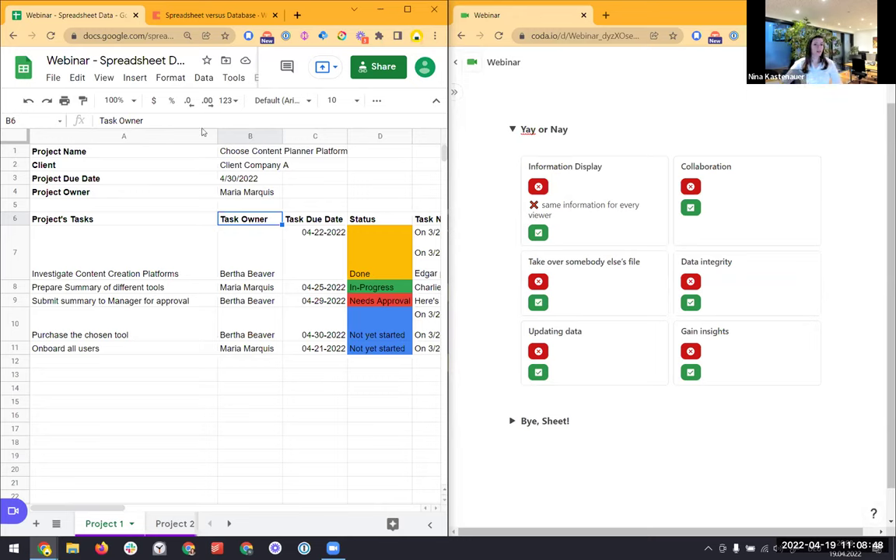
# Reveal the Collaboration drawback, then inspect the purchase task's due date and owner cells in the sheet
pyautogui.click(690, 186)
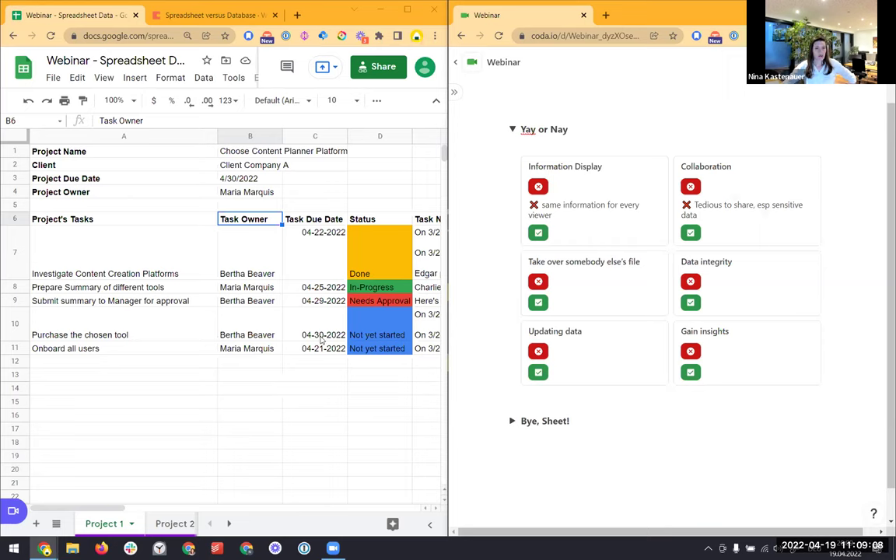
pyautogui.click(321, 340)
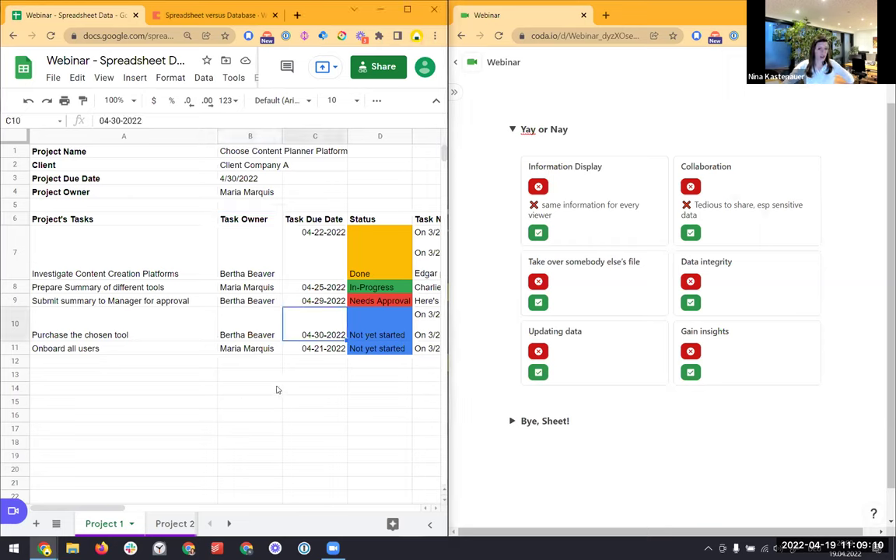
pyautogui.moveTo(114, 509); pyautogui.dragTo(116, 510)
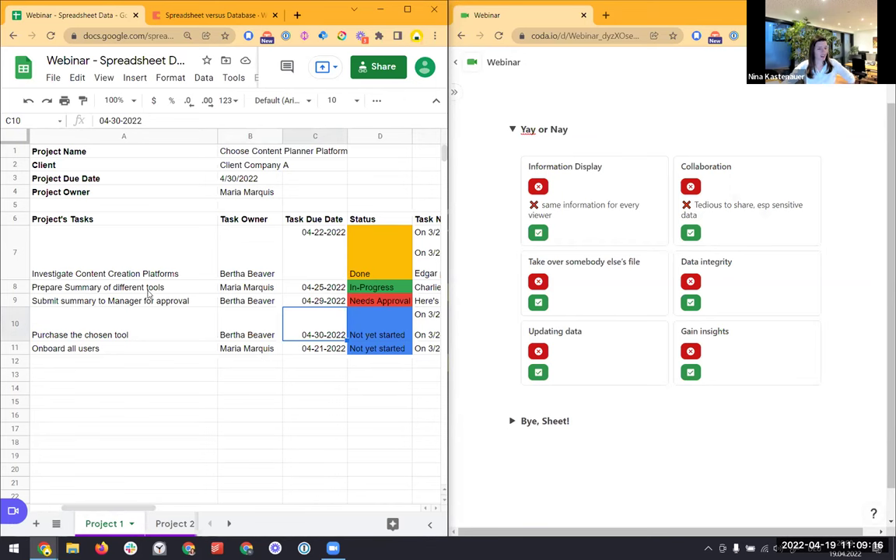
pyautogui.click(17, 287)
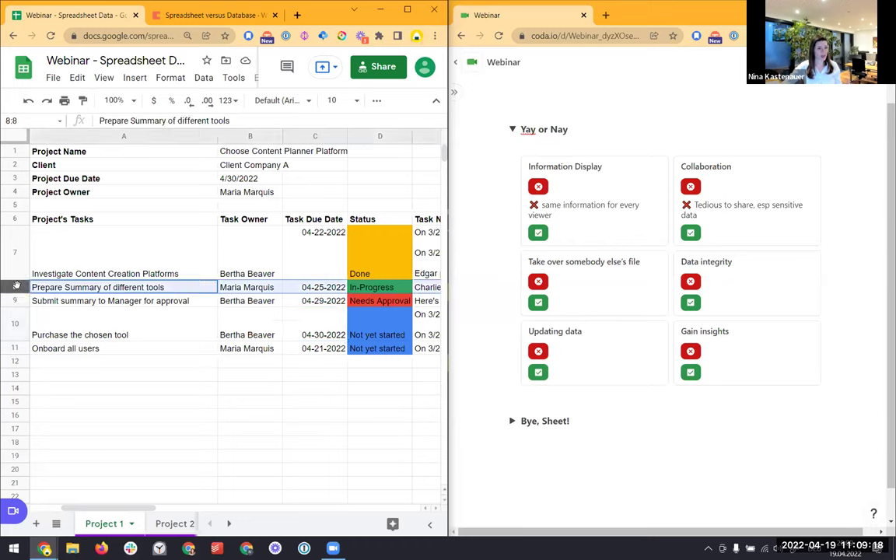
pyautogui.click(226, 330)
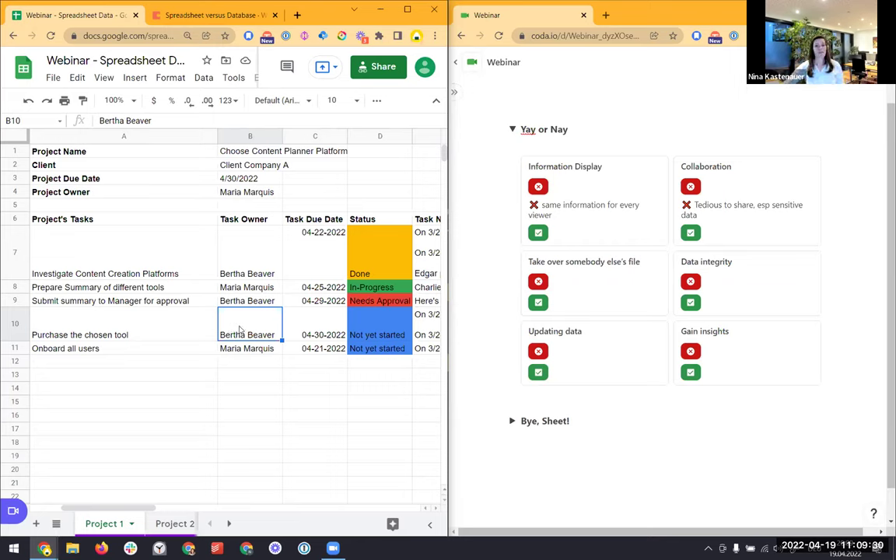
# Reveal the Data integrity drawback and select the empty task cell in row 12
pyautogui.click(695, 285)
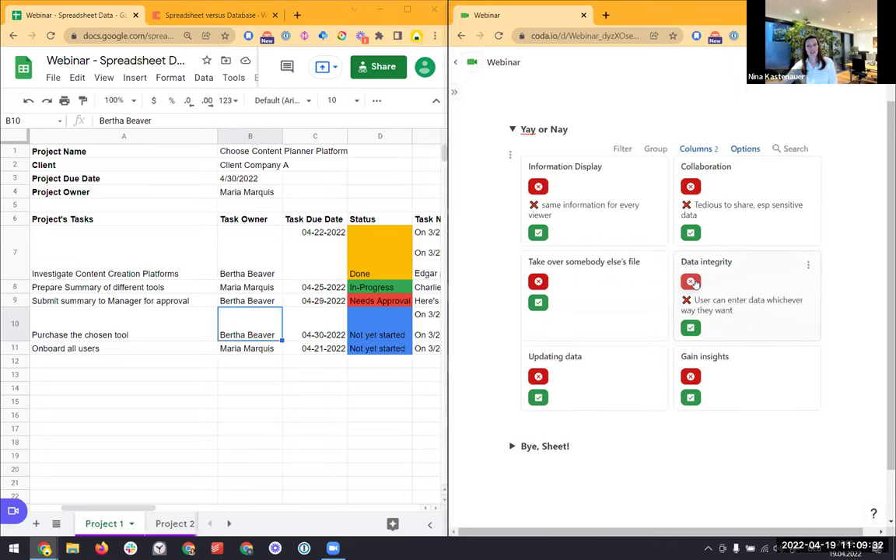
pyautogui.click(204, 375)
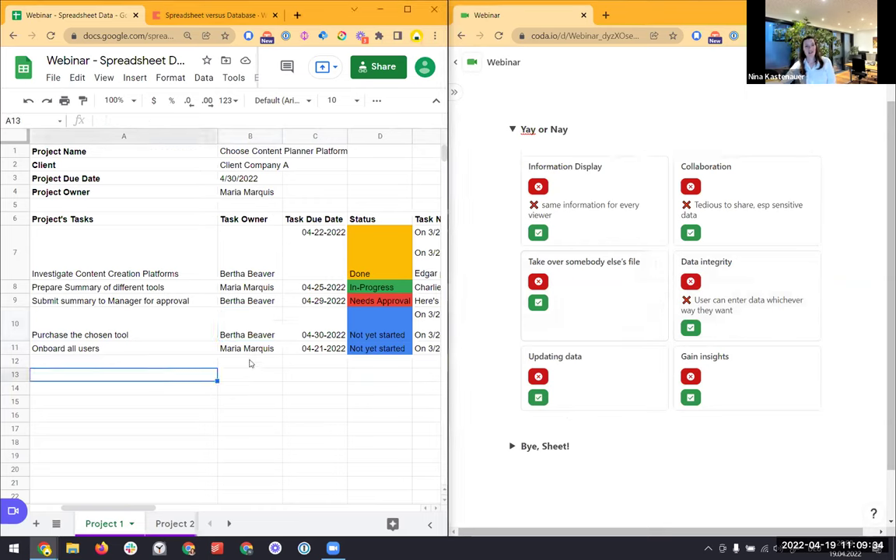
pyautogui.click(248, 362)
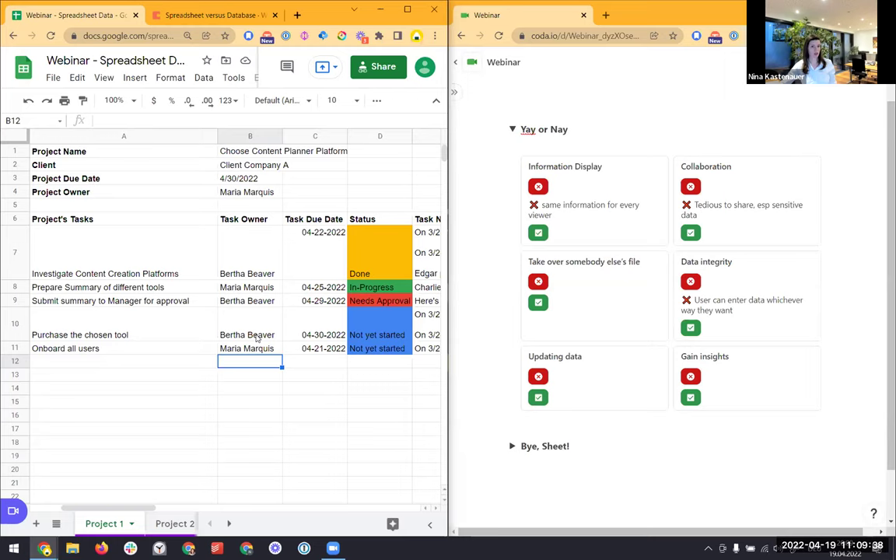
pyautogui.click(146, 366)
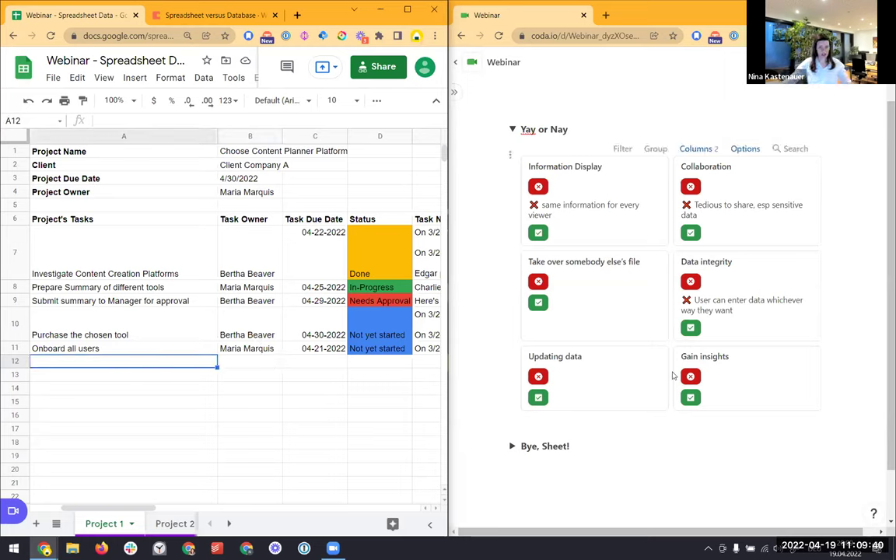
# Enter task 'Buy Bananas' in row 12 with an existing owner and 'bananas' as due date
pyautogui.write('Buy Bananas')
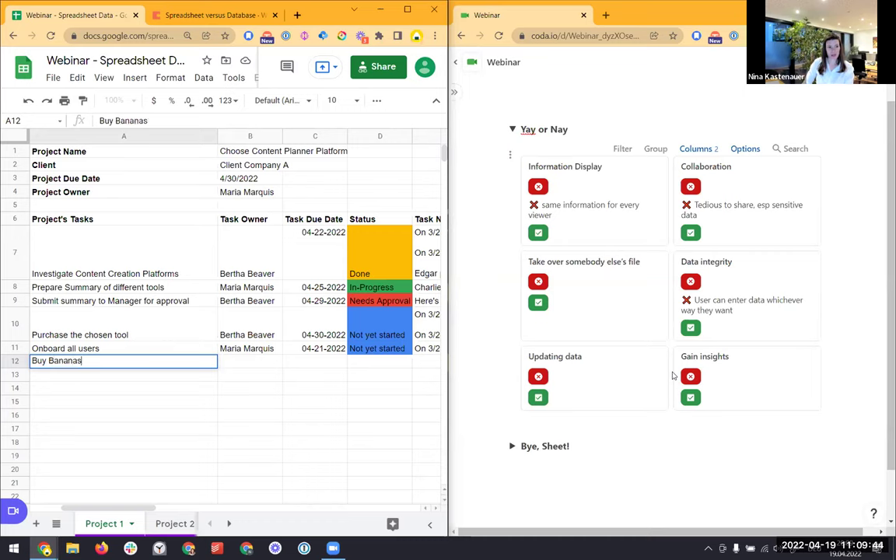
pyautogui.press('Tab')
pyautogui.write('Bertha')
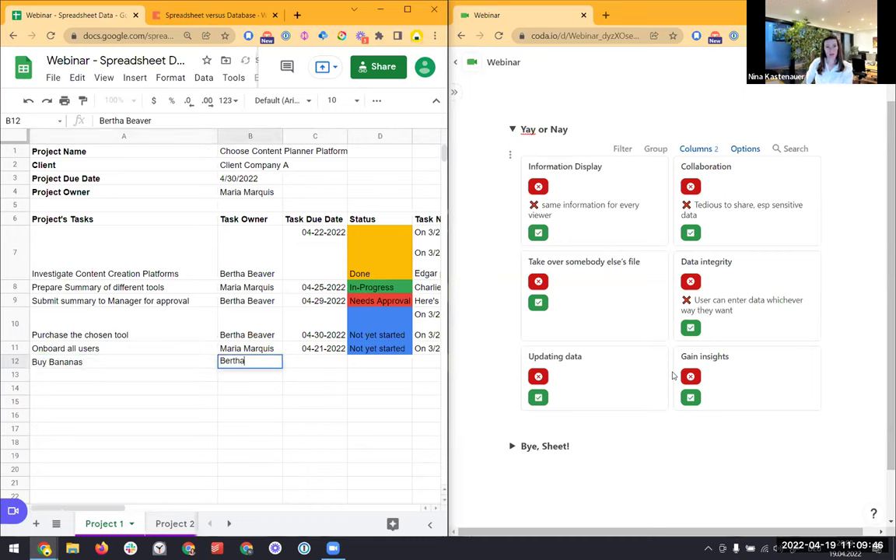
pyautogui.press('Tab')
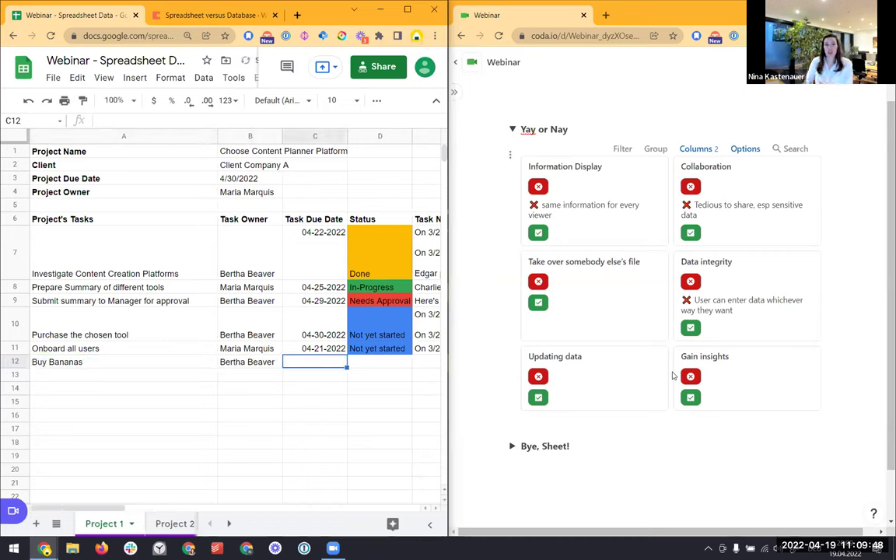
pyautogui.write('bana')
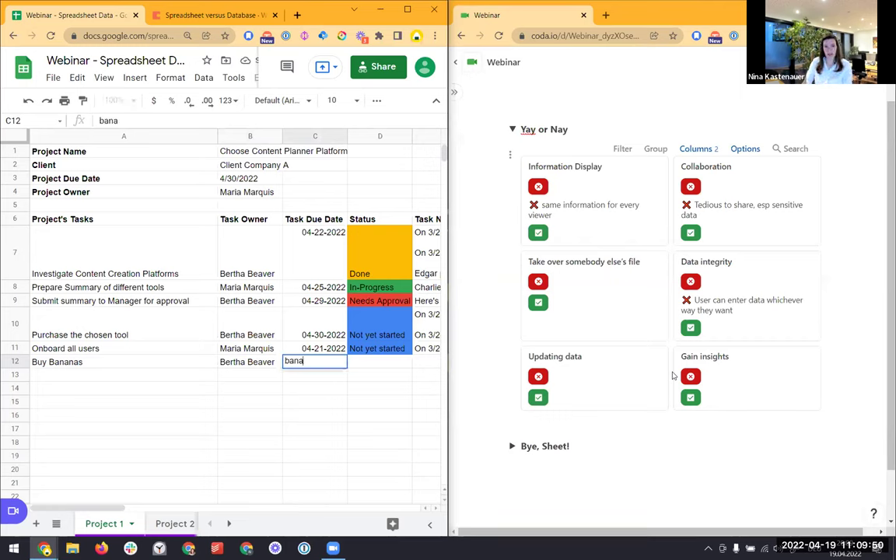
pyautogui.write('nas')
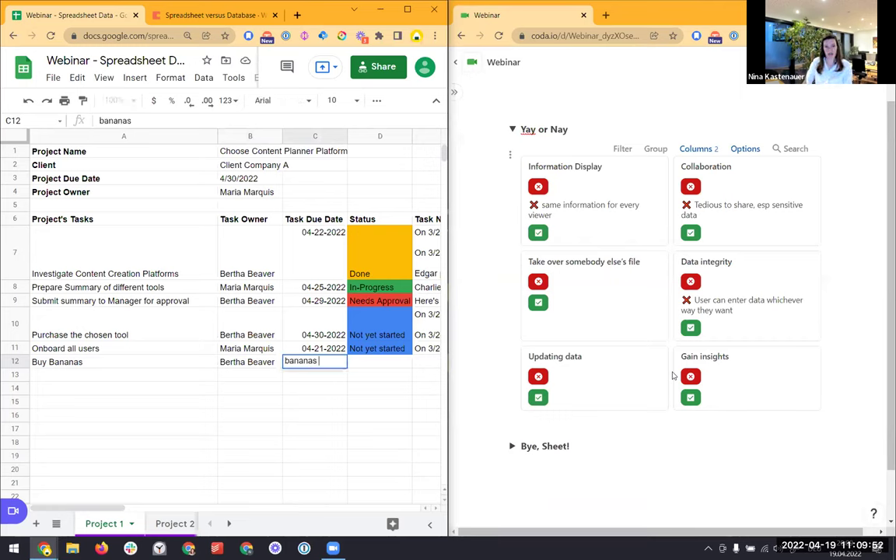
pyautogui.press('Return')
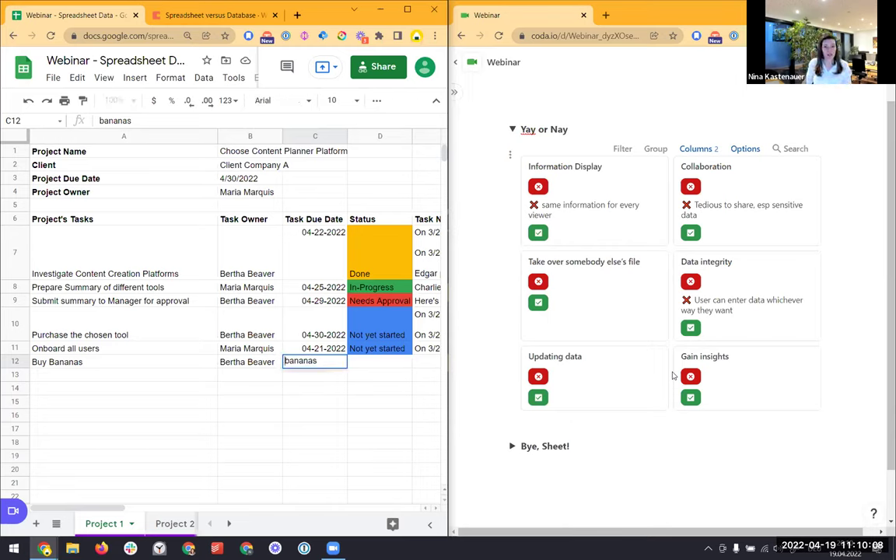
# Set the new task's status to Completed and compare it with the other Status values
pyautogui.press('Tab')
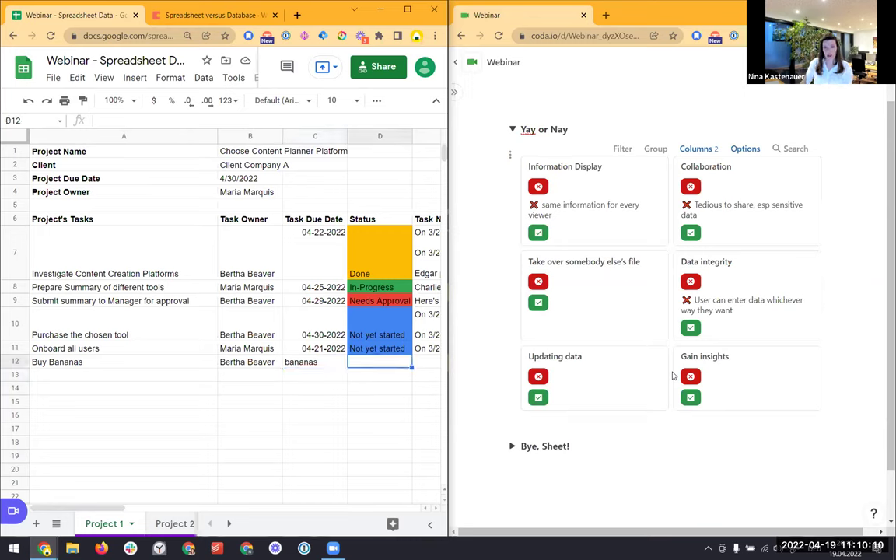
pyautogui.write('Completed')
pyautogui.press('Return')
pyautogui.press('Up')
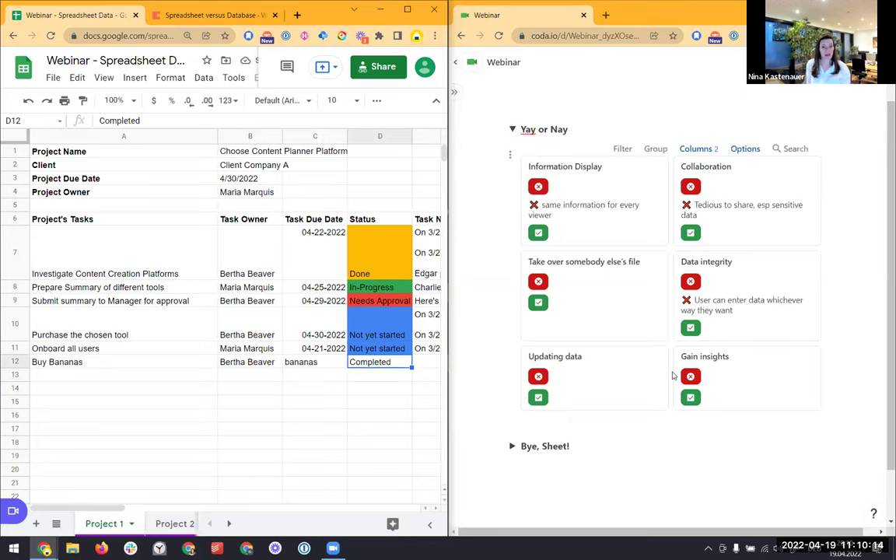
pyautogui.press('Up')
pyautogui.press('Up')
pyautogui.press('Up')
pyautogui.press('Up')
pyautogui.press('Up')
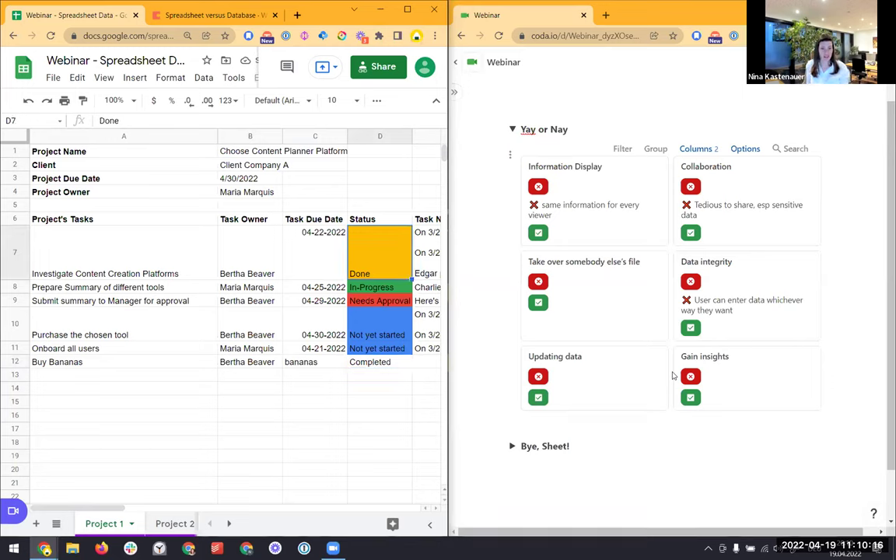
pyautogui.press('Down')
pyautogui.press('Down')
pyautogui.press('Down')
pyautogui.press('Down')
pyautogui.press('Down')
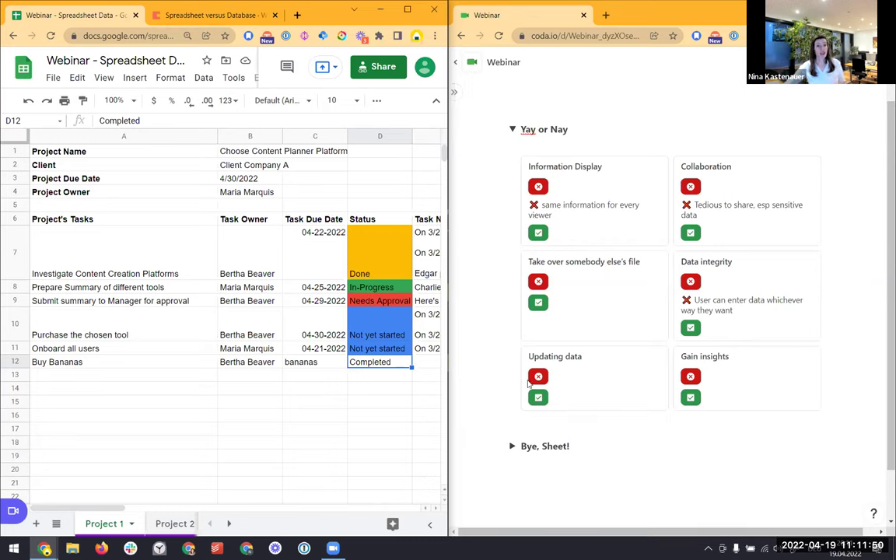
# Reveal the 'difficult to get buy-in' drawback on the Take over somebody else's file card
pyautogui.click(539, 282)
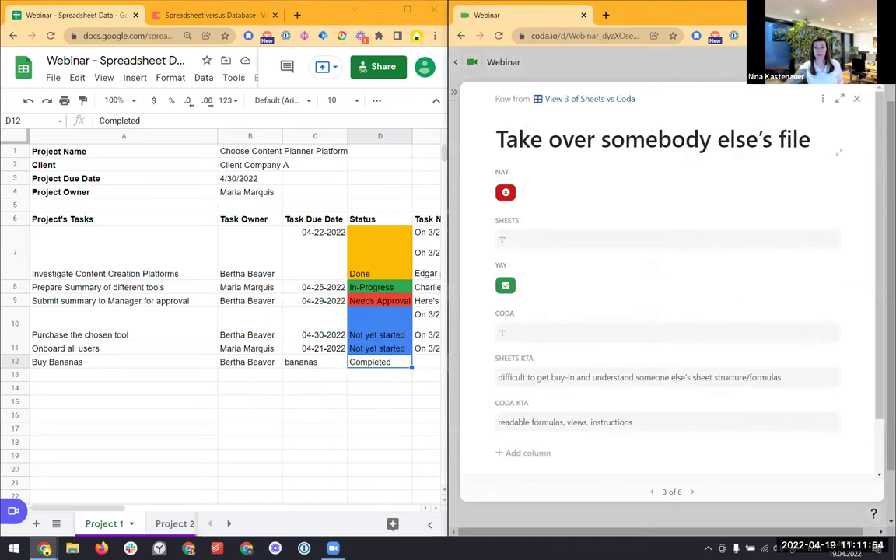
pyautogui.click(480, 323)
pyautogui.click(539, 282)
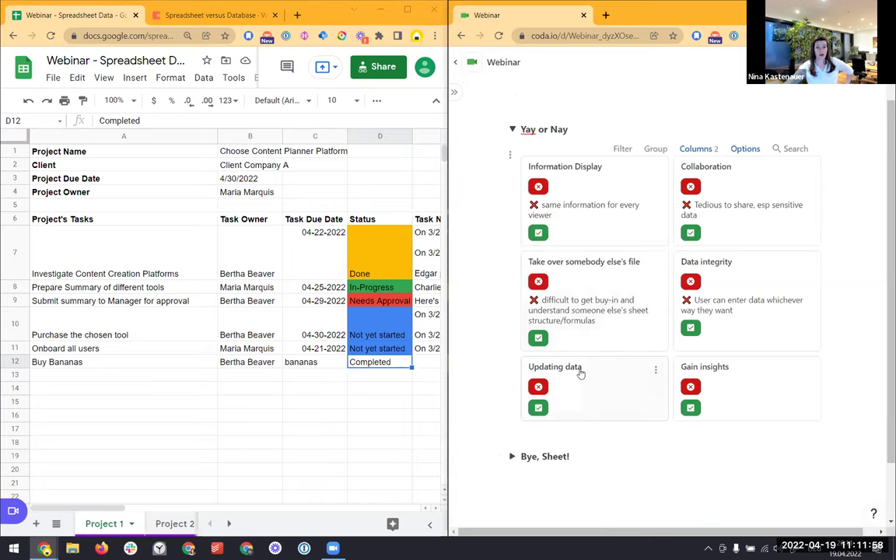
pyautogui.scroll(-1, 580, 374)
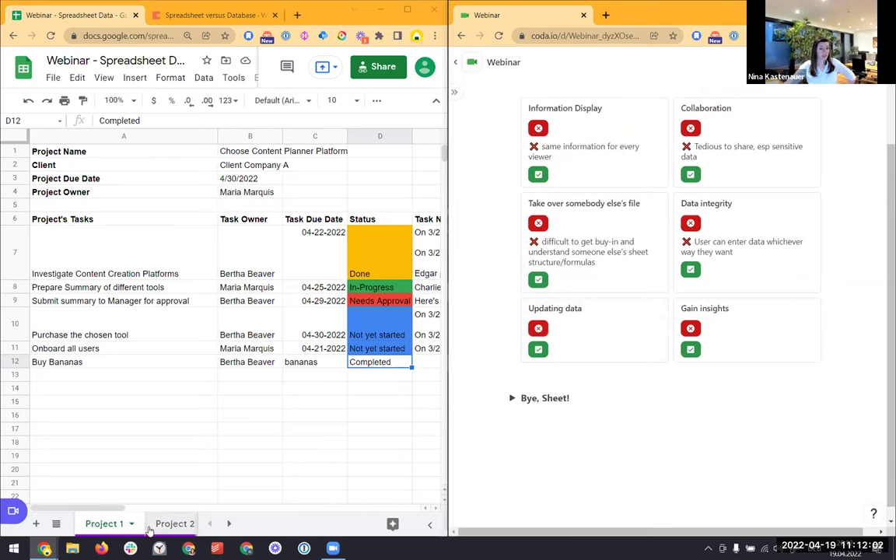
# Review the project and task owners on the Project 2 sheet, then show Project 3
pyautogui.click(174, 524)
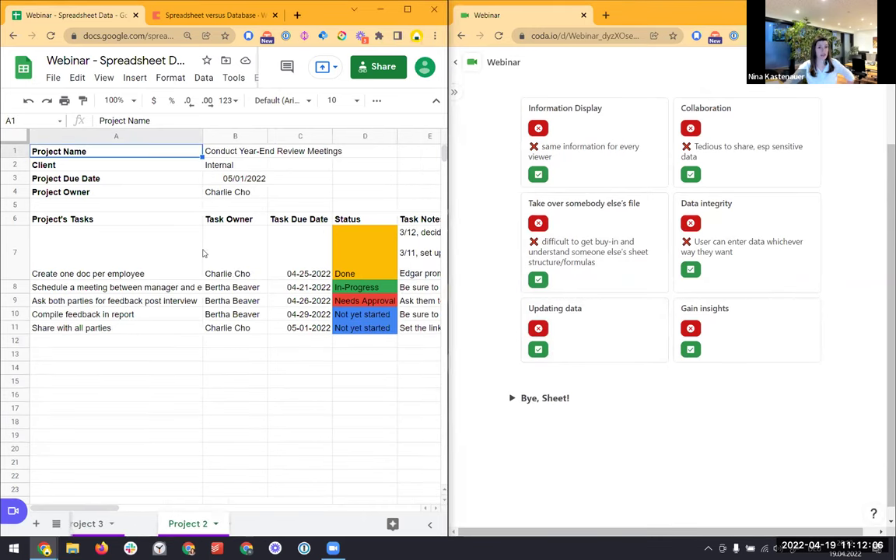
pyautogui.click(212, 194)
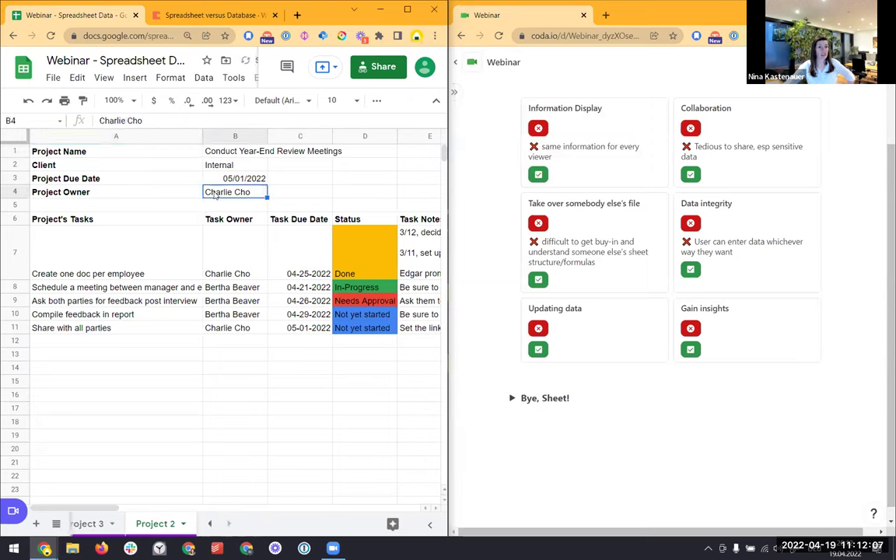
pyautogui.click(230, 257)
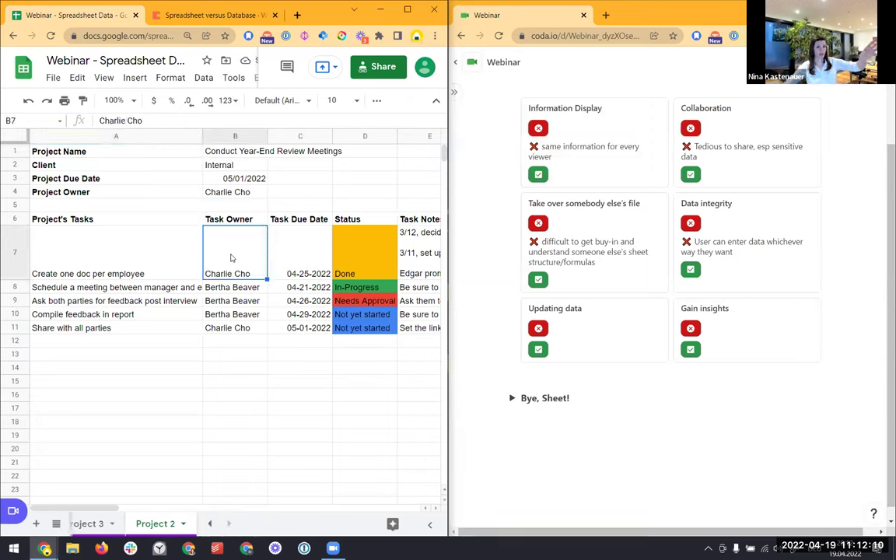
pyautogui.click(244, 192)
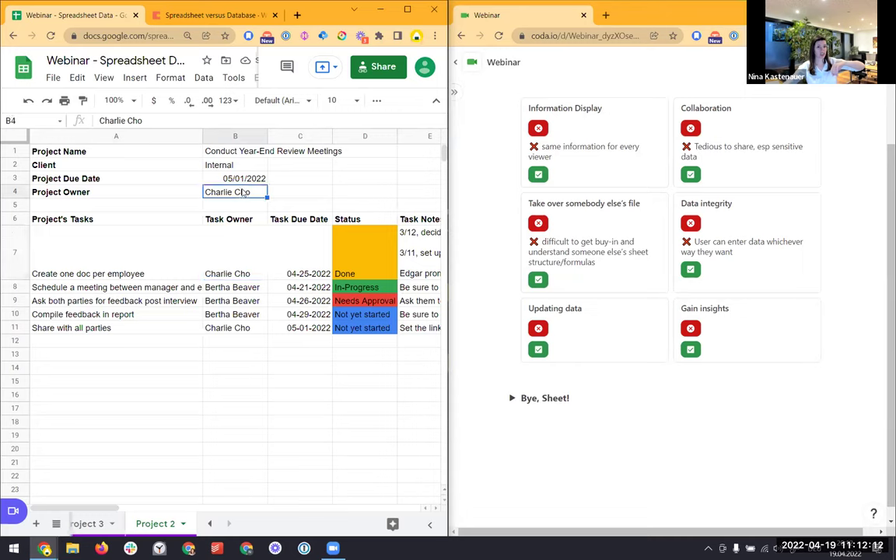
pyautogui.click(236, 247)
pyautogui.click(238, 329)
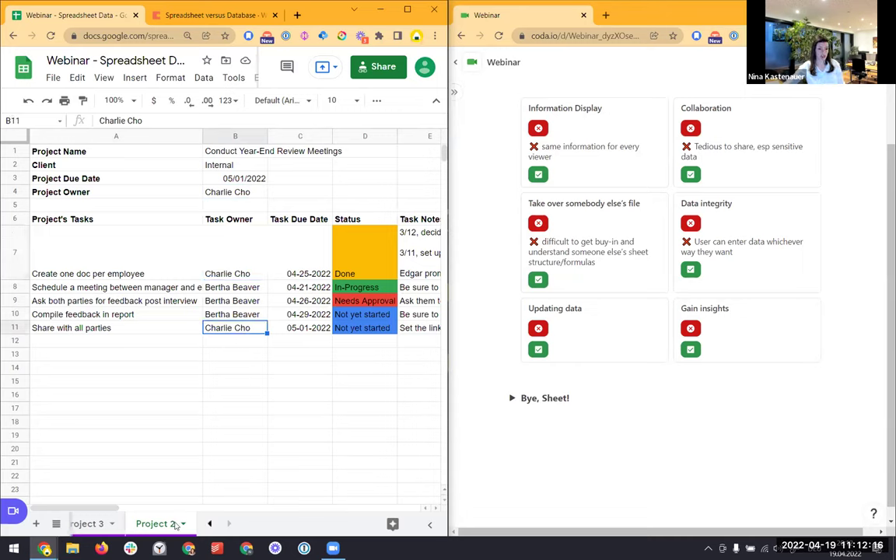
pyautogui.click(100, 525)
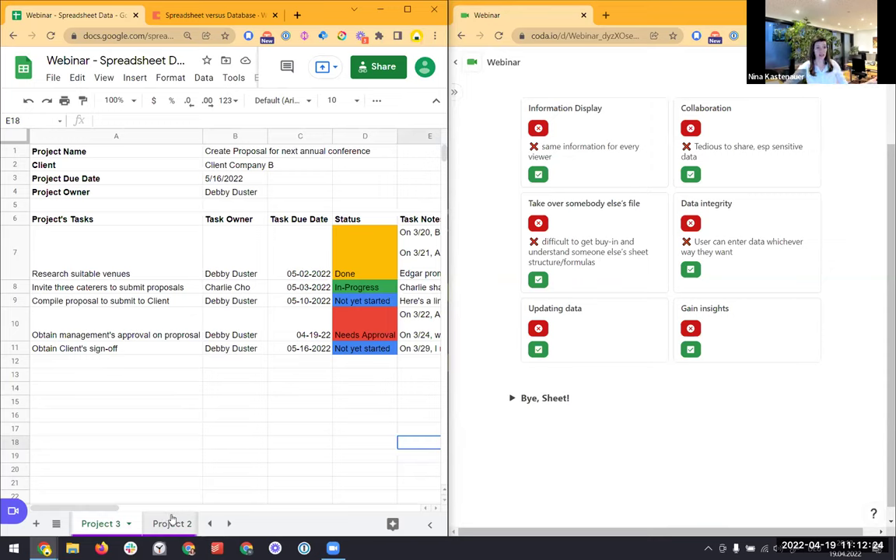
# Reveal the Updating data and Gain insights drawbacks, then return to the spreadsheet
pyautogui.click(537, 328)
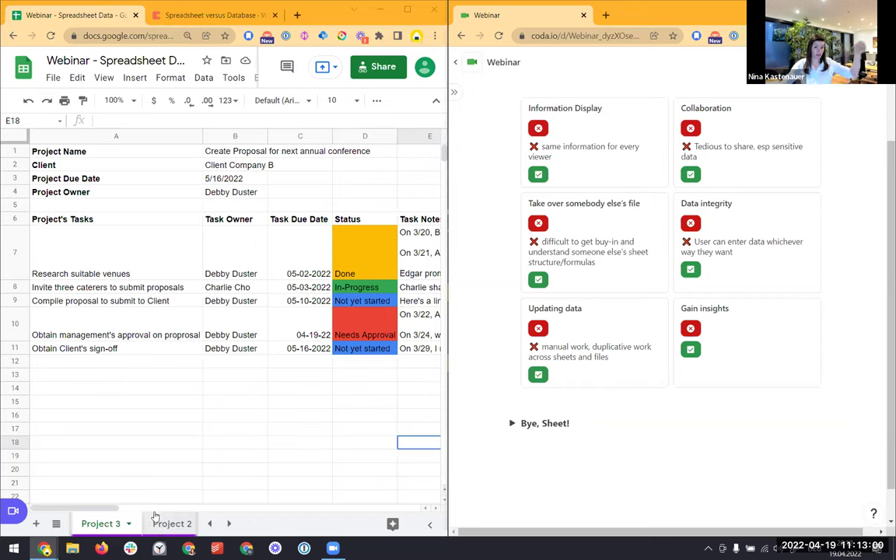
pyautogui.click(691, 329)
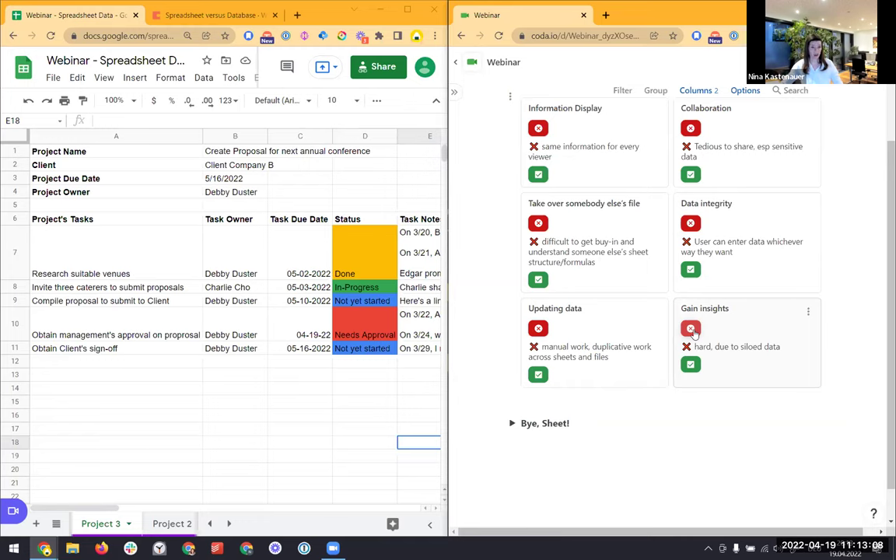
pyautogui.click(286, 404)
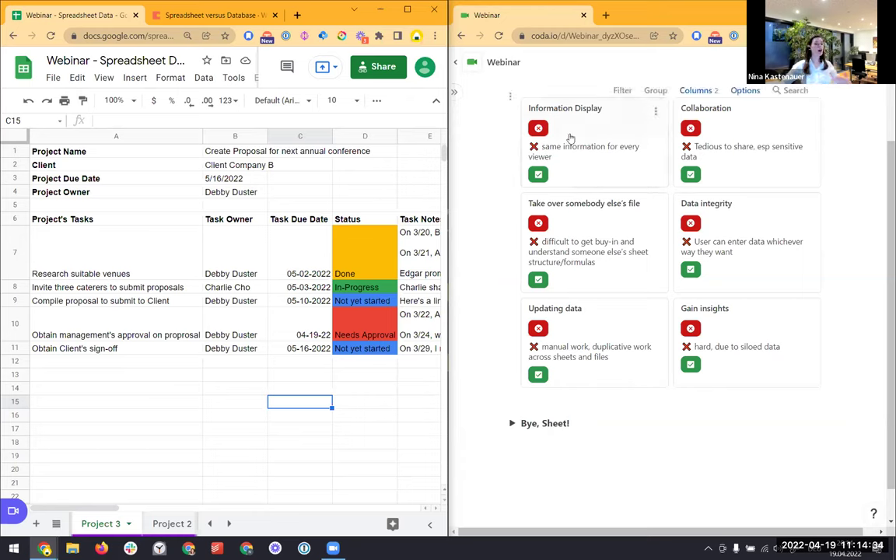
pyautogui.click(65, 207)
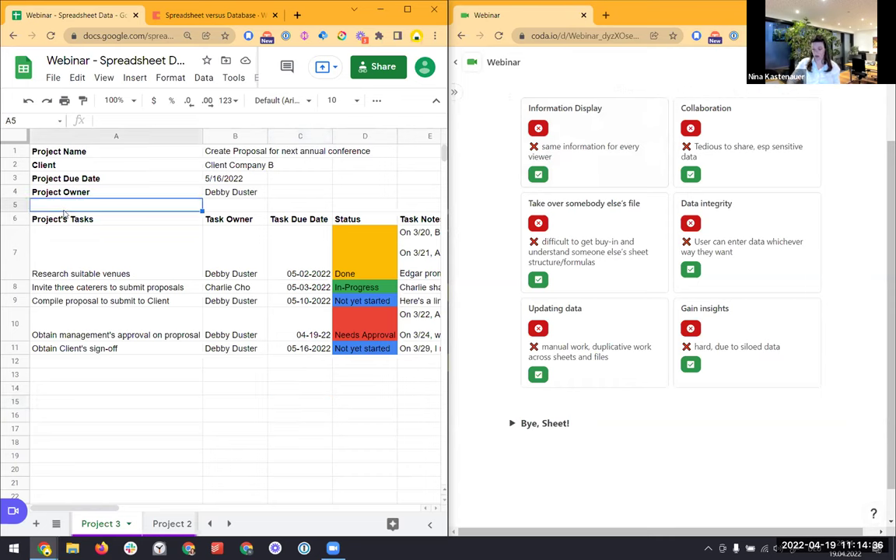
pyautogui.click(64, 214)
pyautogui.hotkey('ctrl', 'a')
pyautogui.hscroll(3, 64, 214)
pyautogui.hotkey('ctrl', 'c')
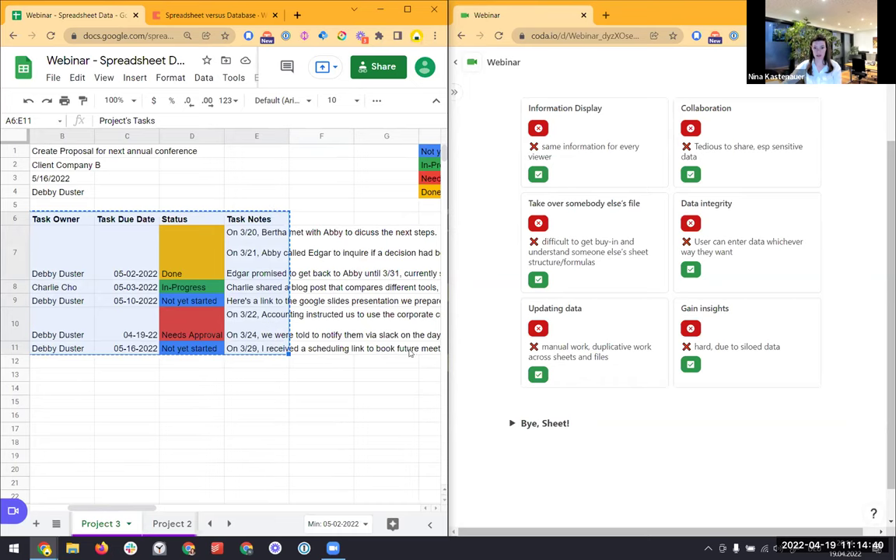
pyautogui.click(571, 484)
pyautogui.hotkey('ctrl', 'v')
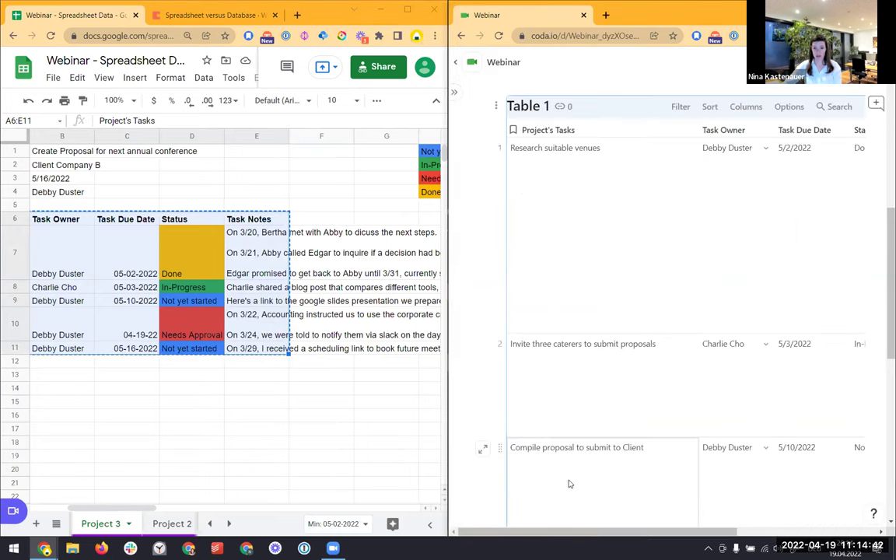
pyautogui.scroll(1, 593, 428)
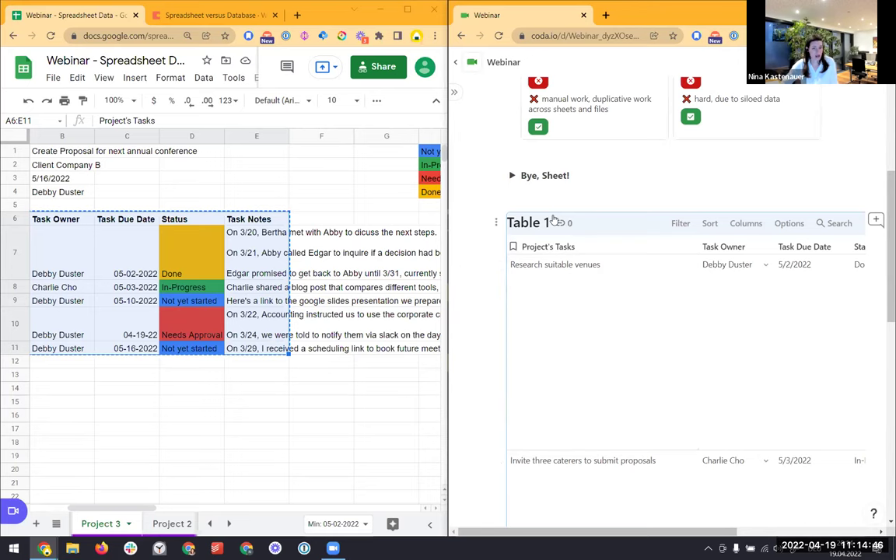
pyautogui.hotkey('ctrl', 'z')
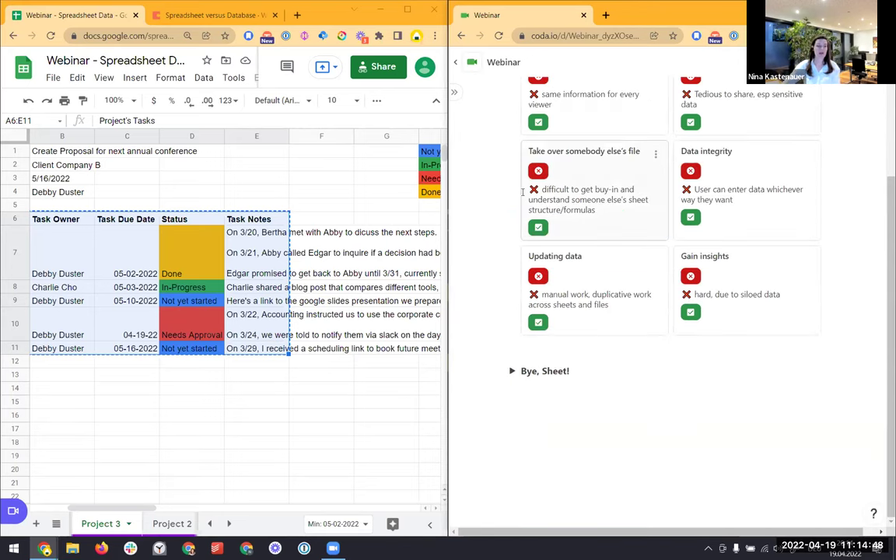
pyautogui.click(256, 376)
pyautogui.press('Escape')
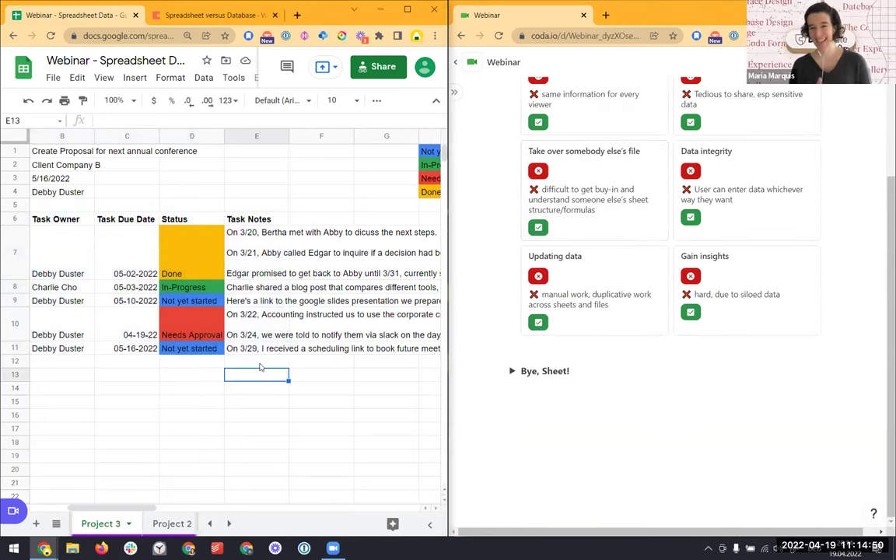
pyautogui.moveTo(117, 506); pyautogui.dragTo(70, 509)
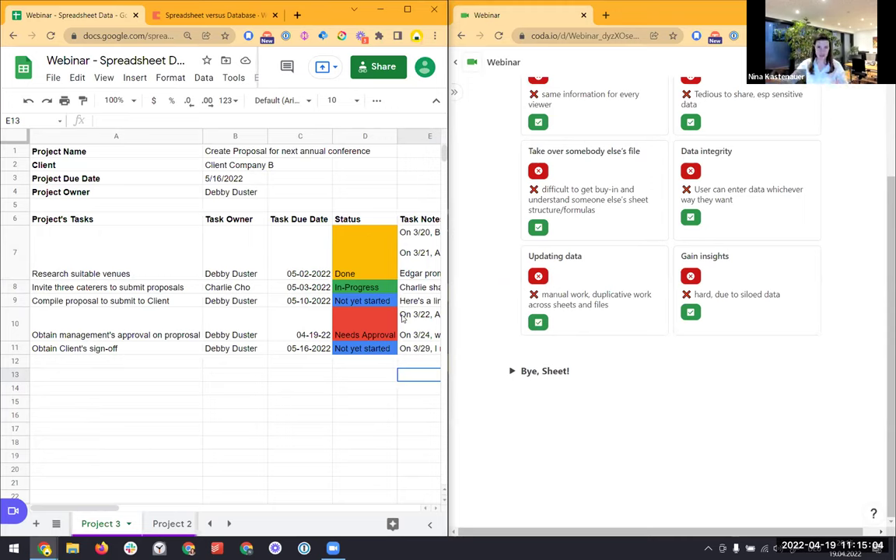
# Expand the Bye, Sheet! section and select the project details block A1:B4
pyautogui.click(511, 372)
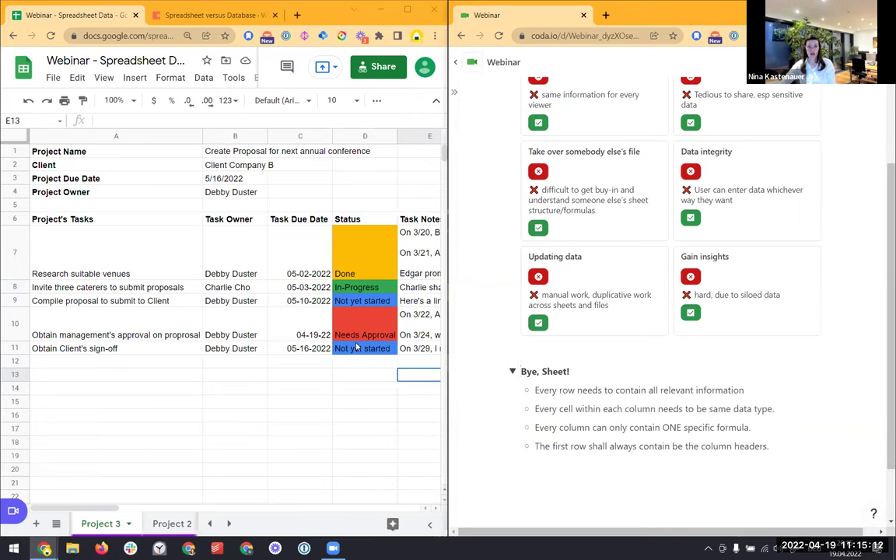
pyautogui.click(235, 246)
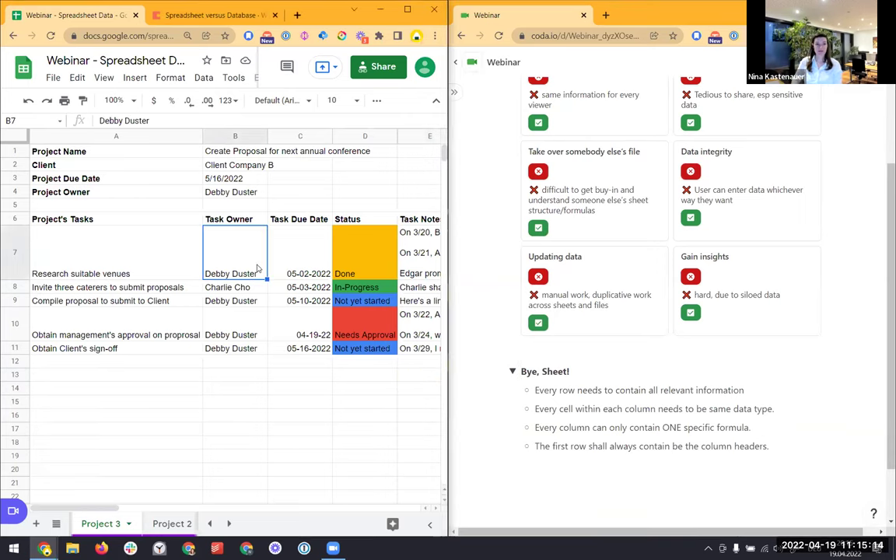
pyautogui.press('Left')
pyautogui.press('Up')
pyautogui.press('Up')
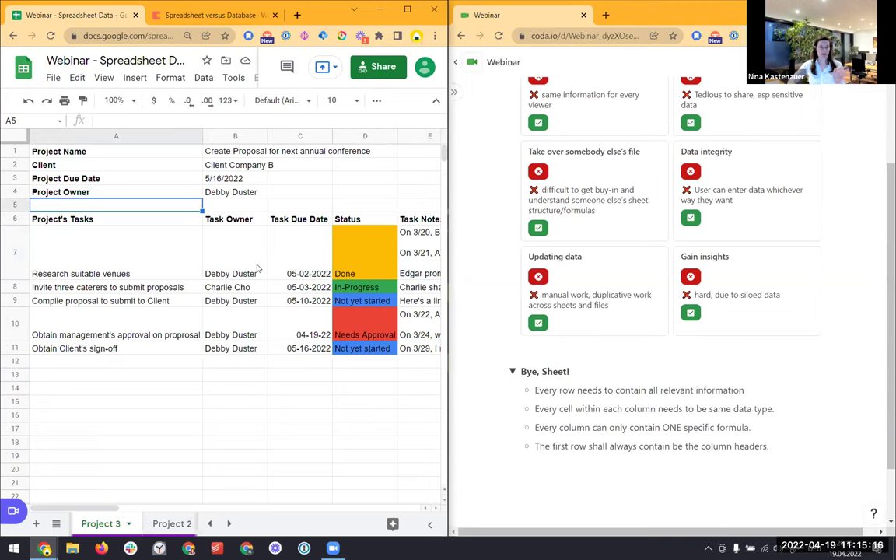
pyautogui.press('Up')
pyautogui.press('Up')
pyautogui.press('Up')
pyautogui.press('Up')
pyautogui.hotkey('shift', 'Right')
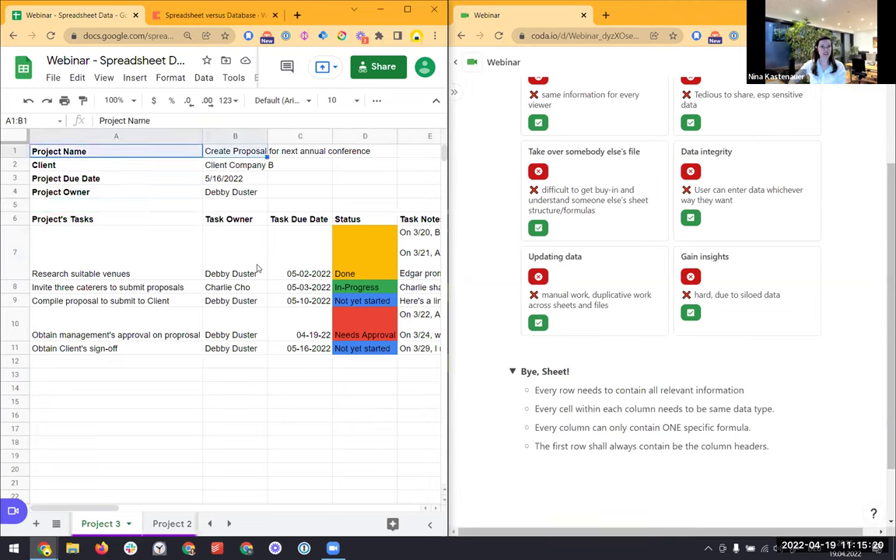
pyautogui.hotkey('shift', 'Down')
pyautogui.hotkey('shift', 'Down')
pyautogui.hotkey('shift', 'Down')
# Walk through the task rows and project name cells, ending on the Project Name label A1
pyautogui.press('Down')
pyautogui.press('Down')
pyautogui.press('Down')
pyautogui.press('Down')
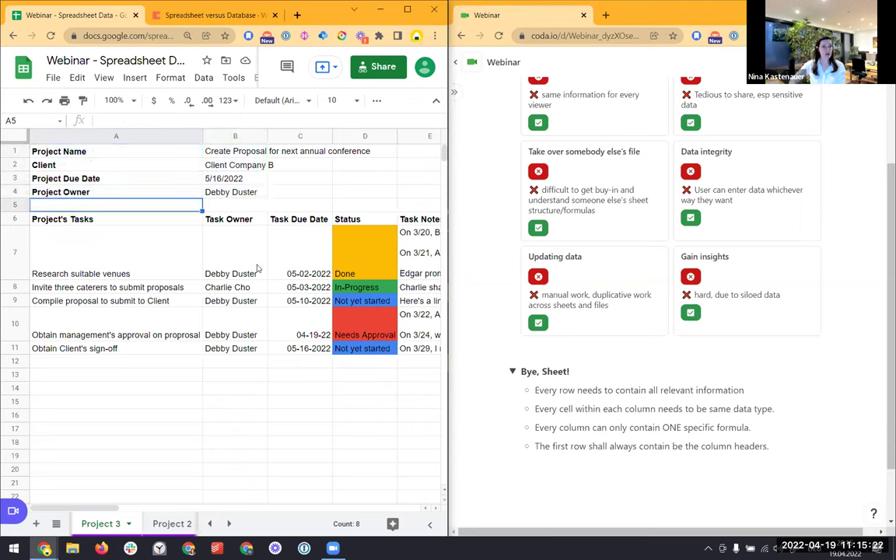
pyautogui.press('Down')
pyautogui.press('Down')
pyautogui.press('Down')
pyautogui.press('Down')
pyautogui.press('Down')
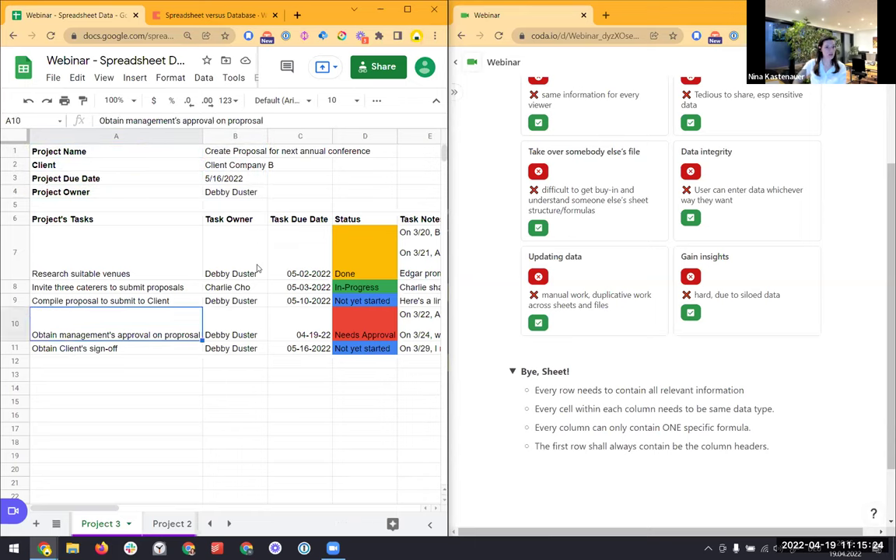
pyautogui.press('Up')
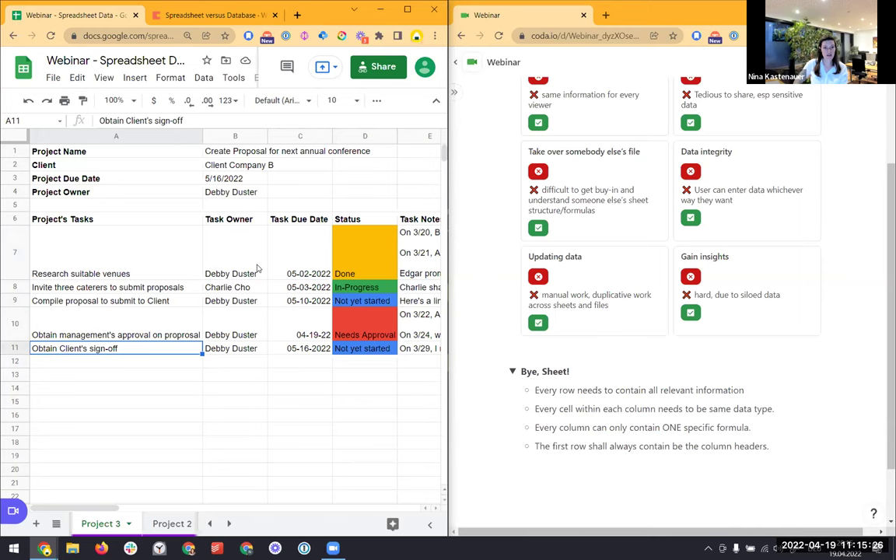
pyautogui.press('Right')
pyautogui.press('Right')
pyautogui.press('Right')
pyautogui.press('Right')
pyautogui.press('Right')
pyautogui.press('Right')
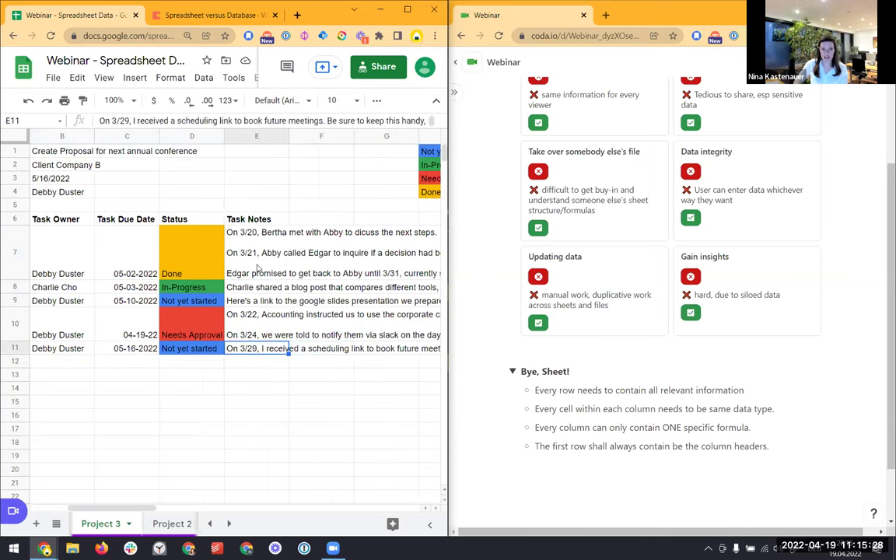
pyautogui.press('Left')
pyautogui.press('Home')
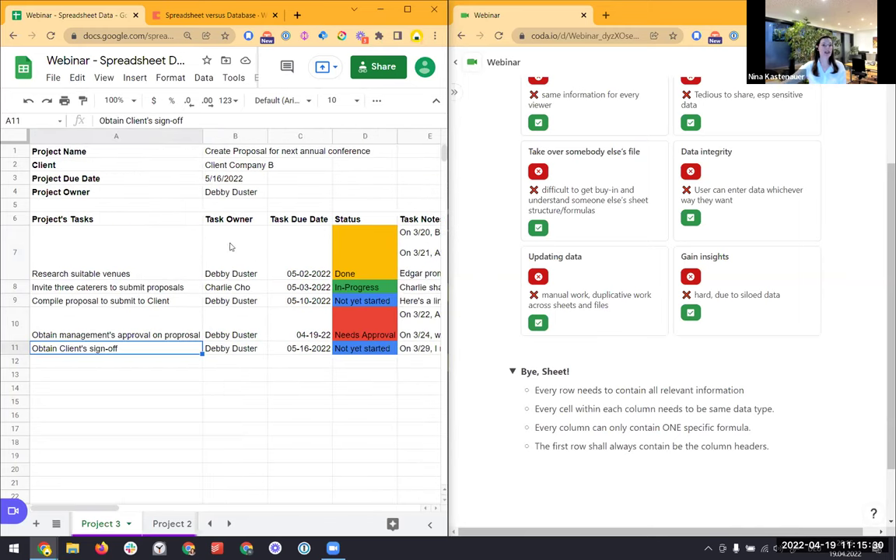
pyautogui.click(236, 152)
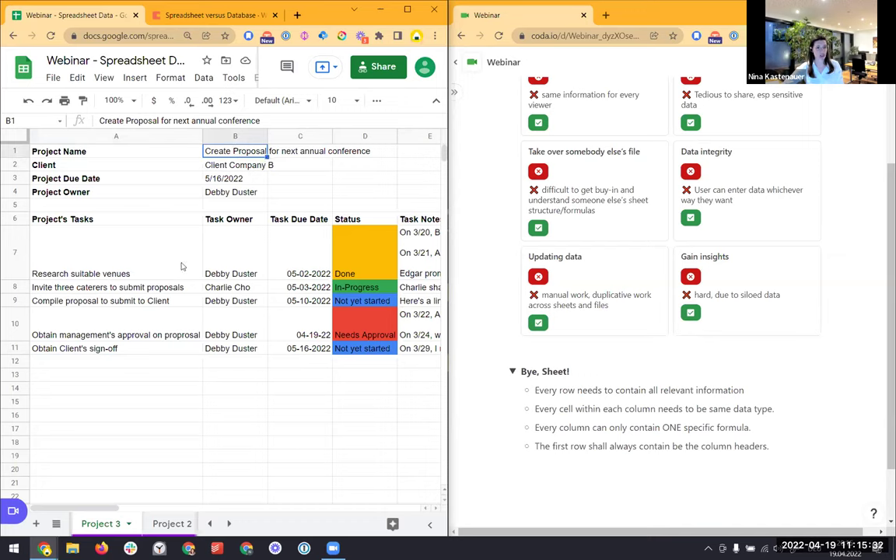
pyautogui.click(143, 348)
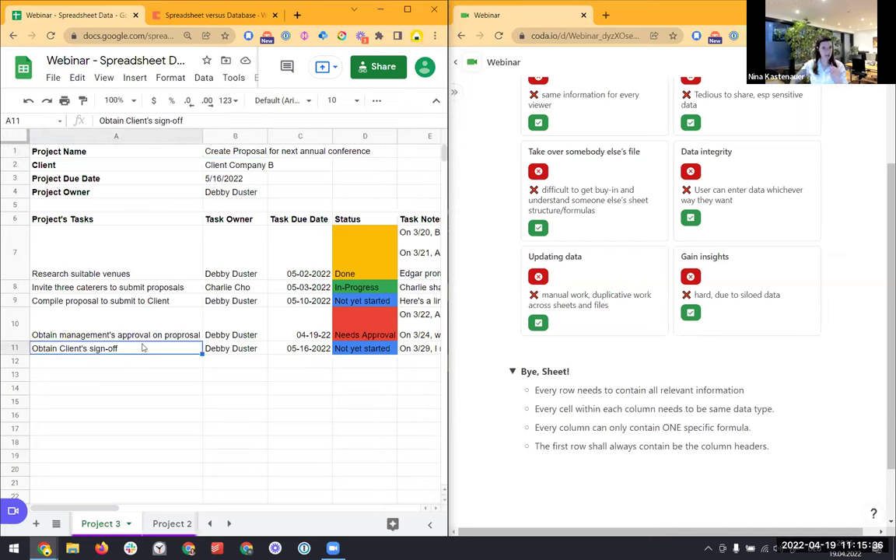
pyautogui.press('Right')
pyautogui.press('Right')
pyautogui.press('Right')
pyautogui.press('Right')
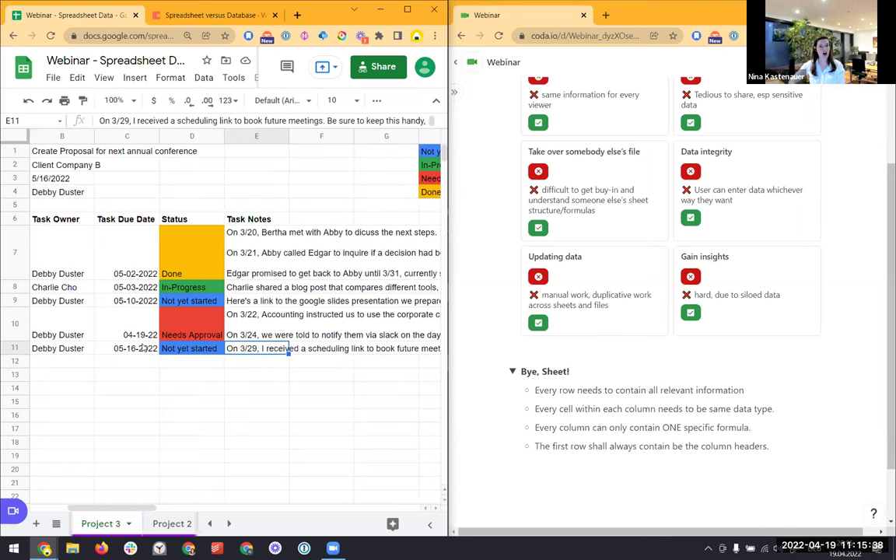
pyautogui.press('Left')
pyautogui.press('Left')
pyautogui.press('Left')
pyautogui.press('Left')
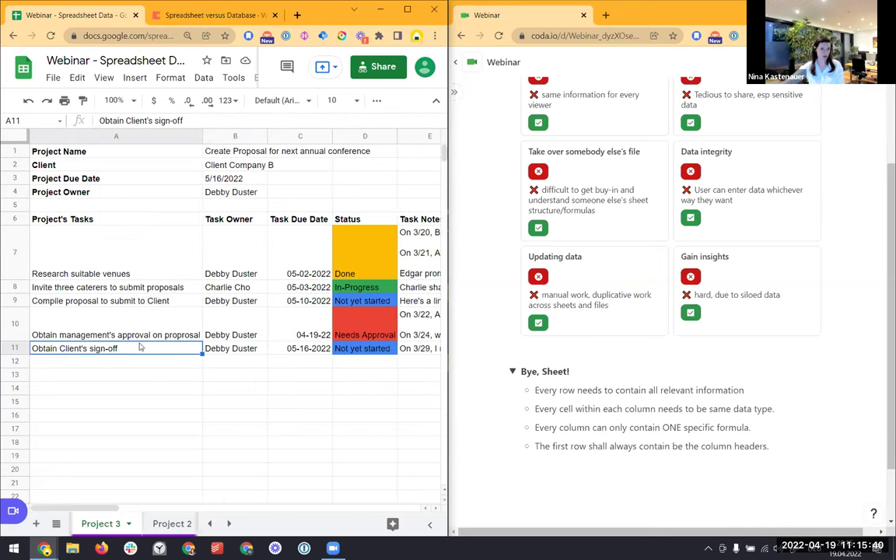
pyautogui.click(161, 152)
# Paste 'Project Name' as the header of a new column F in the task table
pyautogui.press('Down')
pyautogui.press('Down')
pyautogui.press('Down')
pyautogui.press('Down')
pyautogui.press('Right')
pyautogui.press('Right')
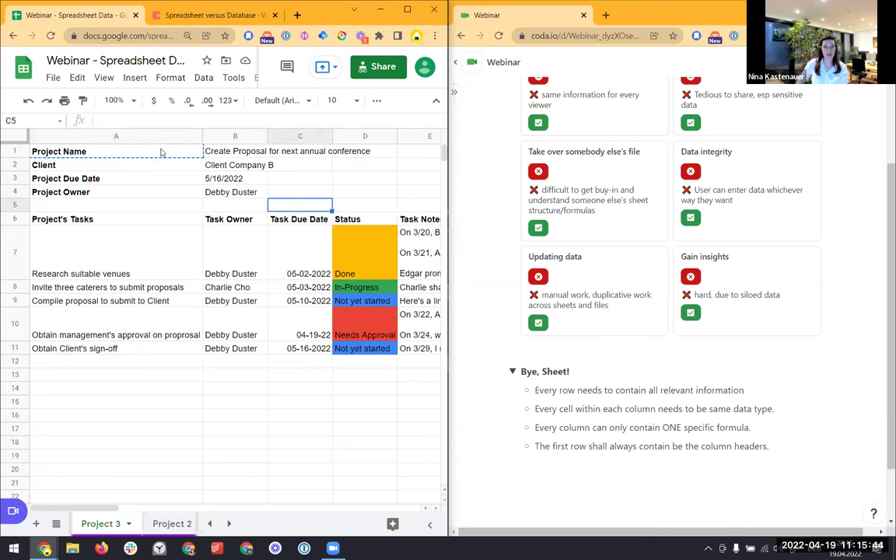
pyautogui.press('Right')
pyautogui.press('Right')
# Fill every task row in column F with 'Create Proposal for next annual conference'
pyautogui.press('Right')
pyautogui.press('Down')
pyautogui.write('Project Name')
pyautogui.press('Left')
pyautogui.press('Left')
pyautogui.press('Left')
pyautogui.press('Left')
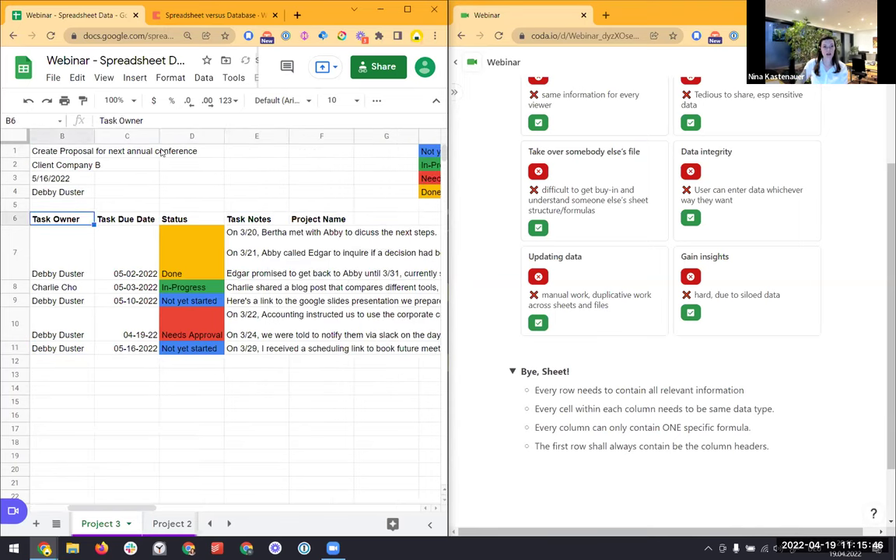
pyautogui.press('Up')
pyautogui.press('Up')
pyautogui.press('Up')
pyautogui.press('Up')
pyautogui.press('Up')
pyautogui.press('Down')
pyautogui.press('Down')
pyautogui.press('Down')
pyautogui.press('Down')
pyautogui.press('Right')
pyautogui.press('Right')
pyautogui.press('Right')
pyautogui.press('Down')
pyautogui.press('Right')
pyautogui.press('Down')
pyautogui.hotkey('shift', 'Down')
pyautogui.hotkey('shift', 'Down')
pyautogui.hotkey('shift', 'Down')
pyautogui.hotkey('shift', 'Down')
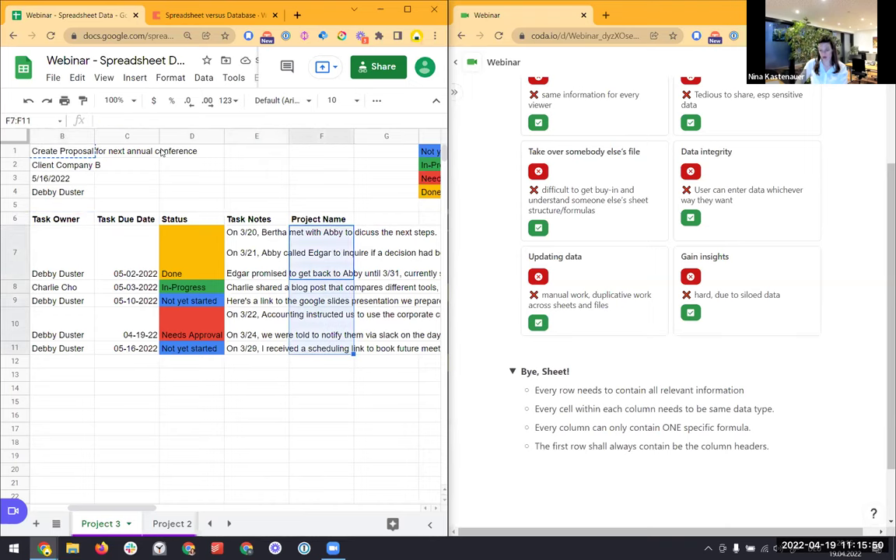
pyautogui.write('Create Proposal for next annual conference Create Proposal for next annual conference Create Proposal for next annual conference Create Proposal for next annual conference Create Proposal for next annual conference')
pyautogui.press('Left')
pyautogui.press('Left')
pyautogui.press('Left')
pyautogui.press('Left')
pyautogui.press('Left')
pyautogui.press('Down')
pyautogui.press('Down')
pyautogui.press('Down')
pyautogui.press('Down')
pyautogui.press('Right')
pyautogui.press('Right')
pyautogui.press('Right')
pyautogui.press('Right')
pyautogui.press('Right')
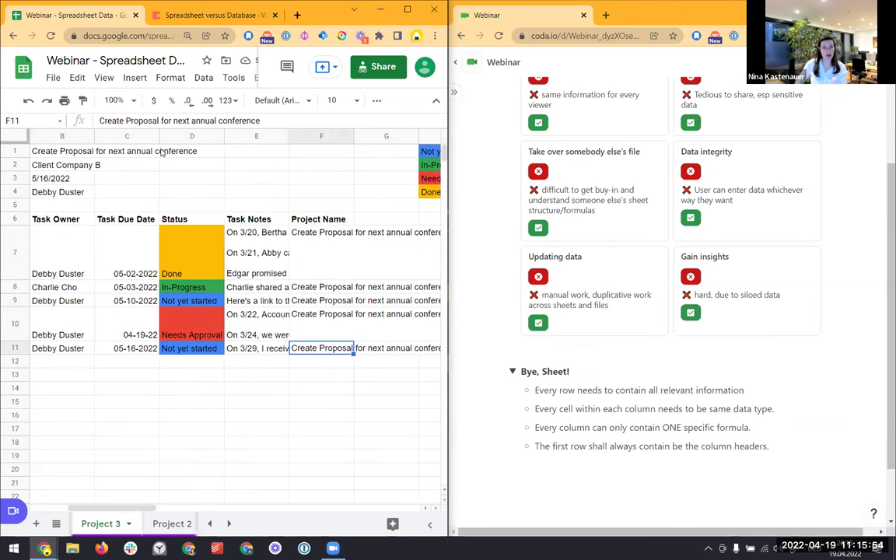
pyautogui.press('Left')
pyautogui.press('Left')
pyautogui.press('Left')
pyautogui.press('Left')
pyautogui.press('Left')
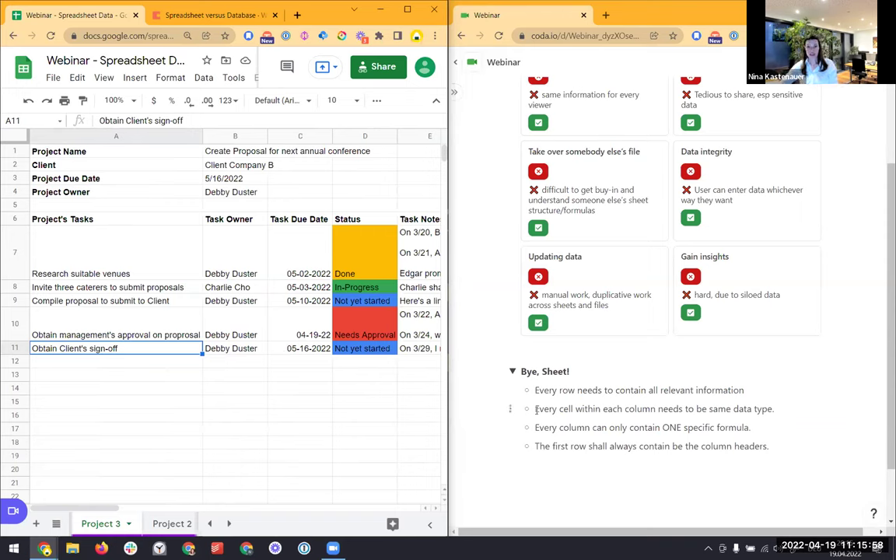
pyautogui.moveTo(535, 410); pyautogui.dragTo(623, 409)
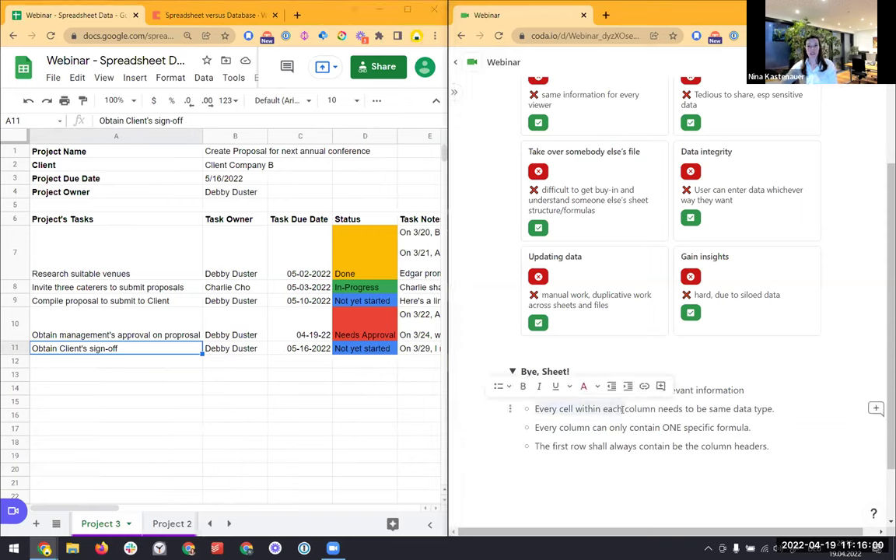
pyautogui.click(309, 374)
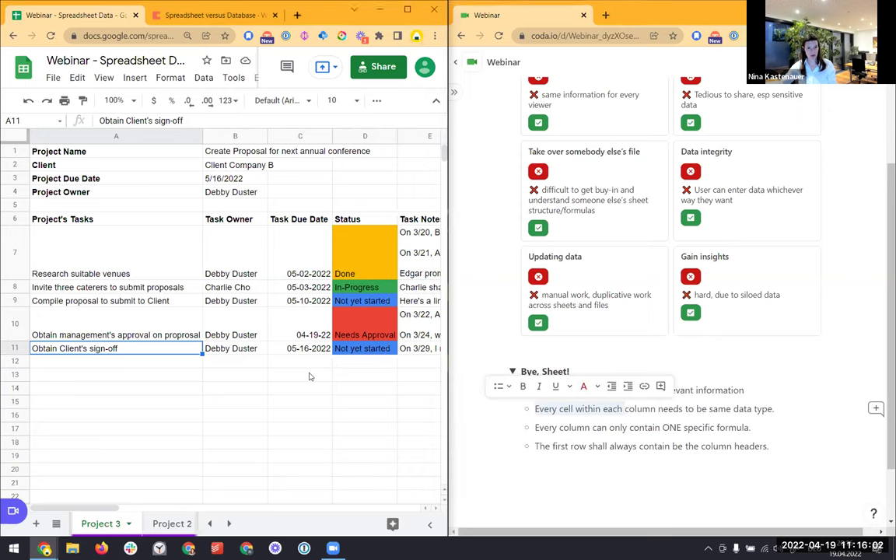
pyautogui.click(304, 362)
pyautogui.write('bananas')
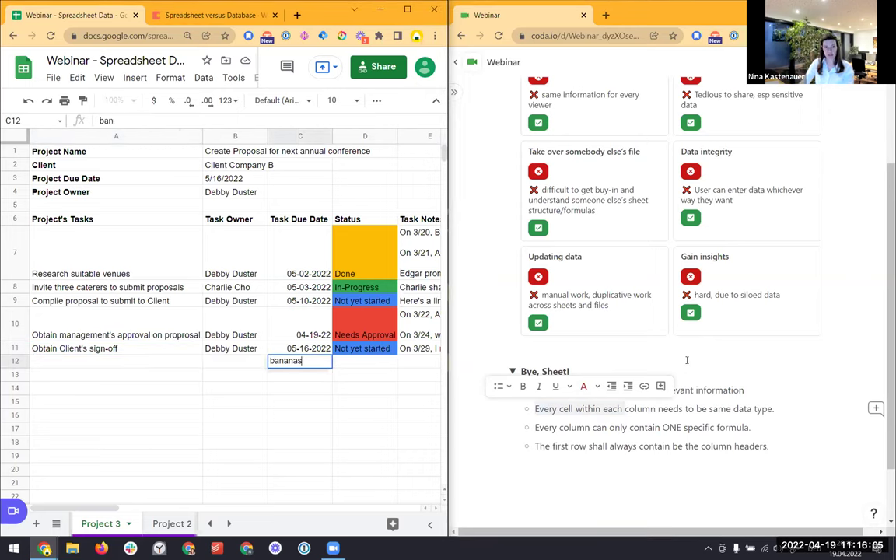
pyautogui.press('Return')
pyautogui.press('Up')
pyautogui.press('Up')
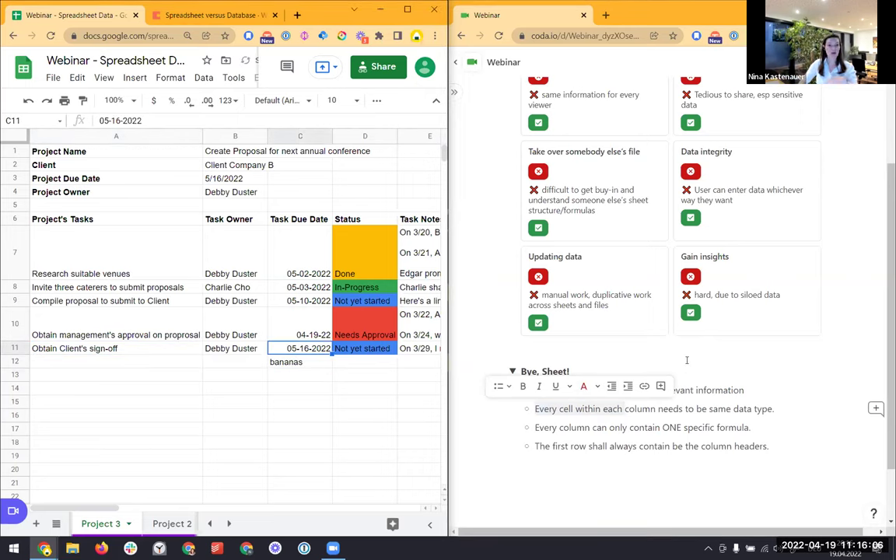
pyautogui.press('Down')
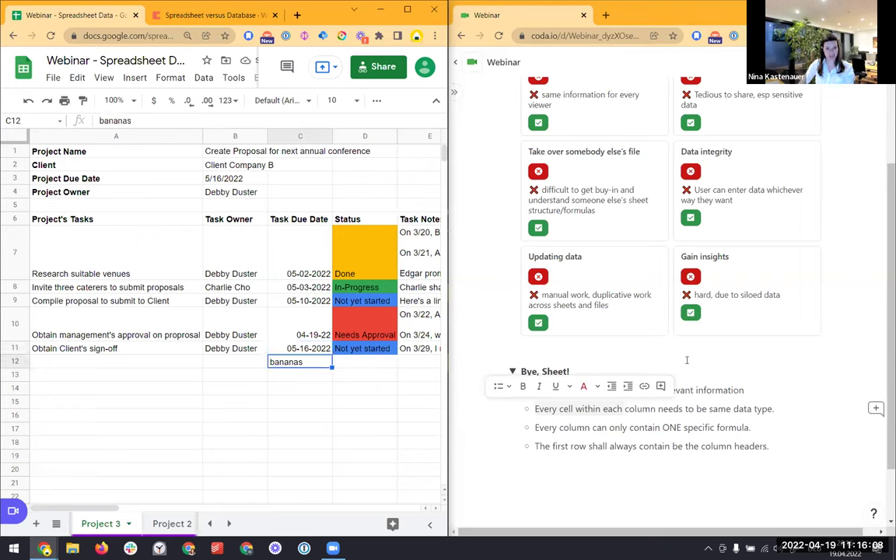
pyautogui.press('Delete')
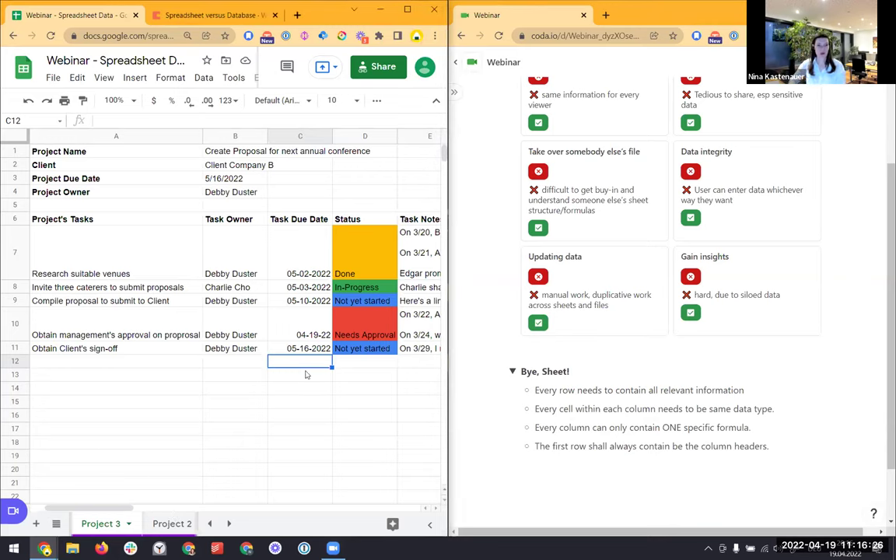
pyautogui.press('Left')
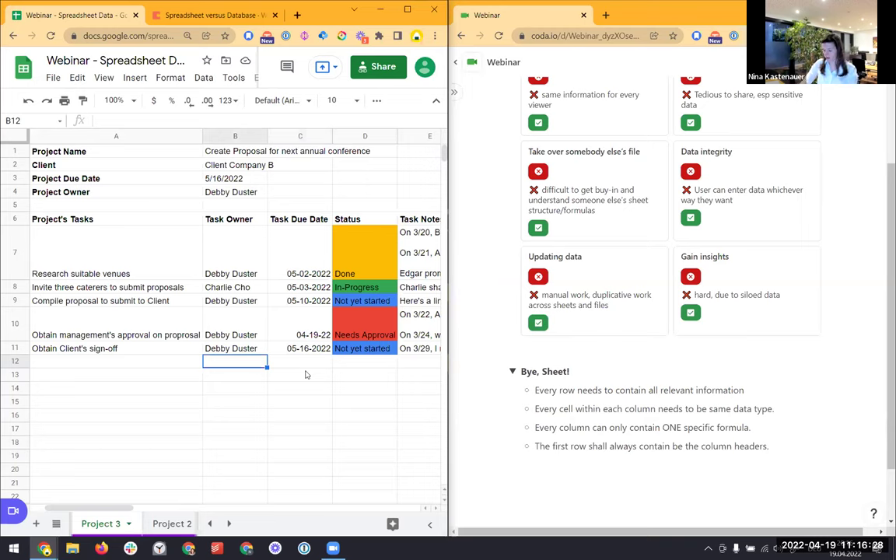
pyautogui.write('=')
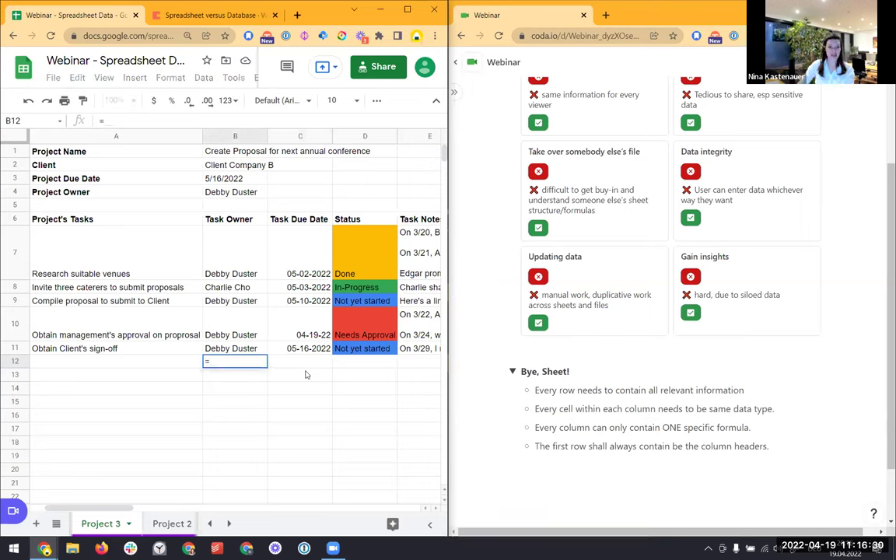
pyautogui.write('2+2')
pyautogui.press('Return')
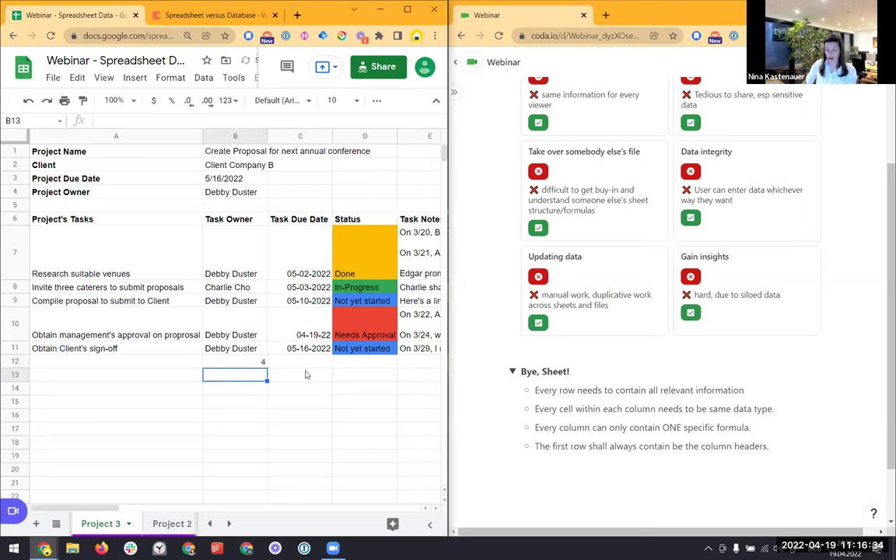
pyautogui.write('2*')
pyautogui.press('BackSpace')
pyautogui.write('+3')
pyautogui.press('Return')
pyautogui.press('Up')
pyautogui.write('=2+3')
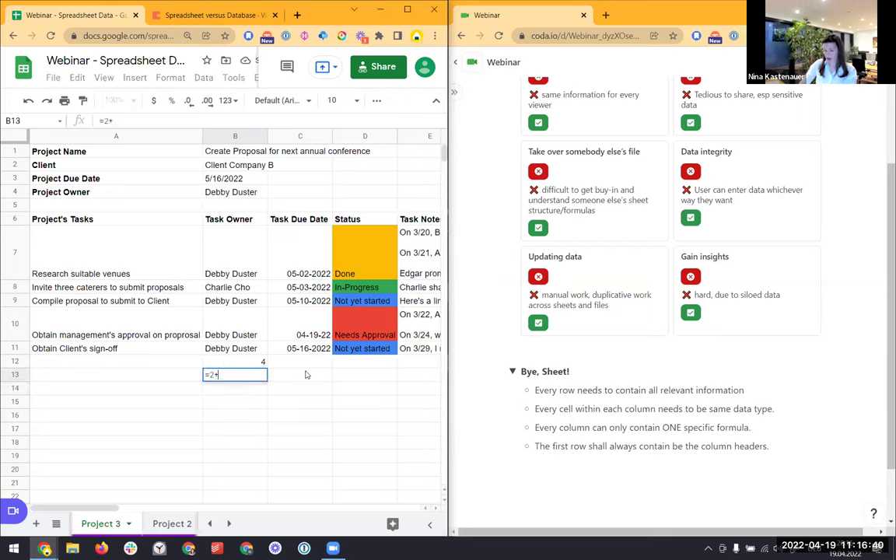
pyautogui.press('Return')
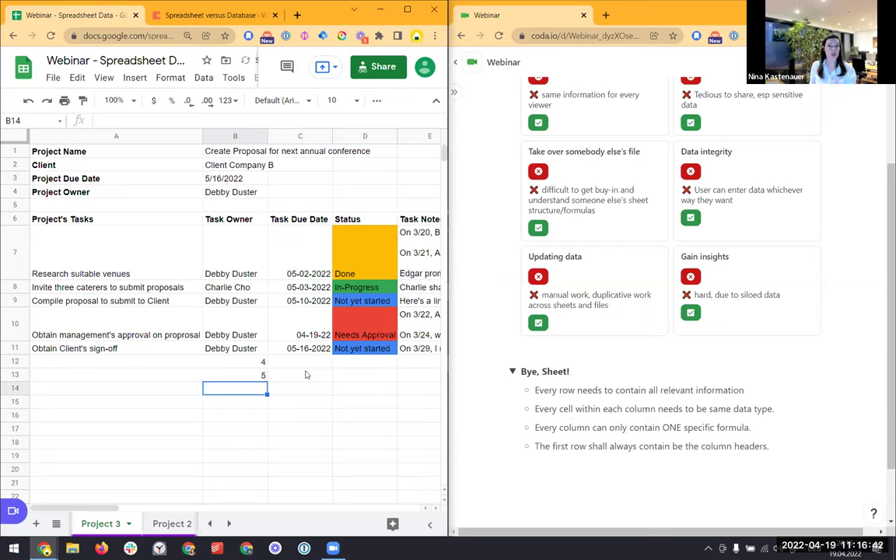
pyautogui.press('Up')
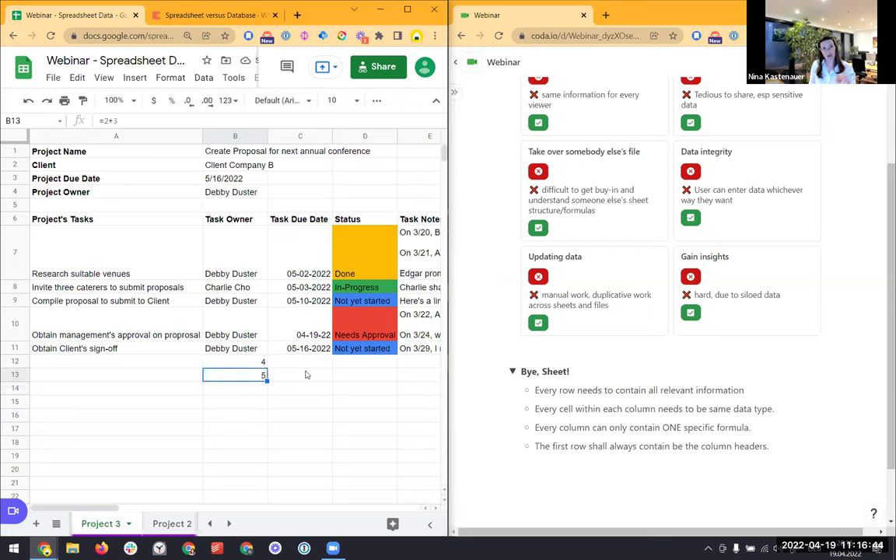
pyautogui.press('Up')
pyautogui.press('Up')
pyautogui.press('Up')
pyautogui.press('Up')
pyautogui.press('Up')
pyautogui.press('Up')
pyautogui.press('Up')
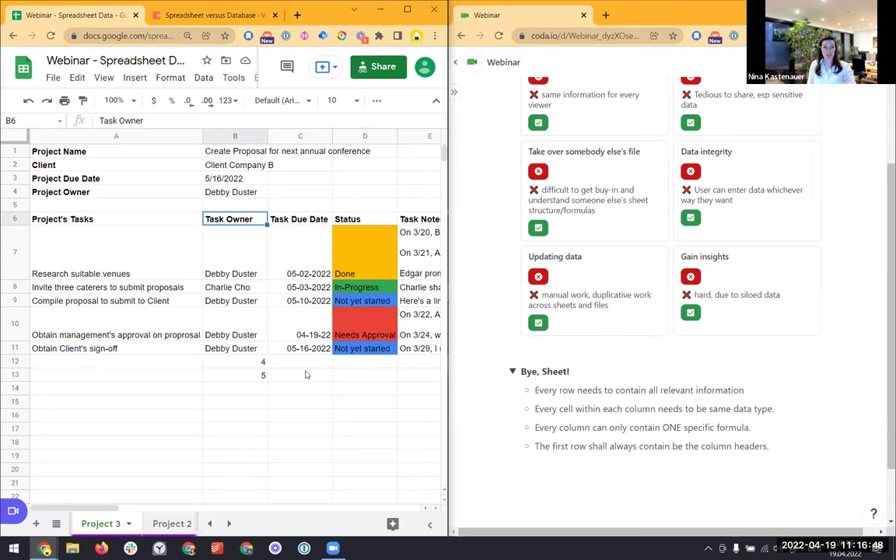
pyautogui.press('Right')
pyautogui.press('Down')
pyautogui.press('Down')
pyautogui.press('Down')
pyautogui.press('Down')
pyautogui.press('Down')
pyautogui.press('Down')
pyautogui.press('Left')
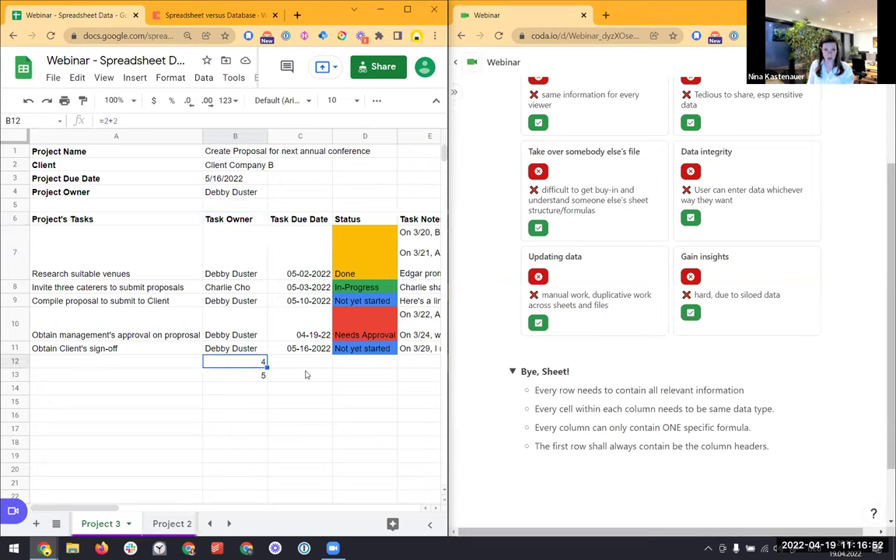
pyautogui.hotkey('shift', 'Down')
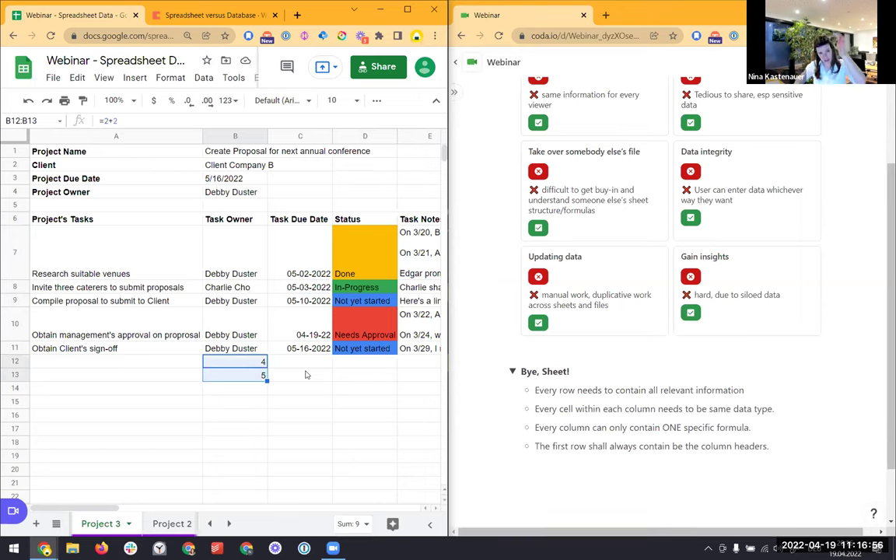
pyautogui.press('Delete')
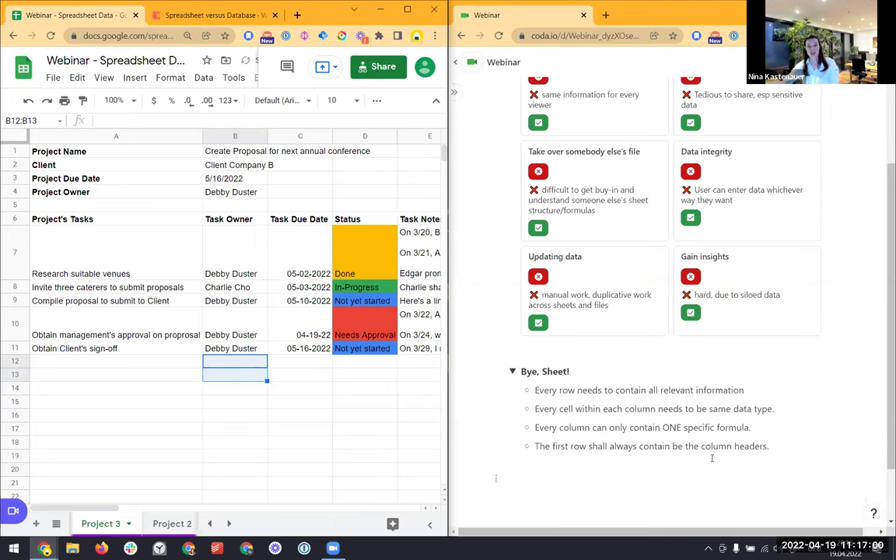
pyautogui.click(714, 448)
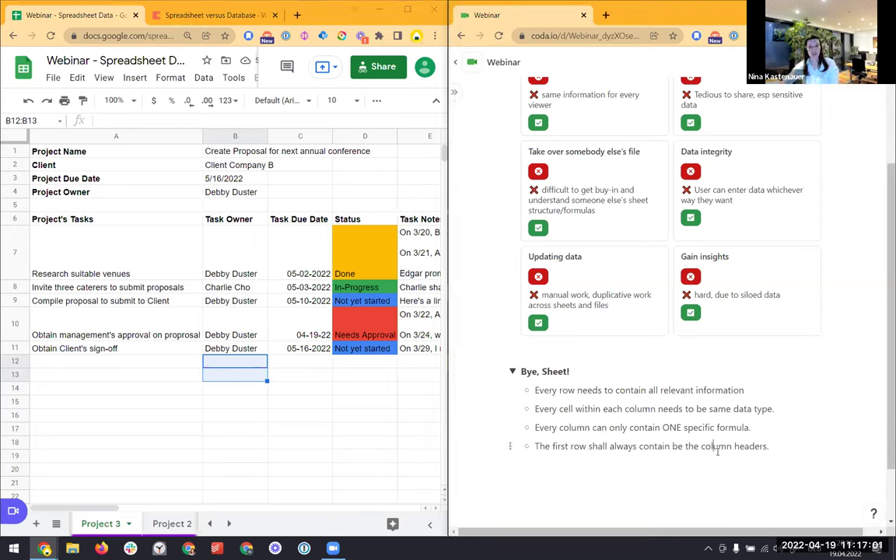
pyautogui.click(54, 224)
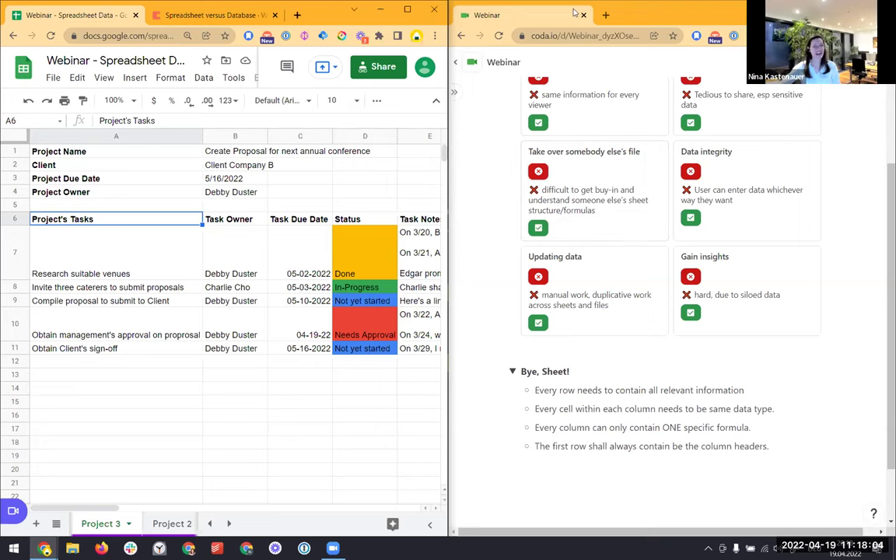
pyautogui.moveTo(225, 253); pyautogui.dragTo(230, 286)
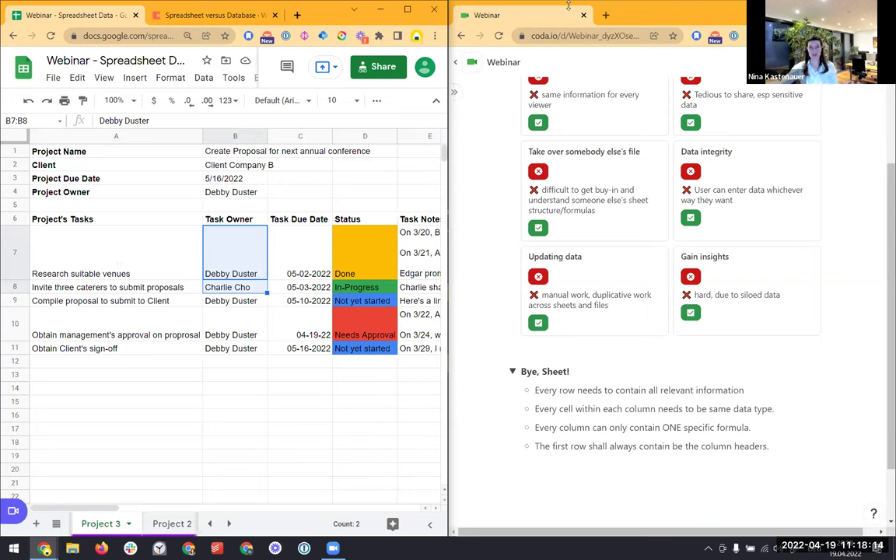
# Create a new blank Coda doc via coda.new, dismissing the insert panel and collapsing the sidebar
pyautogui.hotkey('ctrl', 't')
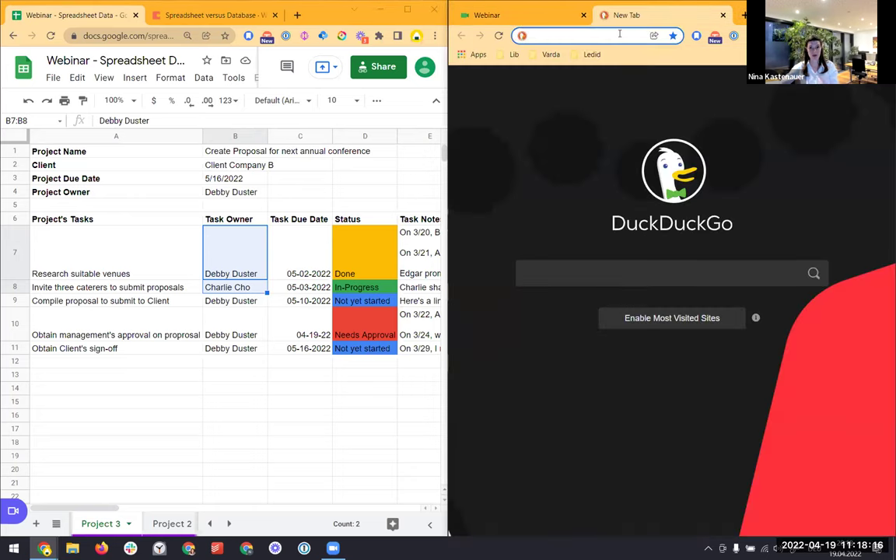
pyautogui.write('coda.new')
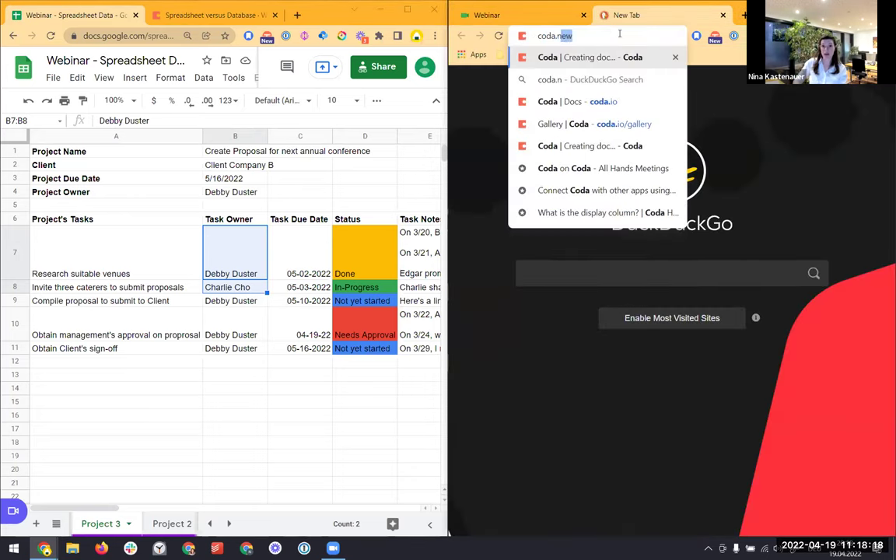
pyautogui.press('Return')
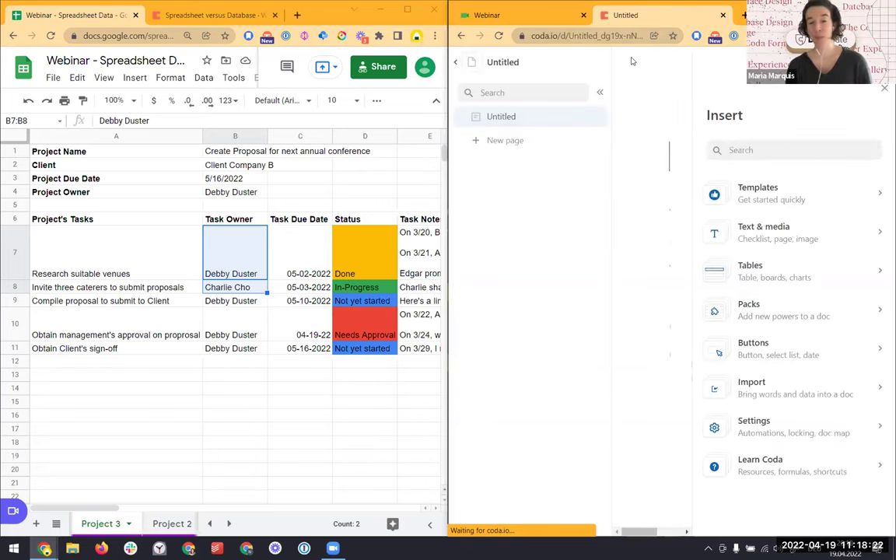
pyautogui.click(885, 88)
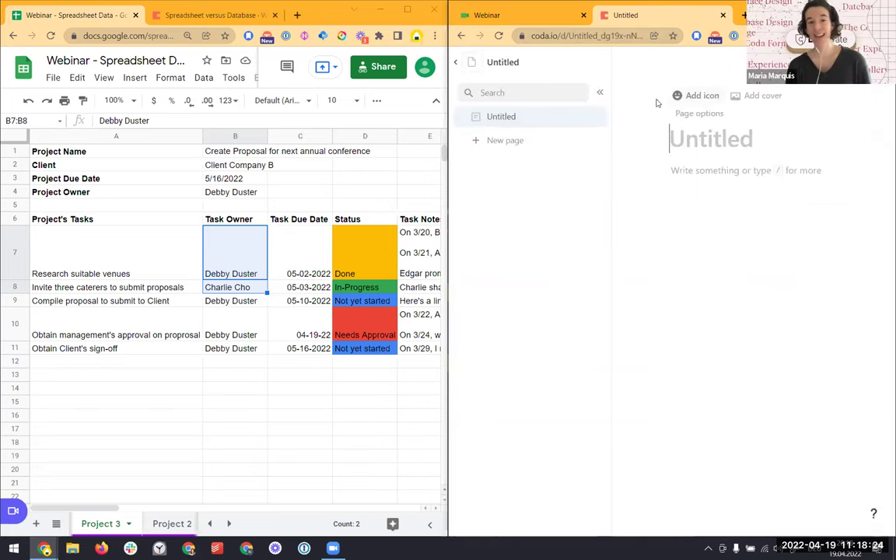
pyautogui.click(603, 95)
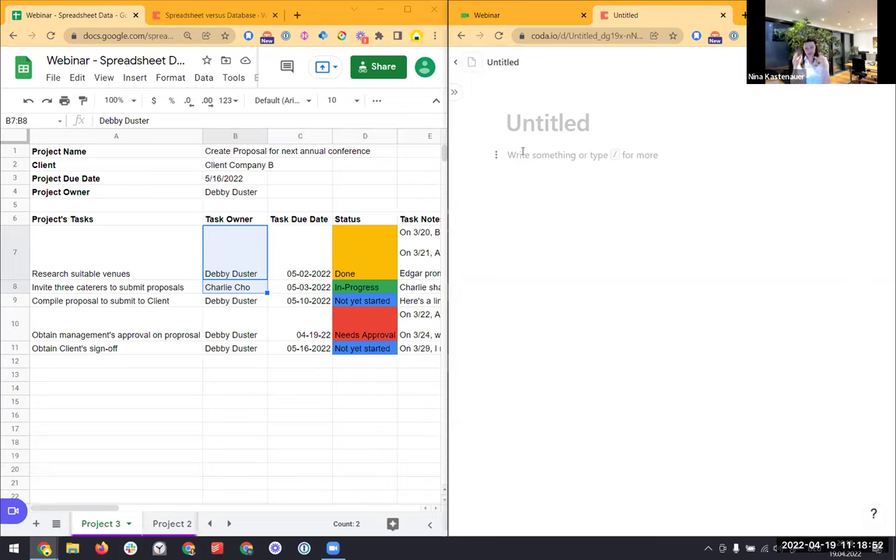
# Title the page 'Webinar' and select the Status header in the sheet
pyautogui.write('Webinar')
pyautogui.press('Return')
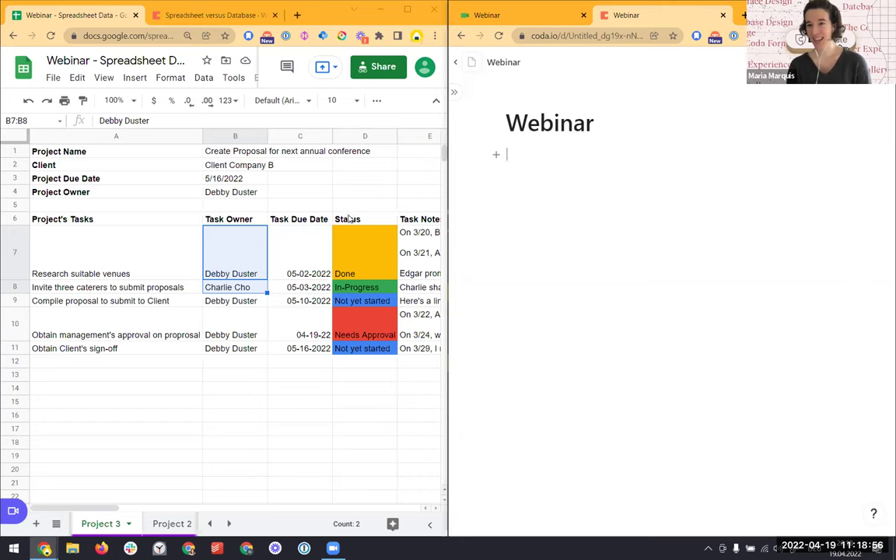
pyautogui.click(348, 219)
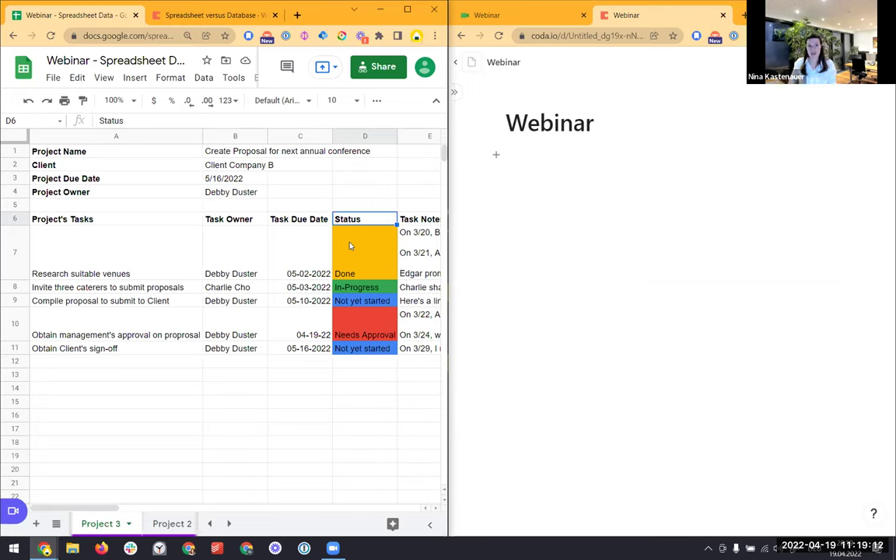
# Paste the Status column from Sheets into Coda as a table named Status
pyautogui.hotkey('ctrl', 'shift', 'Down')
pyautogui.hotkey('ctrl', 'c')
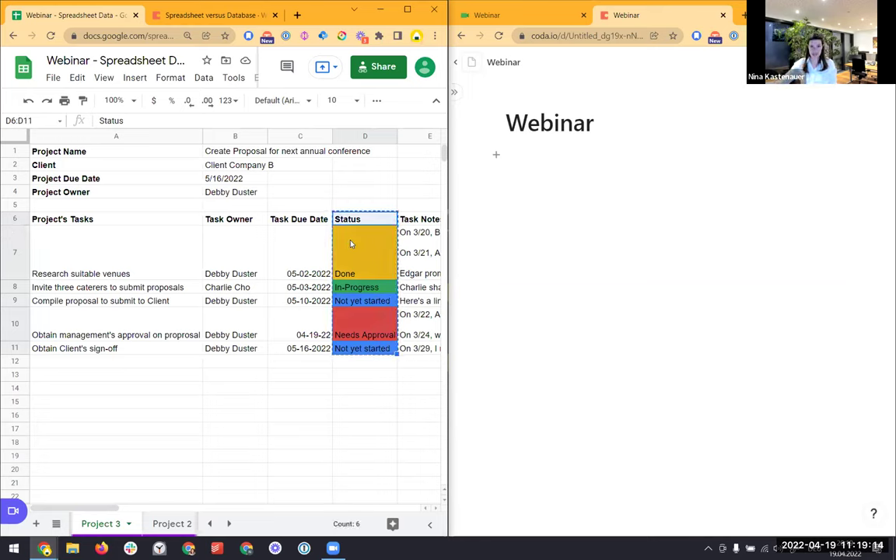
pyautogui.click(533, 168)
pyautogui.hotkey('ctrl', 'v')
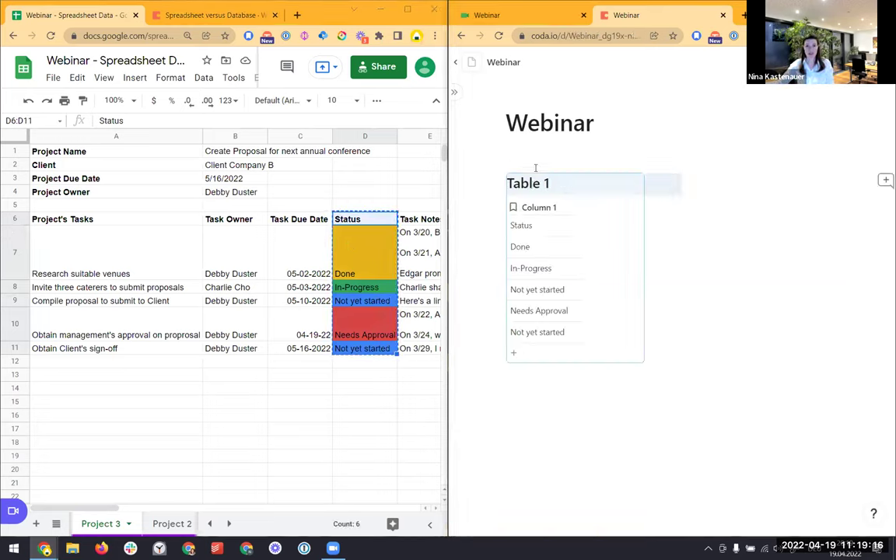
pyautogui.tripleClick(533, 183)
pyautogui.write('Status')
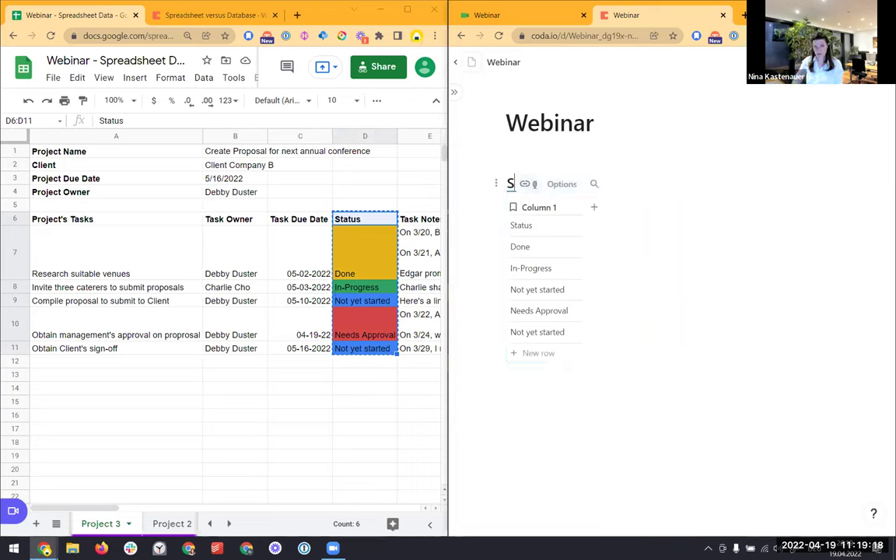
pyautogui.press('Return')
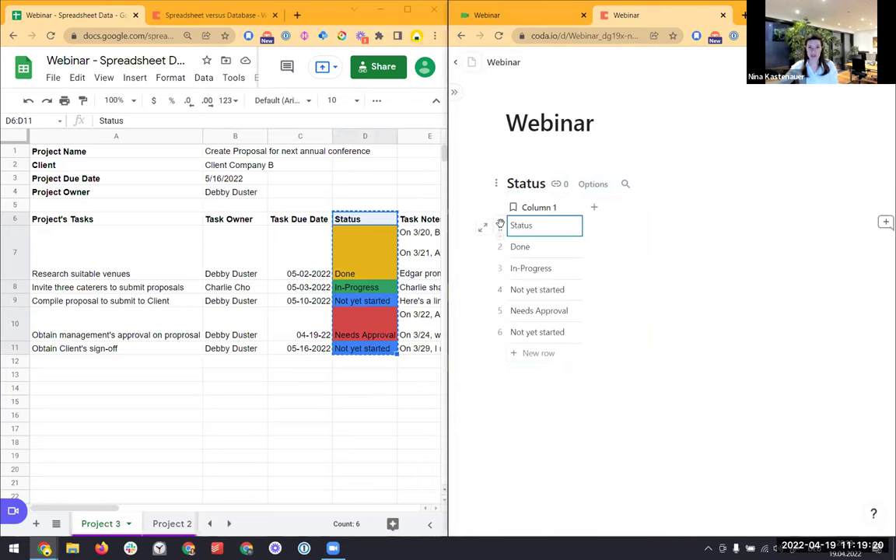
# Use the Status table's first row as its column headers
pyautogui.click(486, 224)
pyautogui.click(572, 426)
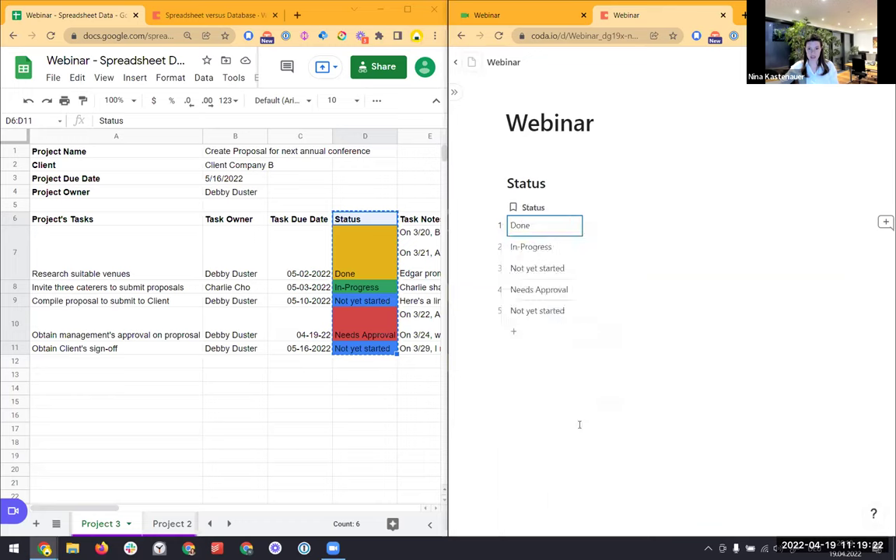
pyautogui.click(544, 272)
pyautogui.click(562, 372)
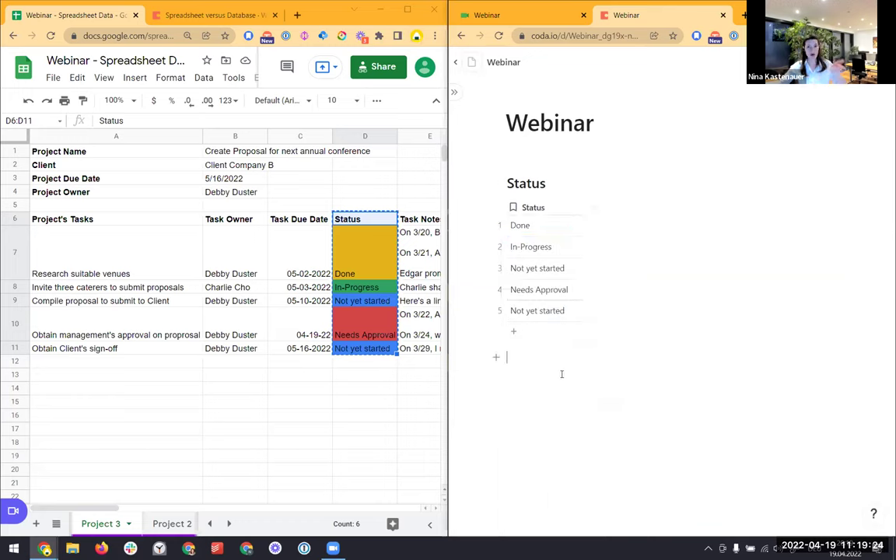
# Add conditional format rules on Status: Done in green, In-Progress in blue
pyautogui.click(582, 185)
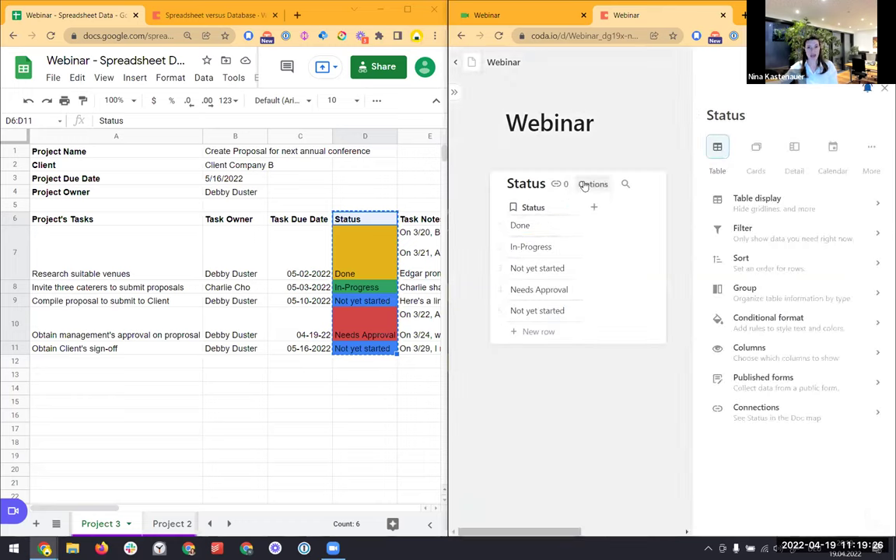
pyautogui.click(787, 326)
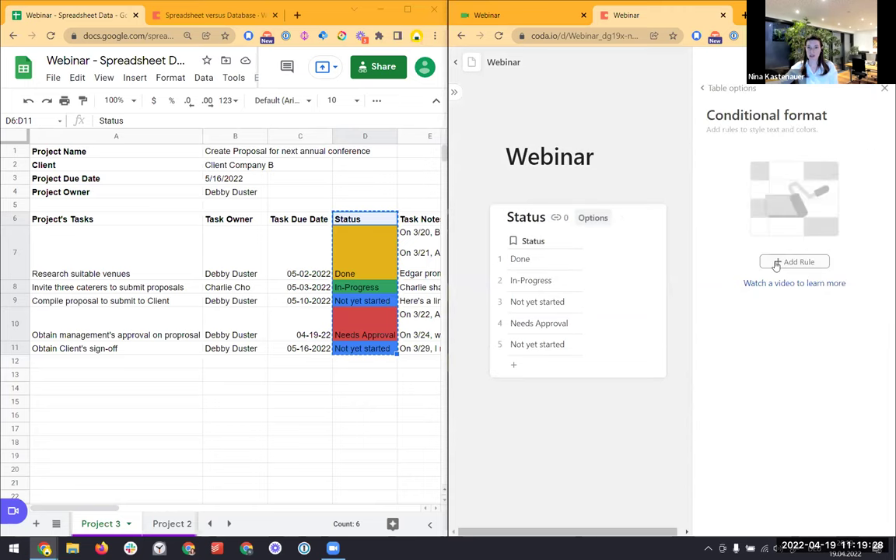
pyautogui.click(794, 262)
pyautogui.click(792, 284)
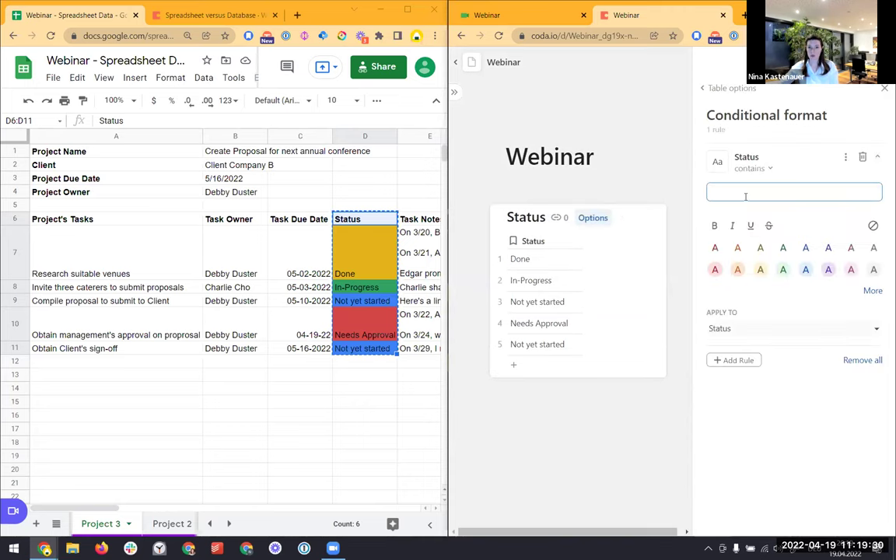
pyautogui.write('Done')
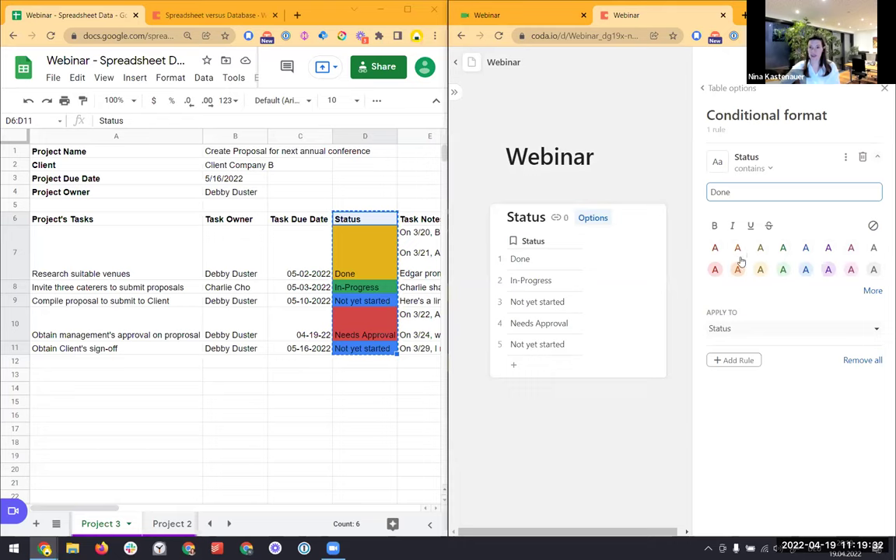
pyautogui.click(783, 269)
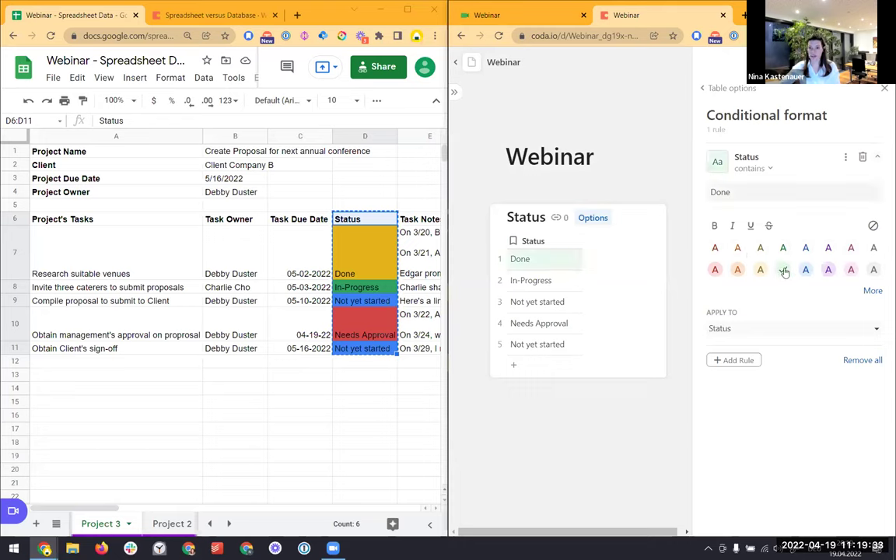
pyautogui.click(733, 360)
pyautogui.click(739, 378)
pyautogui.write('In-Progress')
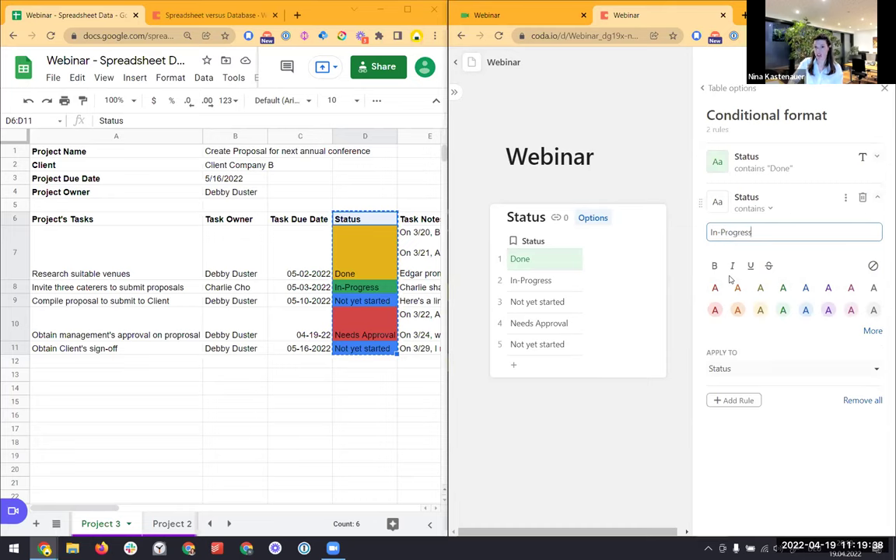
pyautogui.click(806, 310)
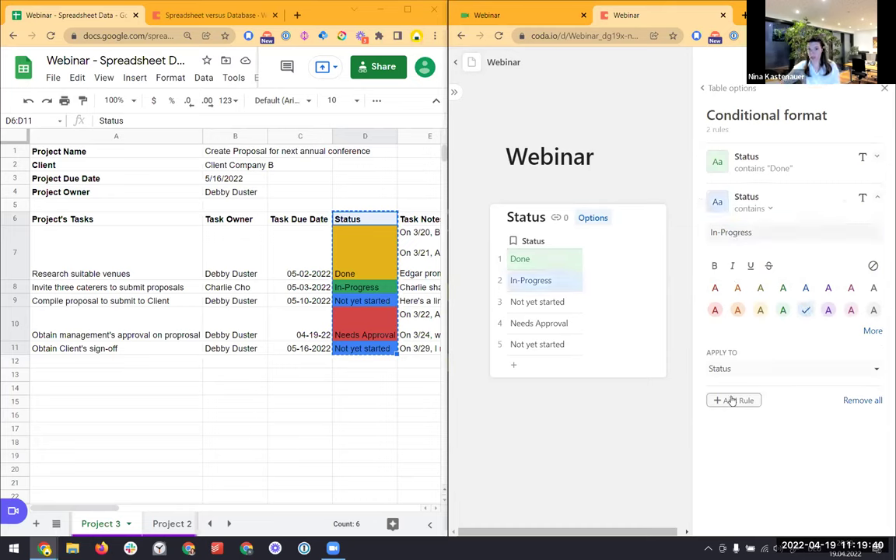
# Add rules styling Not yet started in purple and Needs Approval in red
pyautogui.click(731, 401)
pyautogui.click(747, 421)
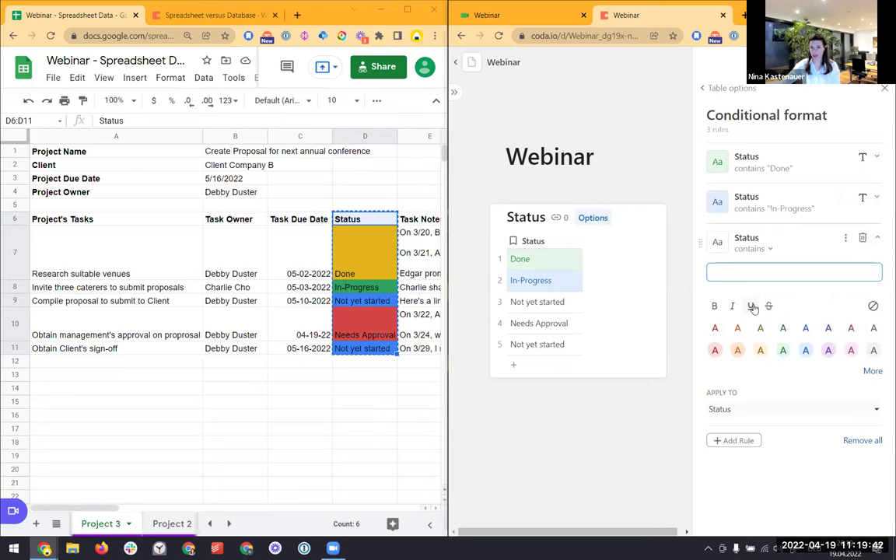
pyautogui.write('Not yet started')
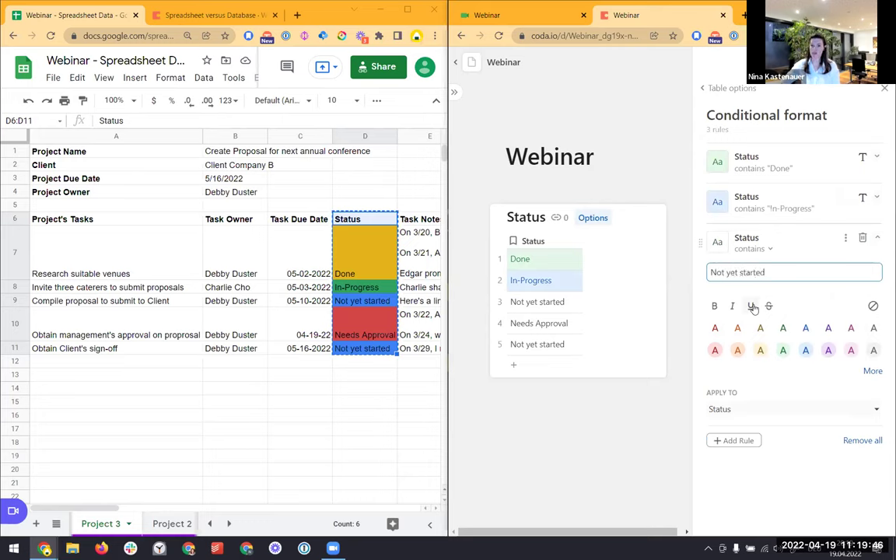
pyautogui.click(829, 351)
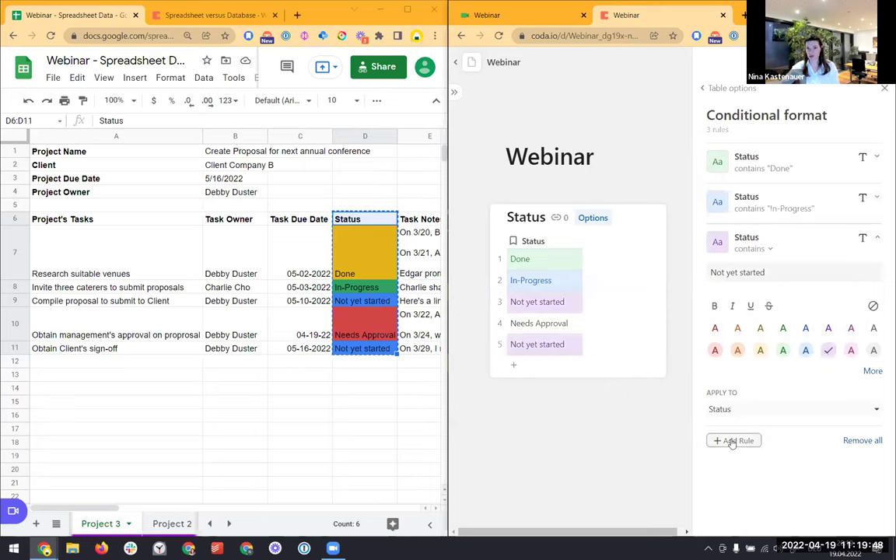
pyautogui.click(731, 441)
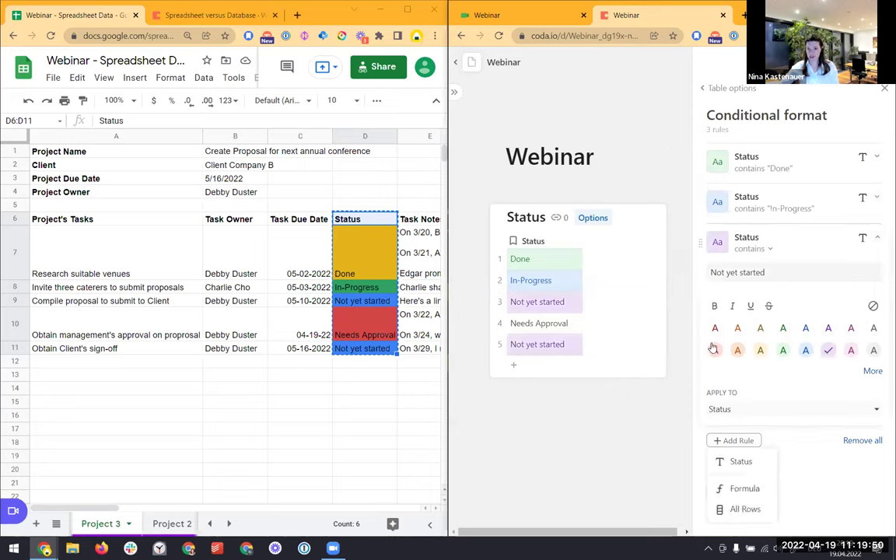
pyautogui.click(724, 463)
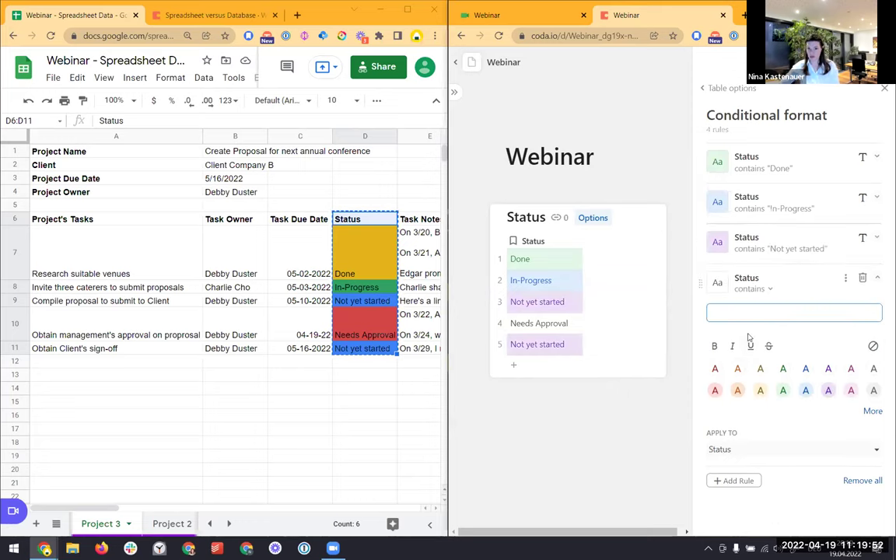
pyautogui.write('Needs Approval')
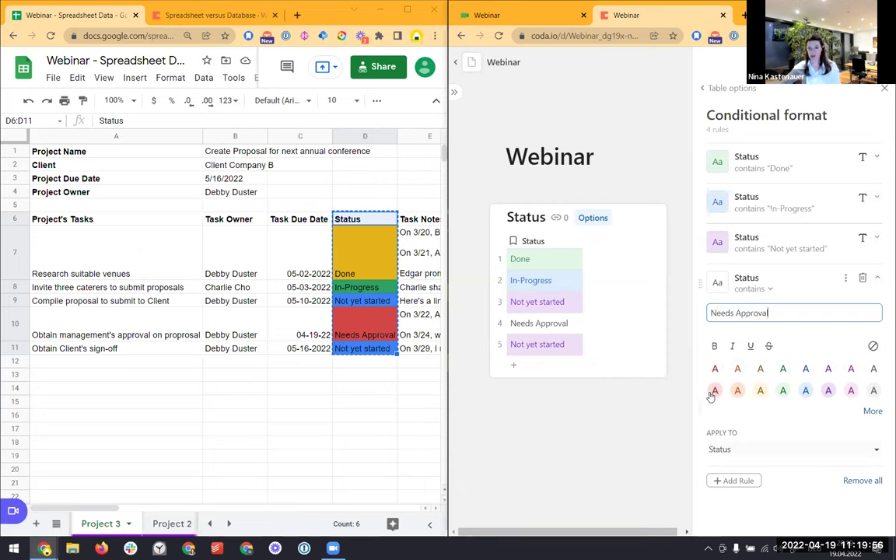
pyautogui.click(715, 390)
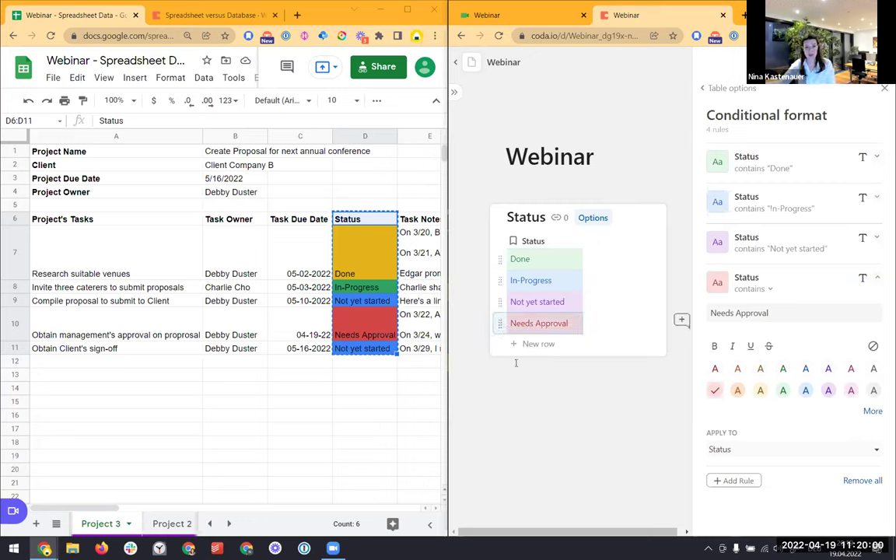
# Add a test status row 'Can't figure it out', then delete it
pyautogui.click(529, 346)
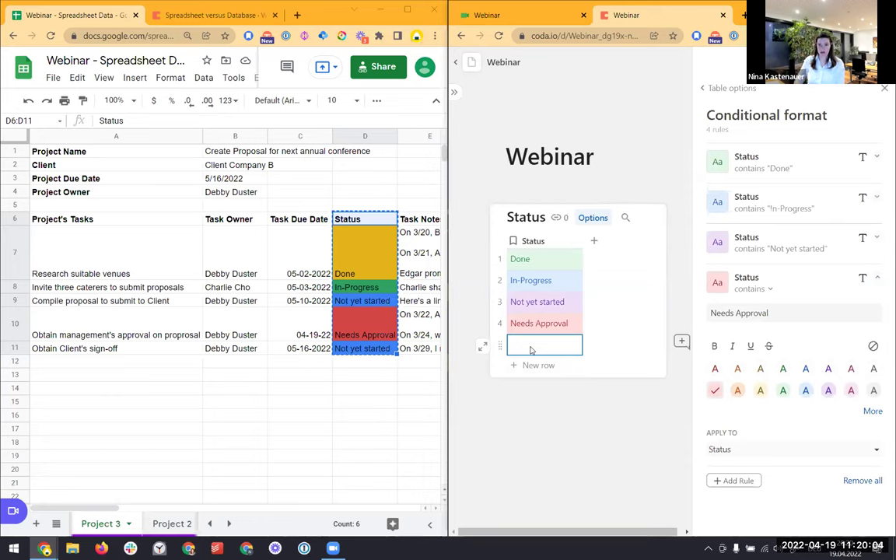
pyautogui.write("Can't figure it out")
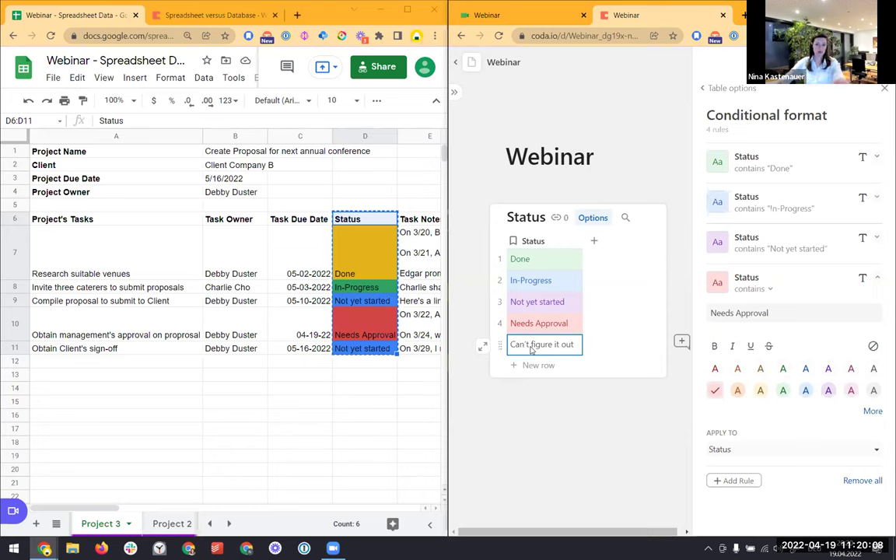
pyautogui.click(499, 344)
pyautogui.press('Delete')
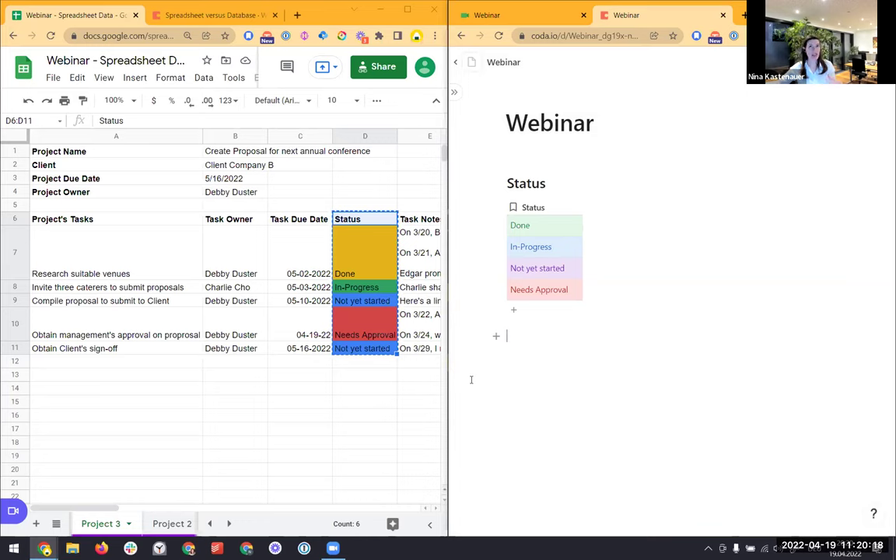
# Copy the task owners from B7:B8 into B15:B16 of Project 3
pyautogui.click(239, 257)
pyautogui.keyDown('shift'); pyautogui.click(234, 287); pyautogui.keyUp('shift')
pyautogui.hotkey('ctrl', 'c')
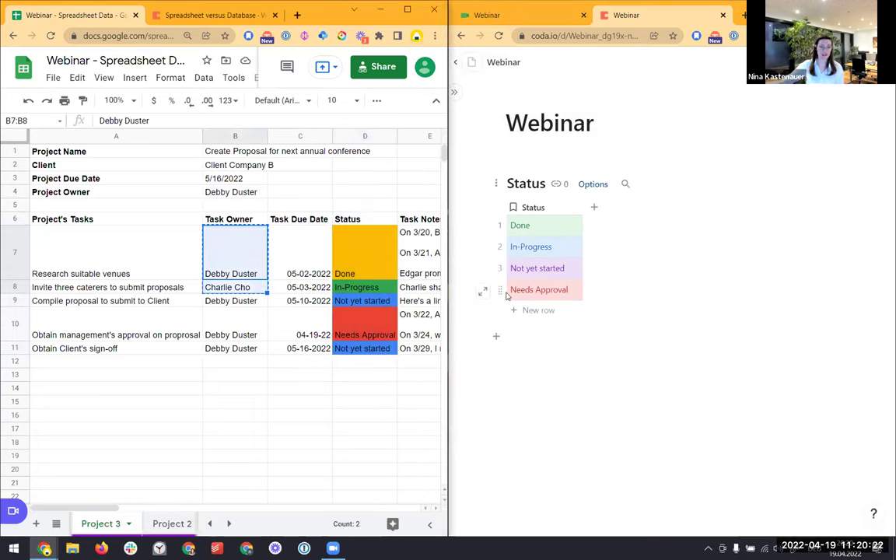
pyautogui.click(231, 402)
pyautogui.hotkey('ctrl', 'v')
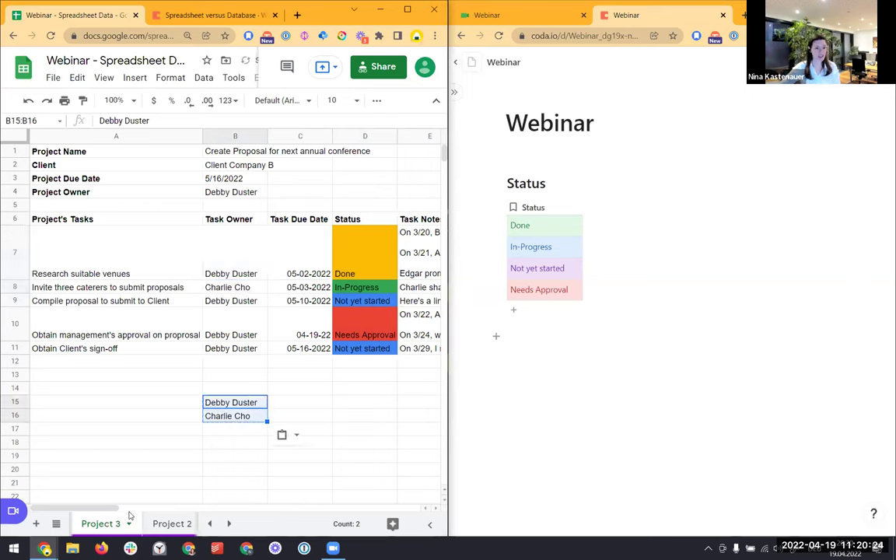
# Copy the Project 2 owner from B10 into B17 and type a fourth team member's name in B18
pyautogui.click(157, 521)
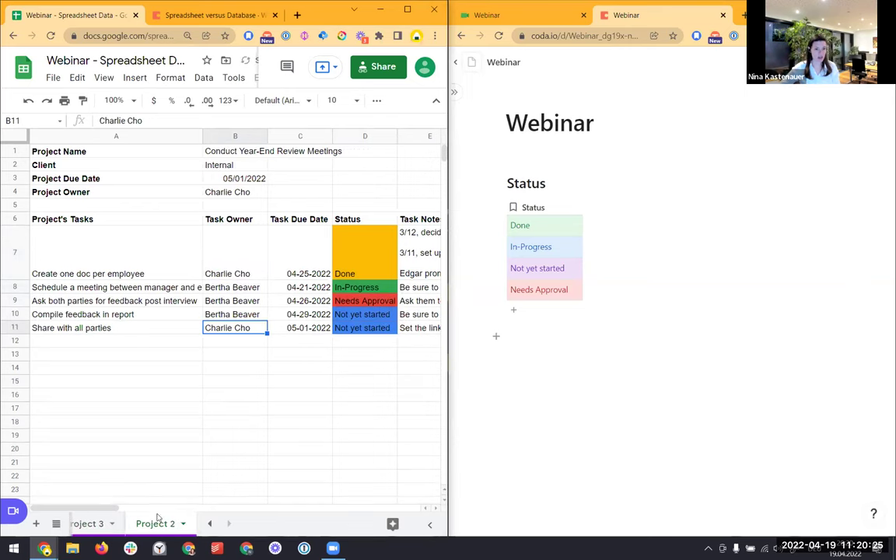
pyautogui.click(233, 314)
pyautogui.hotkey('ctrl', 'c')
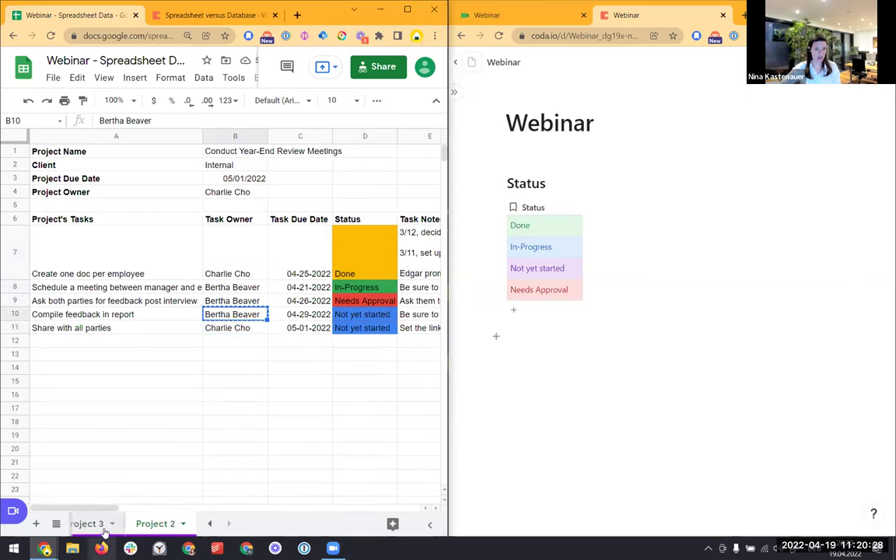
pyautogui.click(95, 524)
pyautogui.click(241, 429)
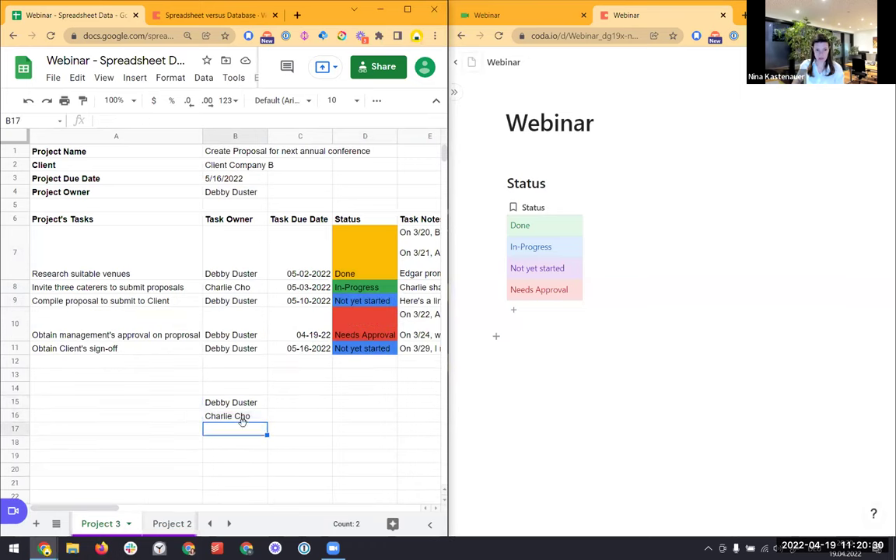
pyautogui.hotkey('ctrl', 'v')
pyautogui.press('Return')
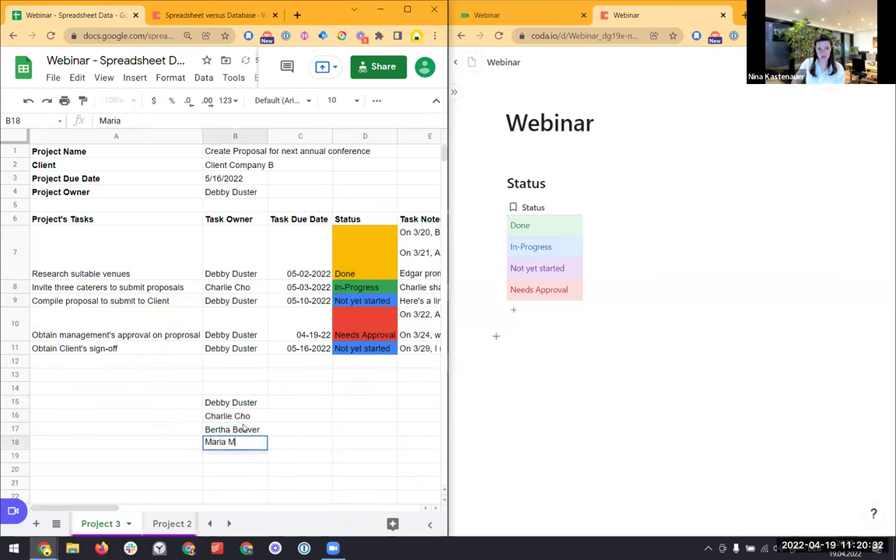
pyautogui.press('Return')
# Copy the four names in B15:B18 and paste them into the Coda doc as a table
pyautogui.press('Up')
pyautogui.press('Up')
pyautogui.press('Up')
pyautogui.press('Up')
pyautogui.hotkey('shift', 'Down')
pyautogui.hotkey('shift', 'Down')
pyautogui.hotkey('shift', 'Down')
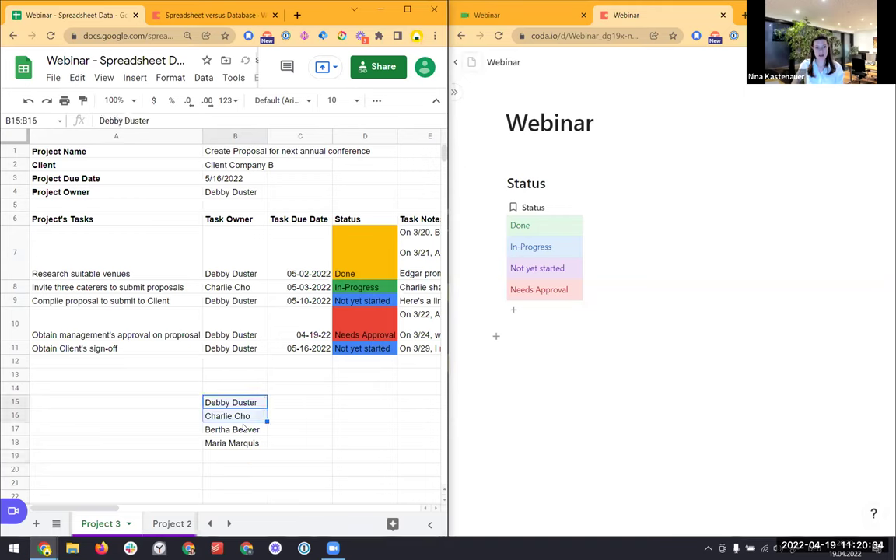
pyautogui.click(536, 360)
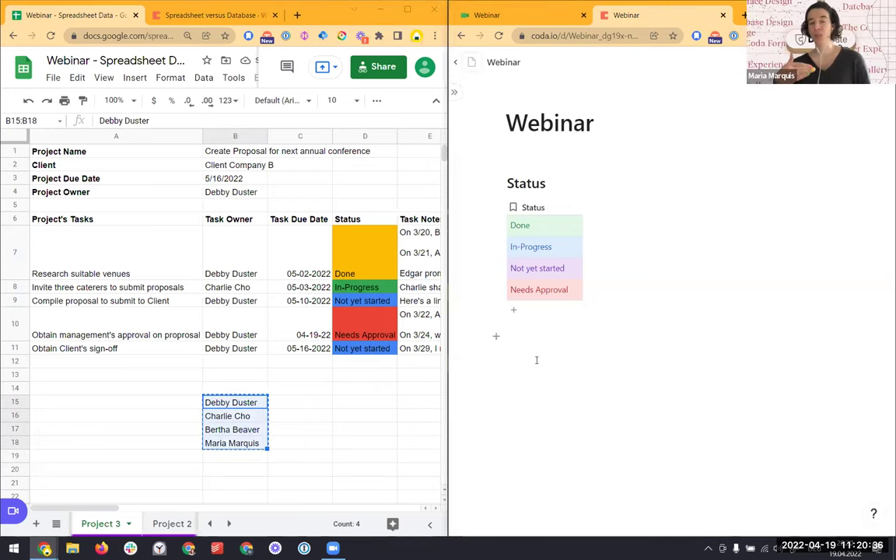
pyautogui.hotkey('ctrl', 'v')
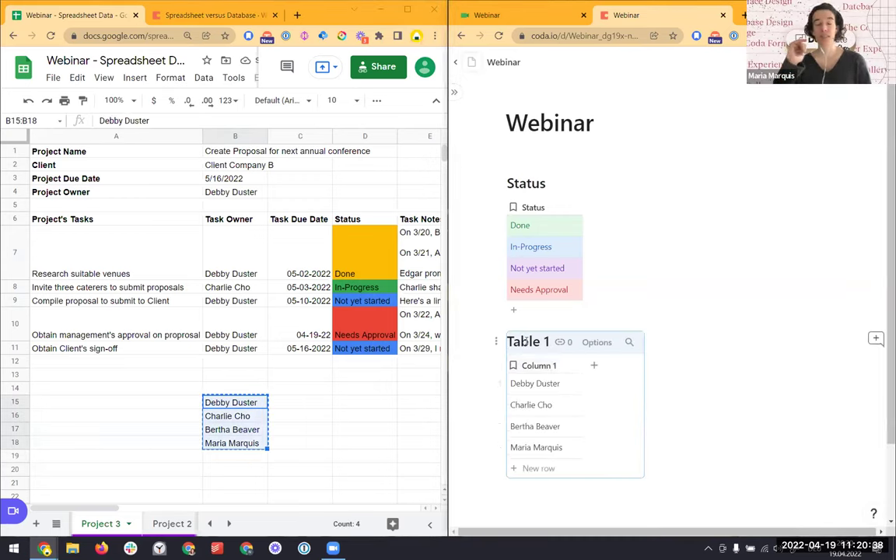
# Title the table 'Team Members' and rename its column to Name
pyautogui.tripleClick(528, 346)
pyautogui.write('Team Members')
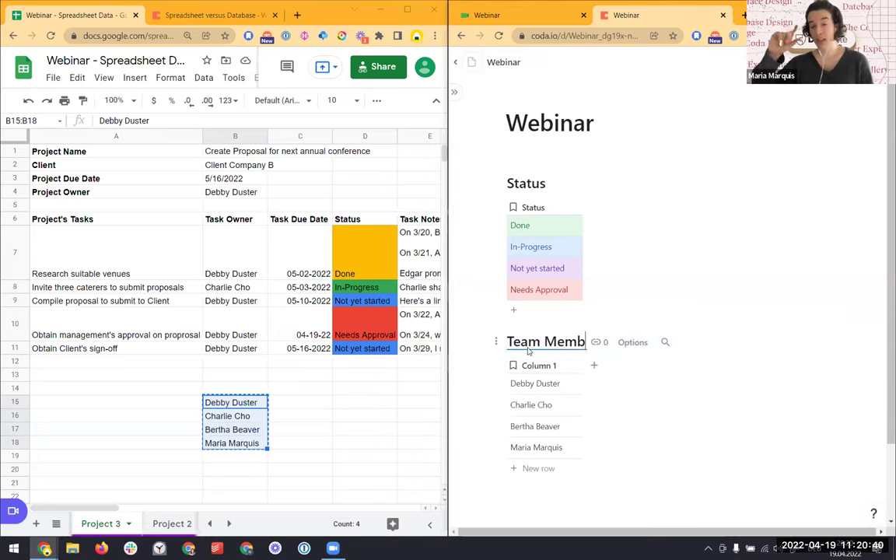
pyautogui.press('Return')
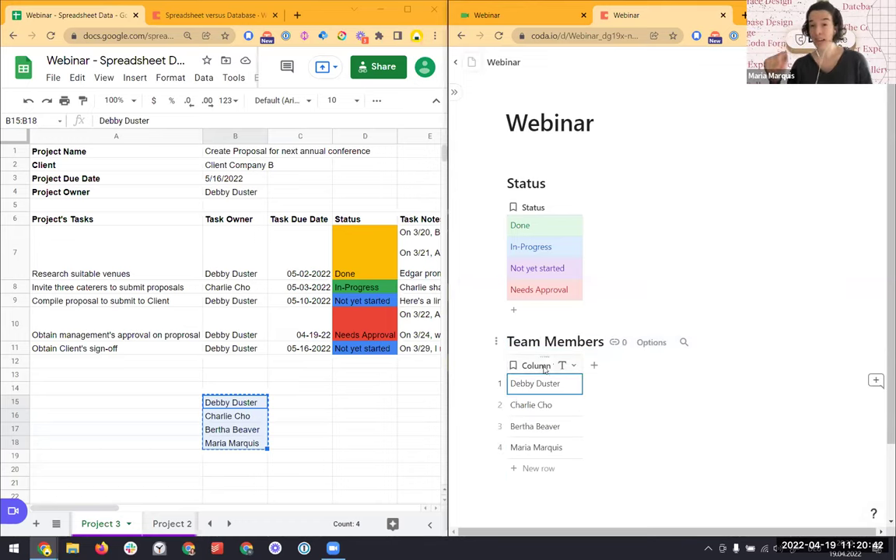
pyautogui.click(544, 365)
pyautogui.write('Name')
pyautogui.press('Return')
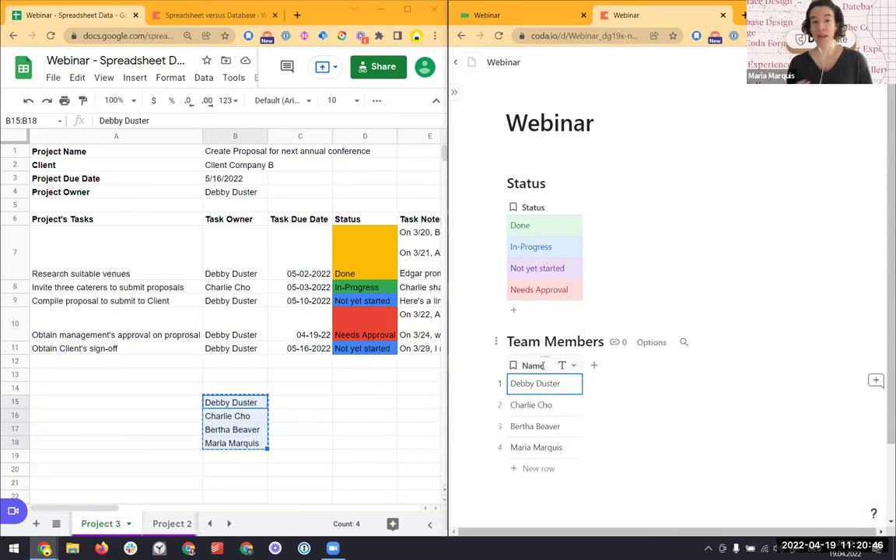
# Clear the temporary list of team member names from the spreadsheet
pyautogui.click(249, 388)
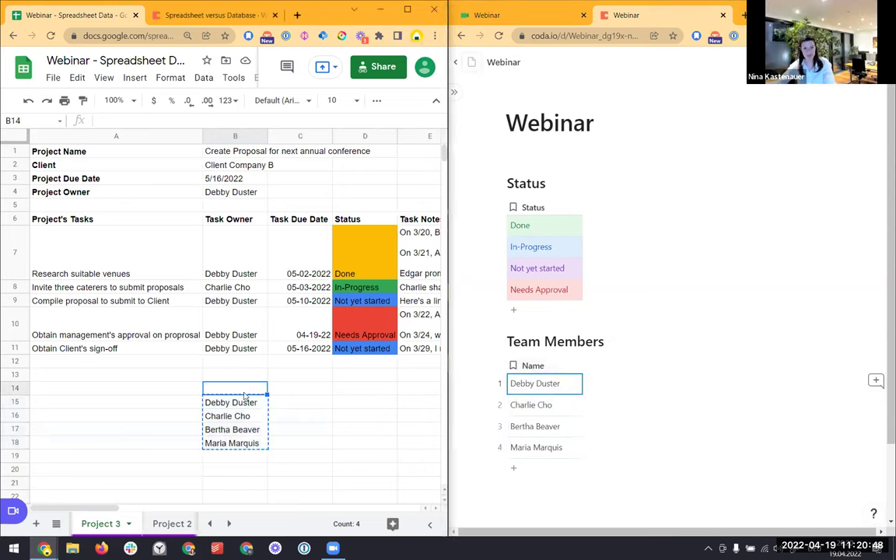
pyautogui.click(307, 392)
pyautogui.press('Left')
pyautogui.hotkey('shift', 'Down')
pyautogui.hotkey('shift', 'Down')
pyautogui.hotkey('shift', 'Down')
pyautogui.hotkey('shift', 'Down')
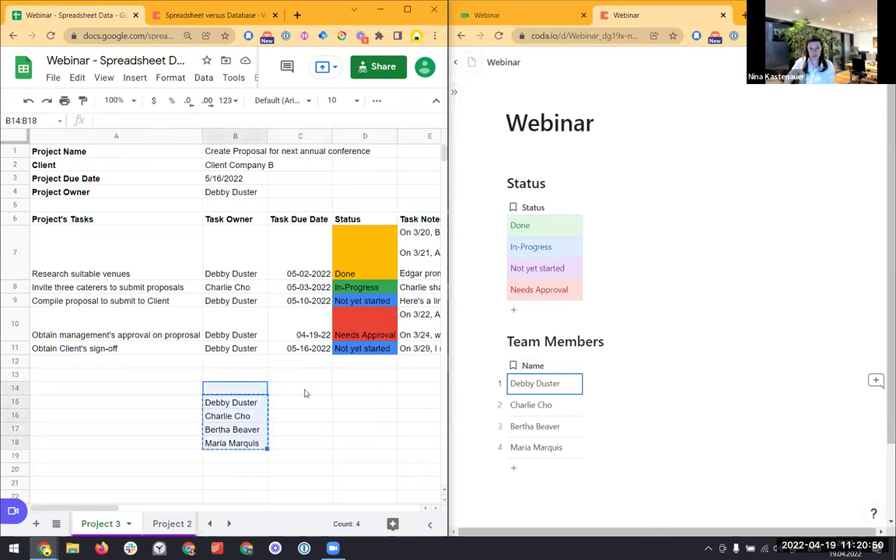
pyautogui.press('Delete')
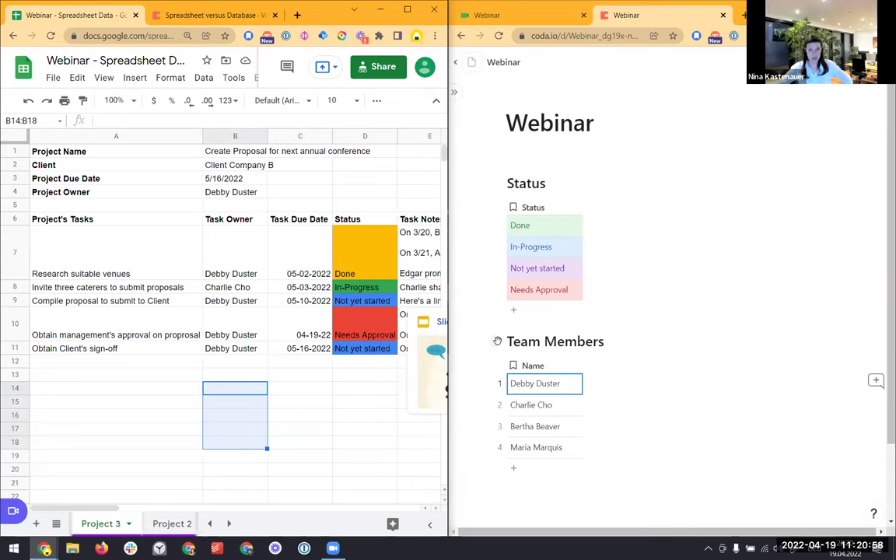
# Move Team Members beside the Status table and add a fifth member's name in a new row
pyautogui.moveTo(498, 341); pyautogui.dragTo(768, 235)
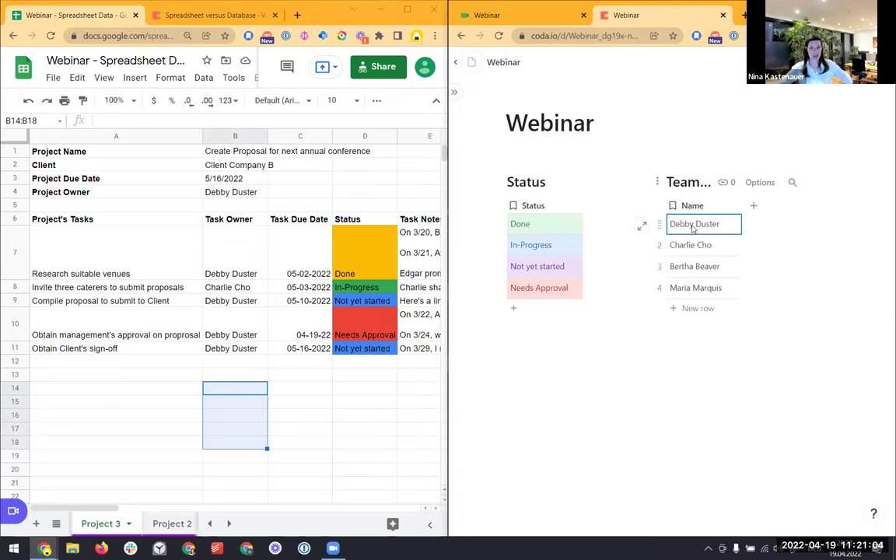
pyautogui.click(689, 311)
pyautogui.click(681, 312)
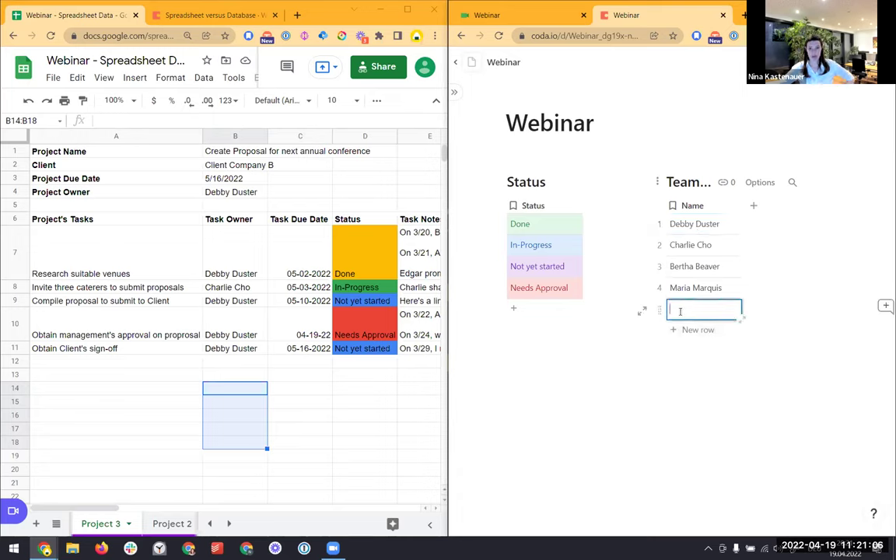
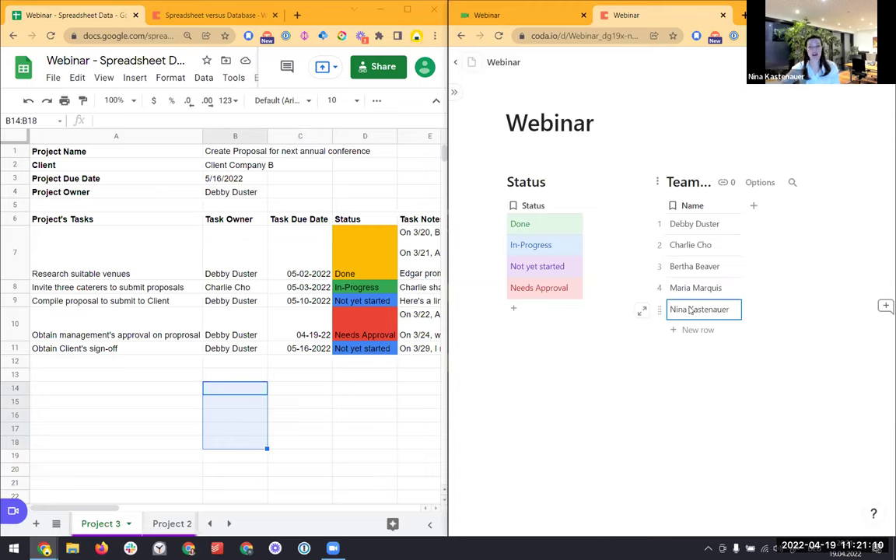
pyautogui.click(692, 351)
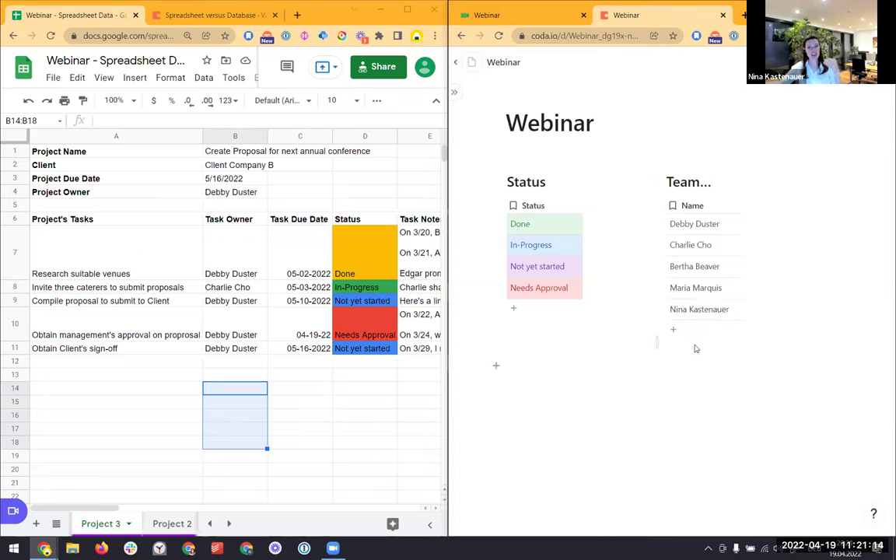
pyautogui.click(328, 393)
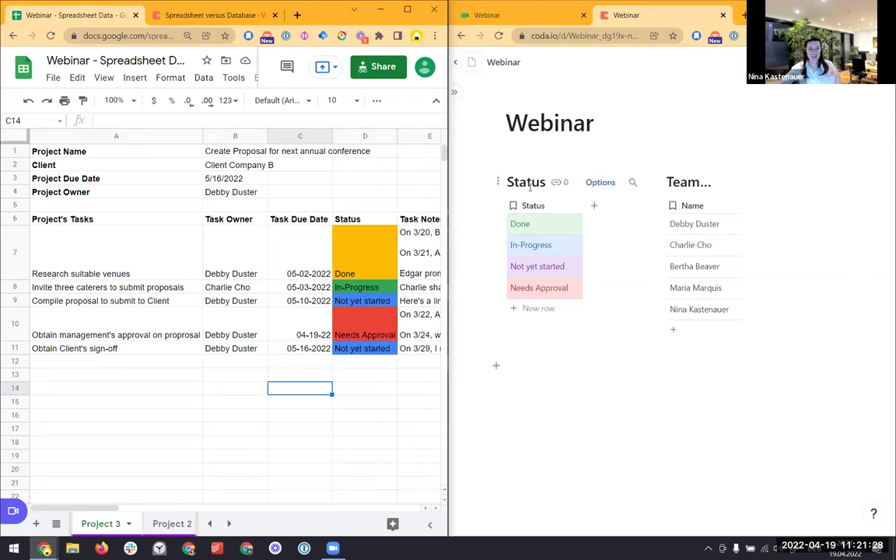
# Cut Client Company B from the Client row and paste it into two empty cells below
pyautogui.click(140, 172)
pyautogui.press('Right')
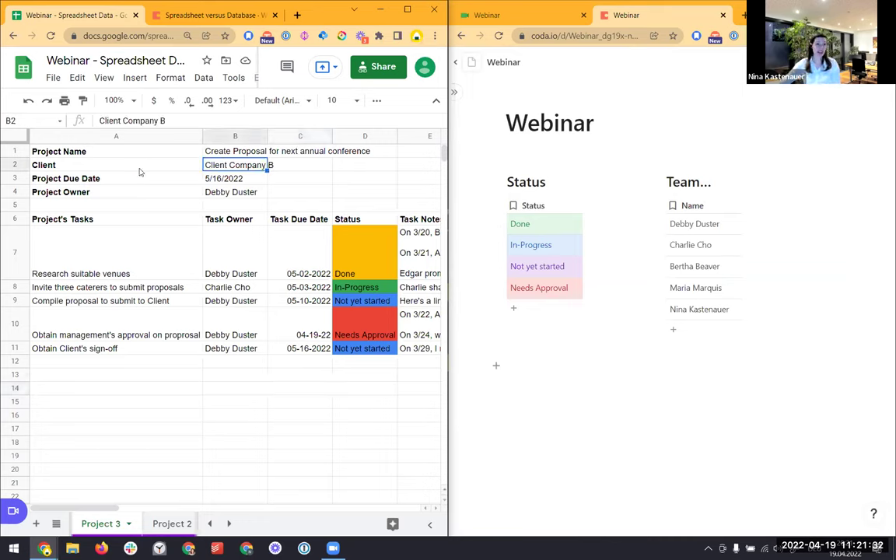
pyautogui.hotkey('ctrl', 'x')
pyautogui.click(257, 389)
pyautogui.hotkey('ctrl', 'v')
pyautogui.click(241, 380)
pyautogui.hotkey('ctrl', 'v')
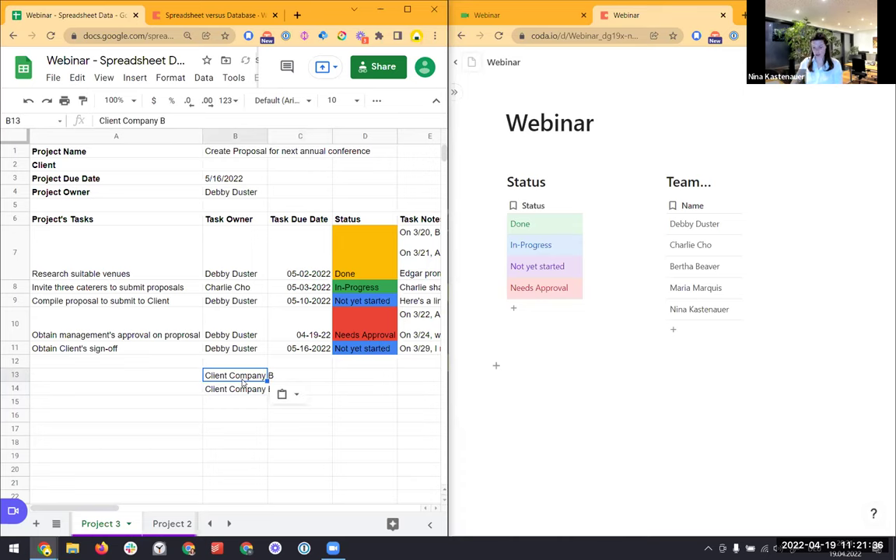
pyautogui.press('F1')
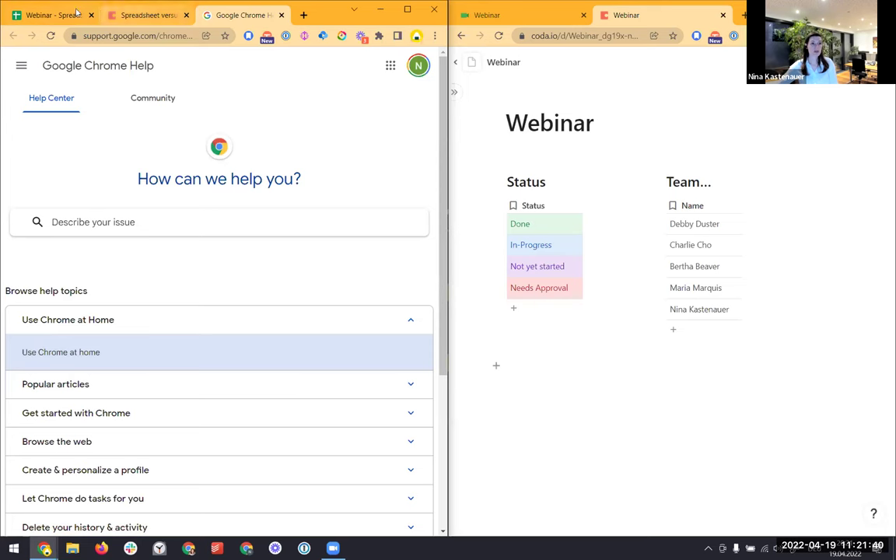
pyautogui.click(49, 14)
# Change the upper copy to Client Company A and add Internal beneath the two clients
pyautogui.press('Return')
pyautogui.press('BackSpace')
pyautogui.write('A')
pyautogui.press('Return')
pyautogui.press('Return')
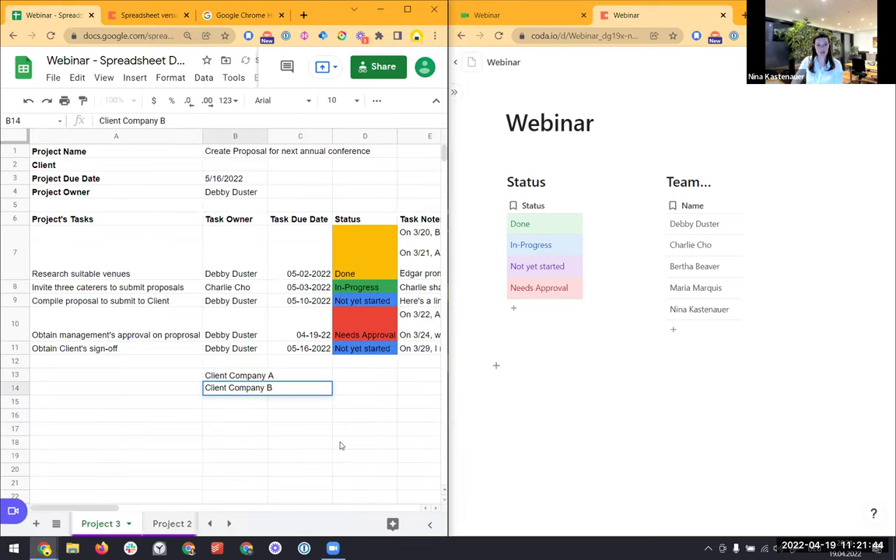
pyautogui.press('Return')
pyautogui.write('Internal')
pyautogui.press('Return')
# Copy the three clients in B13:B15 and paste them into Coda as a new table
pyautogui.press('Up')
pyautogui.press('Up')
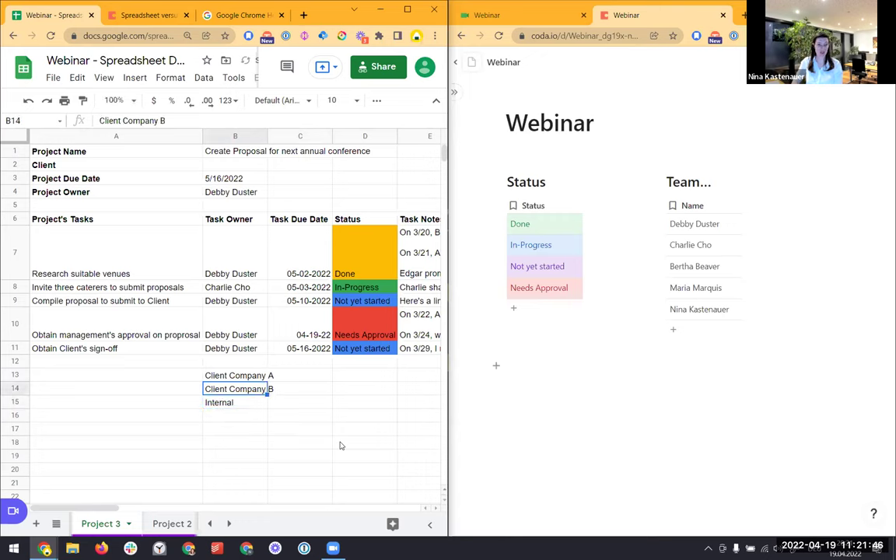
pyautogui.press('Up')
pyautogui.hotkey('shift', 'Down')
pyautogui.hotkey('shift', 'Down')
pyautogui.hotkey('ctrl', 'c')
pyautogui.click(577, 375)
pyautogui.hotkey('ctrl', 'v')
# Name the new table and its column Client, and place it beside the Status and team tables
pyautogui.click(542, 371)
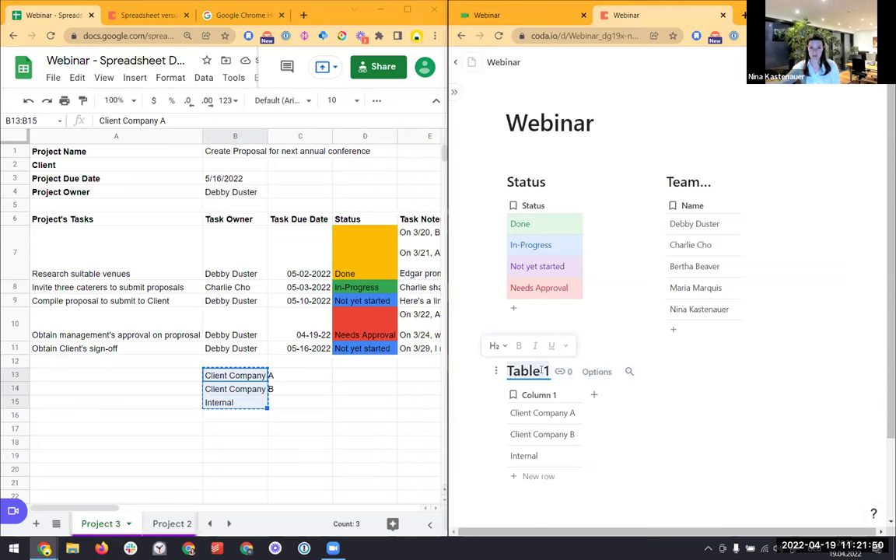
pyautogui.write('Client')
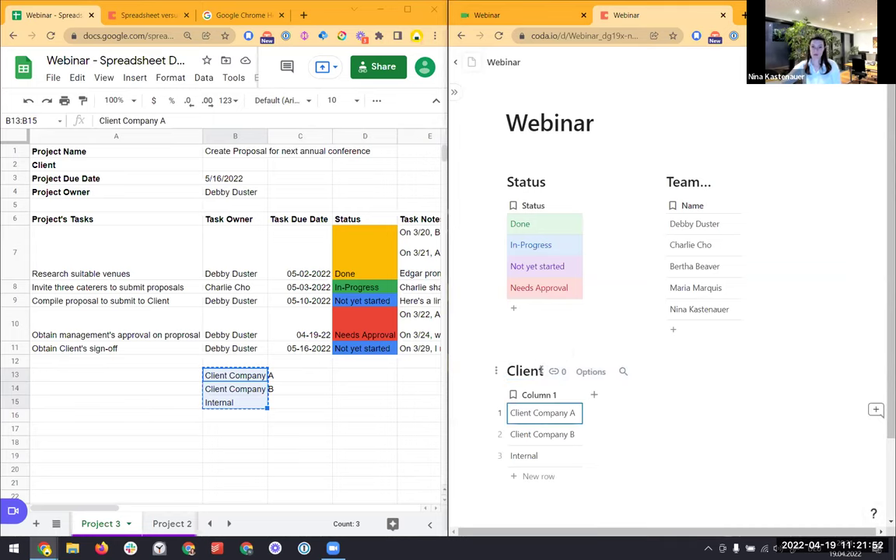
pyautogui.click(540, 395)
pyautogui.click(540, 396)
pyautogui.write('Cl')
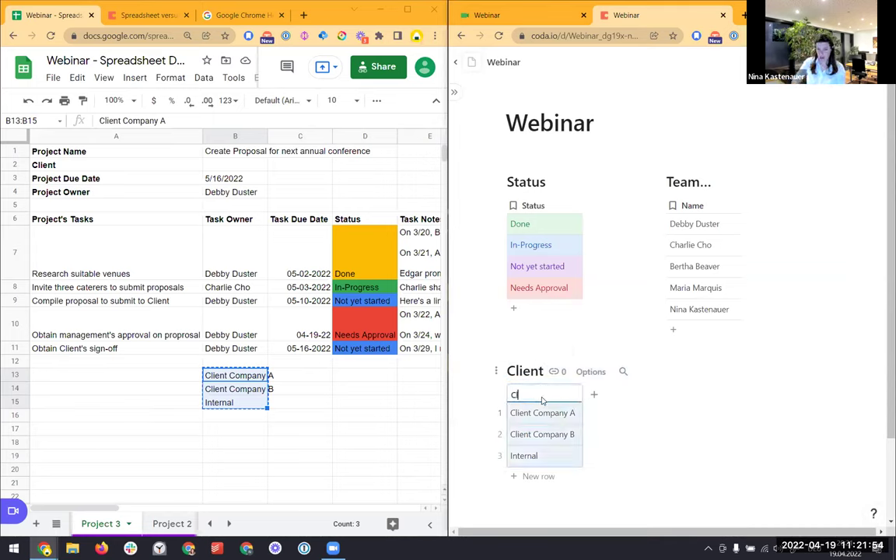
pyautogui.write('ient')
pyautogui.press('Return')
pyautogui.moveTo(496, 371); pyautogui.dragTo(841, 259)
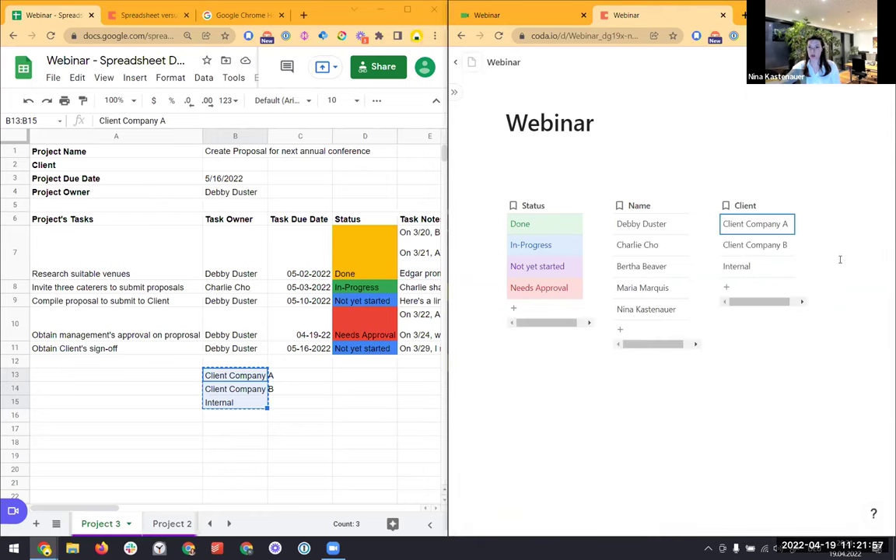
# Delete the temporary client list in B13:B15 of the spreadsheet
pyautogui.click(245, 421)
pyautogui.moveTo(234, 375); pyautogui.dragTo(249, 402)
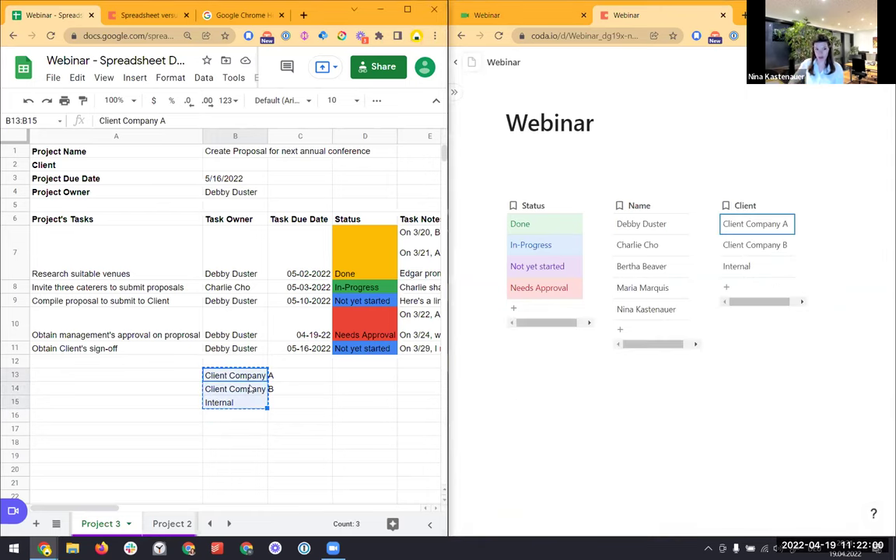
pyautogui.press('Delete')
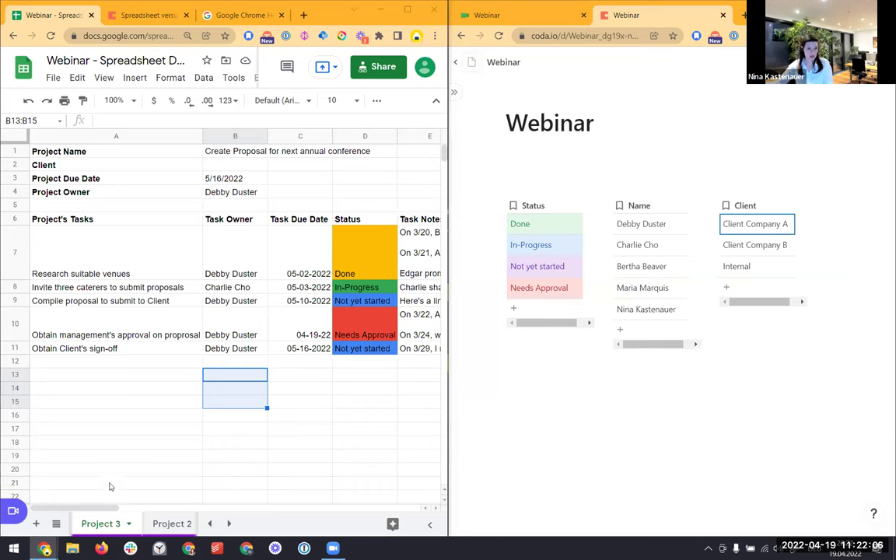
pyautogui.scroll(-2, 110, 481)
pyautogui.rightClick(106, 526)
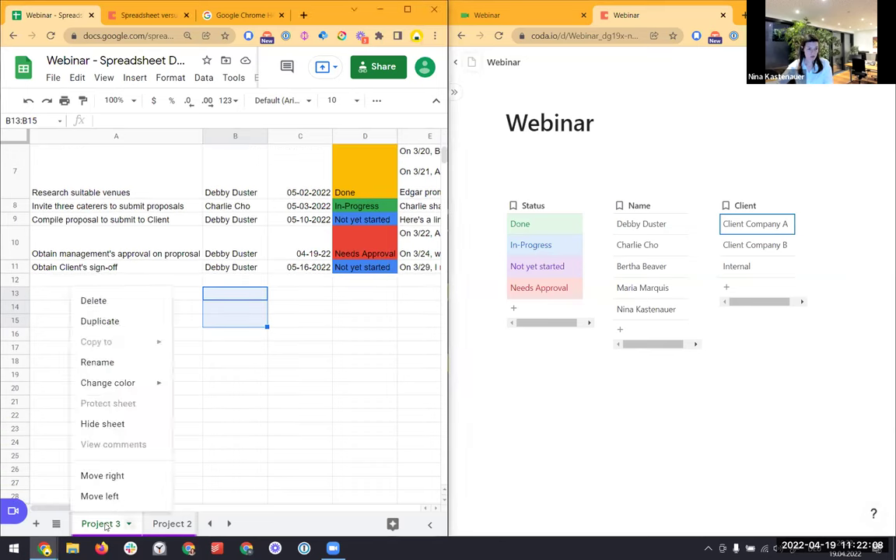
pyautogui.click(207, 420)
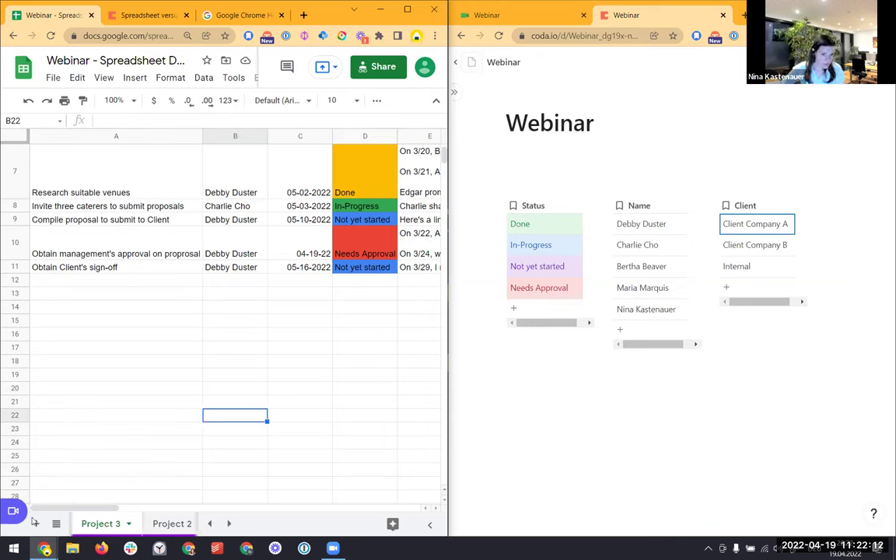
# Switch the spreadsheet to the Prep for Export - Projects sheet
pyautogui.click(115, 376)
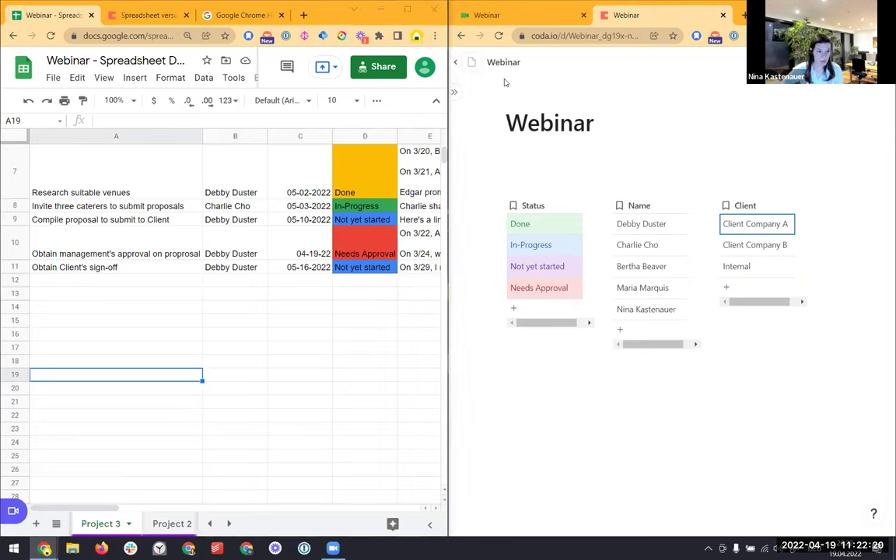
pyautogui.click(58, 523)
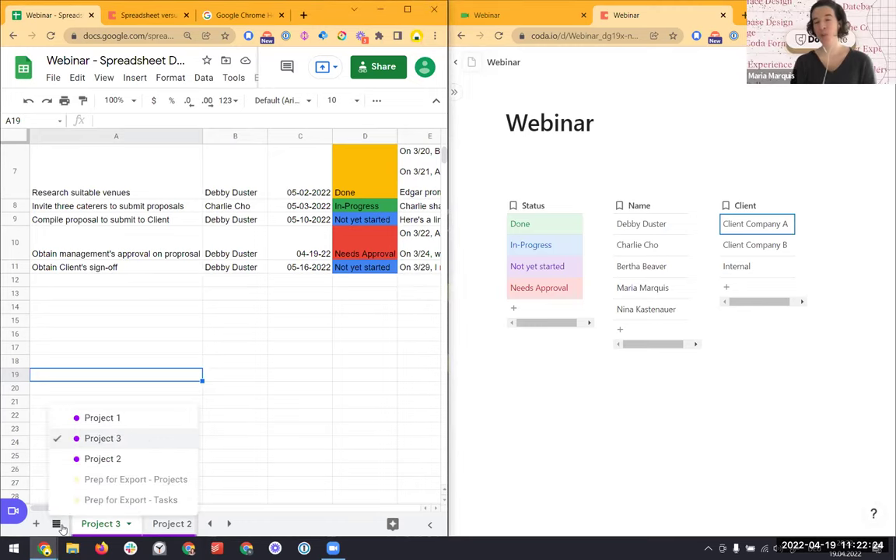
pyautogui.click(92, 480)
pyautogui.click(60, 524)
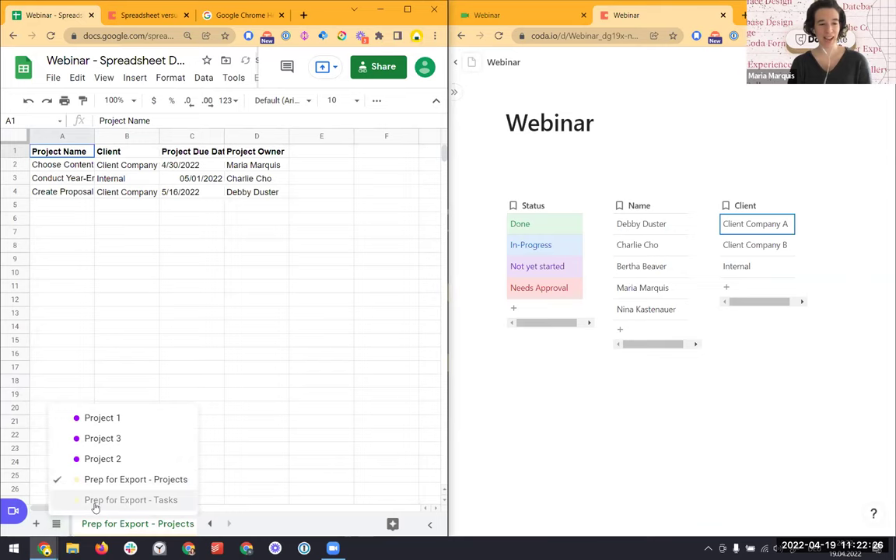
pyautogui.click(204, 304)
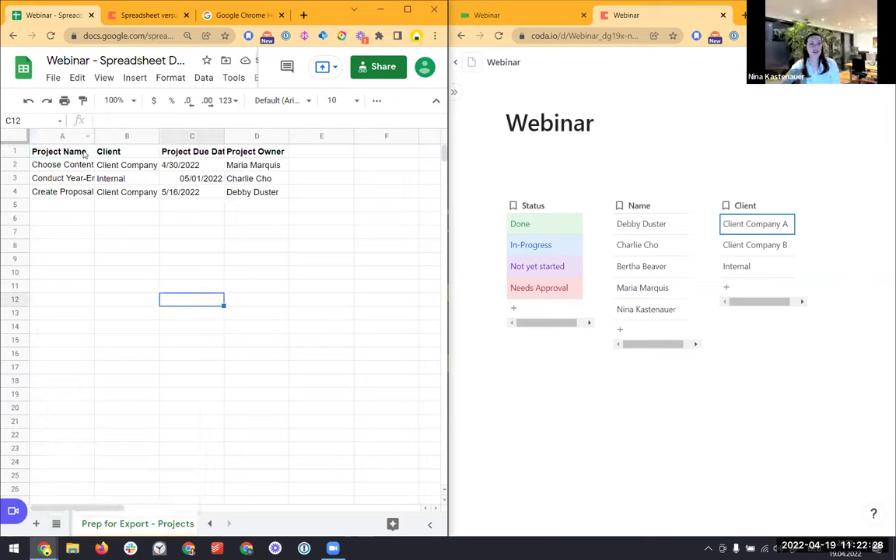
# Copy the projects range A1:D4 and paste it below the lists in Coda as Table 1
pyautogui.click(85, 155)
pyautogui.hotkey('shift', 'Down')
pyautogui.hotkey('shift', 'Down')
pyautogui.hotkey('shift', 'Down')
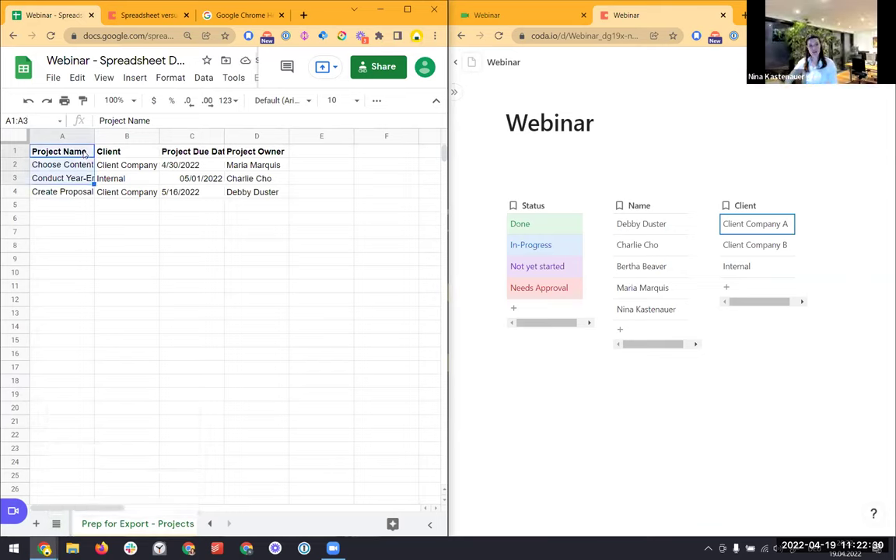
pyautogui.hotkey('ctrl', 'shift', 'Right')
pyautogui.hotkey('ctrl', 'c')
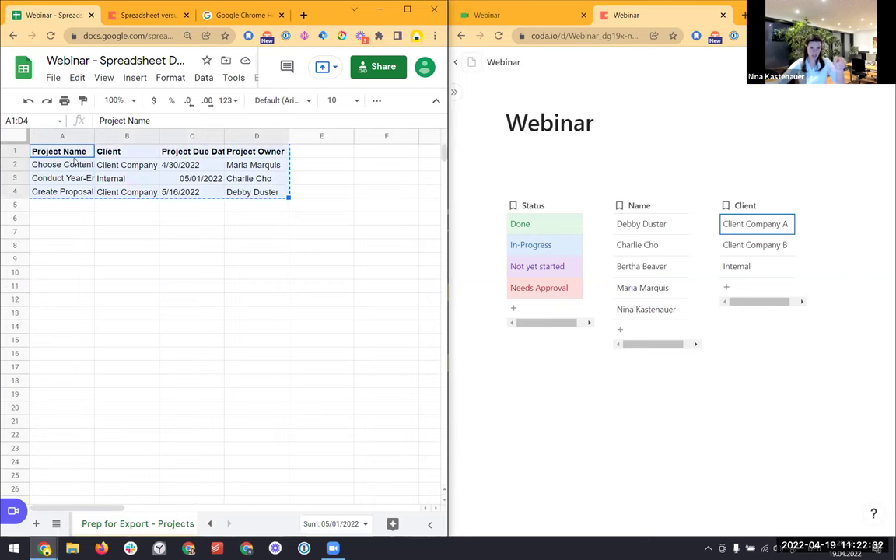
pyautogui.click(685, 420)
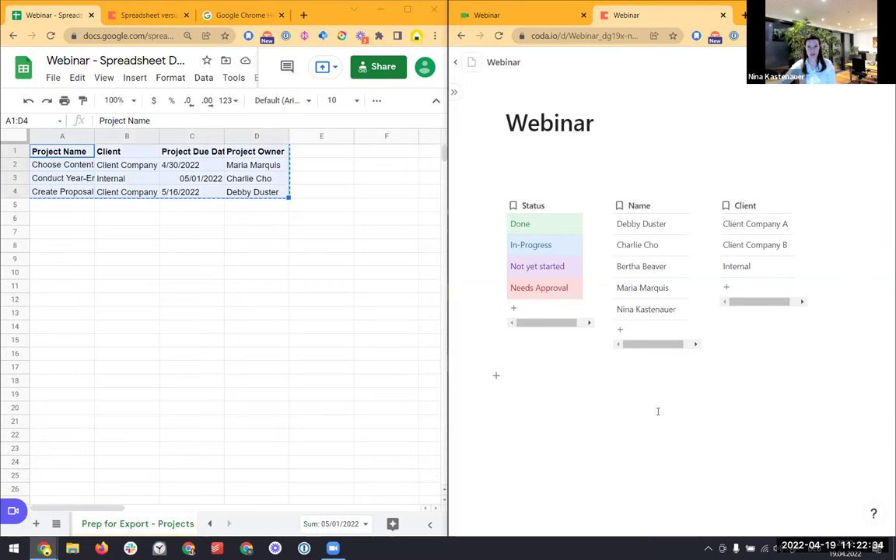
pyautogui.hotkey('ctrl', 'v')
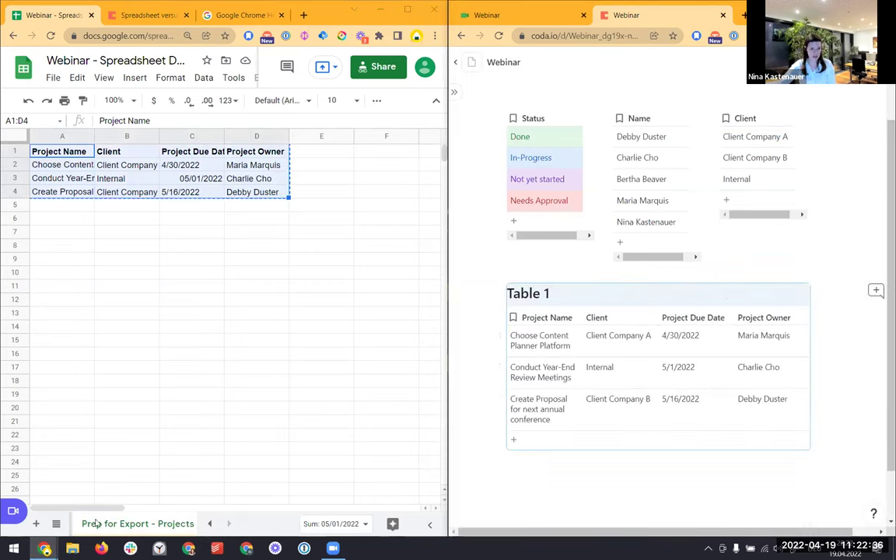
pyautogui.click(56, 523)
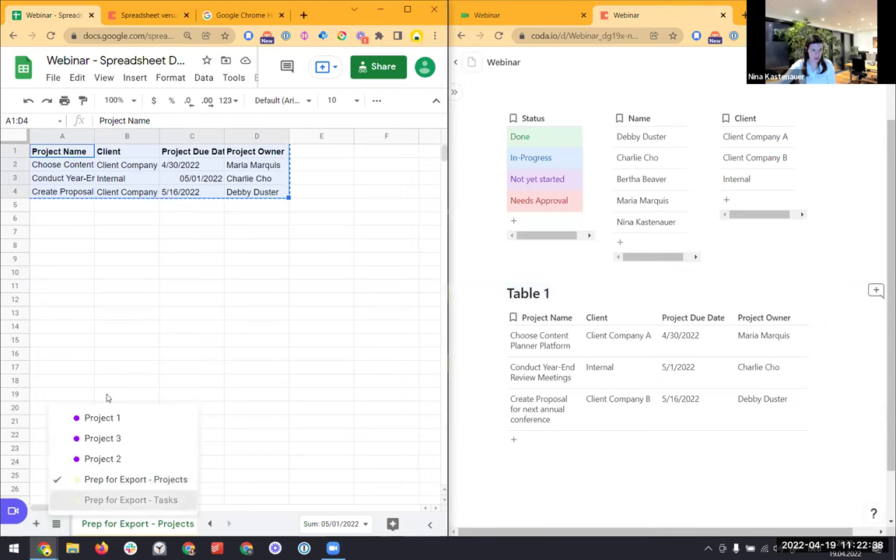
# Copy all task data from the Tasks sheet and paste it below Table 1 as Table 2
pyautogui.hotkey('ctrl', 'shift', 'Right')
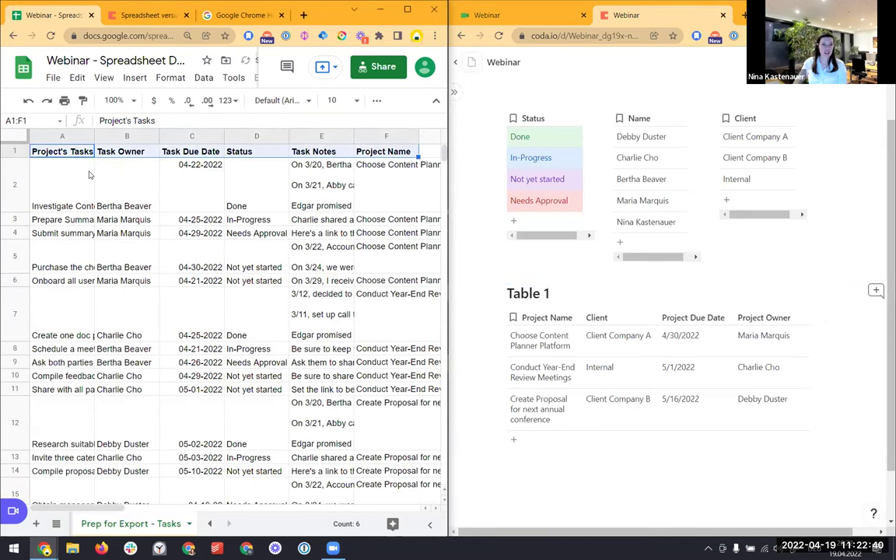
pyautogui.hotkey('ctrl', 'shift', 'Down')
pyautogui.click(550, 467)
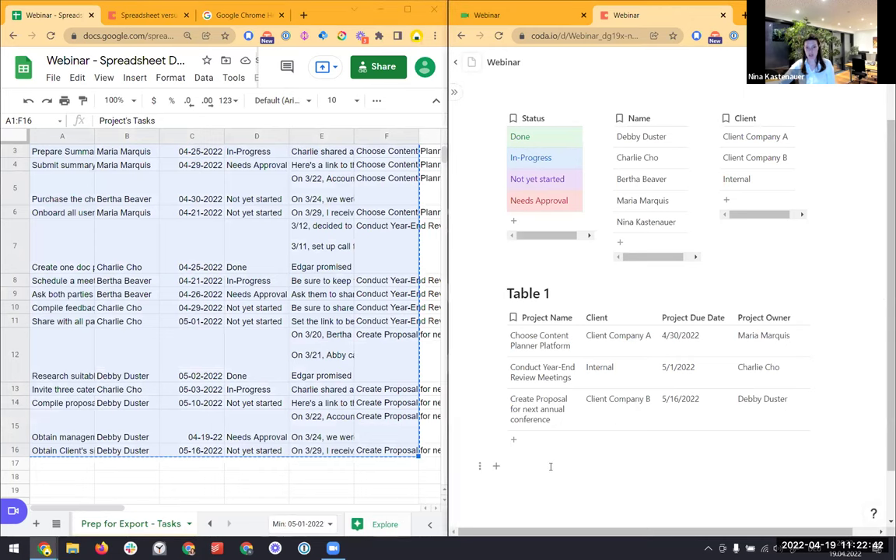
pyautogui.hotkey('ctrl', 'v')
pyautogui.click(152, 354)
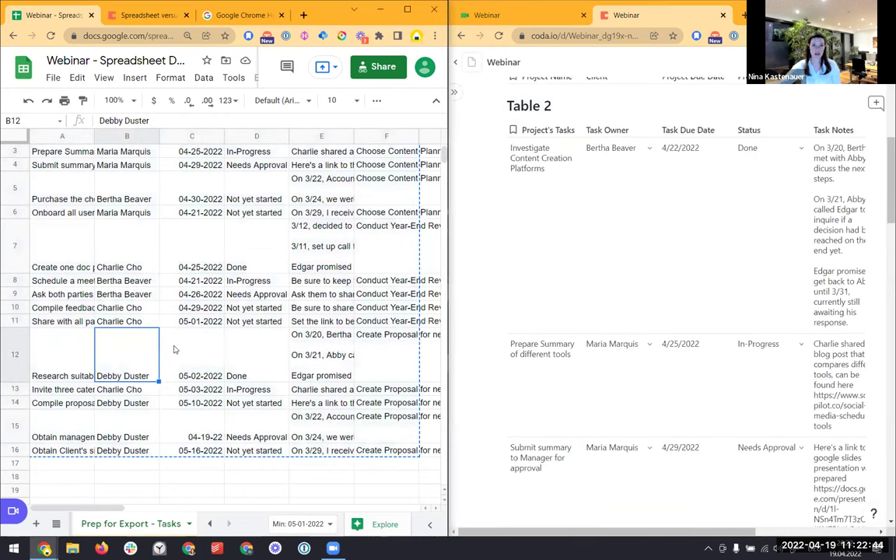
pyautogui.click(582, 81)
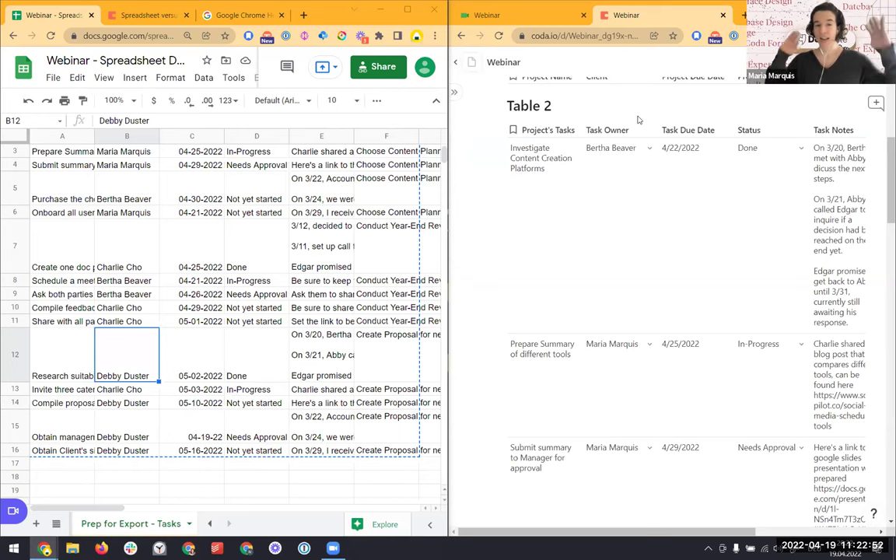
pyautogui.scroll(2, 303, 303)
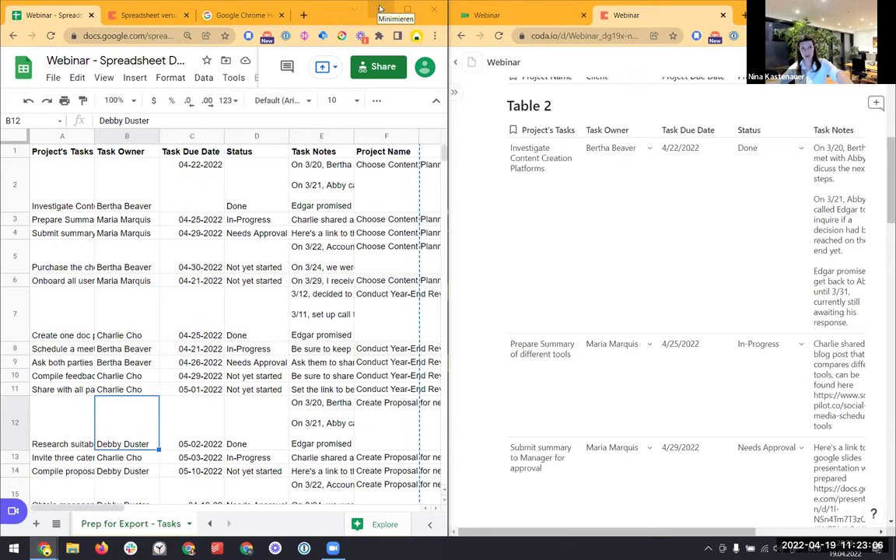
# Minimize Google Sheets and maximize the Coda window
pyautogui.click(380, 8)
pyautogui.moveTo(575, 6); pyautogui.dragTo(405, 44)
pyautogui.doubleClick(405, 44)
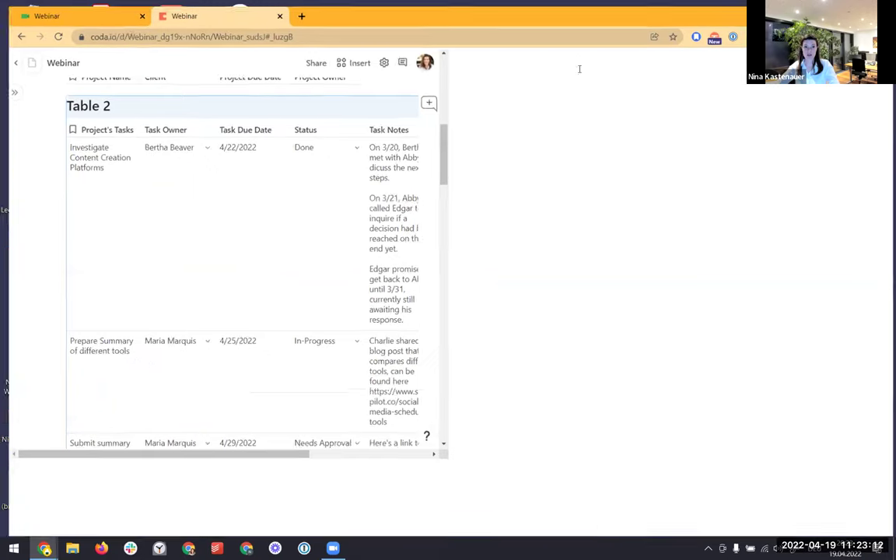
pyautogui.scroll(1, 723, 305)
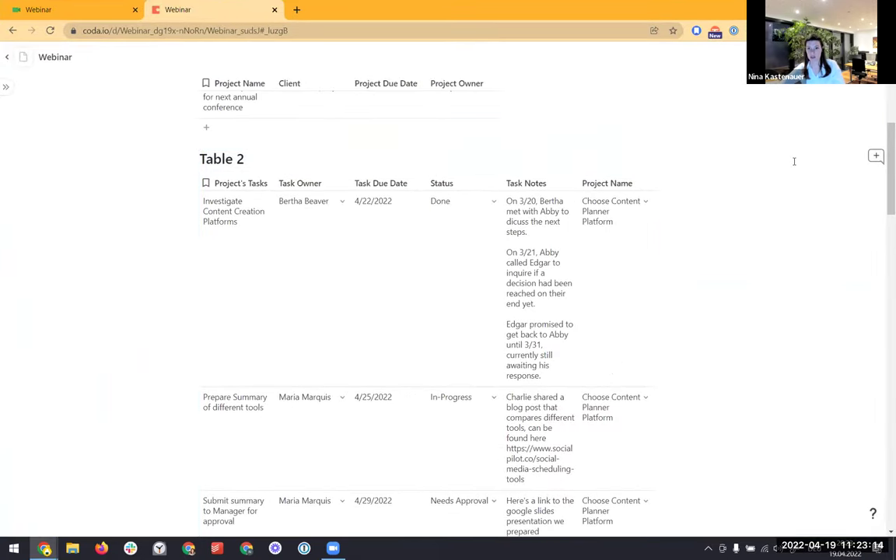
pyautogui.scroll(3, 175, 366)
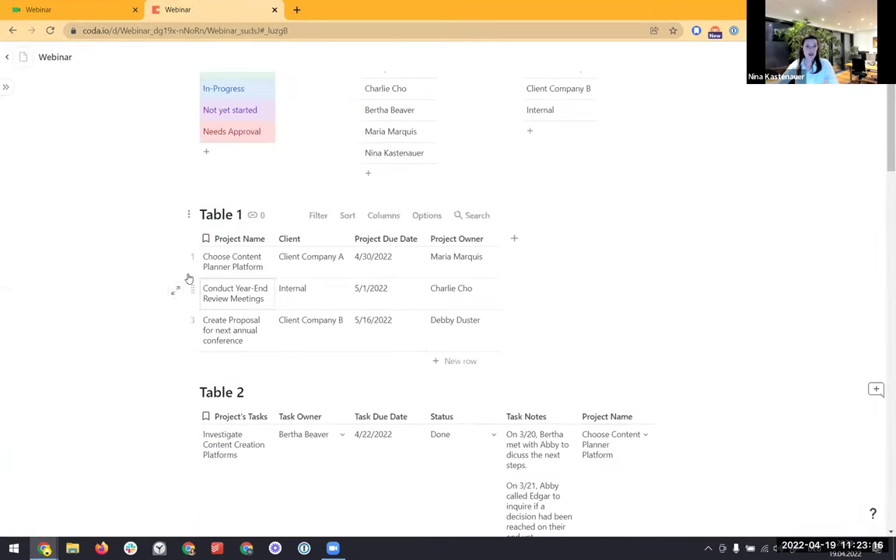
# Retitle the Table 1 heading as Projects and the Table 2 heading as Tasks
pyautogui.click(216, 219)
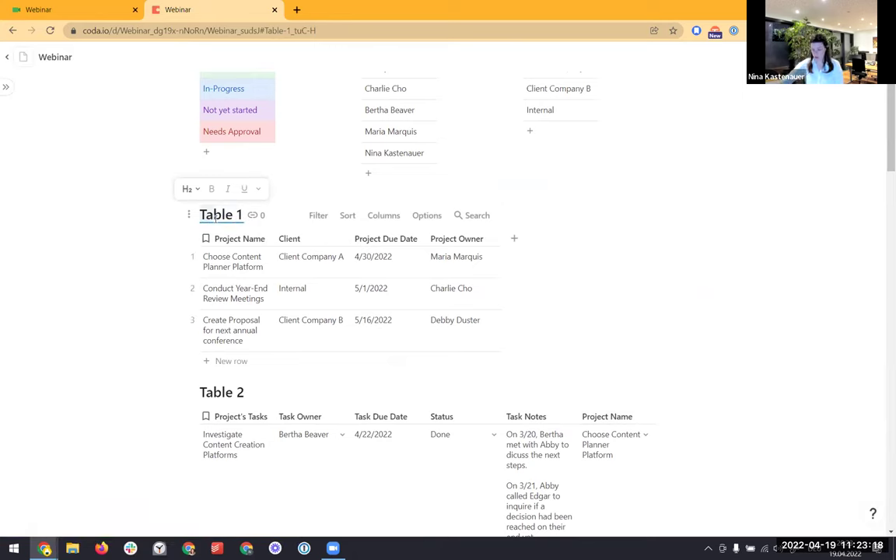
pyautogui.doubleClick(216, 218)
pyautogui.write('Projects')
pyautogui.press('Delete')
pyautogui.press('Return')
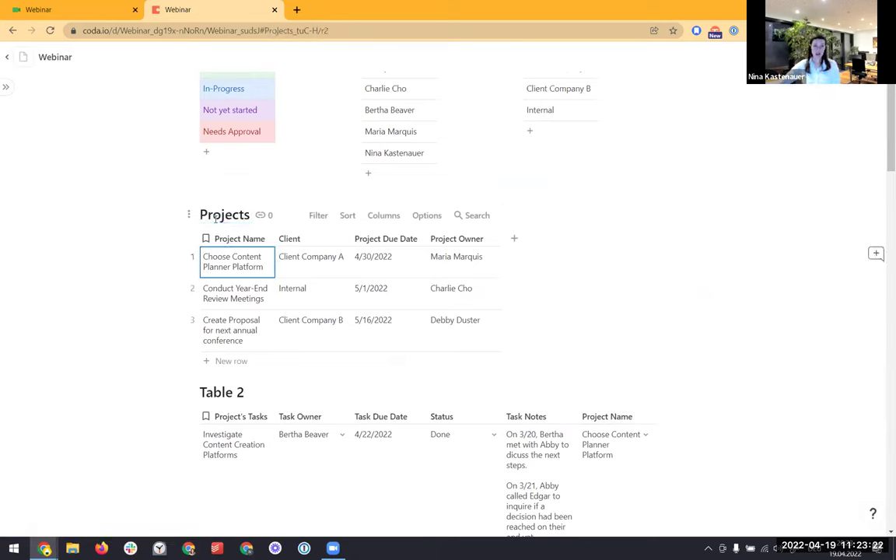
pyautogui.click(237, 392)
pyautogui.write('Tasks')
pyautogui.press('Return')
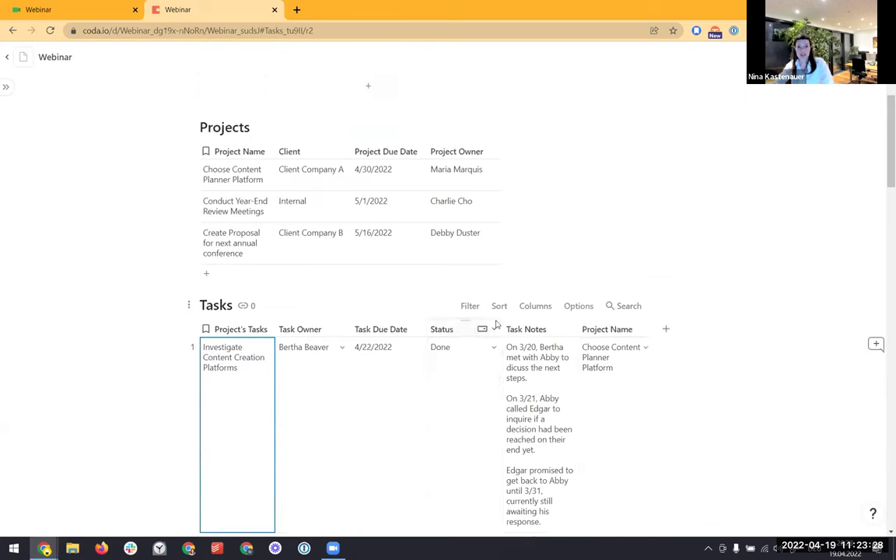
pyautogui.scroll(3, 497, 326)
pyautogui.scroll(3, 495, 334)
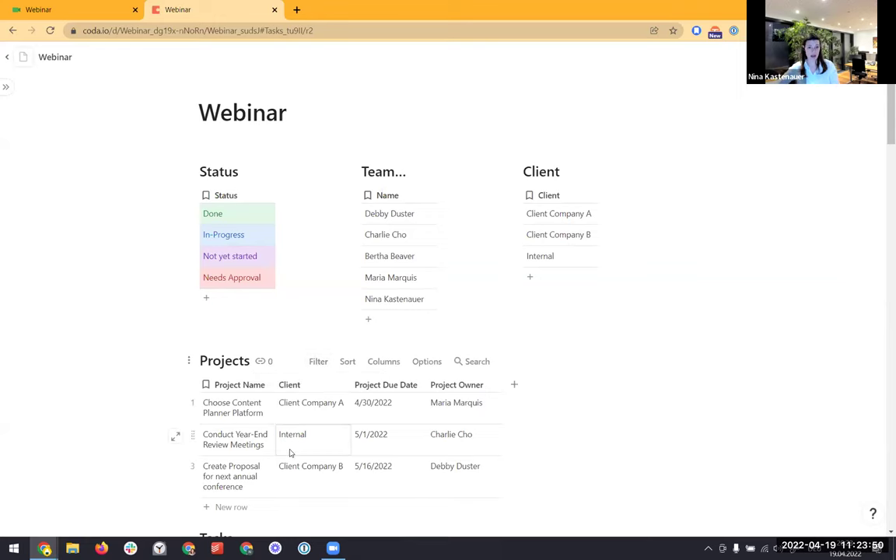
pyautogui.scroll(-1, 290, 453)
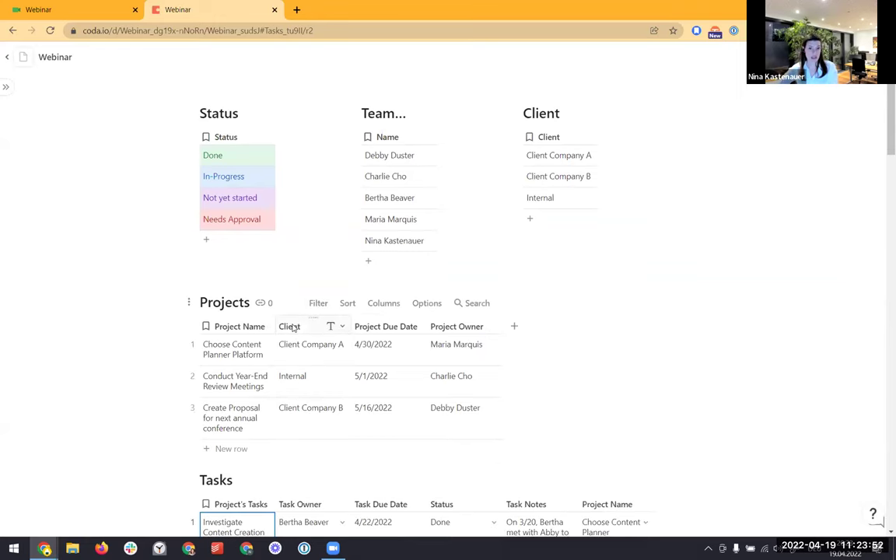
# Make the Projects table's Client column a select list drawing choices from the Client table
pyautogui.rightClick(293, 327)
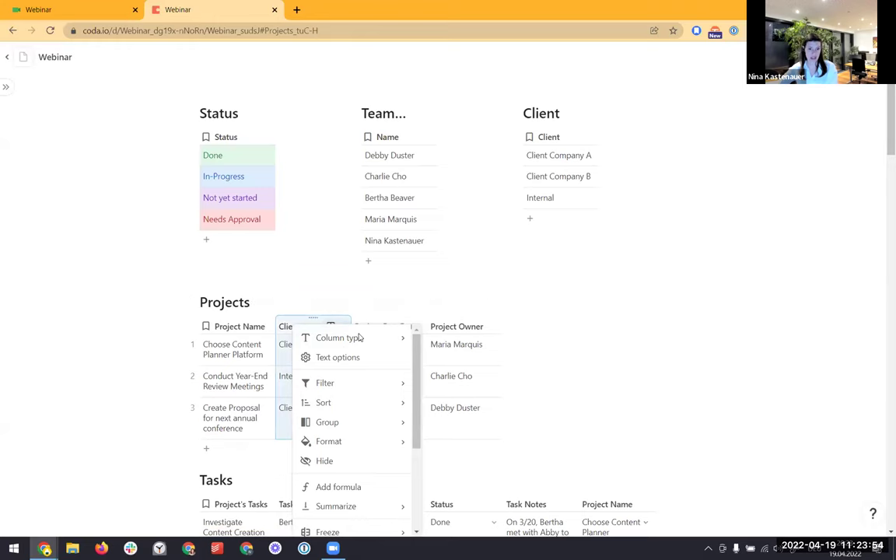
pyautogui.moveTo(360, 338)
pyautogui.moveTo(469, 132)
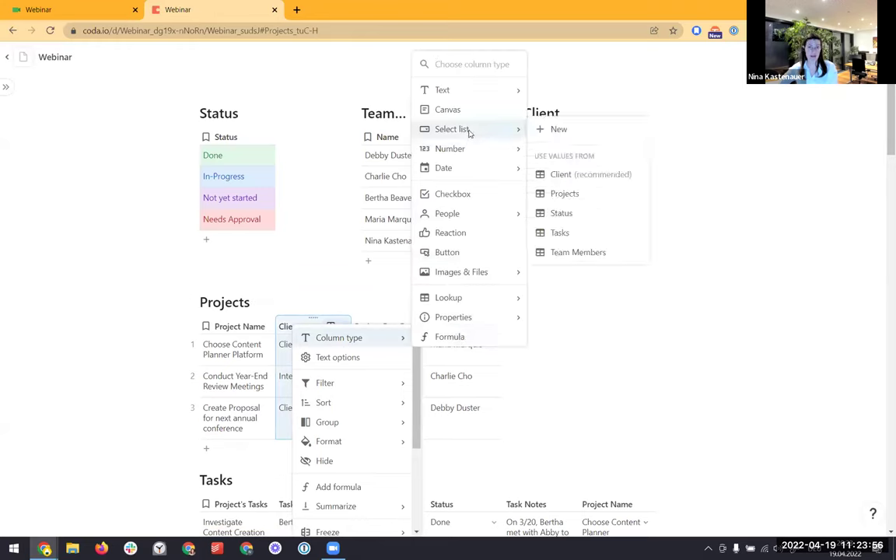
pyautogui.click(576, 175)
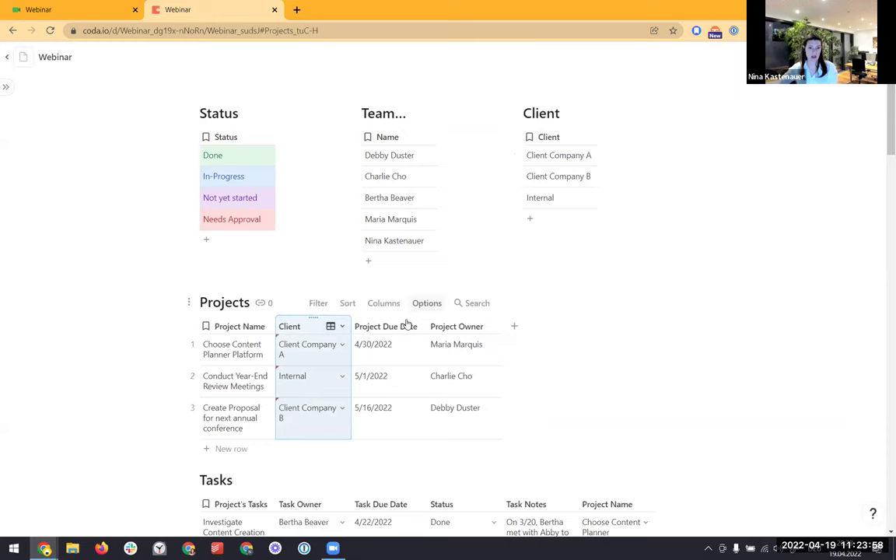
pyautogui.click(342, 346)
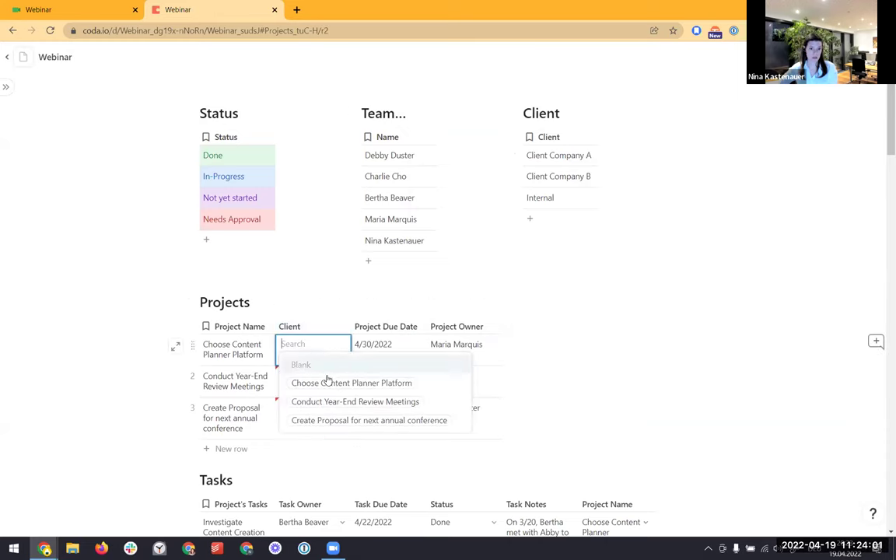
pyautogui.click(560, 300)
# Change the Client column type to a lookup linked to the Client table
pyautogui.click(340, 350)
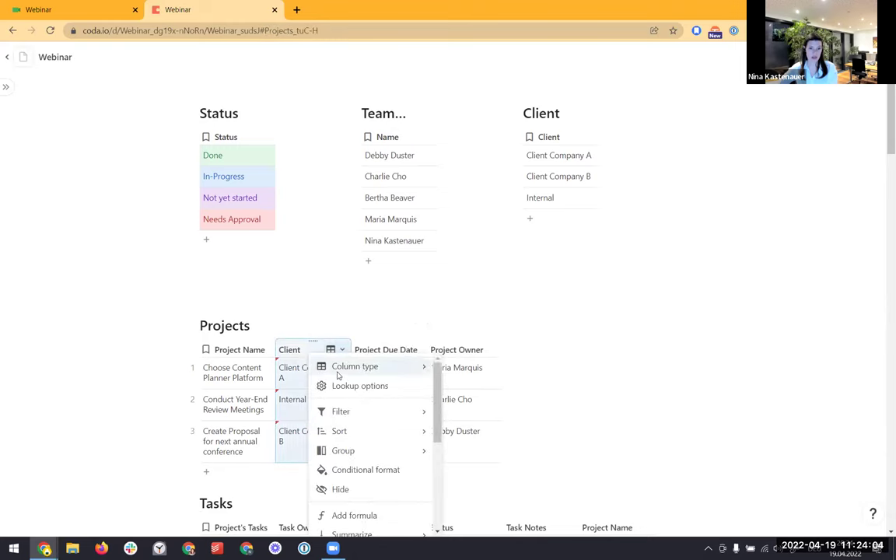
pyautogui.moveTo(338, 376)
pyautogui.moveTo(486, 138)
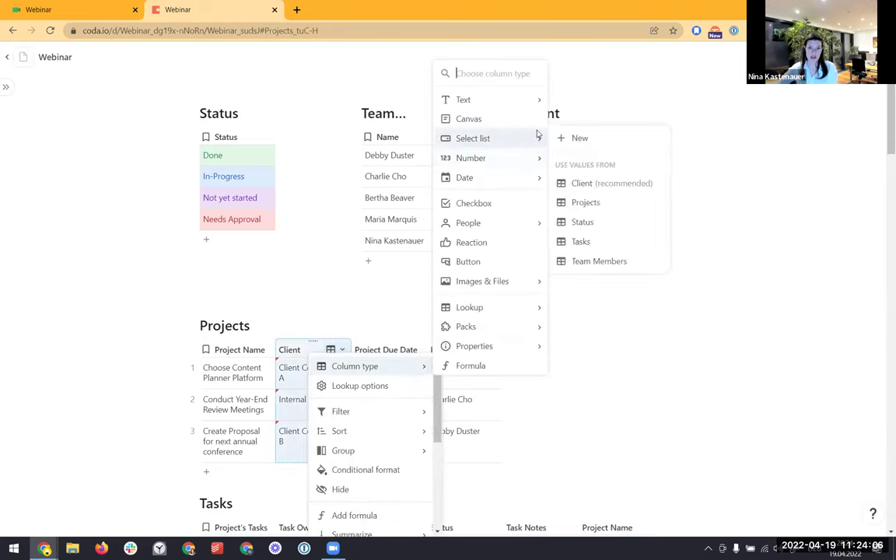
pyautogui.click(583, 184)
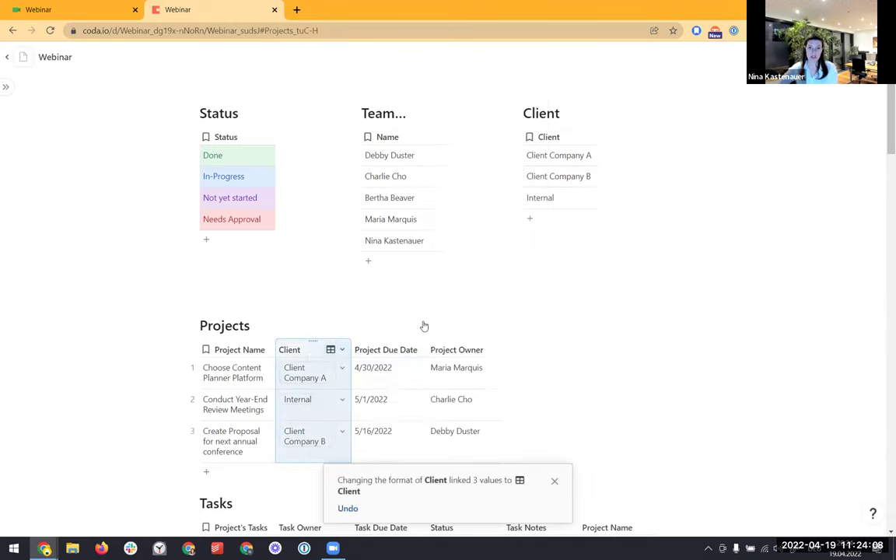
pyautogui.scroll(-1, 293, 336)
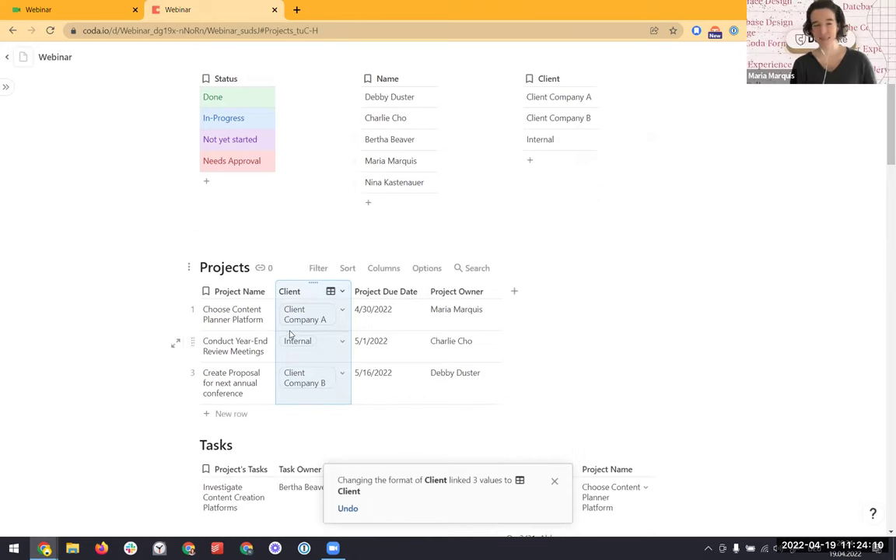
pyautogui.moveTo(303, 316)
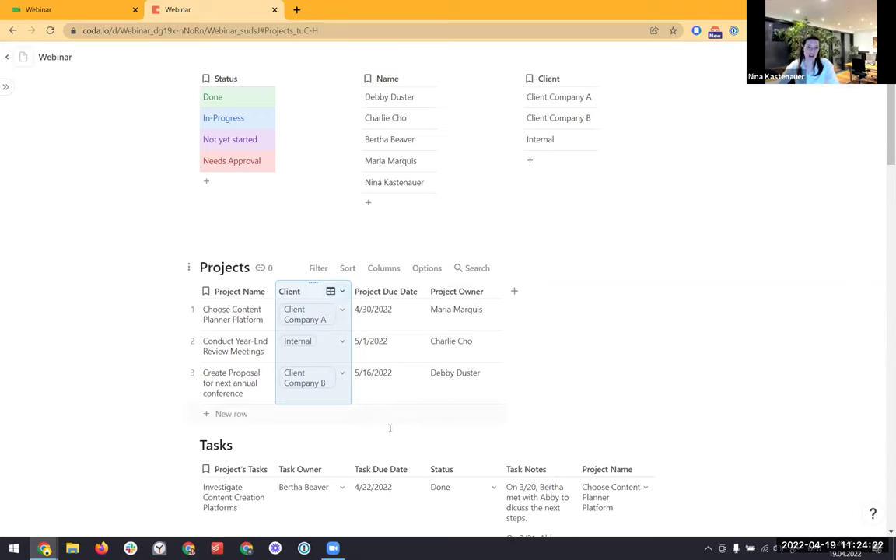
pyautogui.click(130, 238)
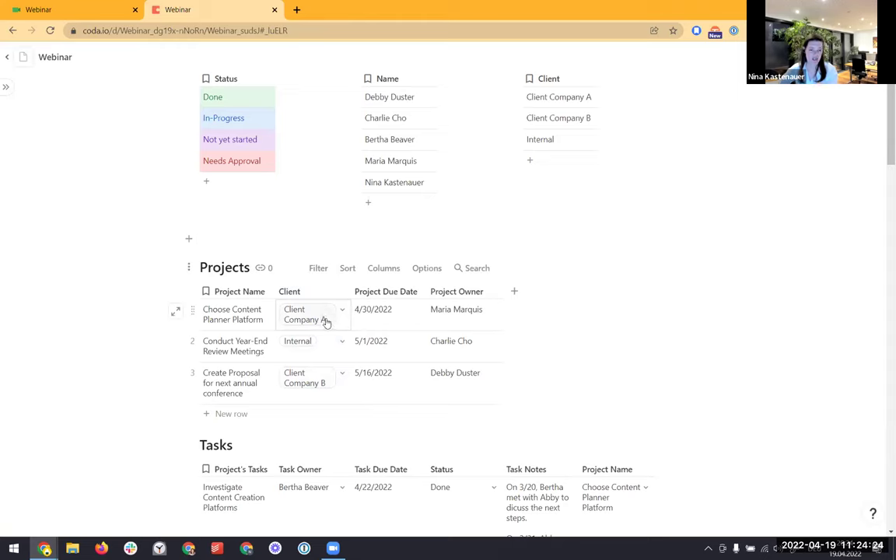
pyautogui.moveTo(336, 311)
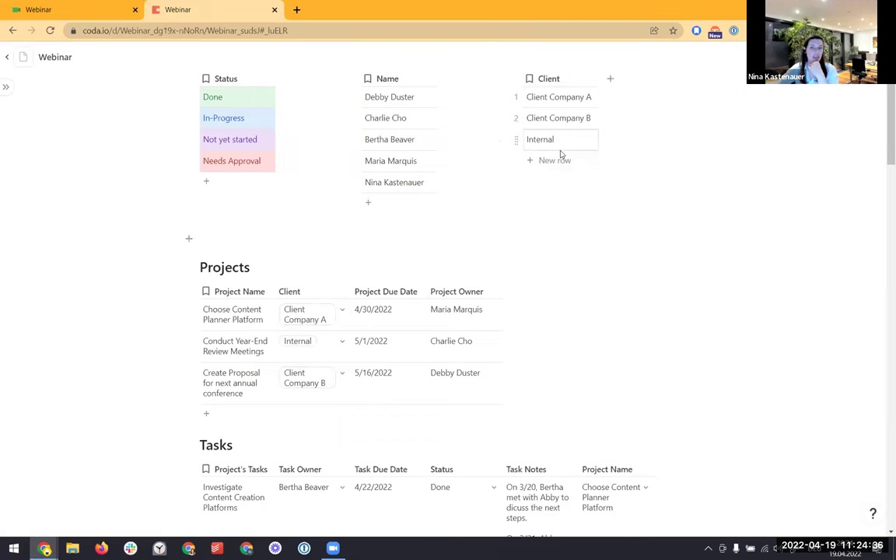
# Add a new column named Recurring Customer to the Client table
pyautogui.click(610, 79)
pyautogui.click(602, 87)
pyautogui.click(603, 85)
pyautogui.write('R')
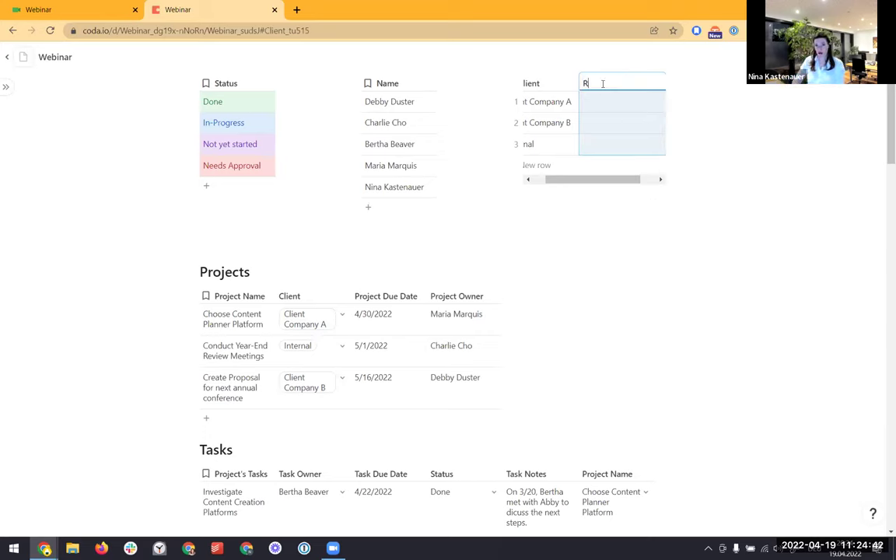
pyautogui.write('ecurring Customer')
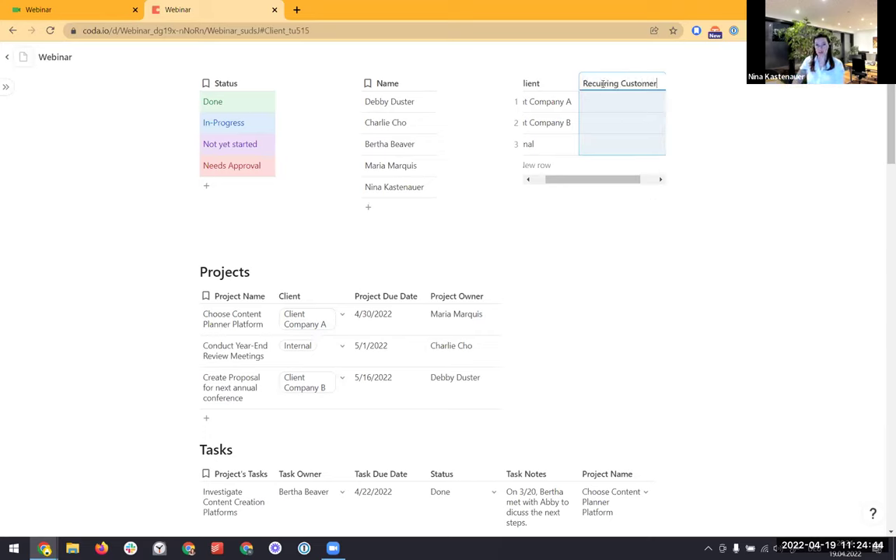
pyautogui.press('Return')
# Enter yes, yes and no for the three clients under Recurring Customer
pyautogui.write('t')
pyautogui.write('es')
pyautogui.press('Return')
pyautogui.write('yes')
pyautogui.press('Return')
pyautogui.write('no')
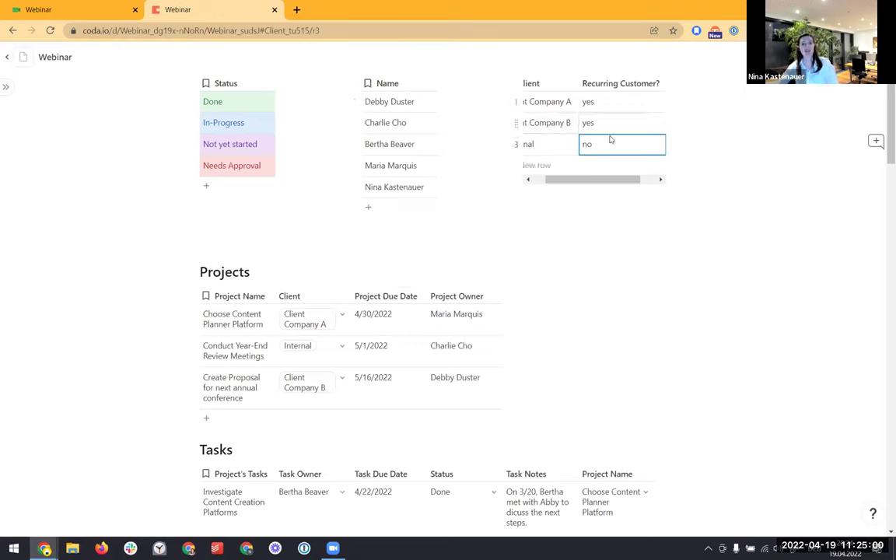
pyautogui.moveTo(586, 185); pyautogui.dragTo(551, 186)
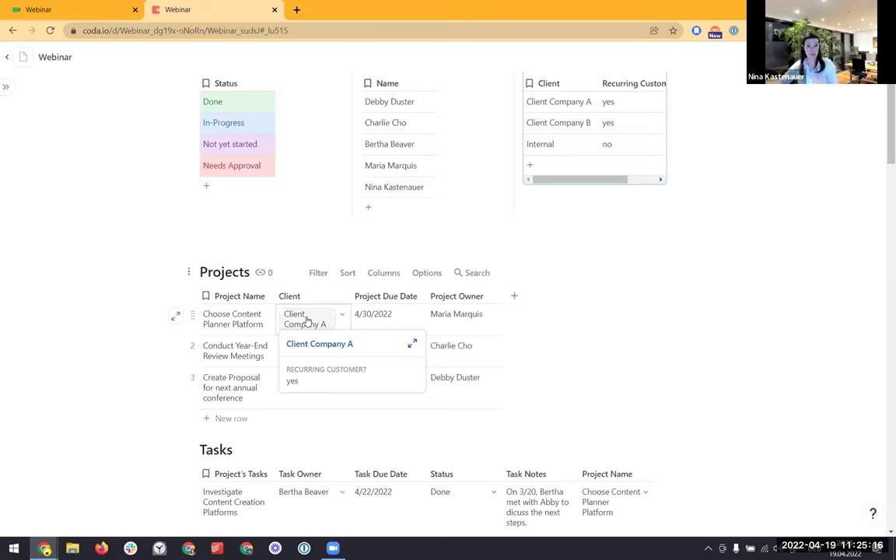
pyautogui.click(627, 83)
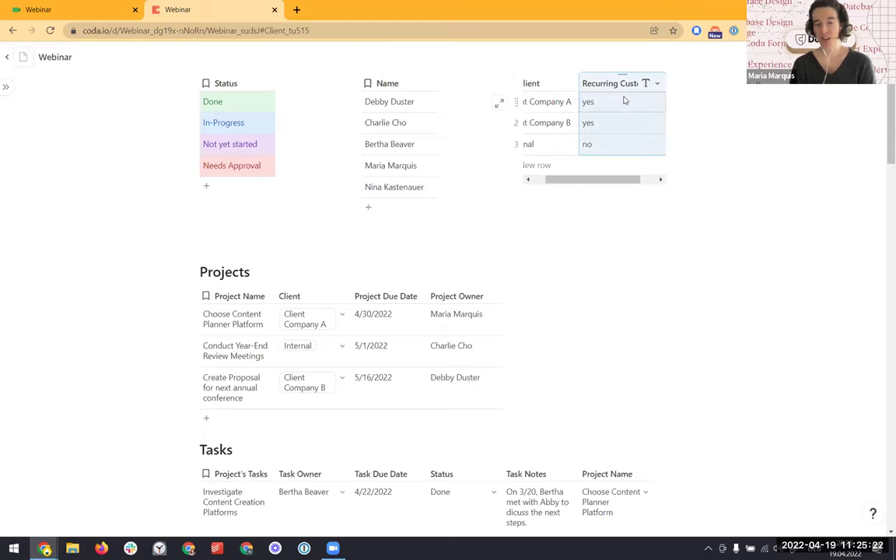
# Undo the Recurring Customer column and rename Client Company A to Maria Co
pyautogui.hotkey('ctrl', 'z')
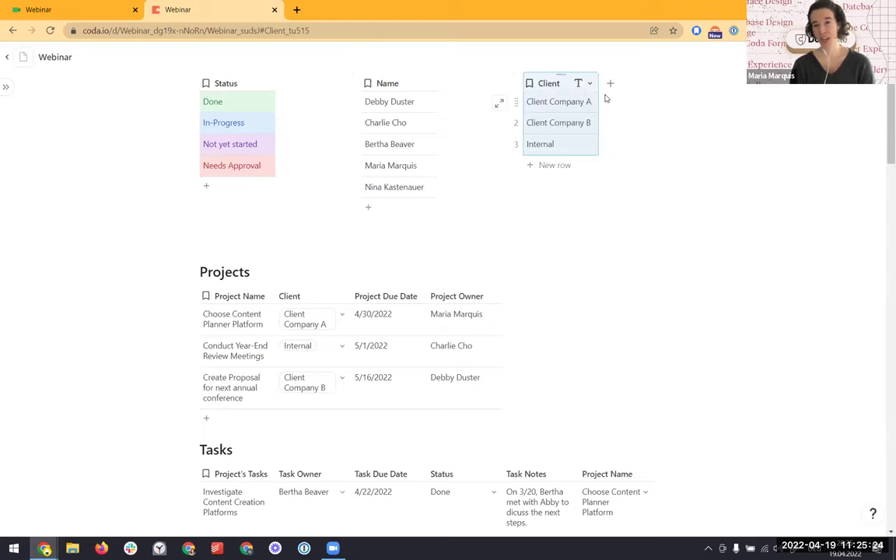
pyautogui.doubleClick(571, 101)
pyautogui.hotkey('ctrl', 'a')
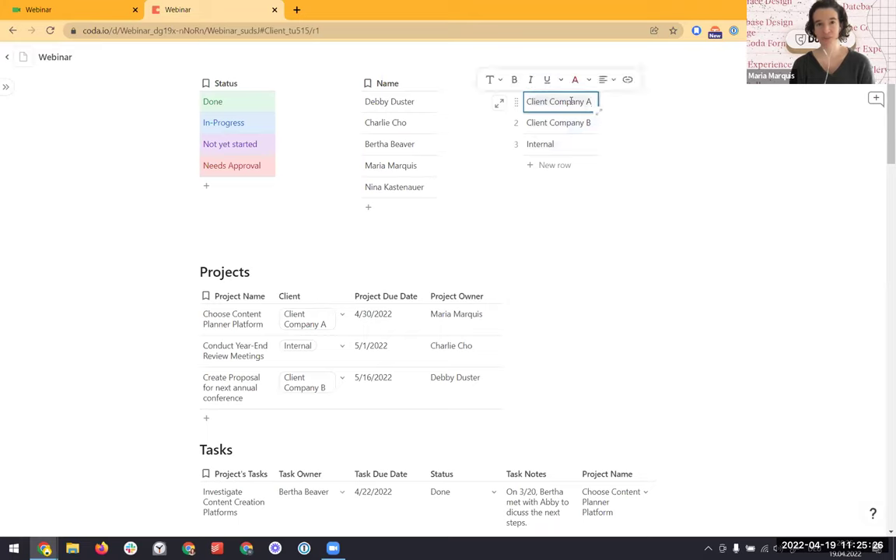
pyautogui.write('Maria Co')
pyautogui.press('Return')
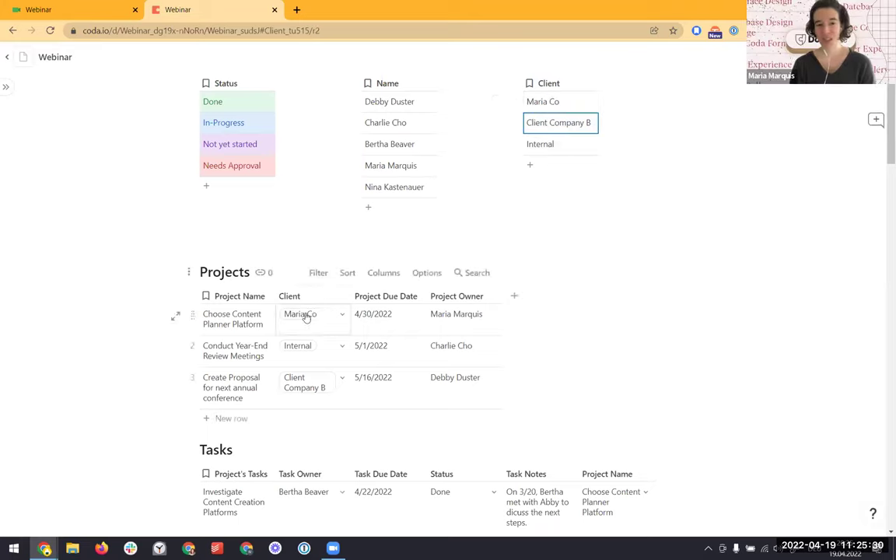
pyautogui.moveTo(307, 317)
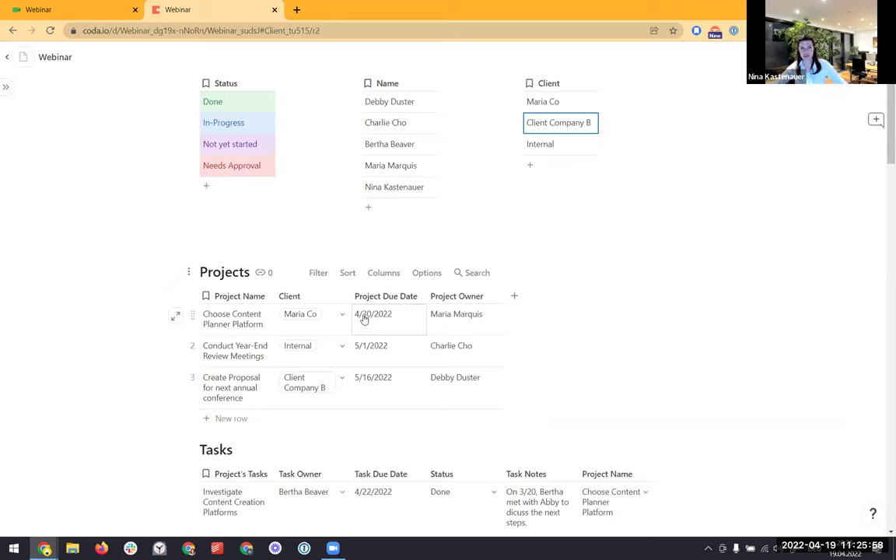
pyautogui.click(238, 420)
pyautogui.click(389, 424)
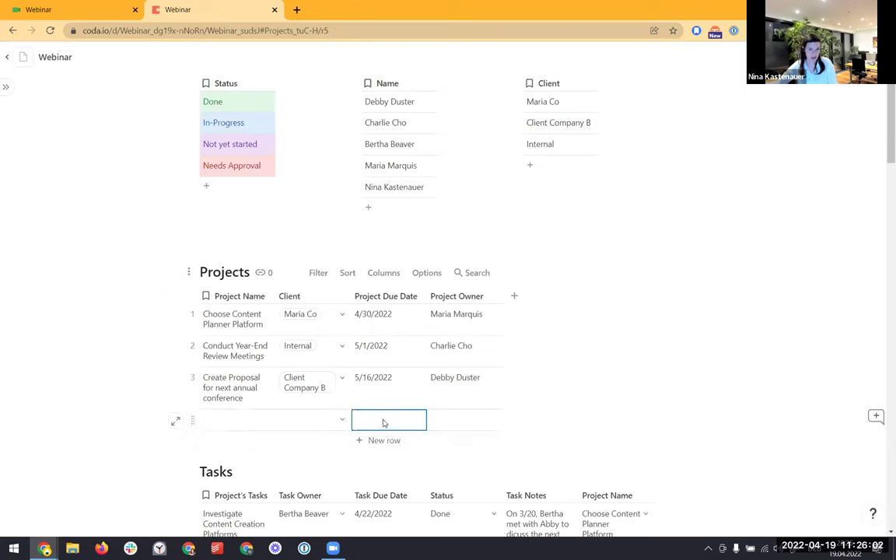
pyautogui.click(382, 422)
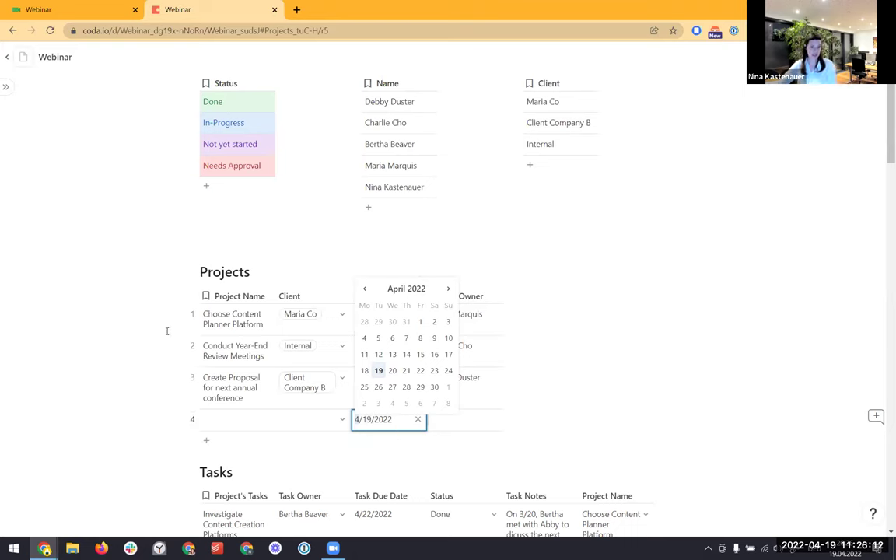
pyautogui.click(192, 420)
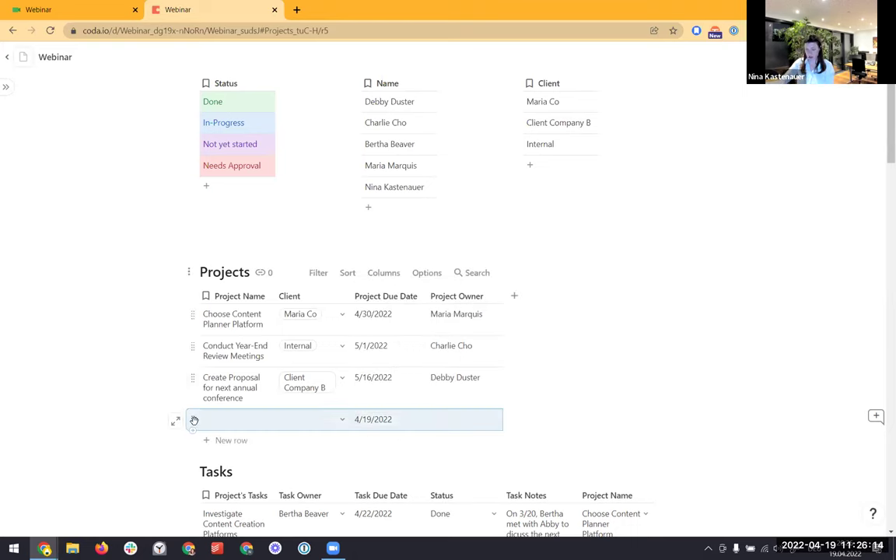
pyautogui.press('Delete')
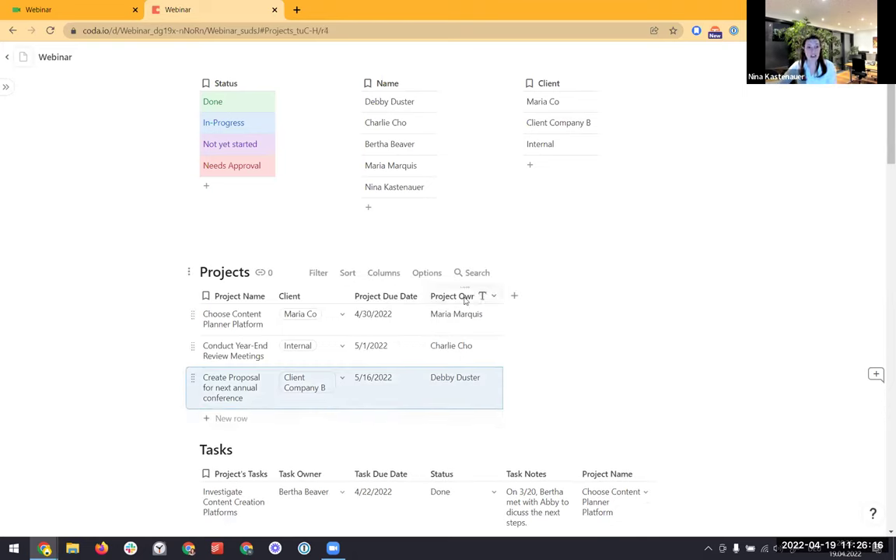
# Change the Project Owner column to a select list linked to the Team Members table
pyautogui.click(494, 296)
pyautogui.moveTo(576, 311)
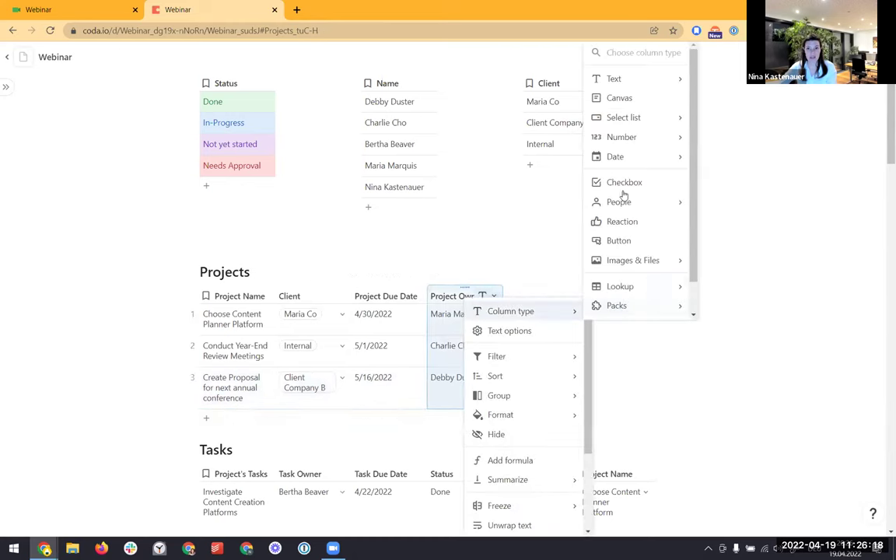
pyautogui.moveTo(636, 119)
pyautogui.click(739, 161)
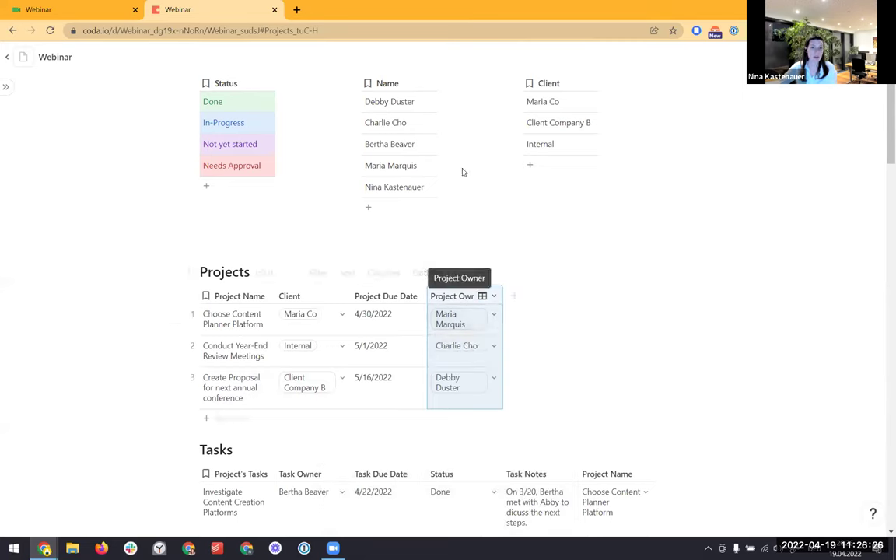
# Add a Job Title column to Team Members and enter Boss for the fourth member
pyautogui.click(448, 81)
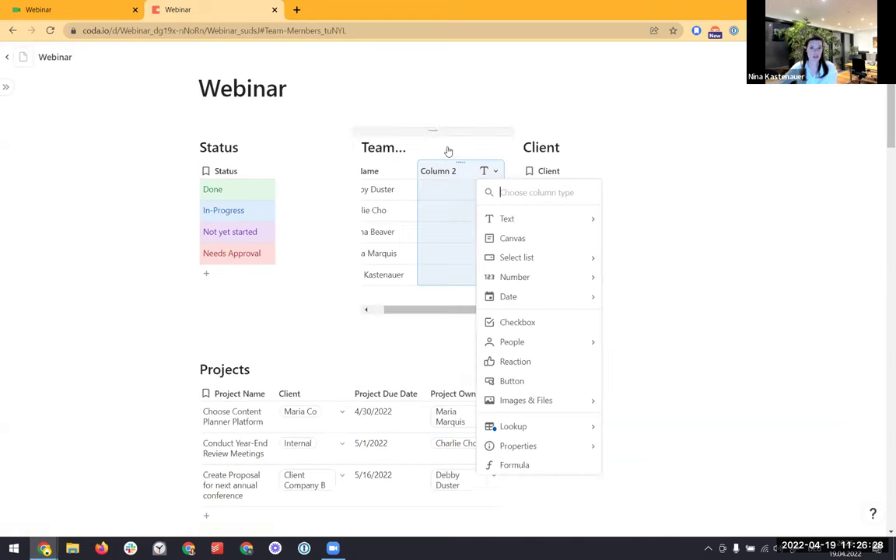
pyautogui.click(441, 172)
pyautogui.write('Job Title')
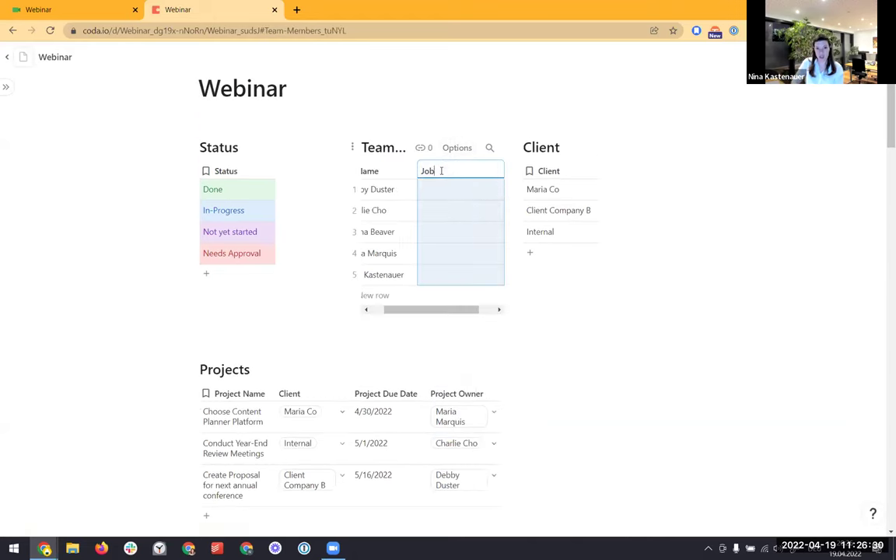
pyautogui.press('Return')
pyautogui.press('Down')
pyautogui.press('Down')
pyautogui.press('Down')
pyautogui.write('Boss')
pyautogui.press('Return')
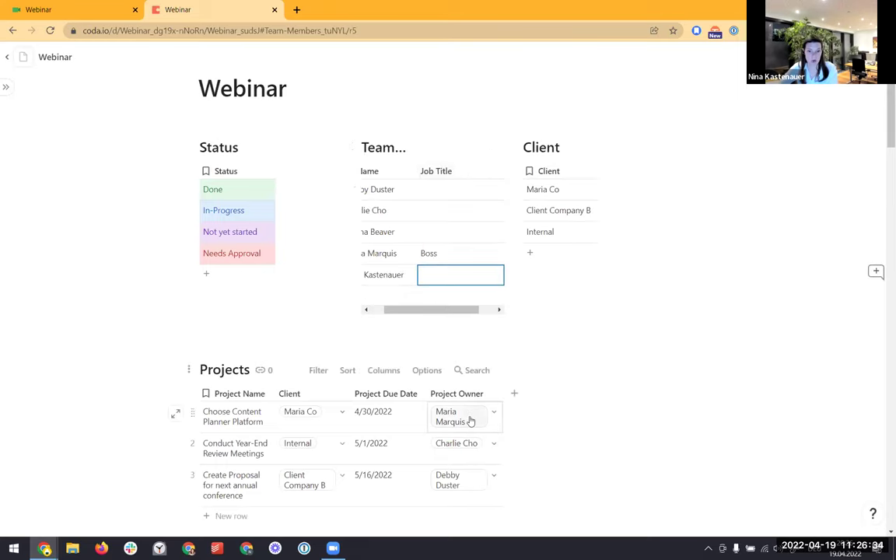
pyautogui.moveTo(470, 421)
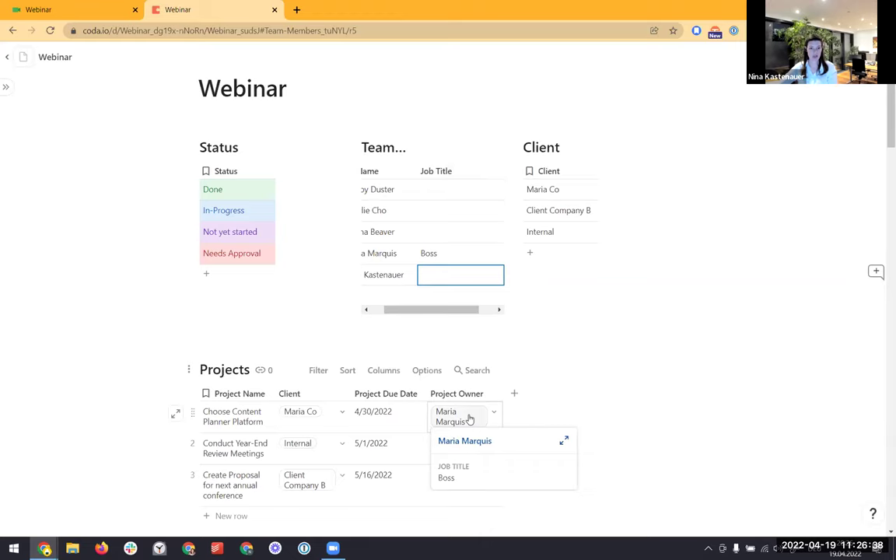
# Delete the Job Title column from the Team Members table
pyautogui.click(457, 172)
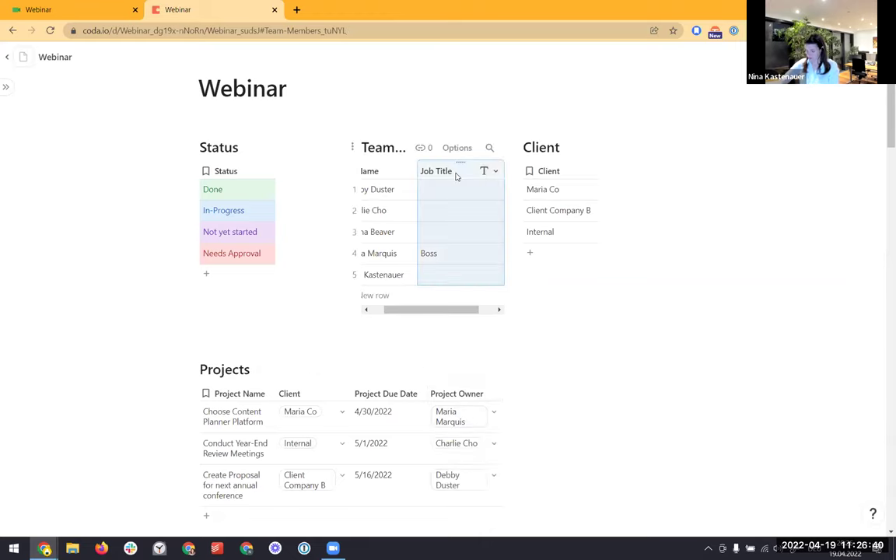
pyautogui.press('Delete')
pyautogui.scroll(-5, 417, 250)
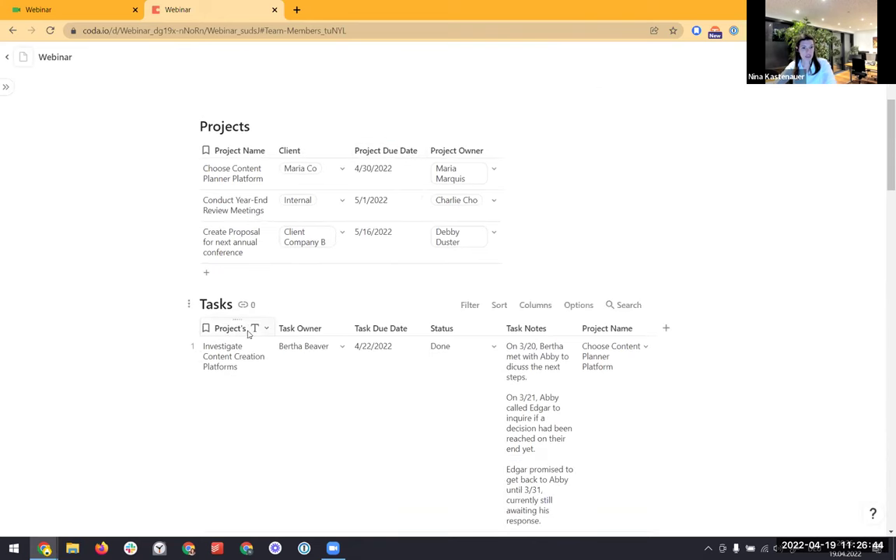
# Make the Tasks table's Task Owner column a select list from Team Members
pyautogui.click(334, 328)
pyautogui.moveTo(340, 339)
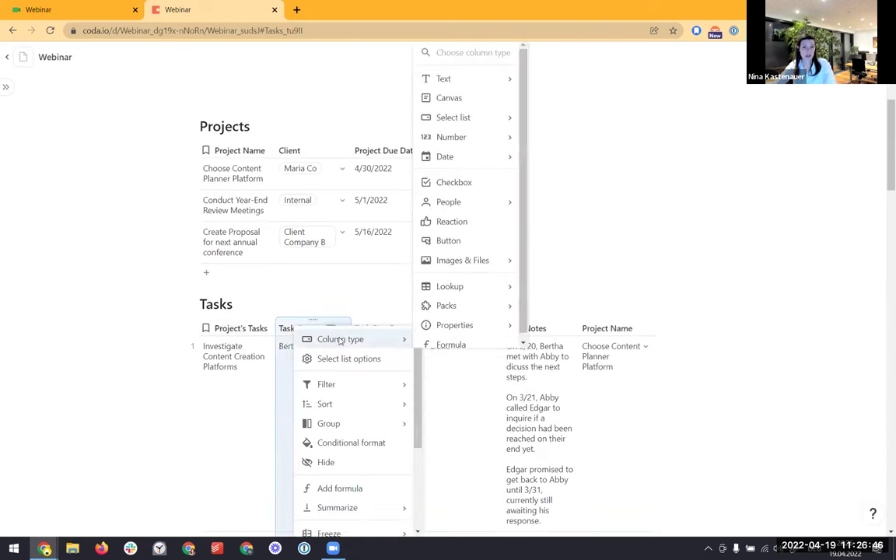
pyautogui.moveTo(460, 117)
pyautogui.click(513, 146)
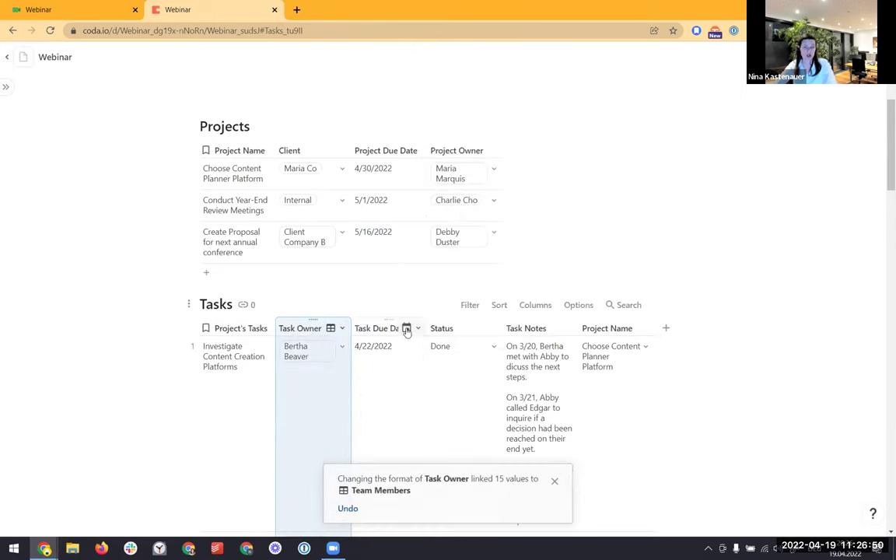
# Make the Tasks table's Status column a select list from the Status table
pyautogui.rightClick(455, 329)
pyautogui.moveTo(476, 340)
pyautogui.moveTo(640, 112)
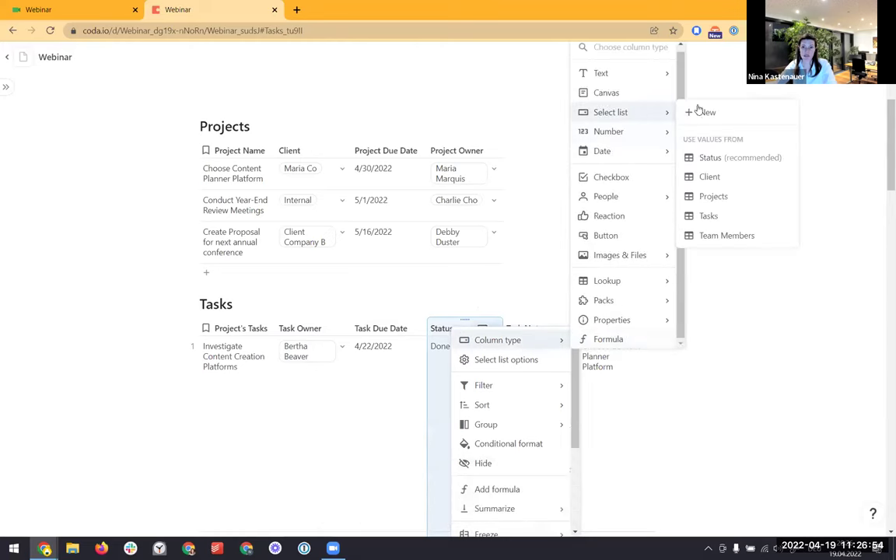
pyautogui.click(743, 157)
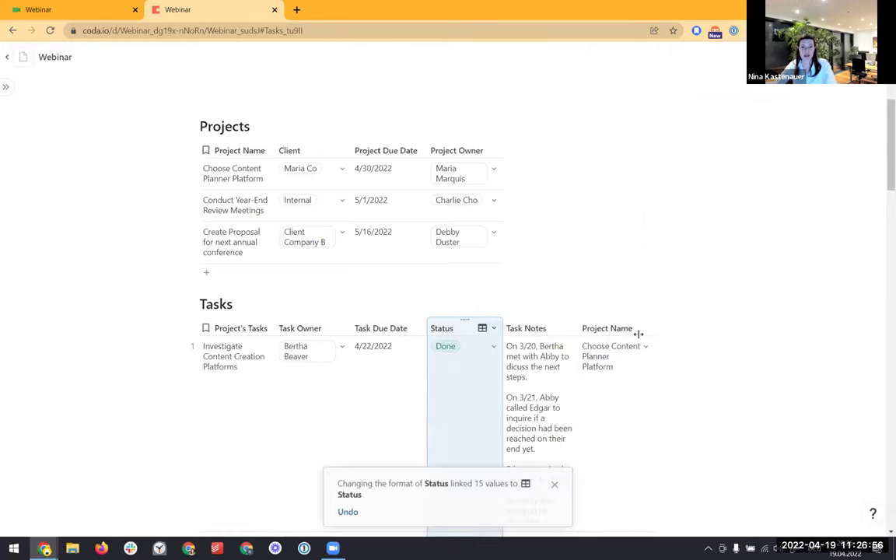
pyautogui.moveTo(448, 352)
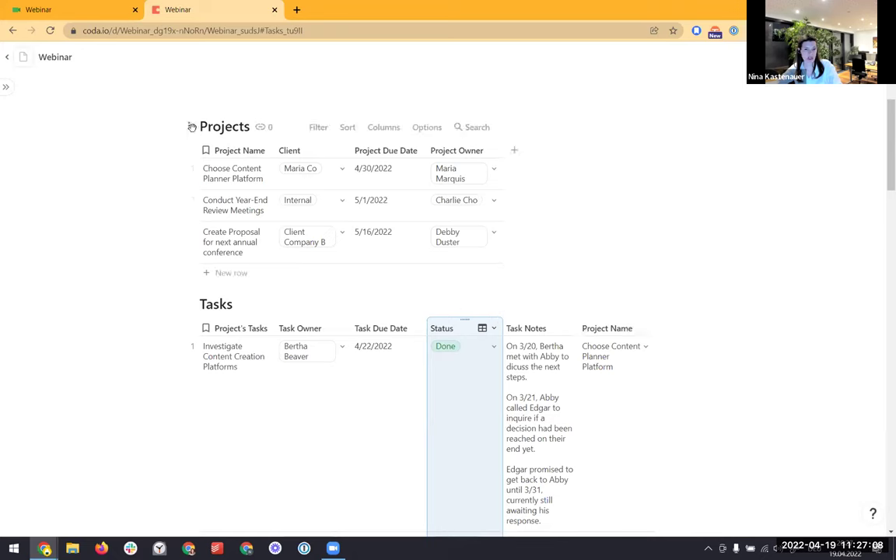
# Make the Tasks table's Project Name column a select list from the Projects table
pyautogui.rightClick(600, 333)
pyautogui.moveTo(614, 343)
pyautogui.moveTo(753, 117)
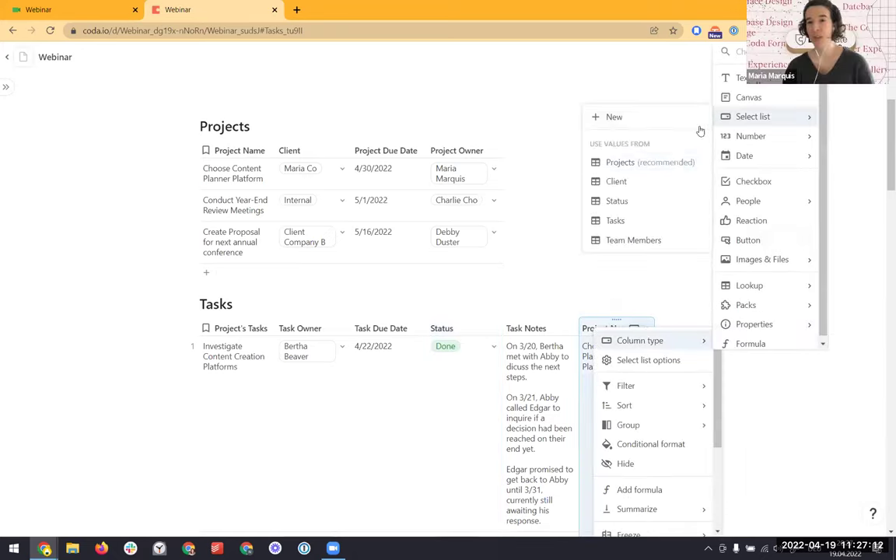
pyautogui.click(638, 162)
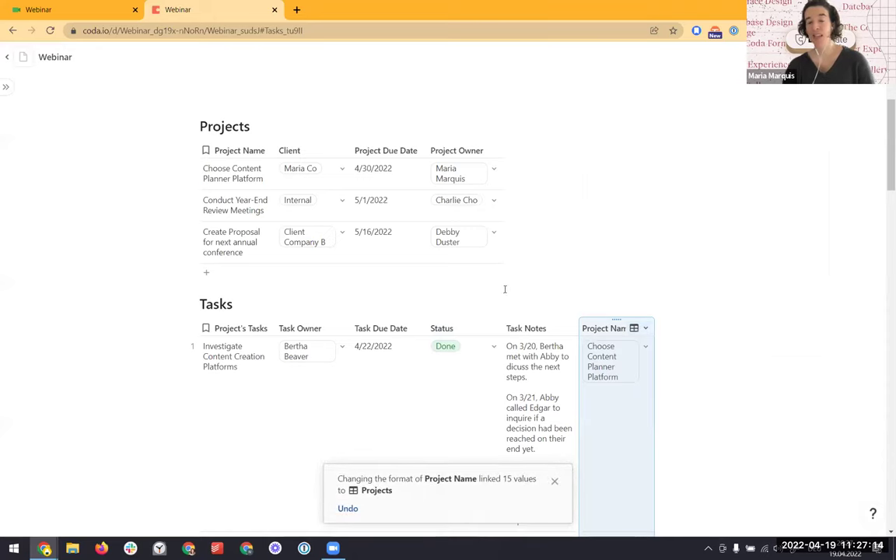
pyautogui.scroll(3, 496, 414)
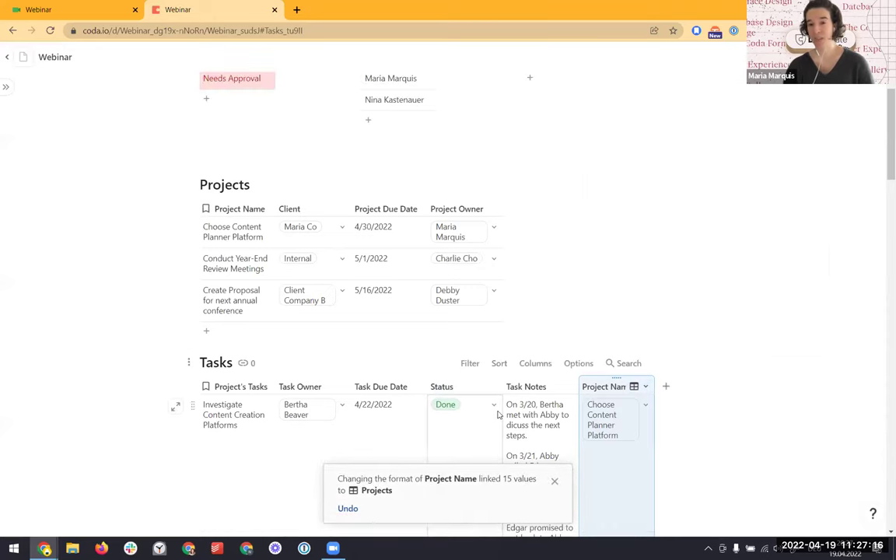
pyautogui.scroll(2, 494, 410)
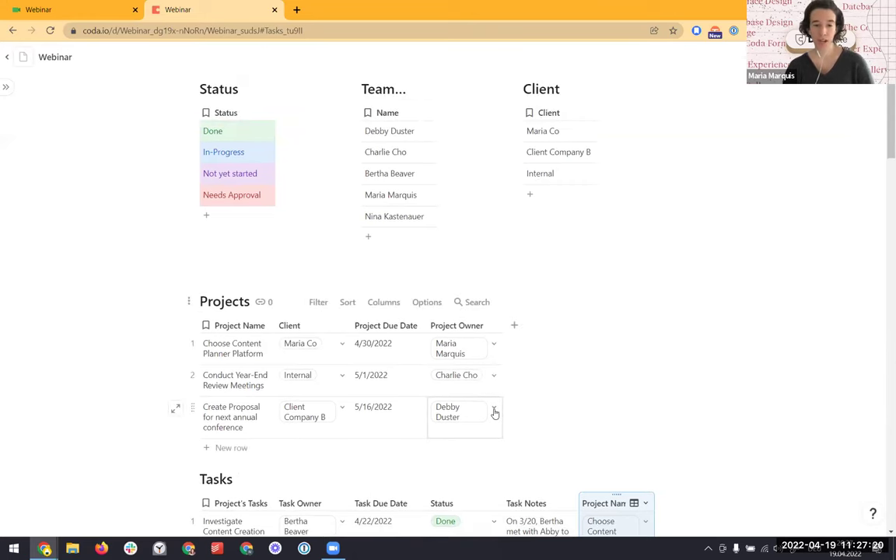
pyautogui.scroll(2, 495, 413)
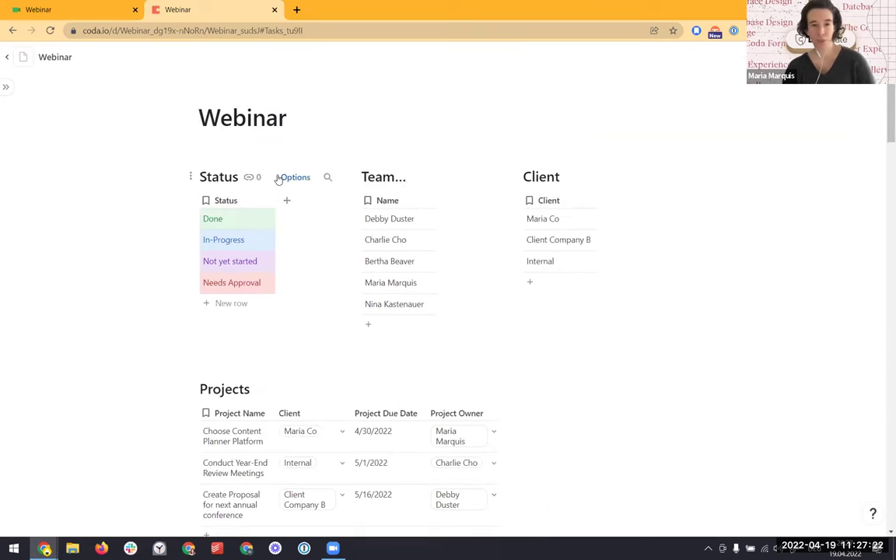
# In the Status table's conditional format, change the Not yet started rule's colour to yellow
pyautogui.click(288, 177)
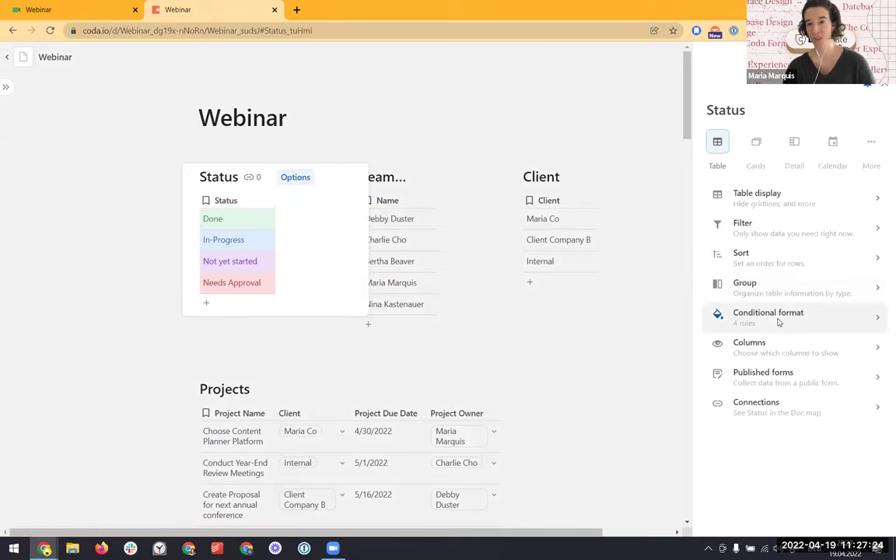
pyautogui.click(775, 317)
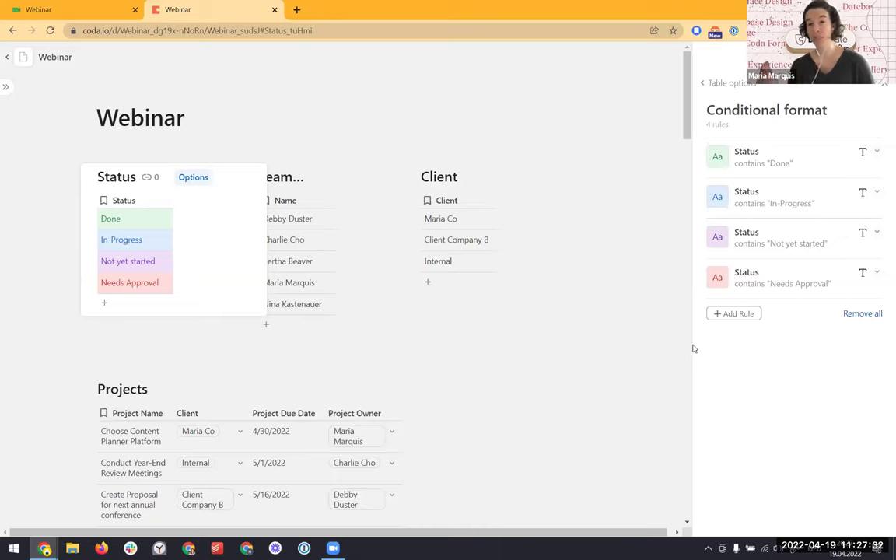
pyautogui.click(785, 242)
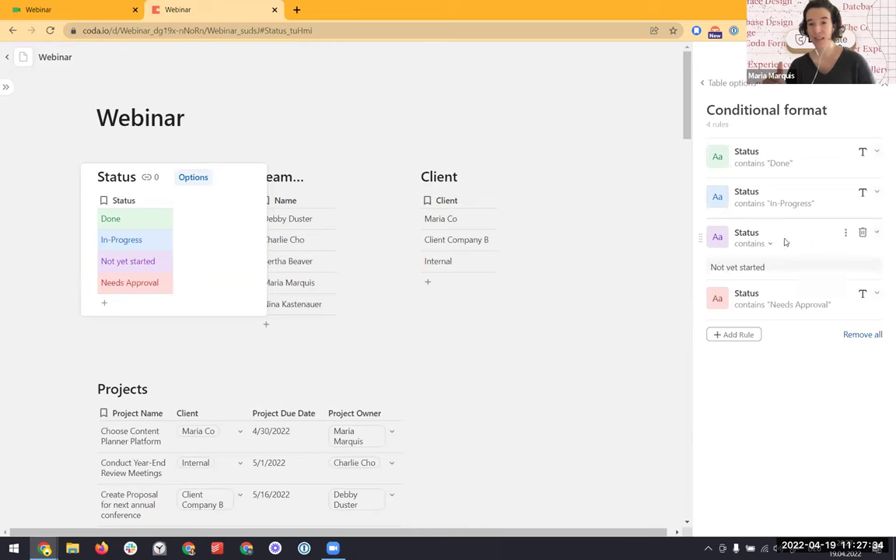
pyautogui.click(762, 346)
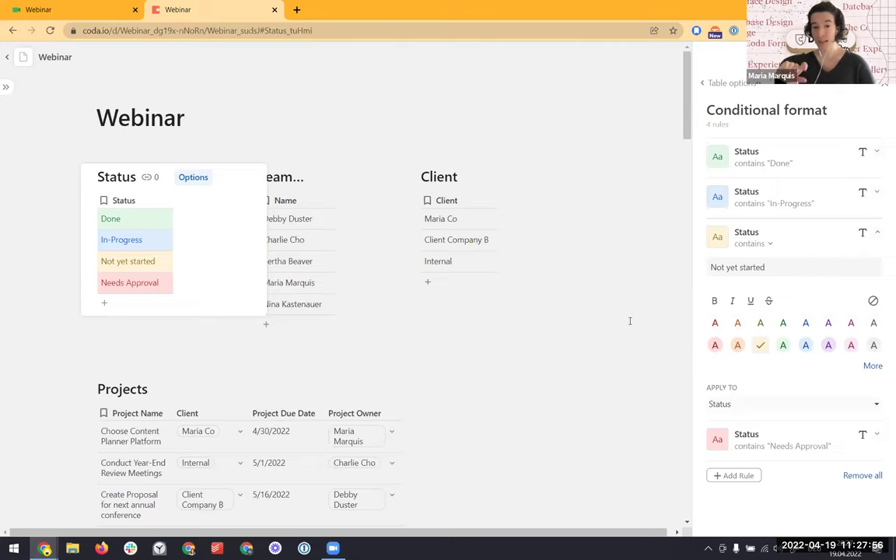
pyautogui.click(884, 84)
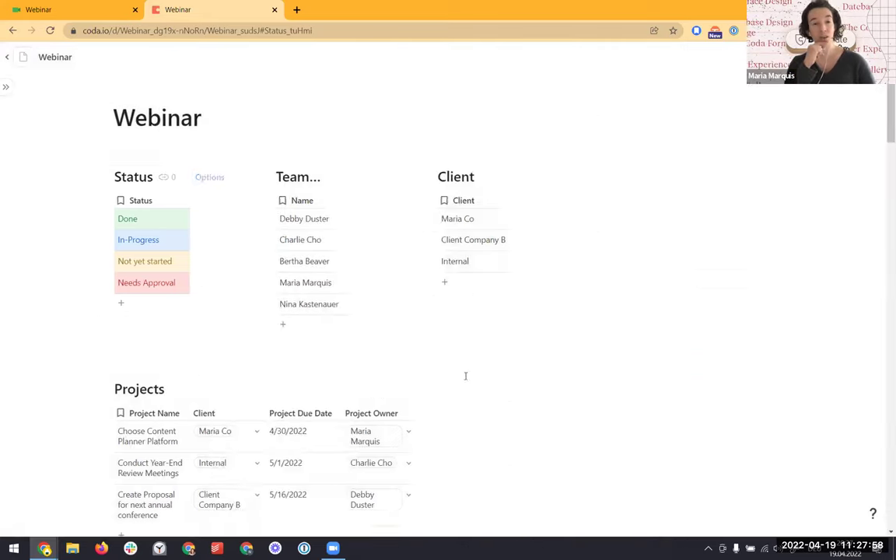
pyautogui.scroll(-2, 468, 376)
pyautogui.scroll(-3, 468, 376)
pyautogui.scroll(4, 497, 376)
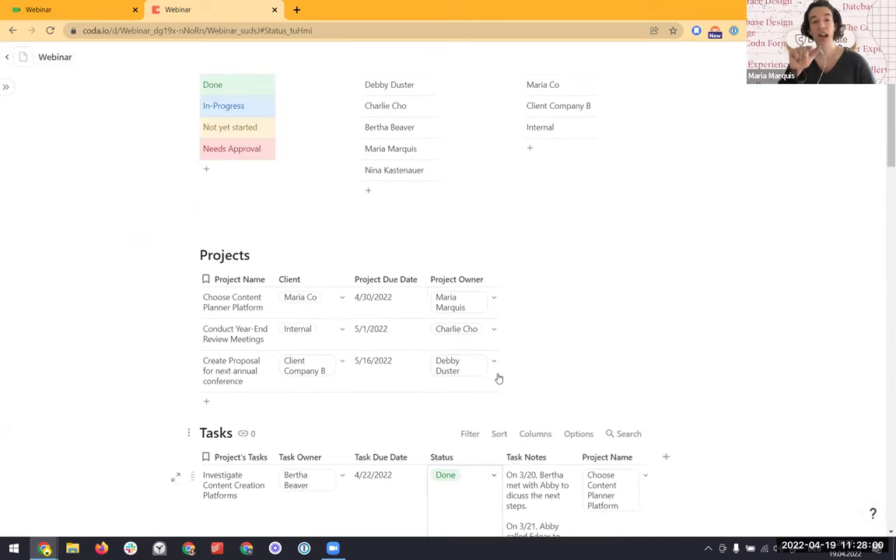
# Format the fourth team member's Name column entry in red so it shows red as Project Owner
pyautogui.click(414, 225)
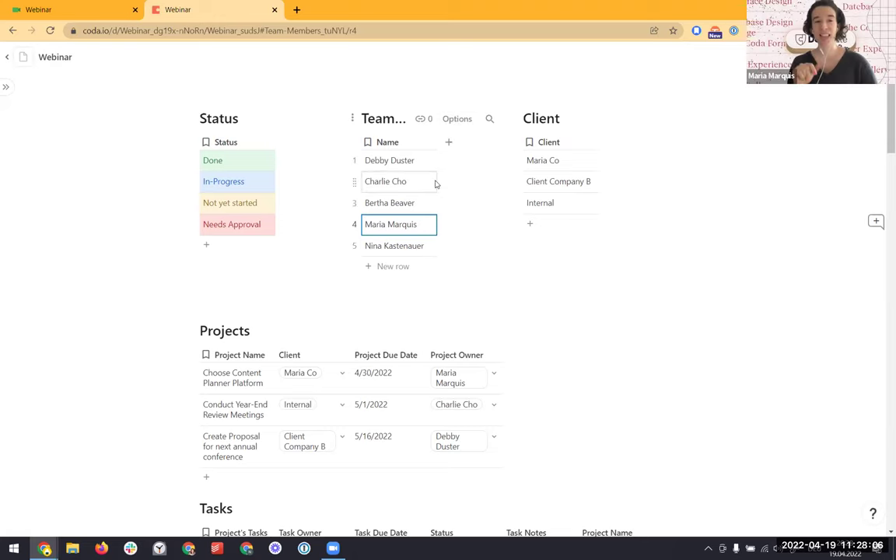
pyautogui.rightClick(412, 227)
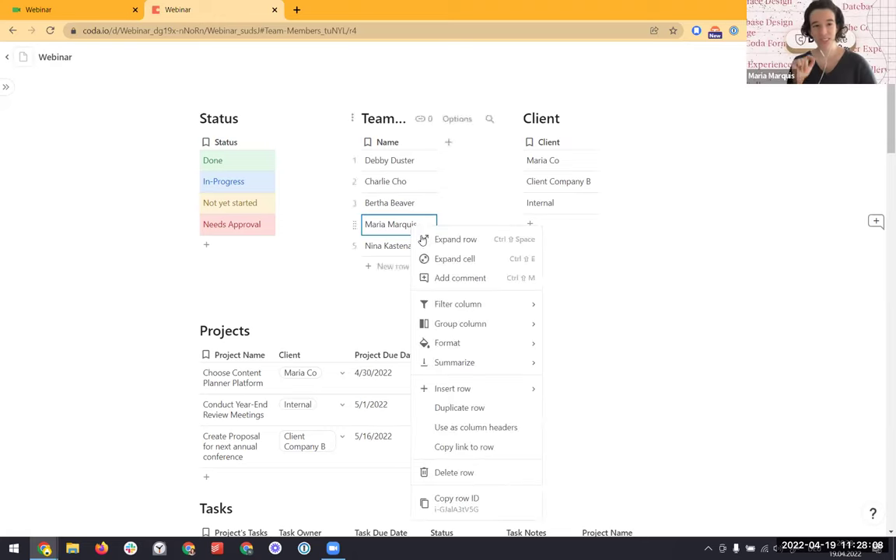
pyautogui.moveTo(498, 348)
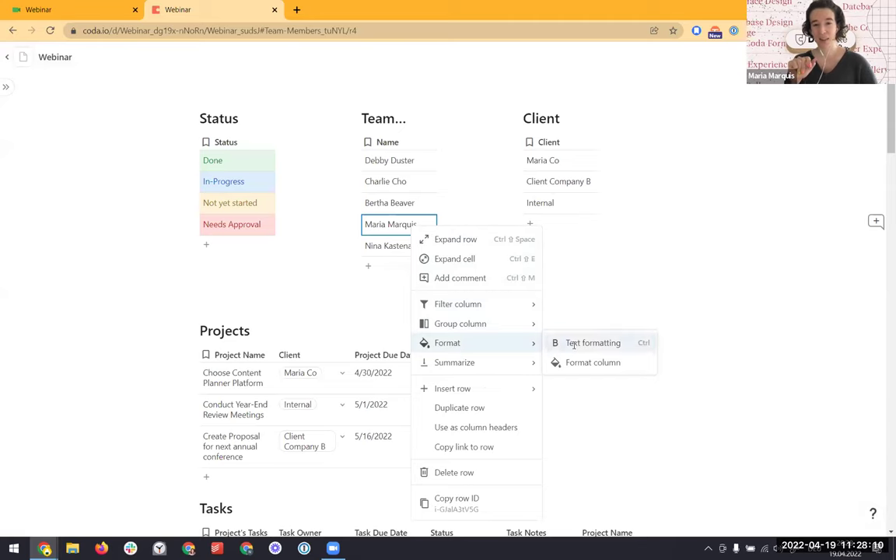
pyautogui.press('Escape')
pyautogui.rightClick(408, 224)
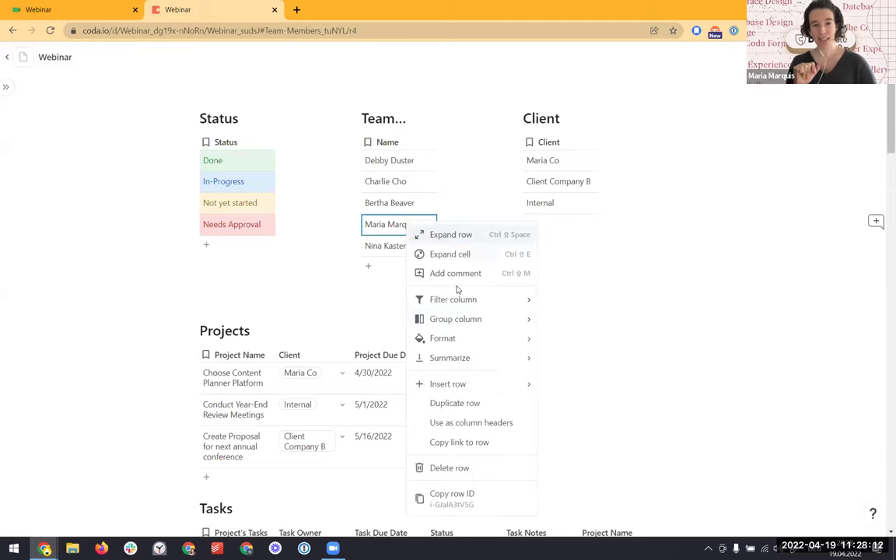
pyautogui.moveTo(466, 341)
pyautogui.click(576, 358)
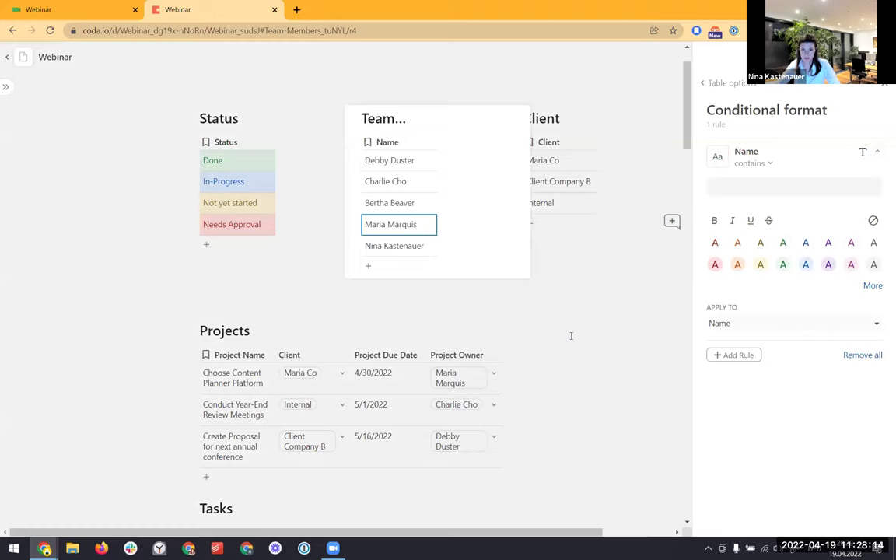
pyautogui.click(715, 265)
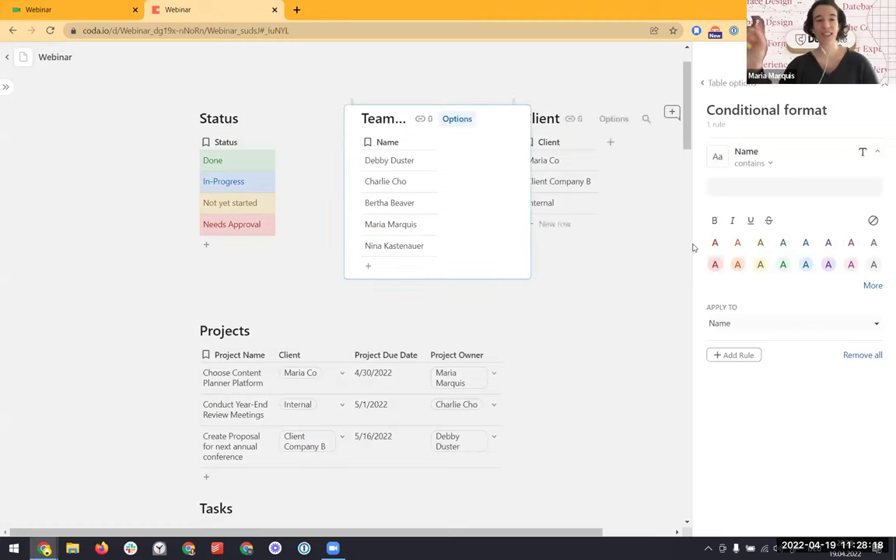
pyautogui.click(412, 225)
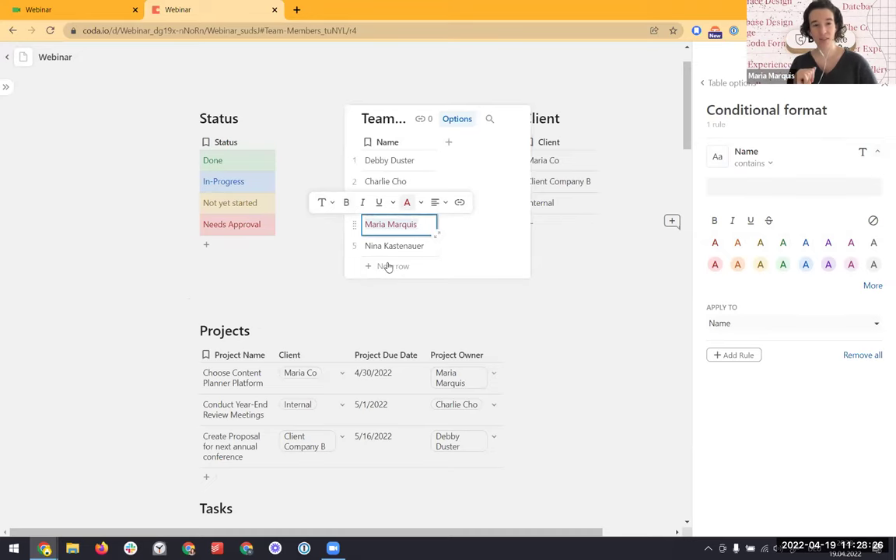
pyautogui.click(388, 296)
pyautogui.scroll(-2, 400, 301)
pyautogui.moveTo(456, 259)
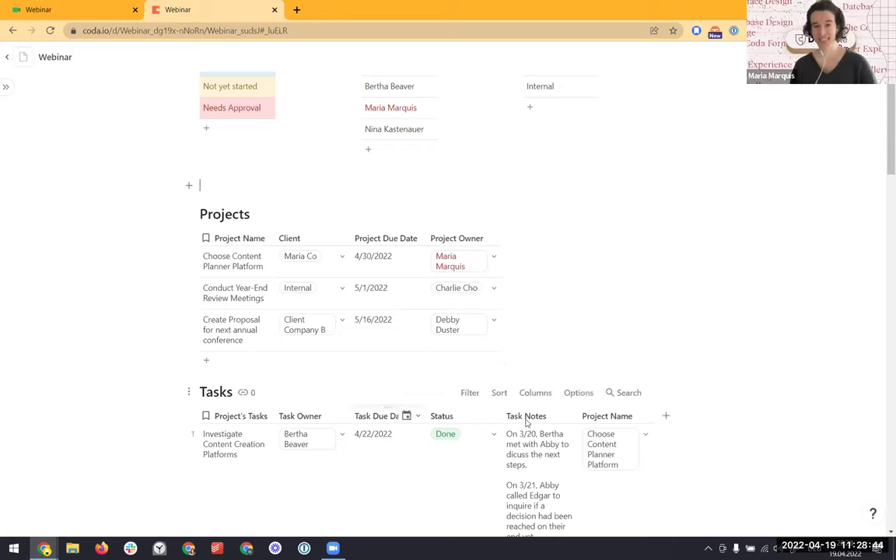
# Open the Tasks table's conditional format rules and preview Add Rule's column choices without adding one
pyautogui.click(578, 393)
pyautogui.click(789, 319)
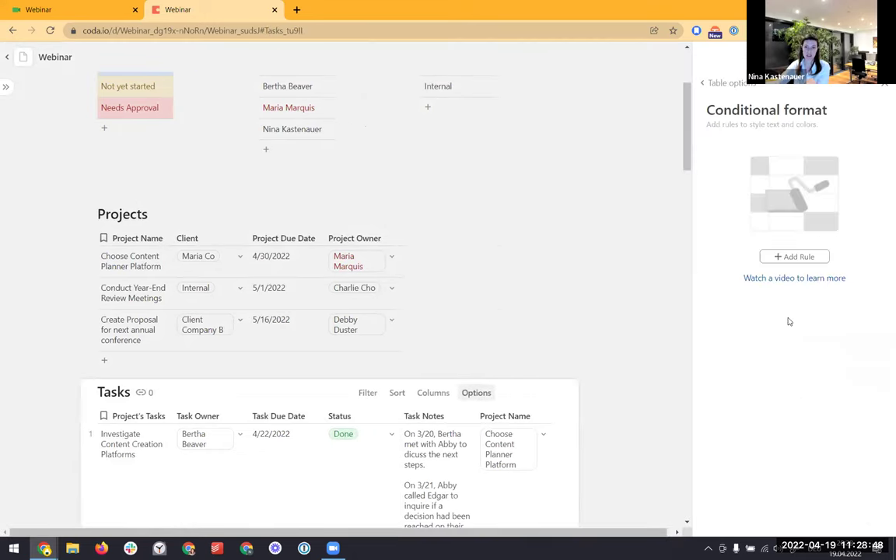
pyautogui.click(796, 258)
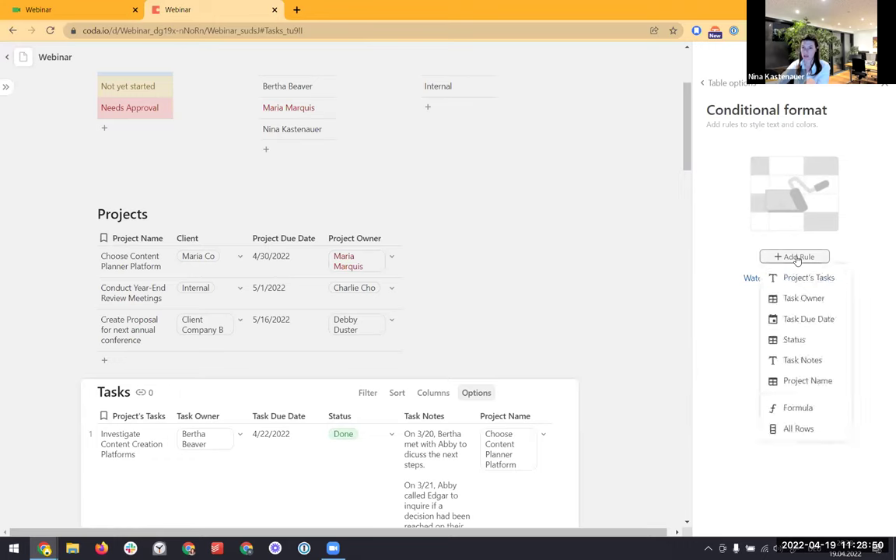
pyautogui.click(791, 108)
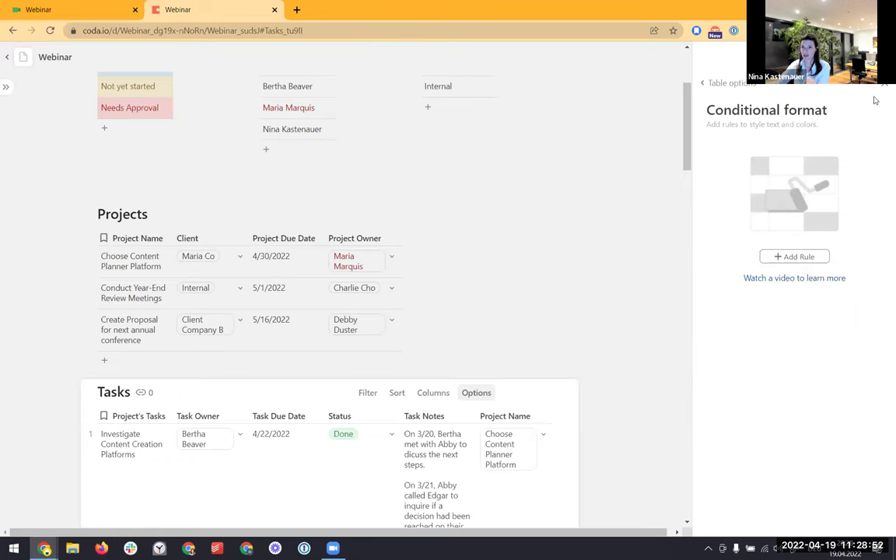
pyautogui.press('Escape')
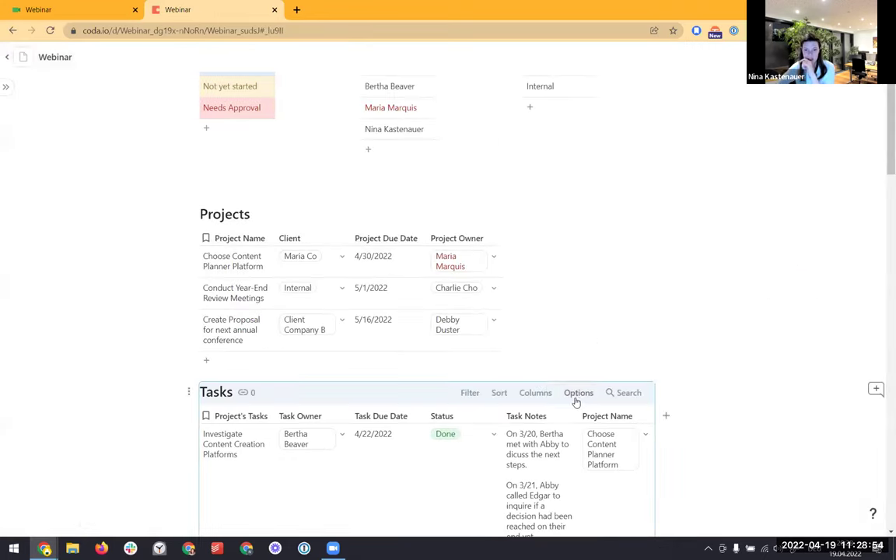
# Reopen the Tasks table's empty conditional formatting rules panel
pyautogui.click(577, 395)
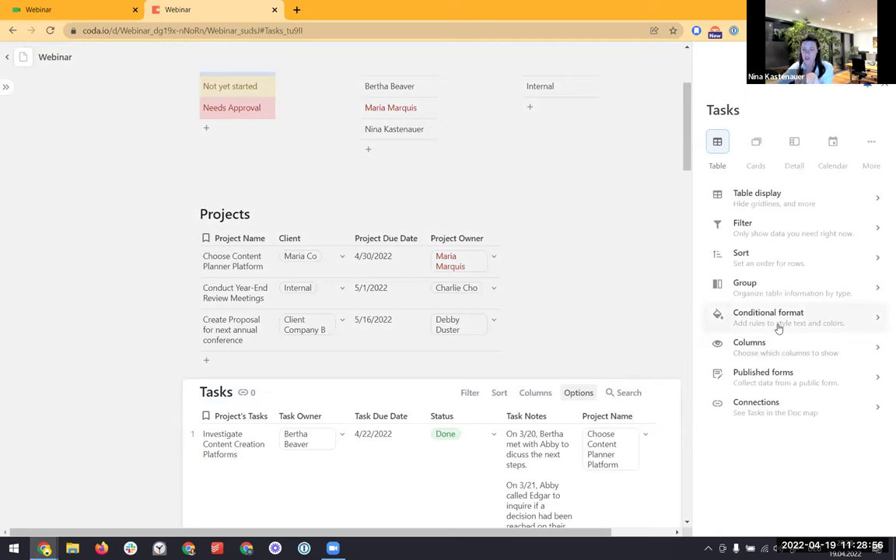
pyautogui.click(776, 325)
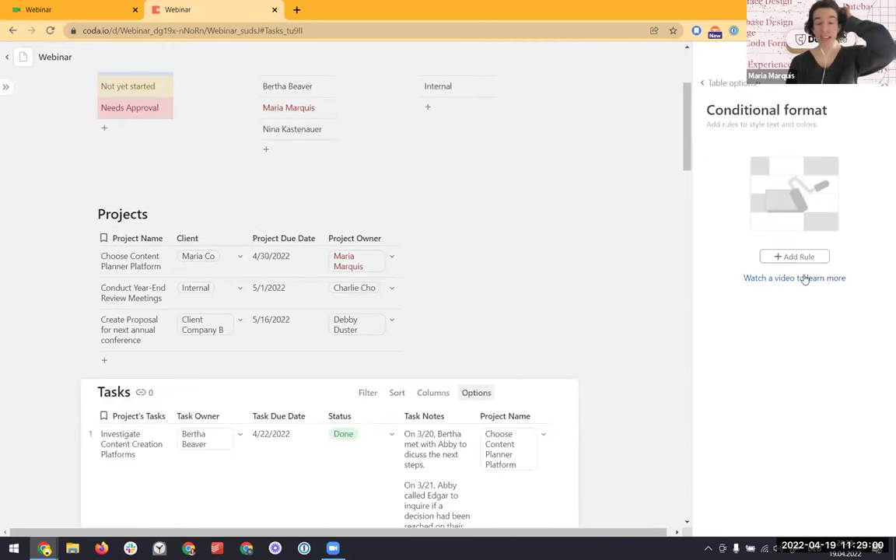
pyautogui.click(885, 86)
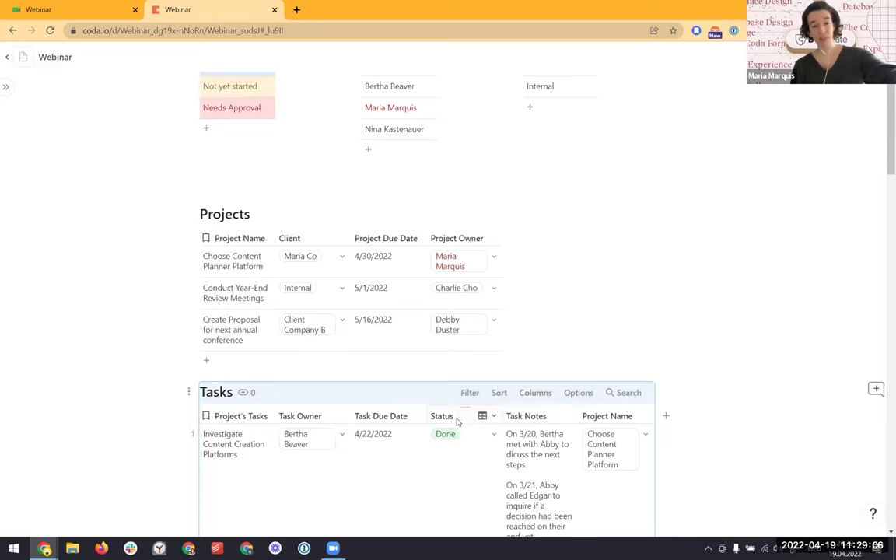
pyautogui.scroll(2, 456, 420)
pyautogui.scroll(1, 456, 421)
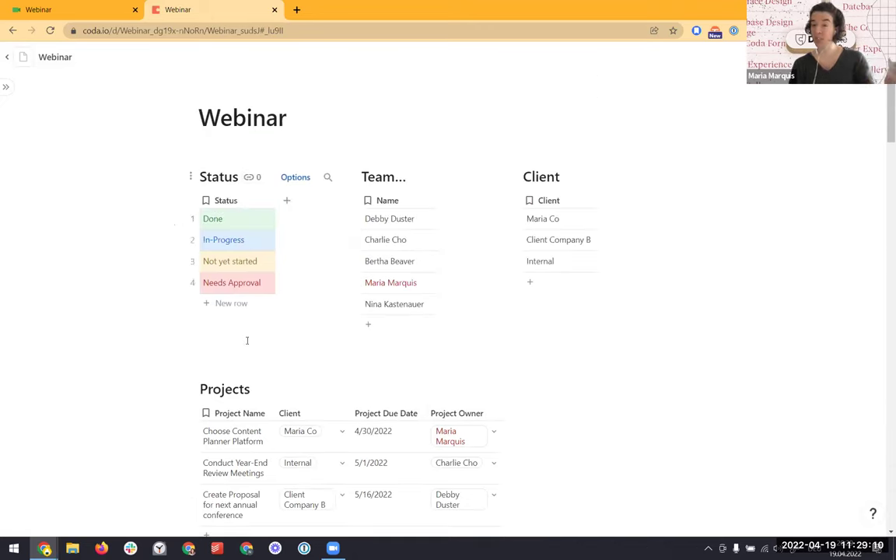
pyautogui.scroll(-2, 247, 343)
pyautogui.scroll(-2, 248, 344)
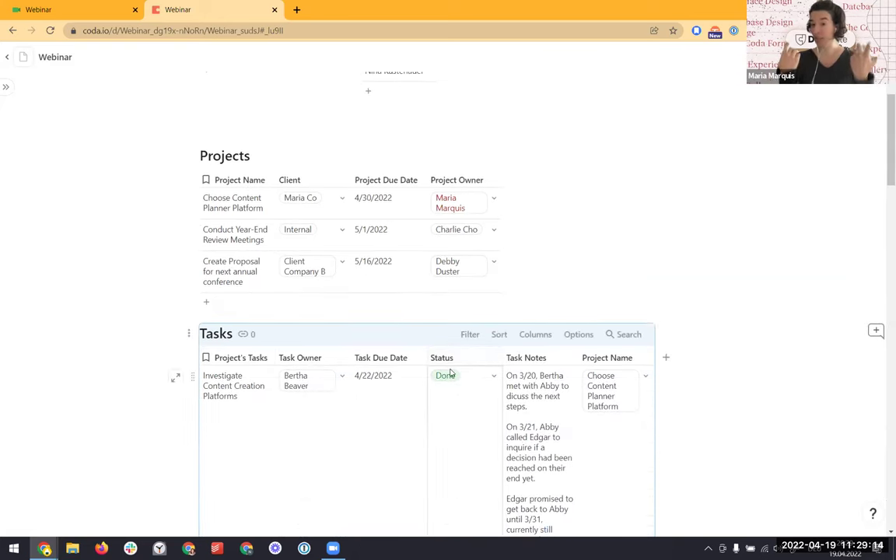
pyautogui.click(582, 336)
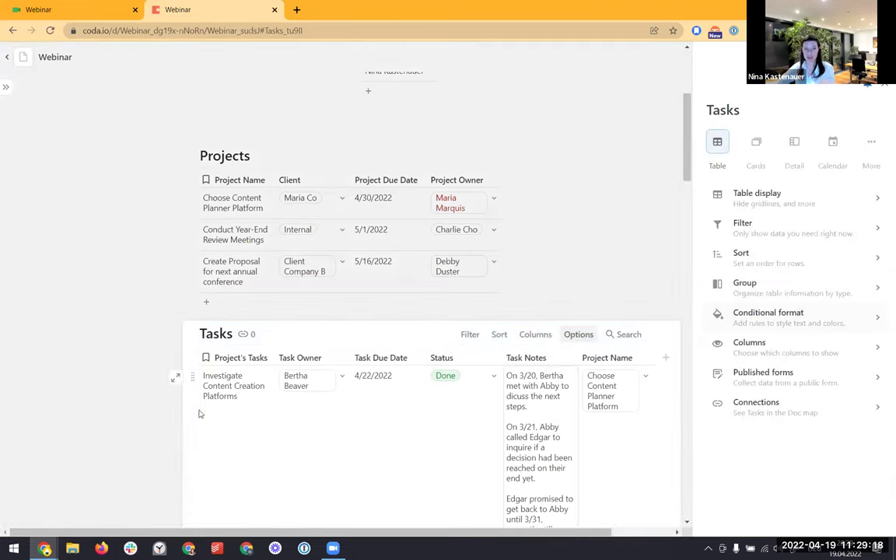
pyautogui.click(738, 315)
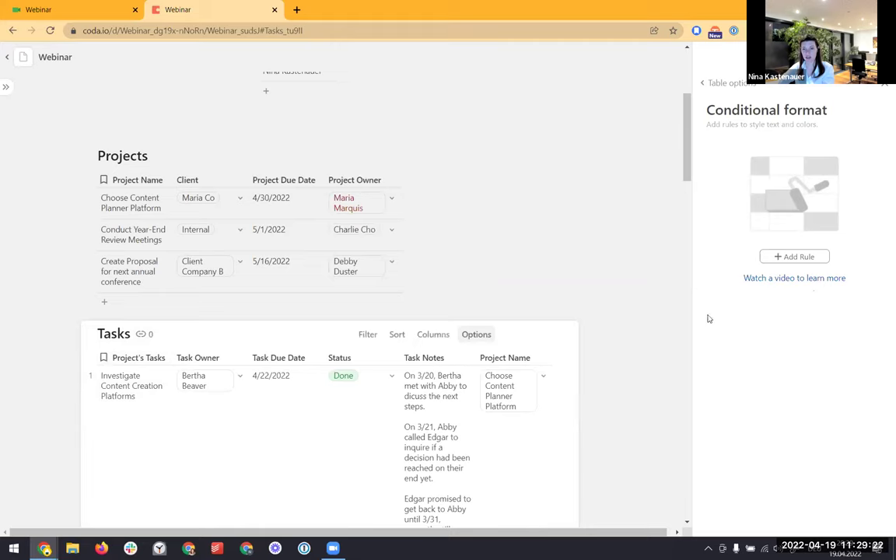
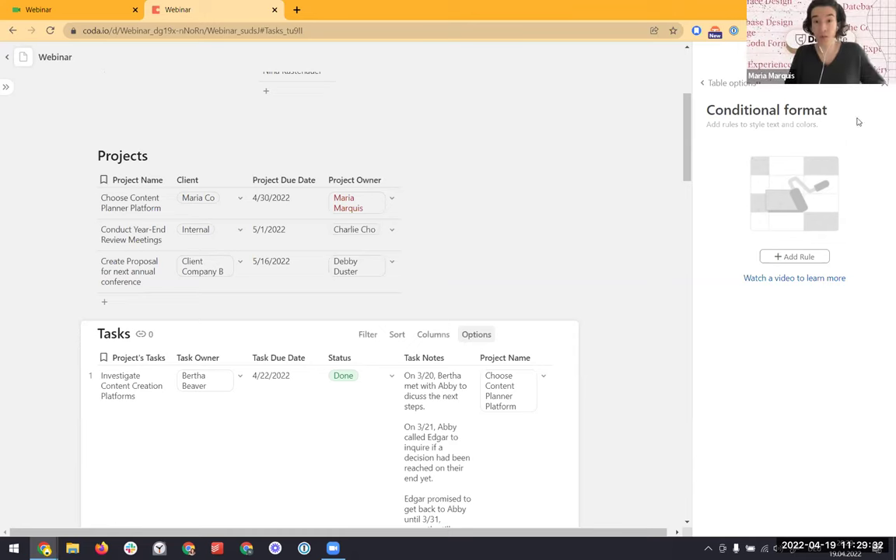
# Close the conditional formatting panel and scroll down to the Tasks table's Task Notes column
pyautogui.click(881, 87)
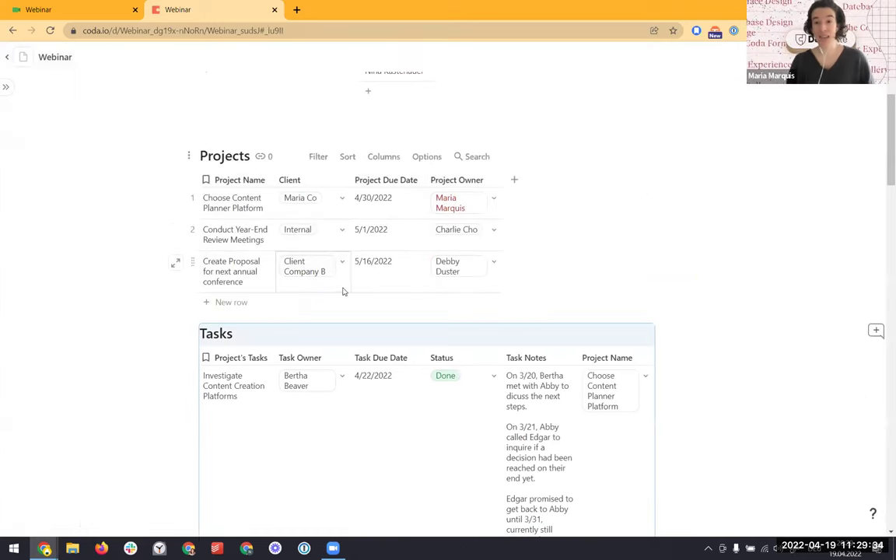
pyautogui.scroll(-3, 336, 294)
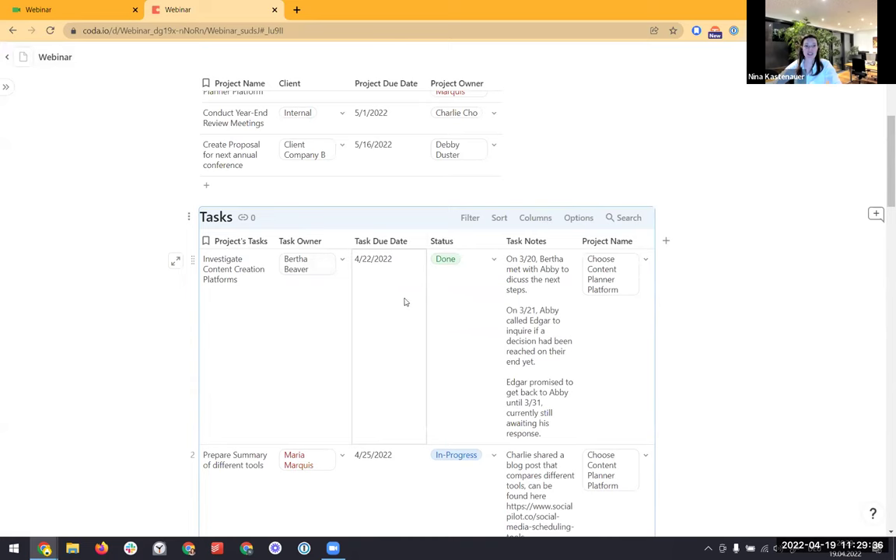
pyautogui.scroll(-1, 404, 302)
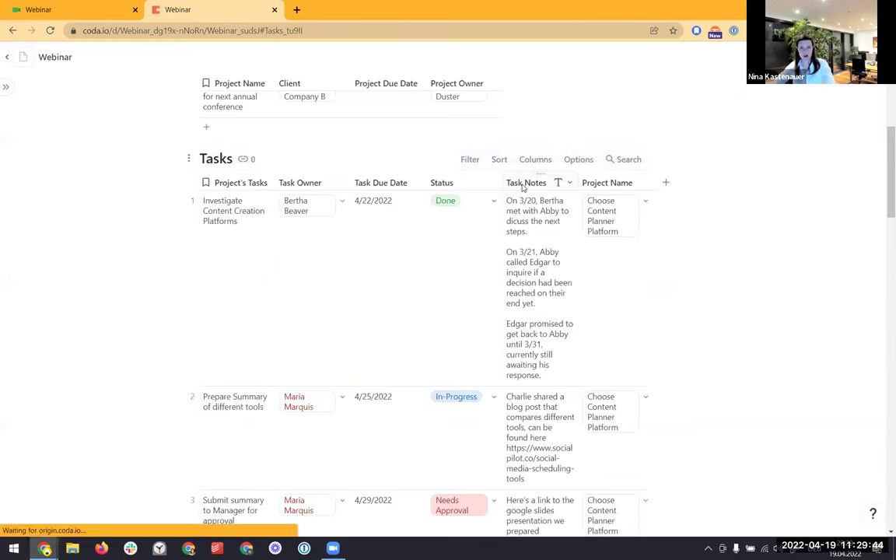
pyautogui.click(570, 183)
# Unwrap the Task Notes column so each task's notes fit on one truncated line
pyautogui.click(567, 412)
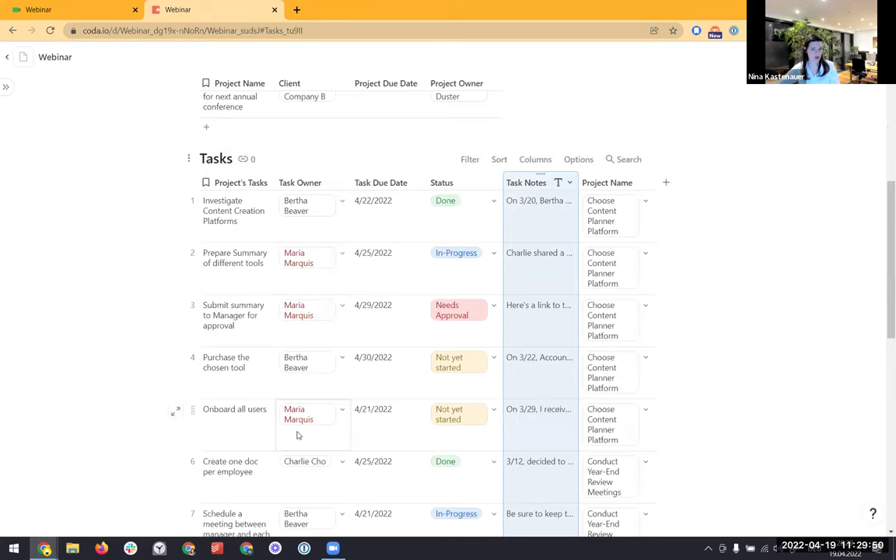
pyautogui.scroll(-3, 296, 434)
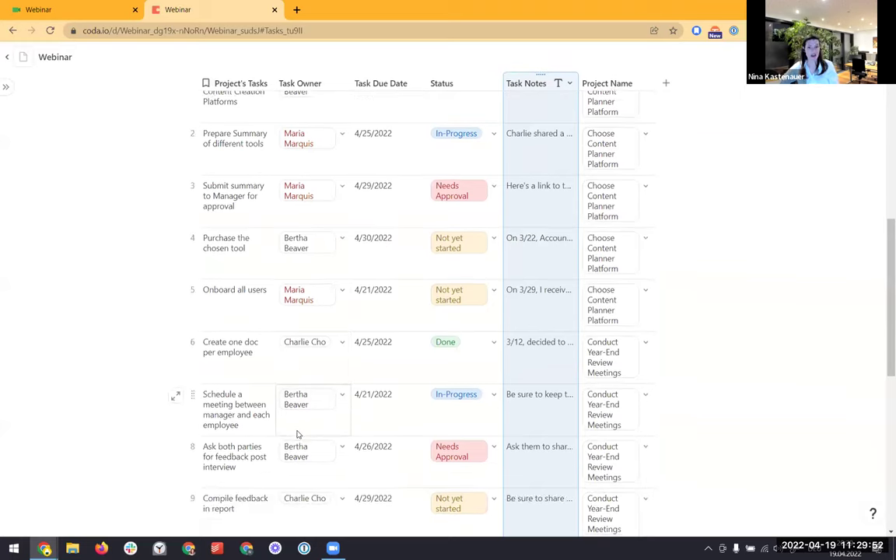
pyautogui.moveTo(297, 436)
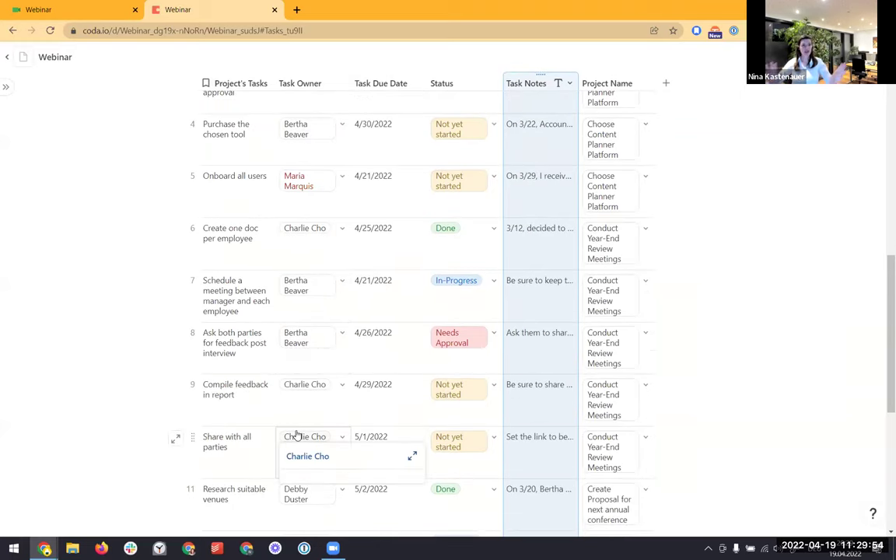
pyautogui.scroll(3, 280, 381)
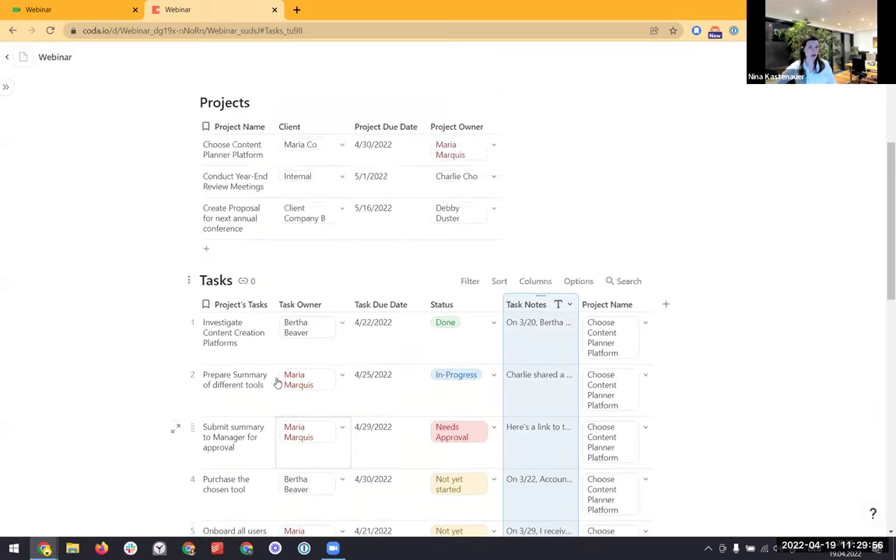
pyautogui.scroll(5, 272, 360)
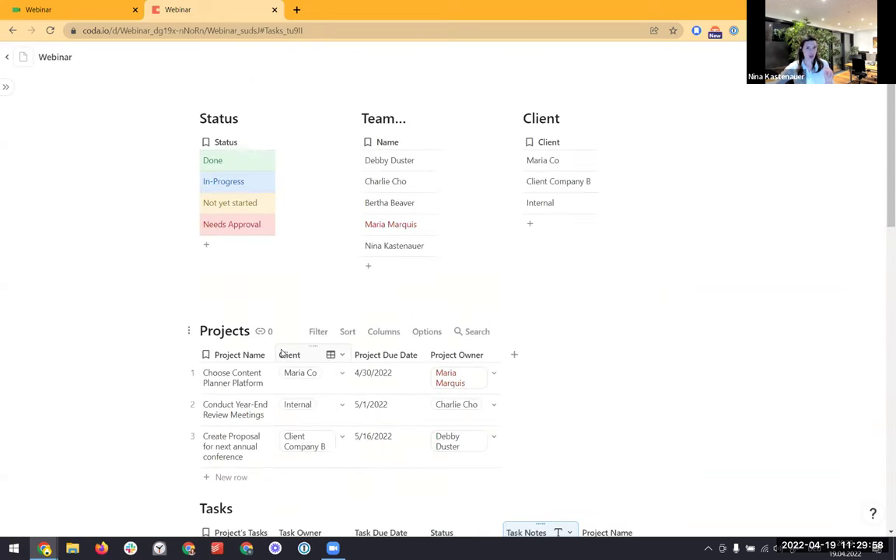
pyautogui.moveTo(8, 176)
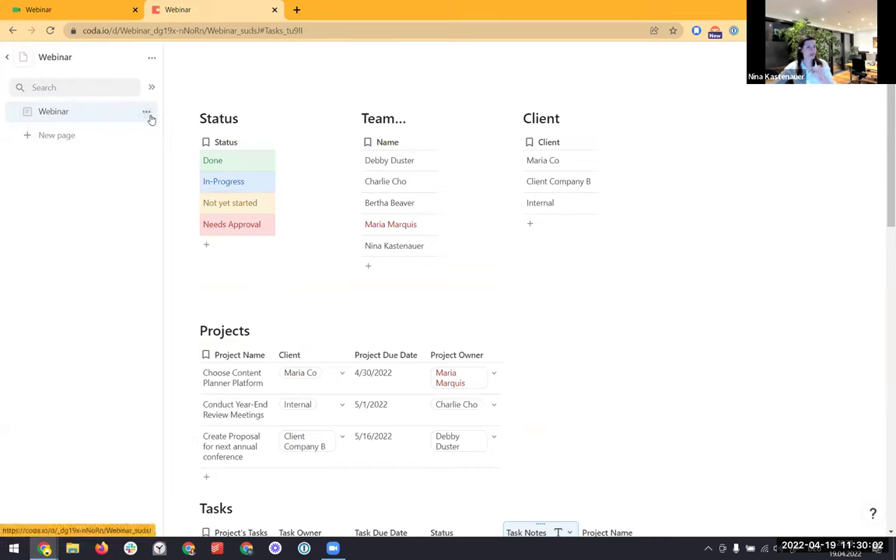
pyautogui.click(147, 114)
# Add an Untitled subpage beneath Webinar, then open it and place the cursor in its body
pyautogui.click(152, 130)
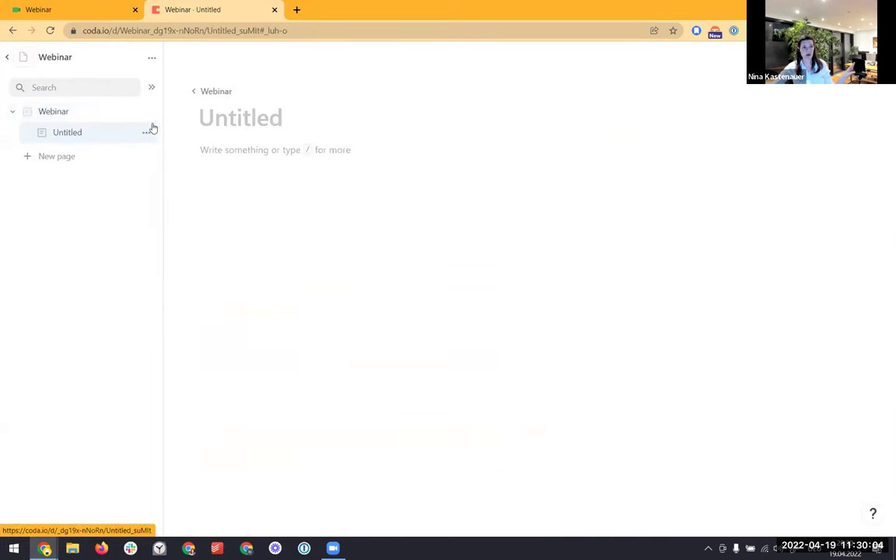
pyautogui.click(58, 122)
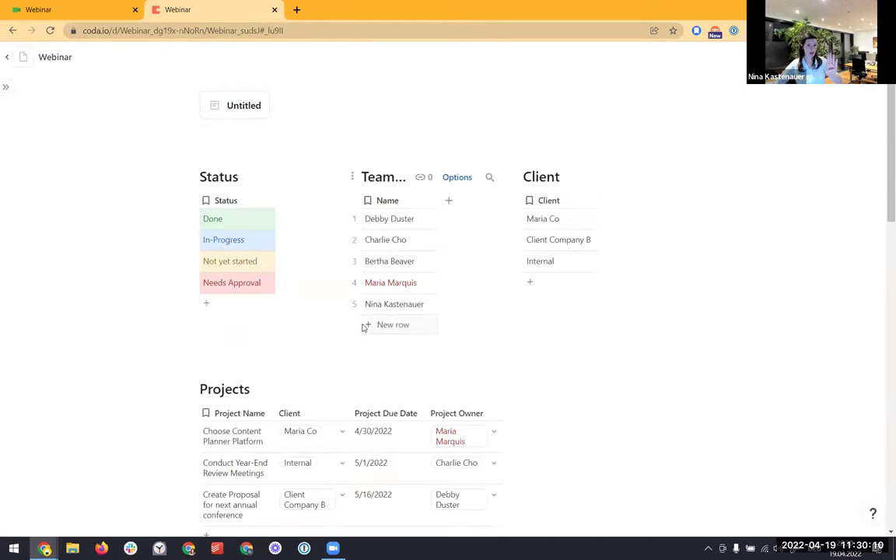
pyautogui.scroll(-3, 320, 370)
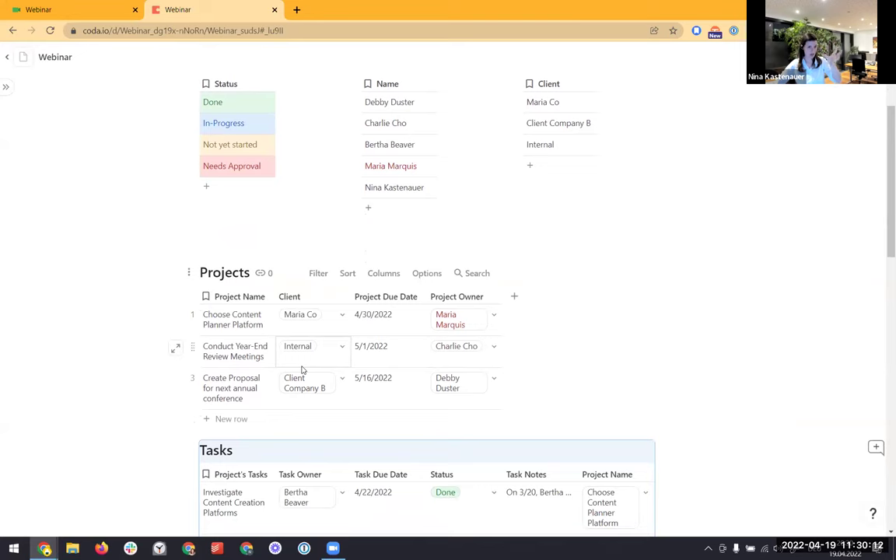
pyautogui.scroll(-3, 303, 371)
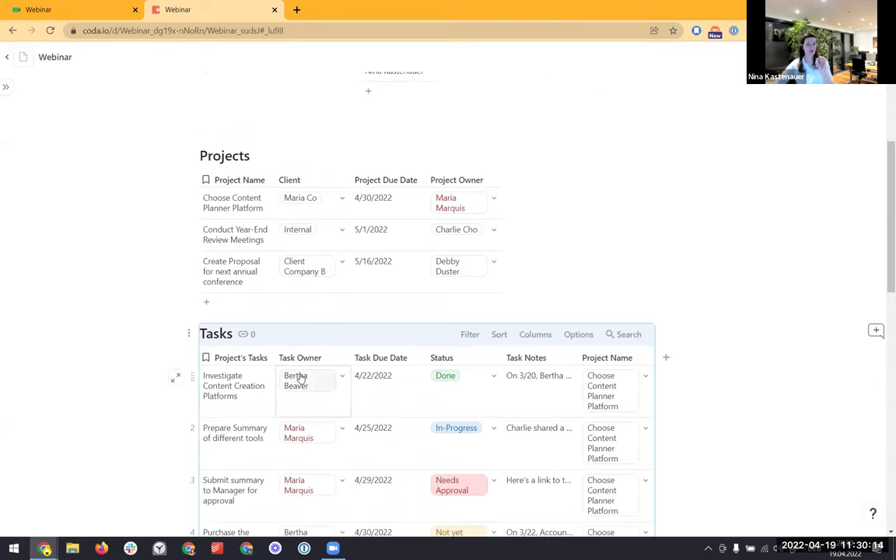
pyautogui.moveTo(300, 377)
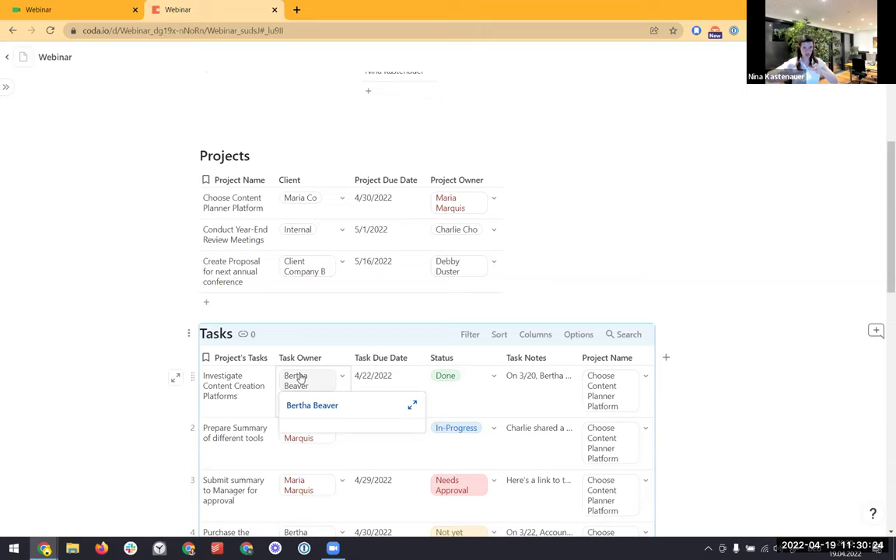
pyautogui.moveTo(14, 95)
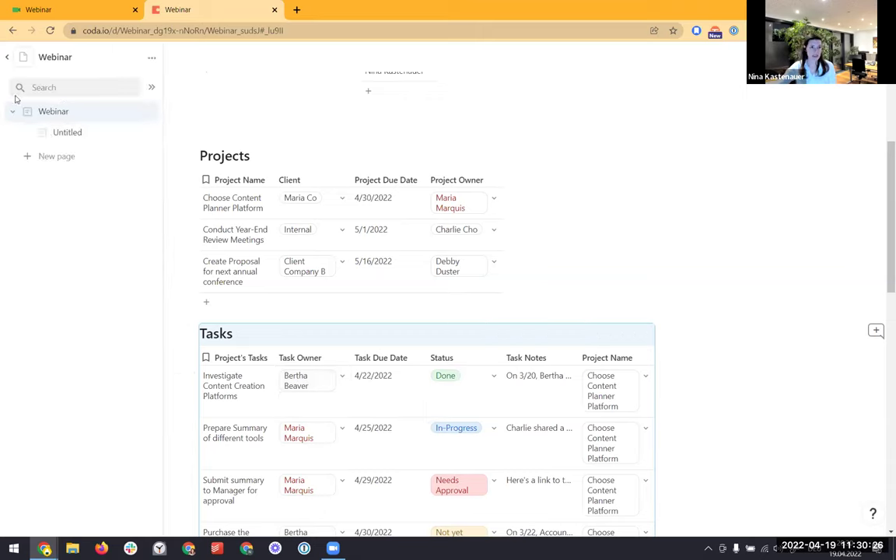
pyautogui.click(53, 134)
pyautogui.click(226, 150)
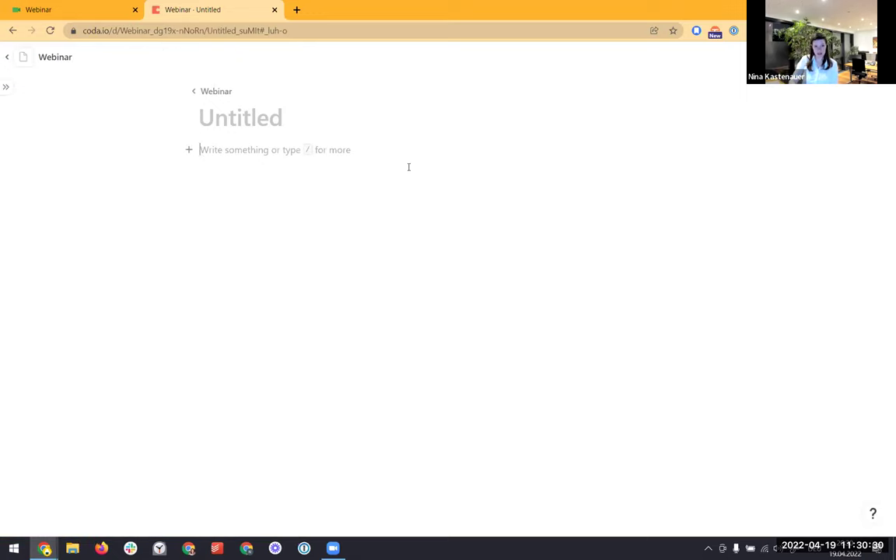
# Insert a view of the Tasks table with /tas and keep the page sidebar docked
pyautogui.write('/')
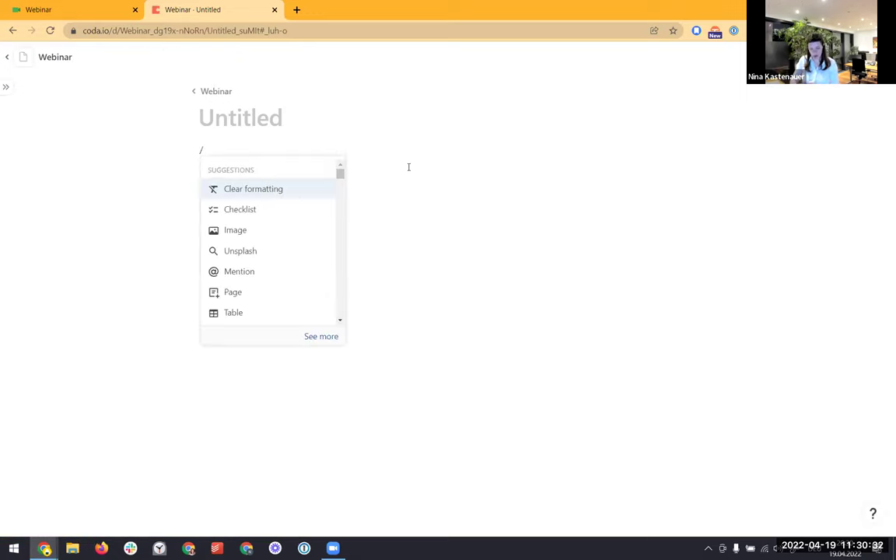
pyautogui.write('tas')
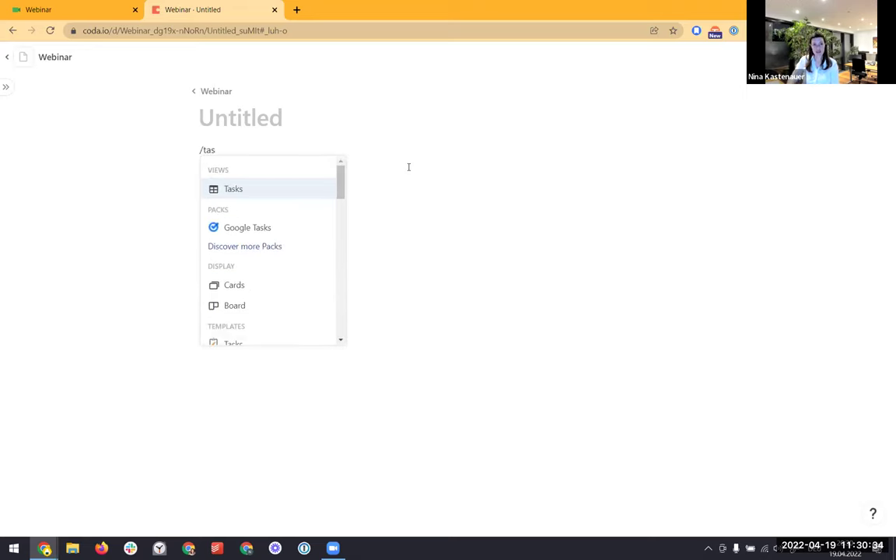
pyautogui.click(214, 189)
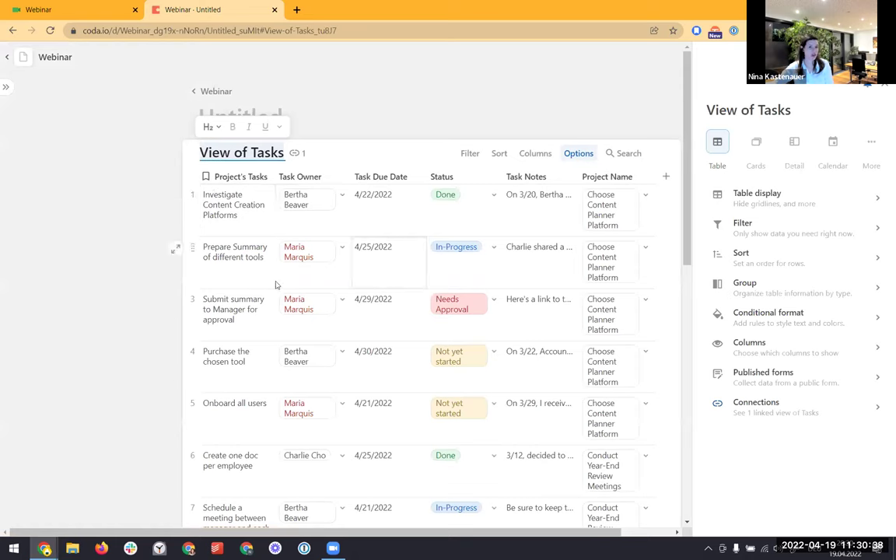
pyautogui.moveTo(6, 87)
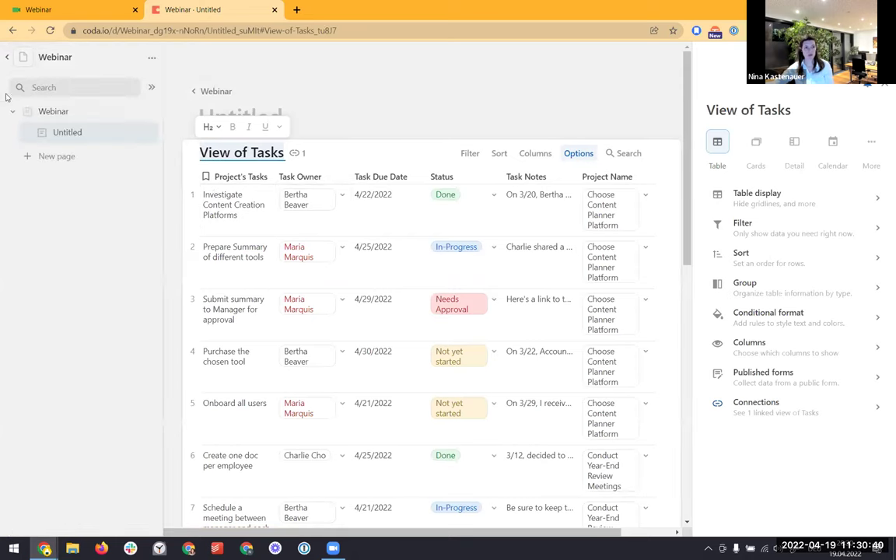
pyautogui.click(146, 88)
pyautogui.click(55, 116)
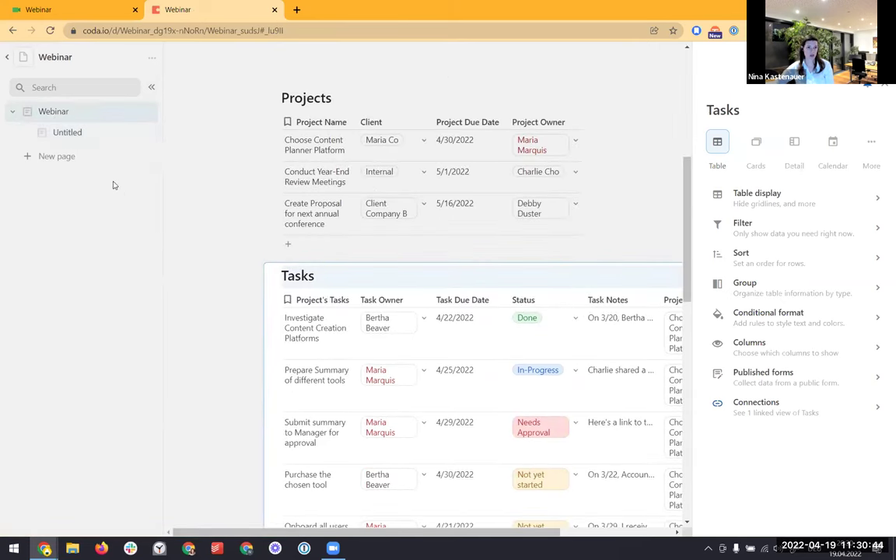
pyautogui.click(84, 135)
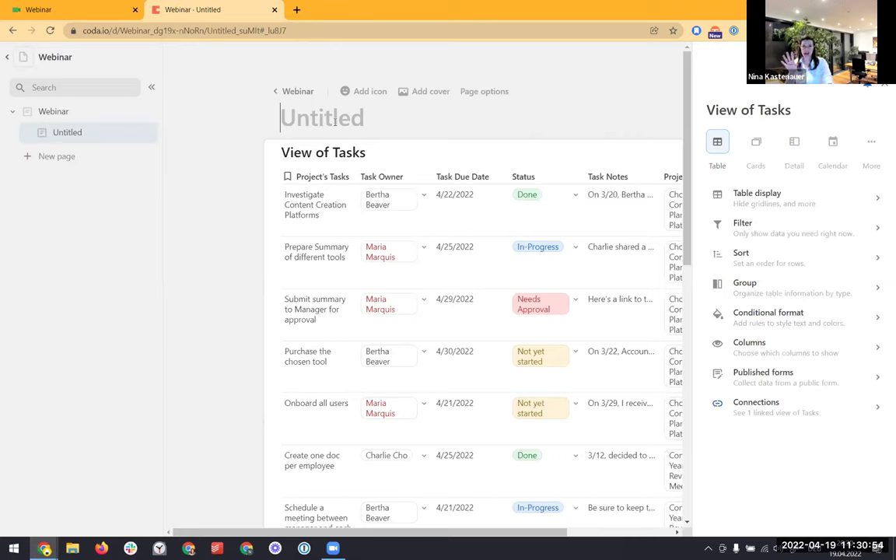
# Title the subpage with the team member's name plus 's View' and show the view's columns
pyautogui.write('C')
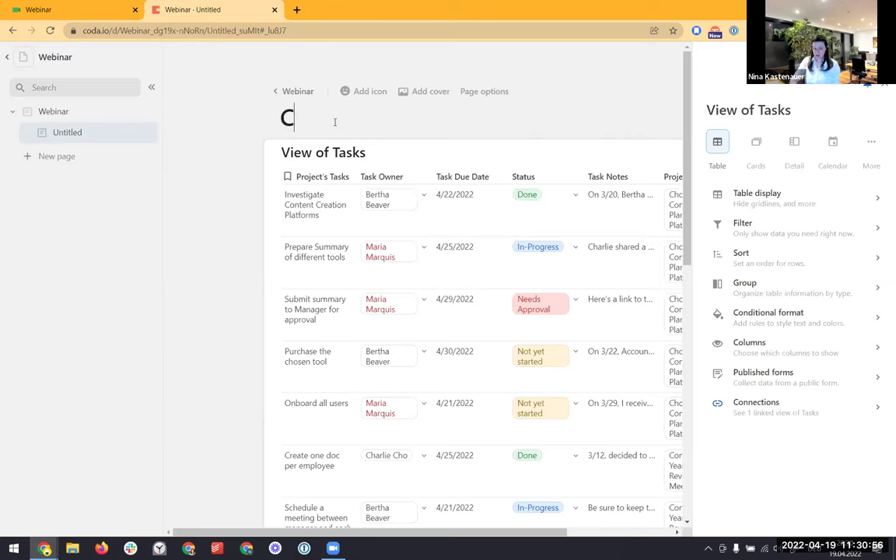
pyautogui.write("harlie's View")
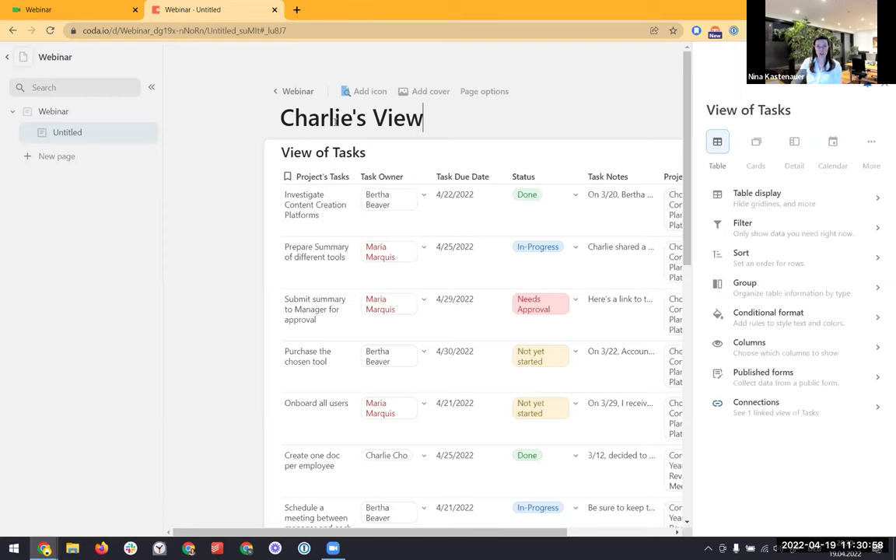
pyautogui.press('Return')
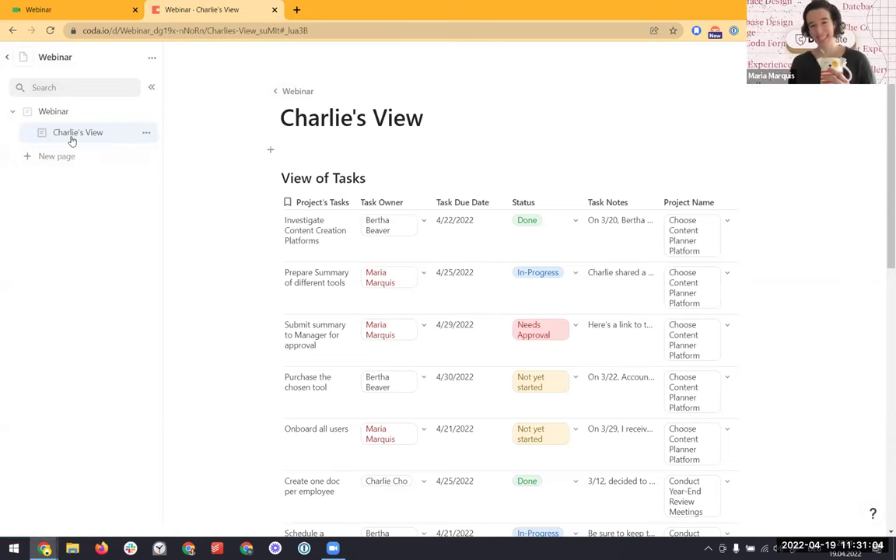
pyautogui.moveTo(571, 180)
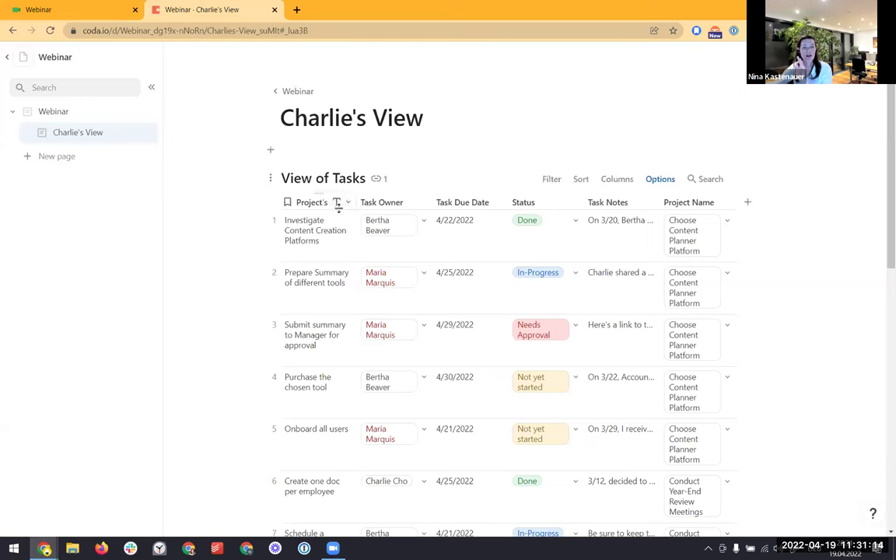
pyautogui.click(617, 180)
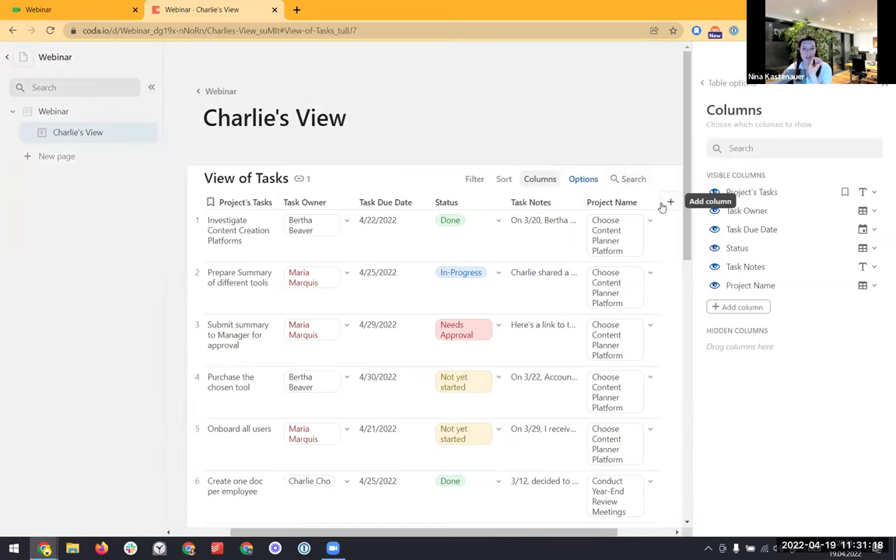
# Switch the subpage's task view to a detail layout
pyautogui.click(718, 86)
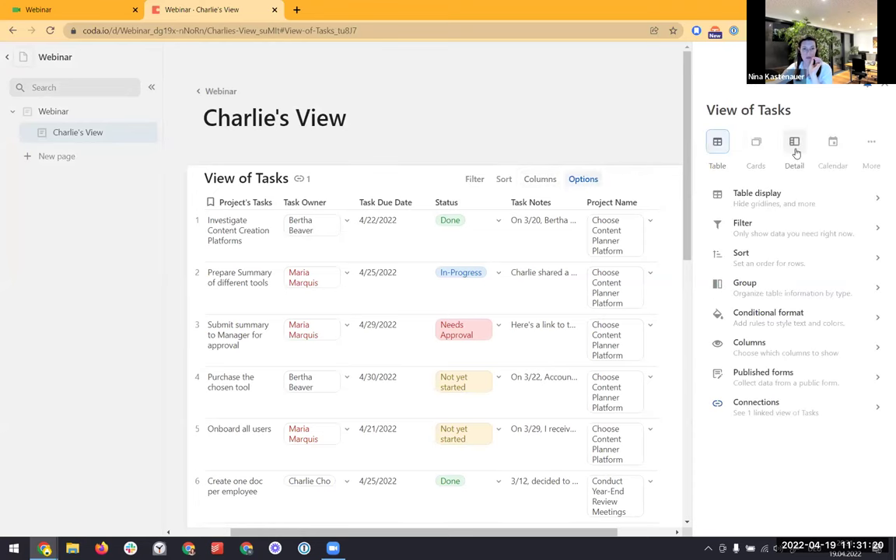
pyautogui.click(794, 147)
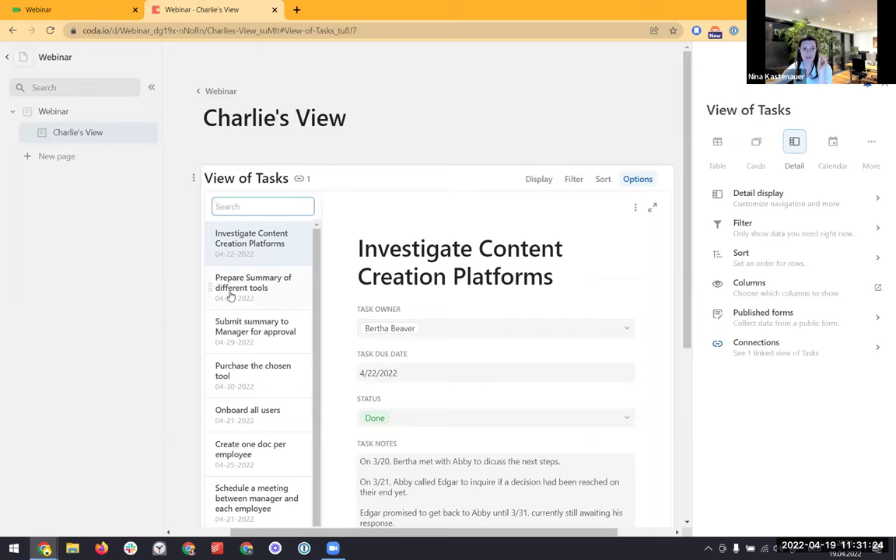
pyautogui.scroll(-1, 231, 290)
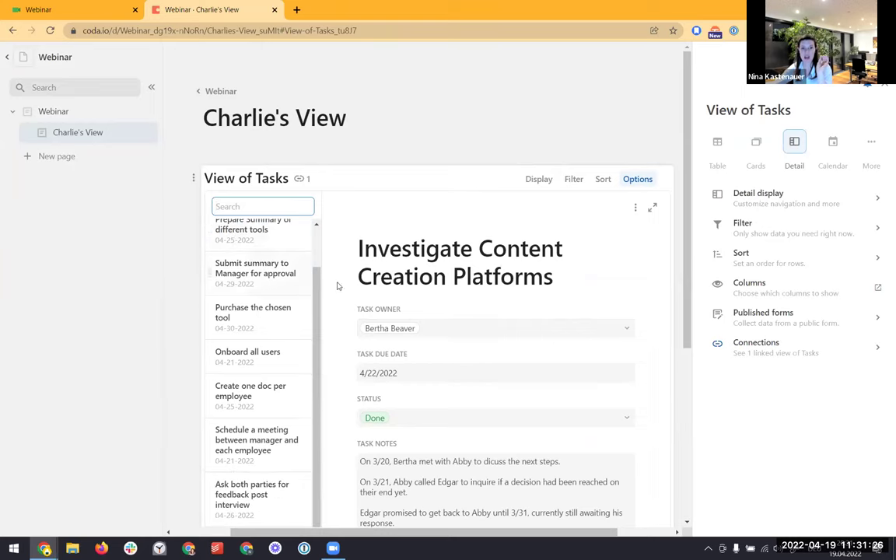
pyautogui.scroll(-1, 562, 265)
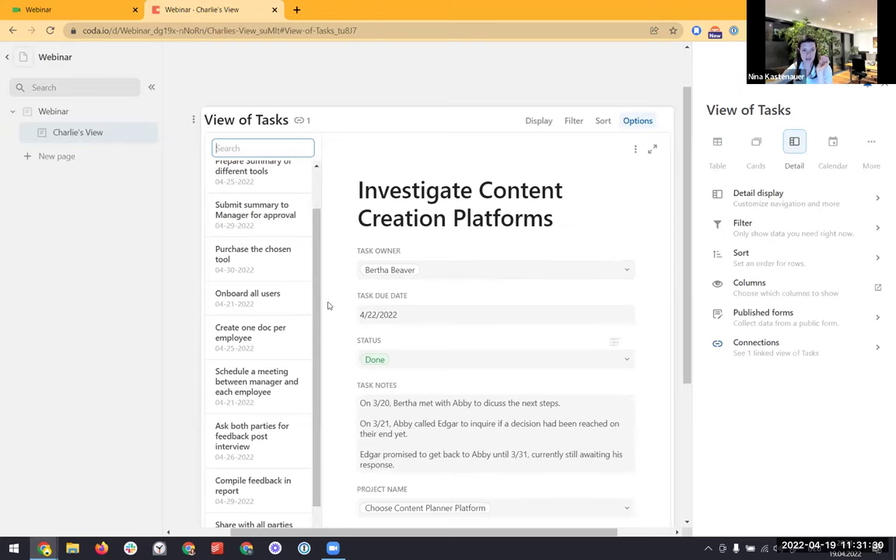
# Filter the view by Task Owner to show only that team member's tasks
pyautogui.click(741, 223)
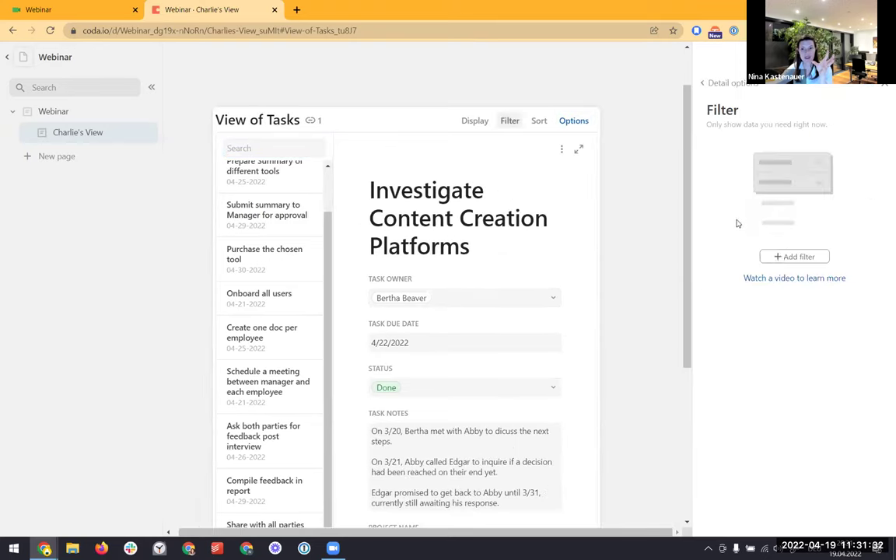
pyautogui.click(778, 256)
pyautogui.click(792, 296)
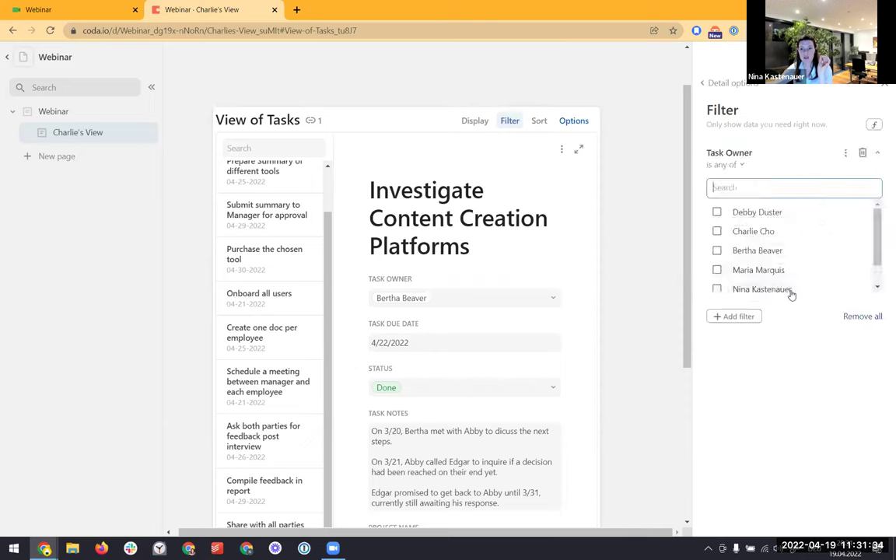
pyautogui.click(717, 231)
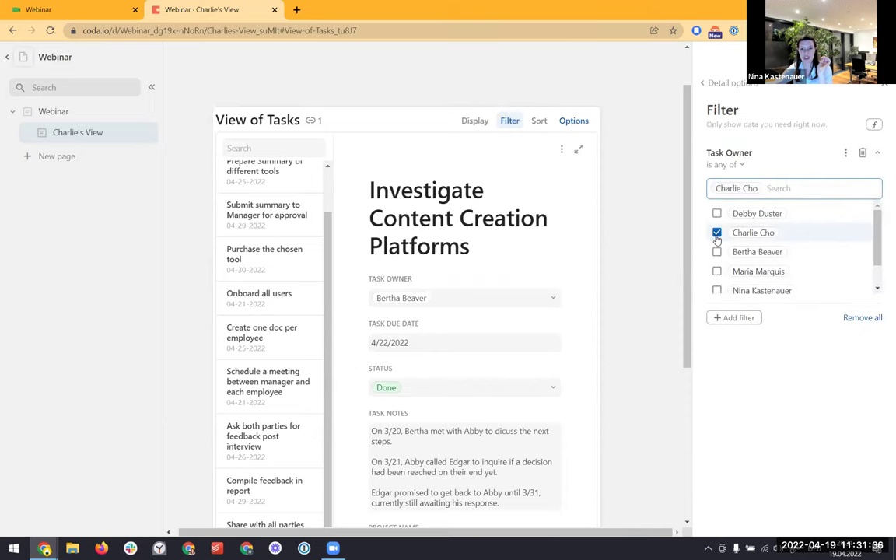
pyautogui.click(512, 237)
pyautogui.scroll(1, 513, 239)
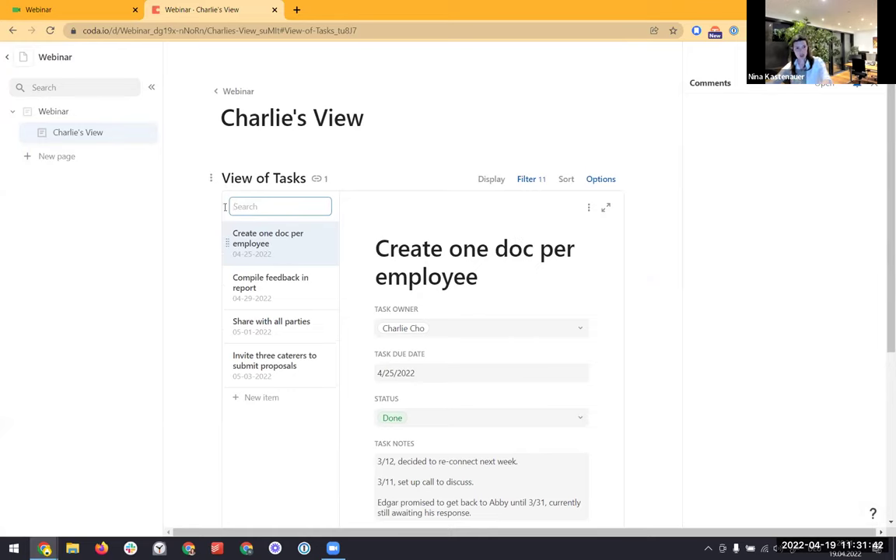
pyautogui.click(45, 113)
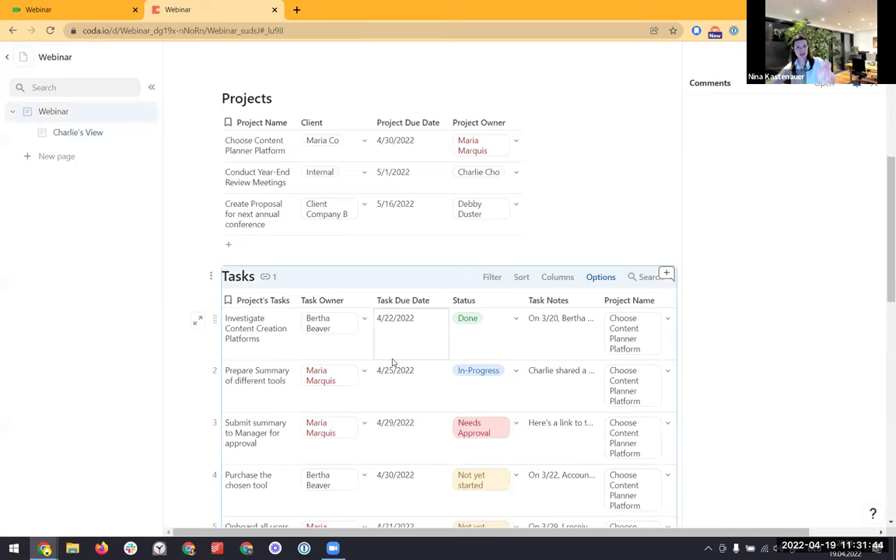
# Rename the task 'Create one doc per employee' to 'Create two docs per employee'
pyautogui.click(56, 140)
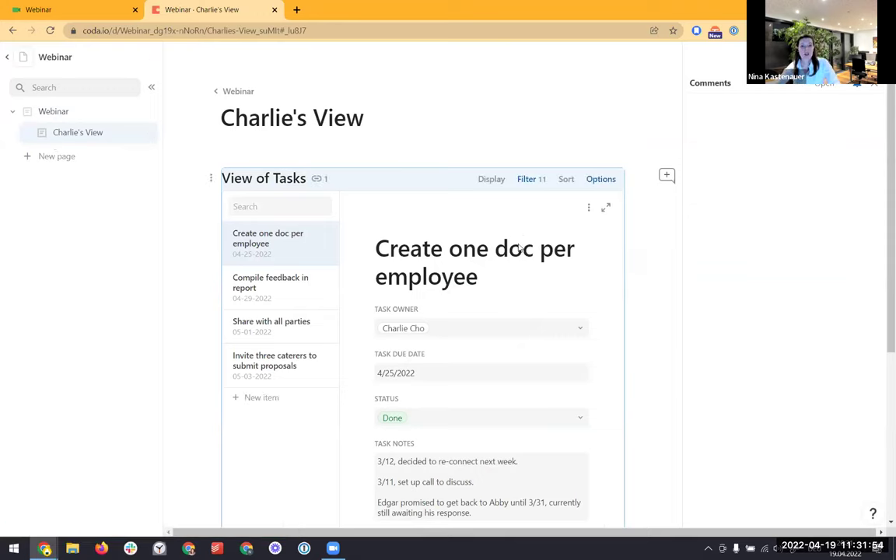
pyautogui.click(479, 262)
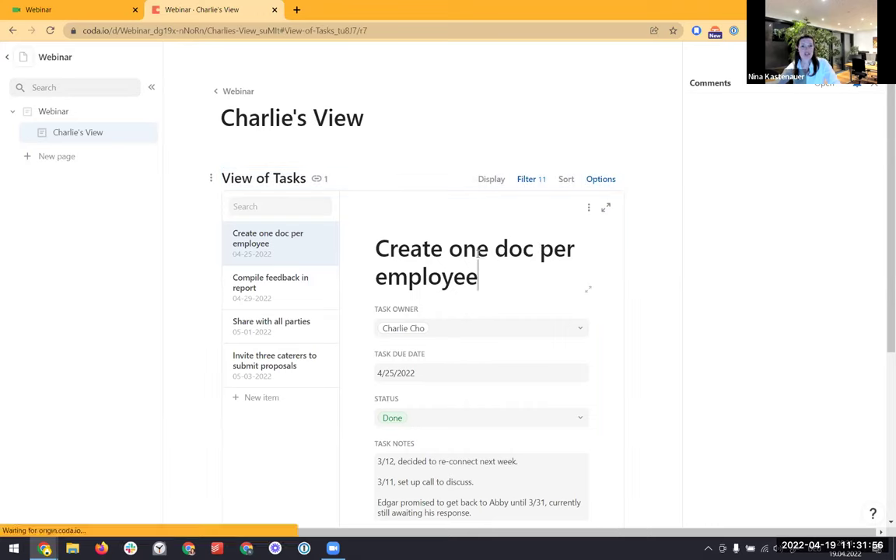
pyautogui.write('two doc')
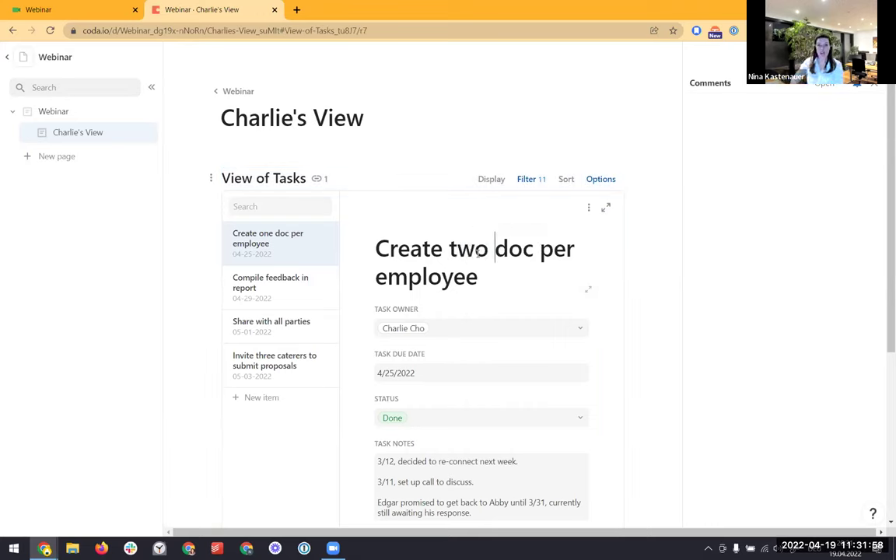
pyautogui.write('s')
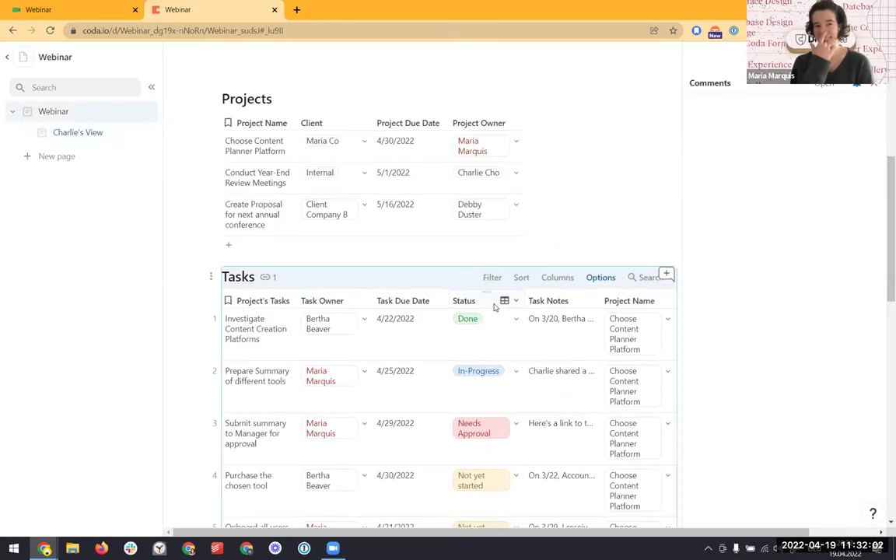
# Confirm the renamed task in the Webinar Tasks table, then add a new blank page
pyautogui.scroll(-4, 492, 303)
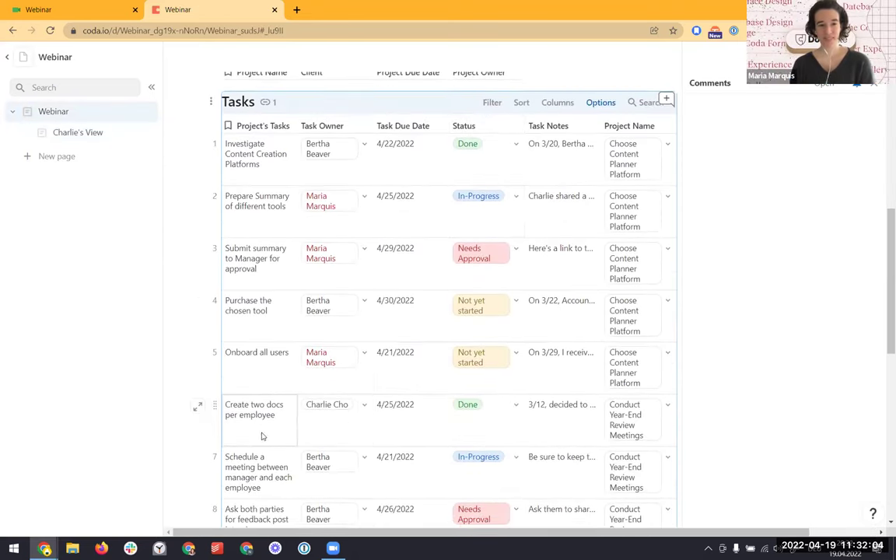
pyautogui.click(258, 415)
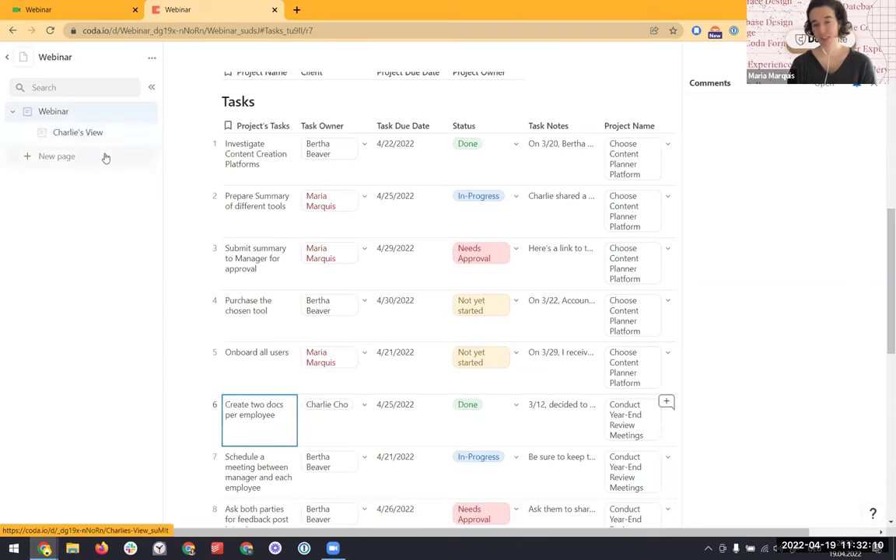
pyautogui.click(87, 136)
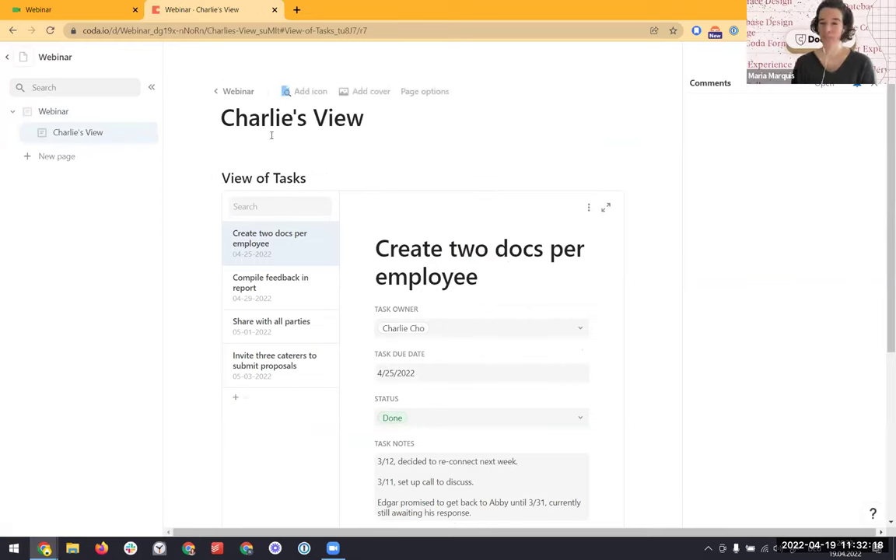
pyautogui.click(67, 159)
# Move the new page below the member's view, title it 'Team Dashboard', and insert a Tasks view
pyautogui.moveTo(87, 166); pyautogui.dragTo(91, 138)
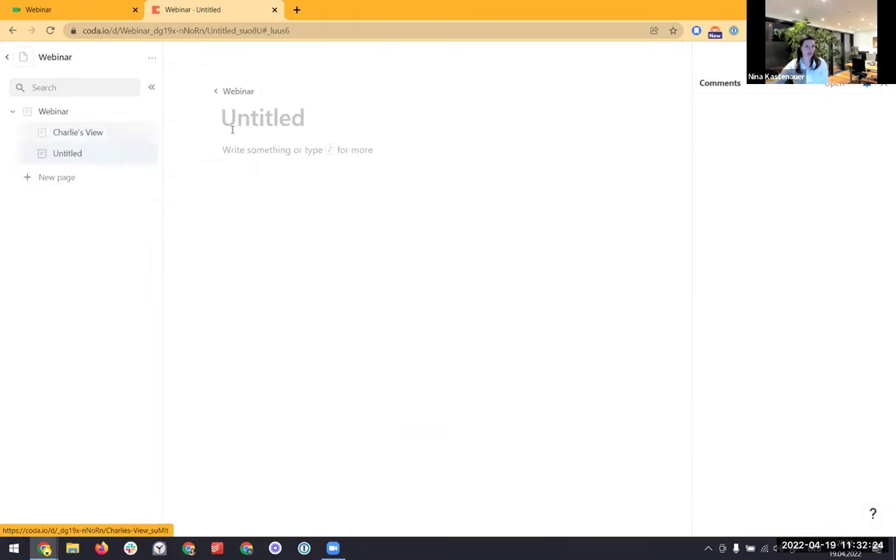
pyautogui.write('Team DAshb')
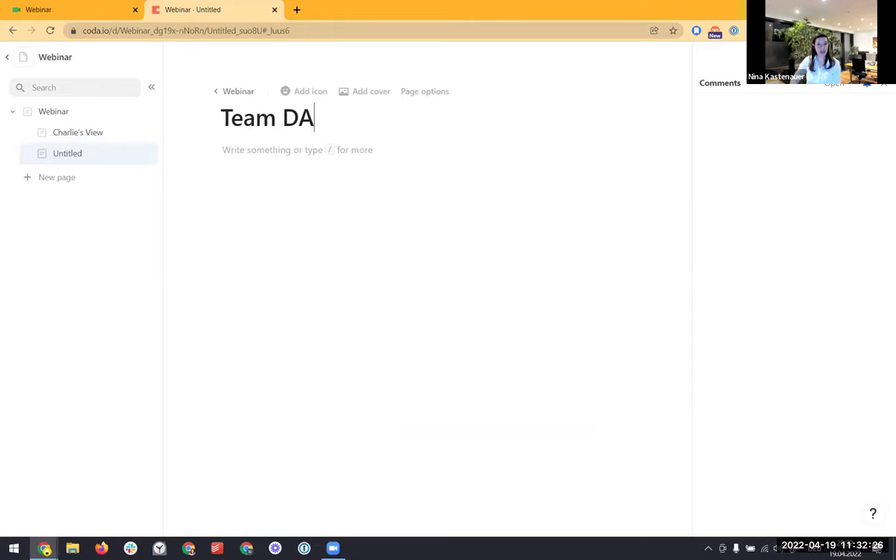
pyautogui.press('BackSpace')
pyautogui.press('BackSpace')
pyautogui.press('BackSpace')
pyautogui.press('BackSpace')
pyautogui.write('ashboard')
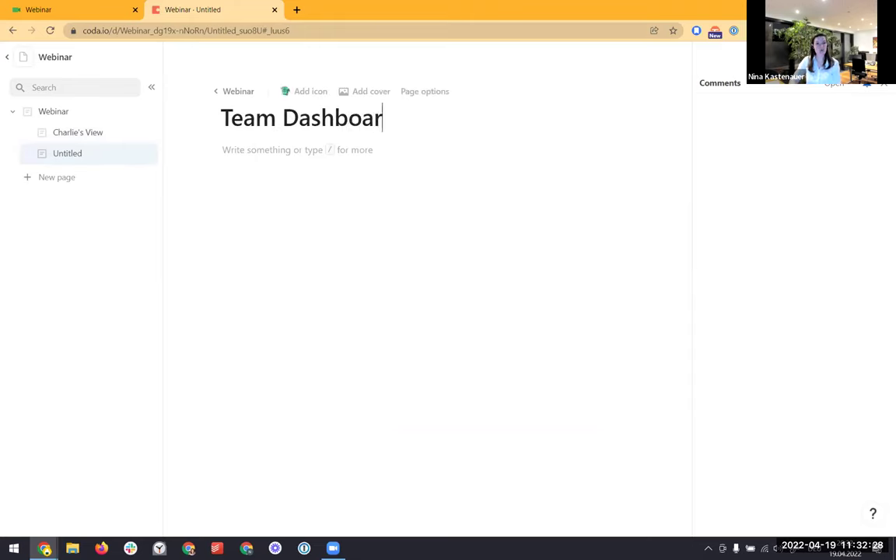
pyautogui.press('Return')
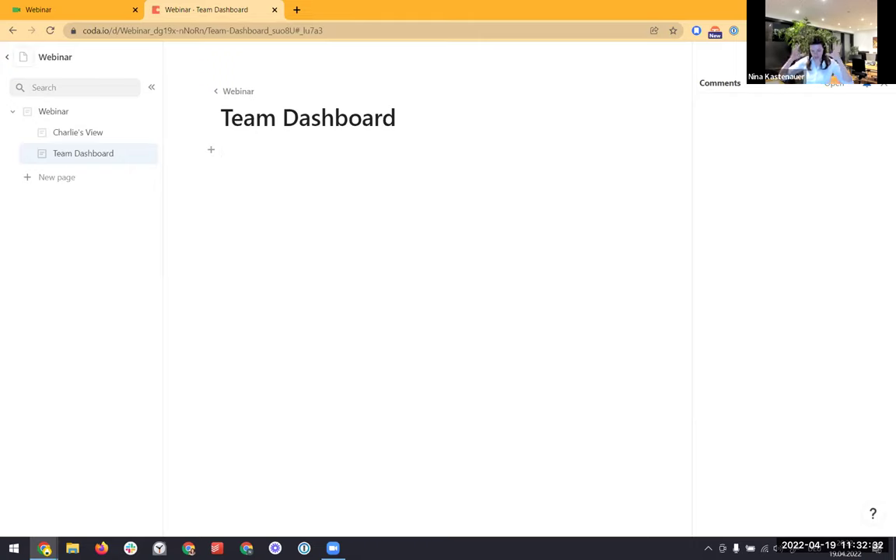
pyautogui.write('/task')
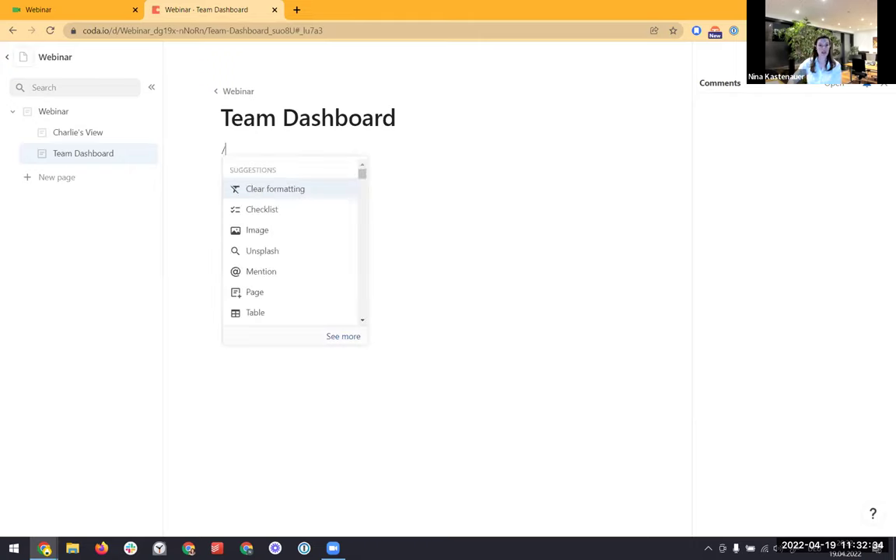
pyautogui.press('Return')
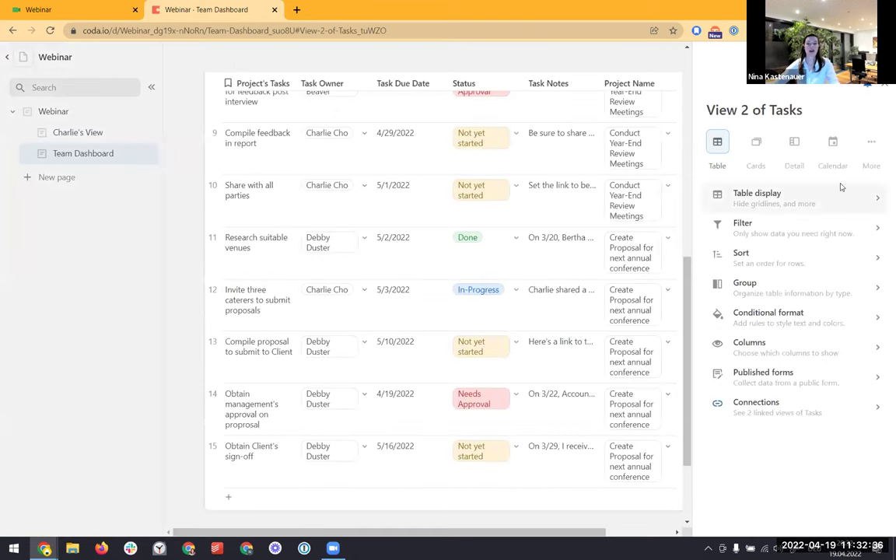
# Show the tasks as cards, hiding Task Owner, Task Notes, Project Name and Status
pyautogui.click(755, 143)
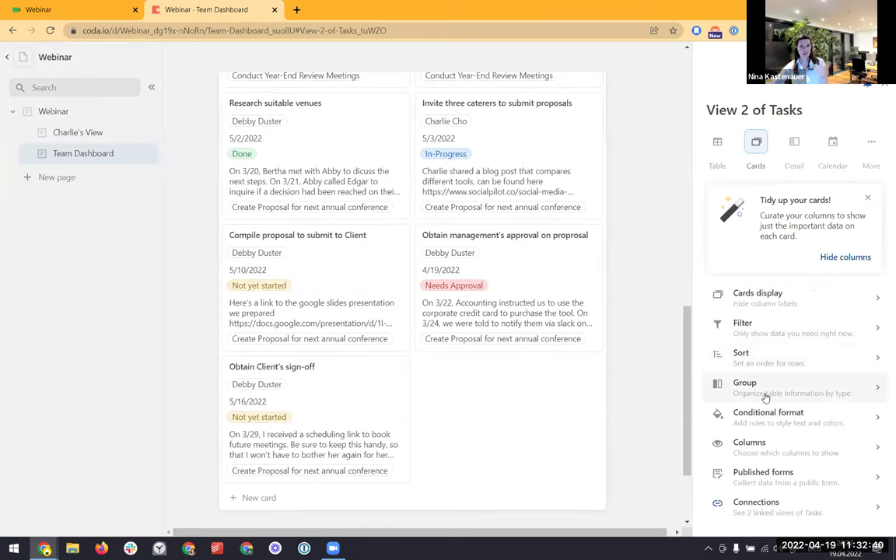
pyautogui.click(768, 450)
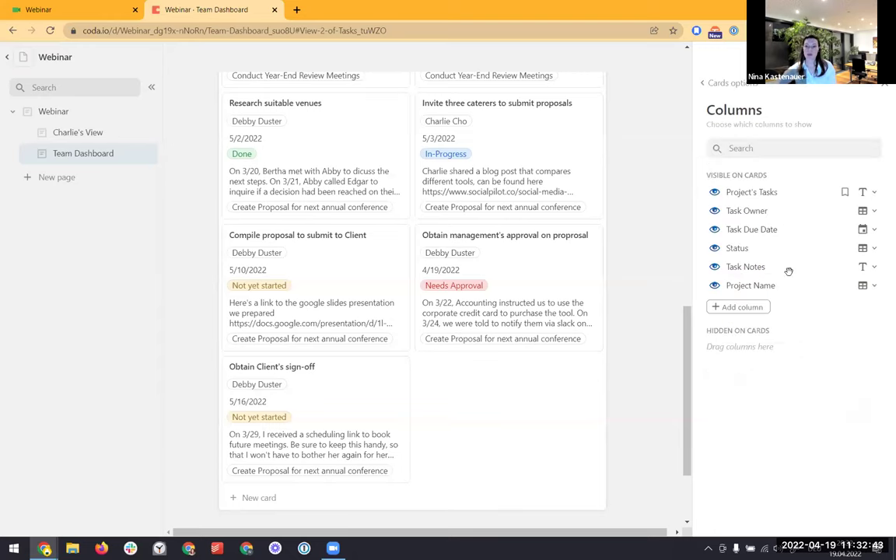
pyautogui.click(715, 213)
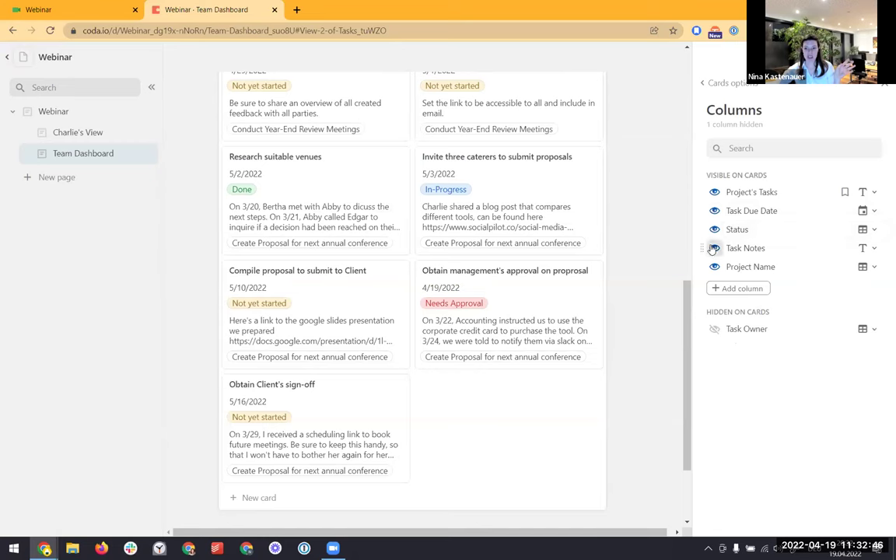
pyautogui.click(715, 248)
pyautogui.click(714, 248)
pyautogui.click(714, 230)
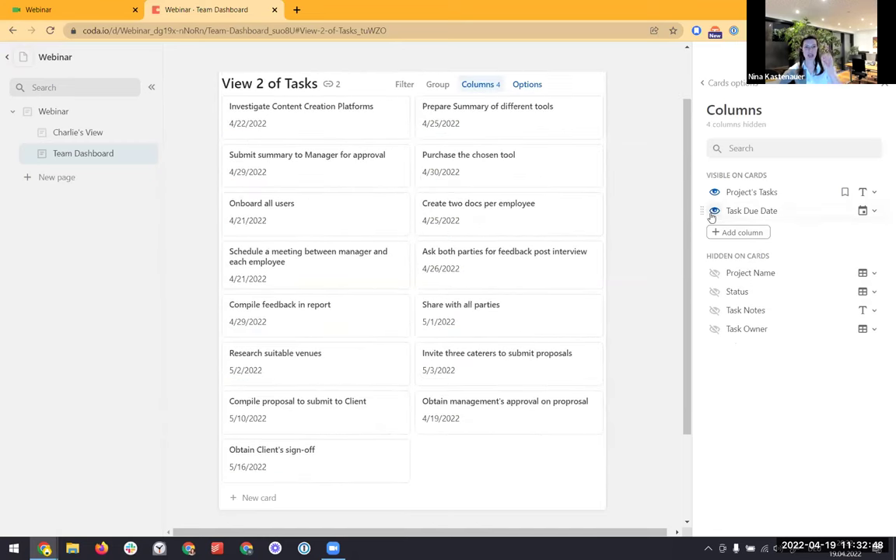
pyautogui.click(720, 82)
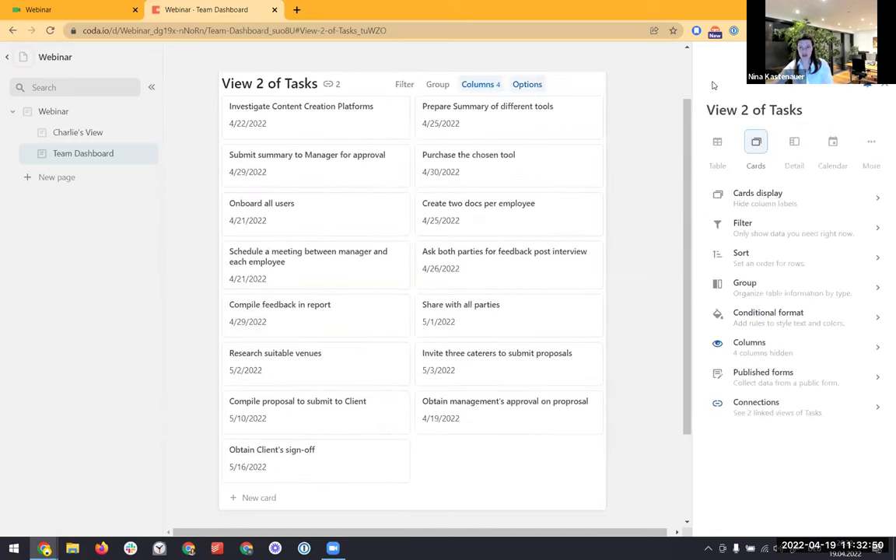
# Group the cards by Status with the groups laid out across the top
pyautogui.click(745, 284)
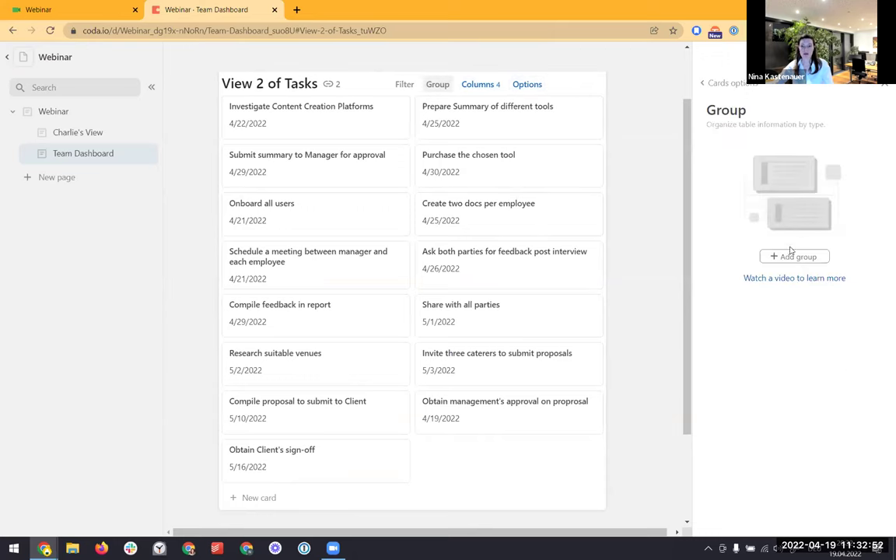
pyautogui.click(795, 256)
pyautogui.click(766, 166)
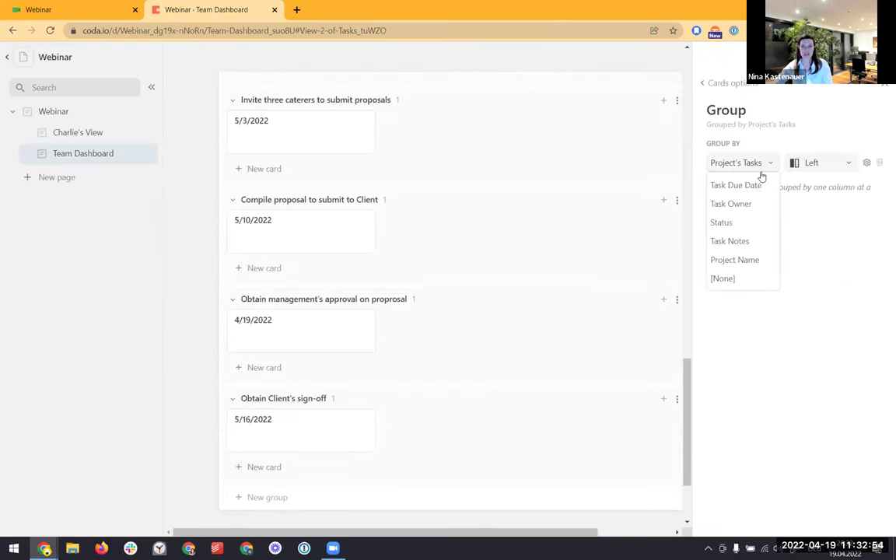
pyautogui.click(742, 222)
pyautogui.click(821, 165)
pyautogui.click(810, 202)
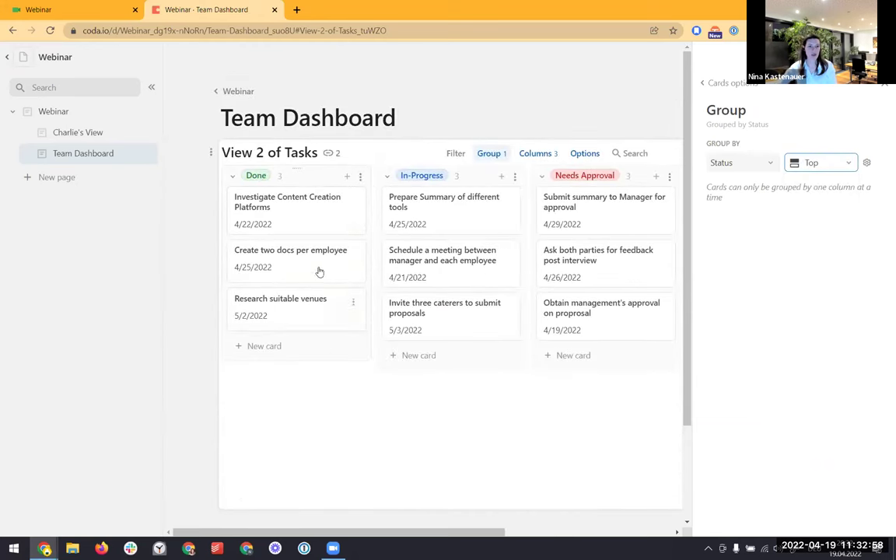
# Collapse Done at the right, put Not yet started first, and move Onboard all users to In-Progress
pyautogui.moveTo(312, 177); pyautogui.dragTo(571, 192)
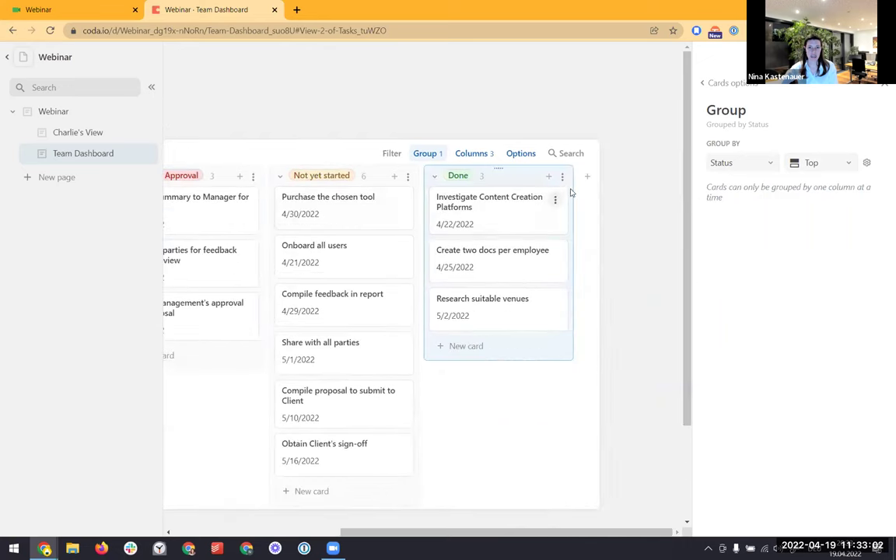
pyautogui.click(434, 177)
pyautogui.moveTo(477, 171); pyautogui.dragTo(232, 198)
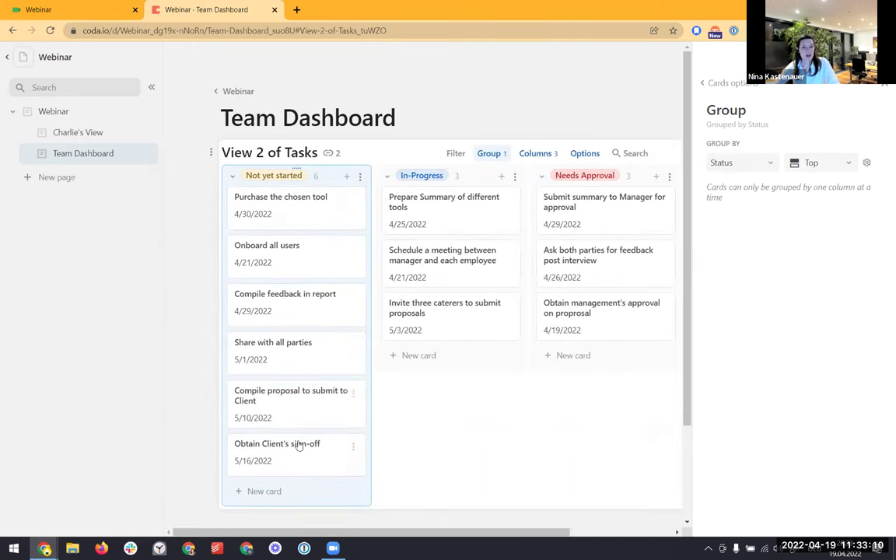
pyautogui.click(303, 257)
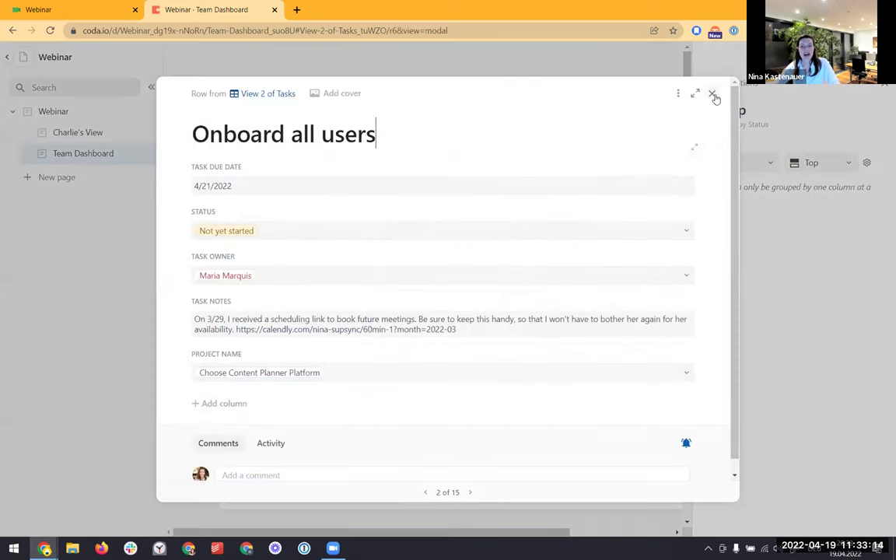
pyautogui.click(714, 96)
pyautogui.moveTo(352, 270); pyautogui.dragTo(424, 296)
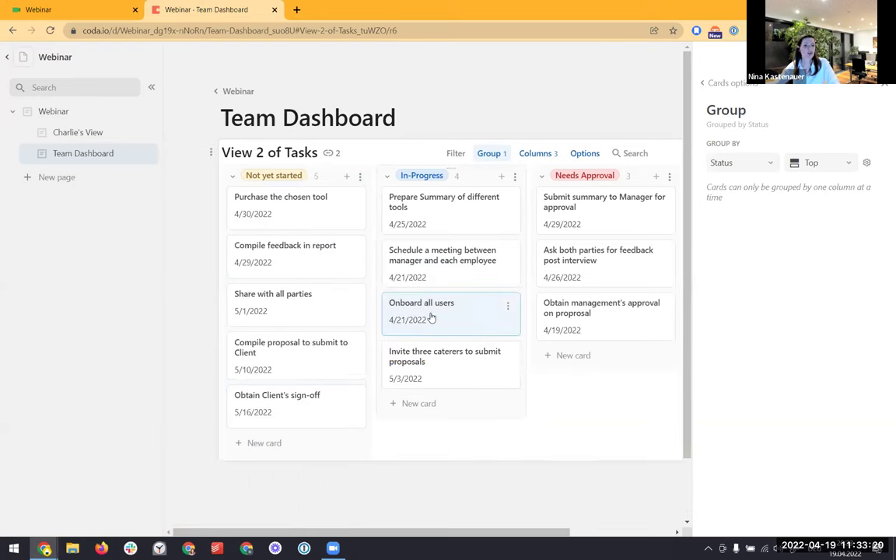
pyautogui.click(62, 113)
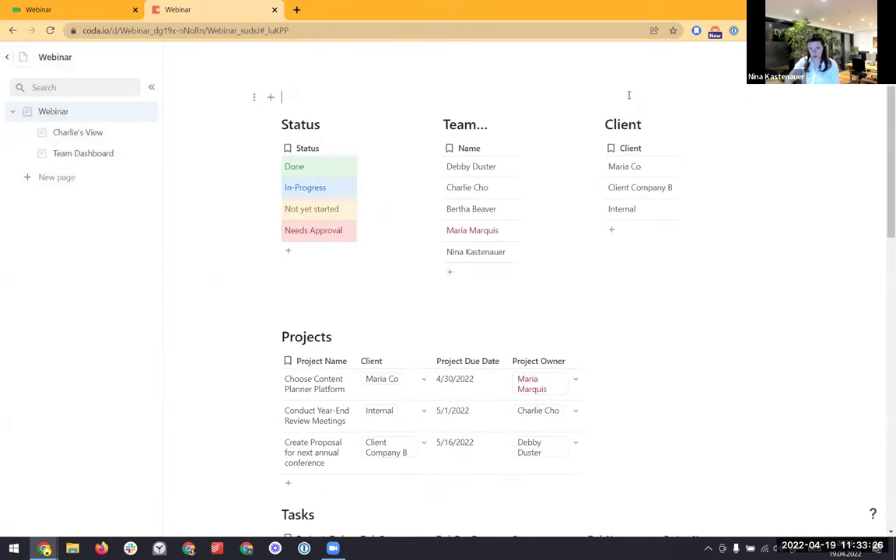
# Search the Webinar Tasks table for 'onboard' to confirm Onboard all users is In-Progress
pyautogui.scroll(-2, 696, 296)
pyautogui.click(698, 397)
pyautogui.write('c')
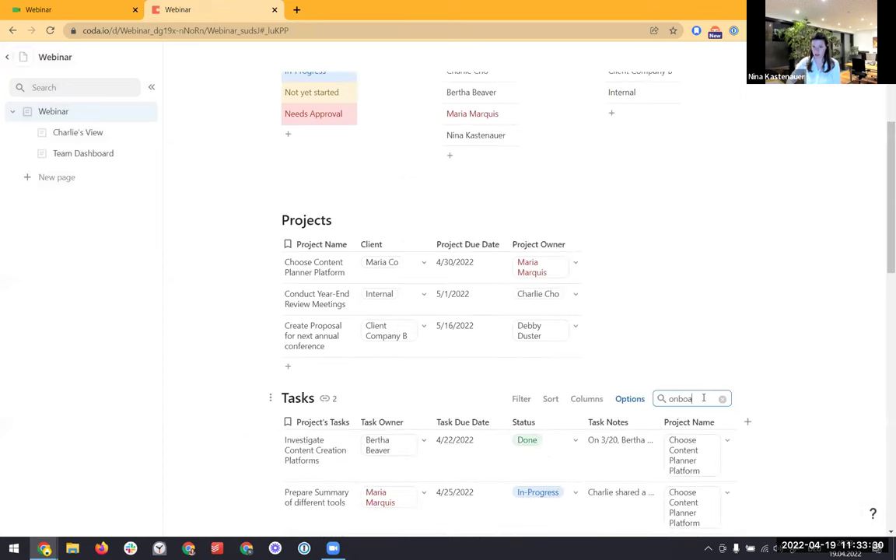
pyautogui.scroll(-1, 404, 483)
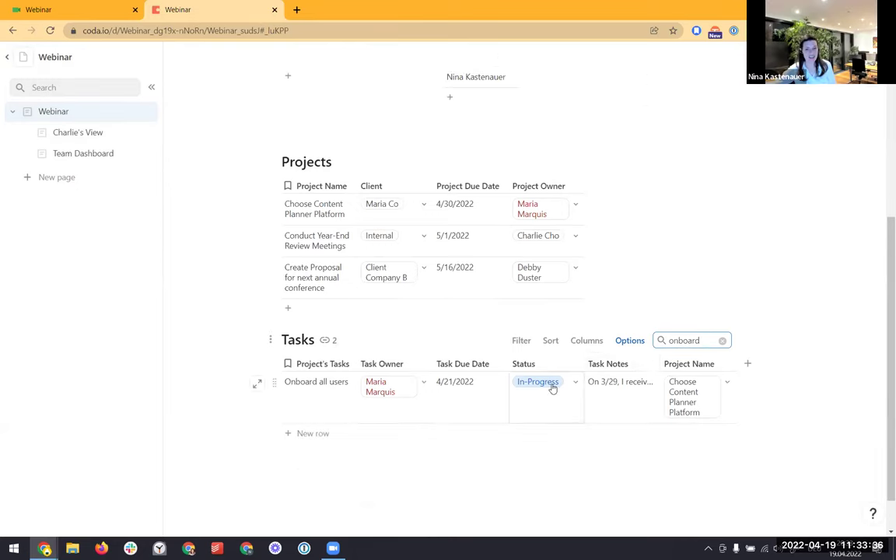
pyautogui.click(78, 154)
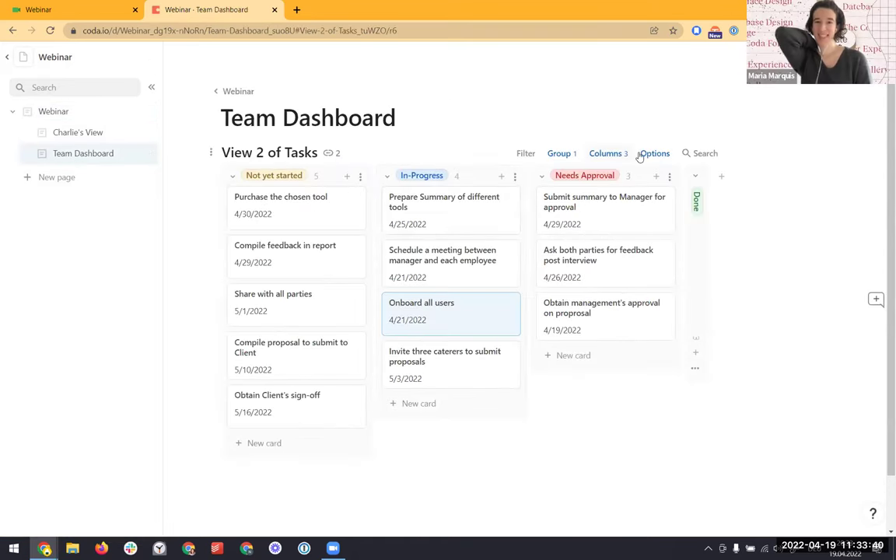
# Sort the board's cards by Task Due Date ascending, then detach the dashboard tab into a new window
pyautogui.click(640, 154)
pyautogui.click(772, 258)
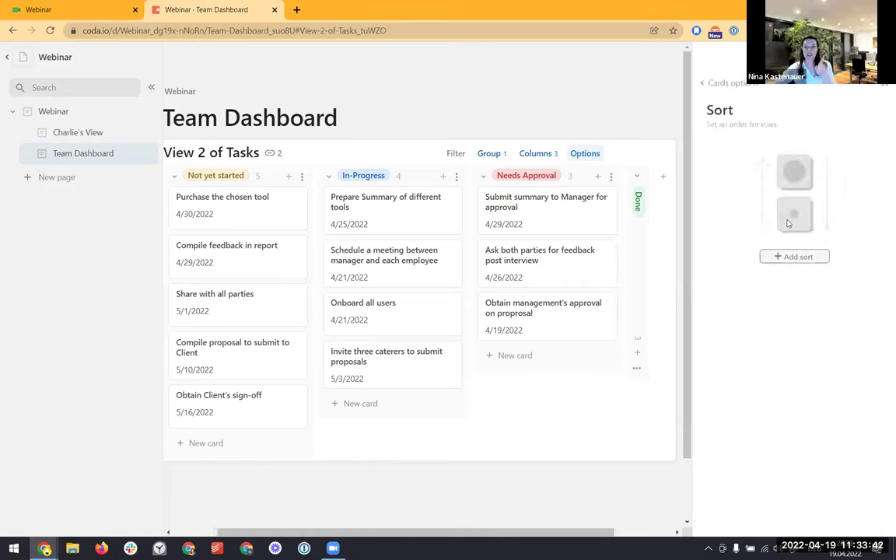
pyautogui.click(799, 258)
pyautogui.click(747, 149)
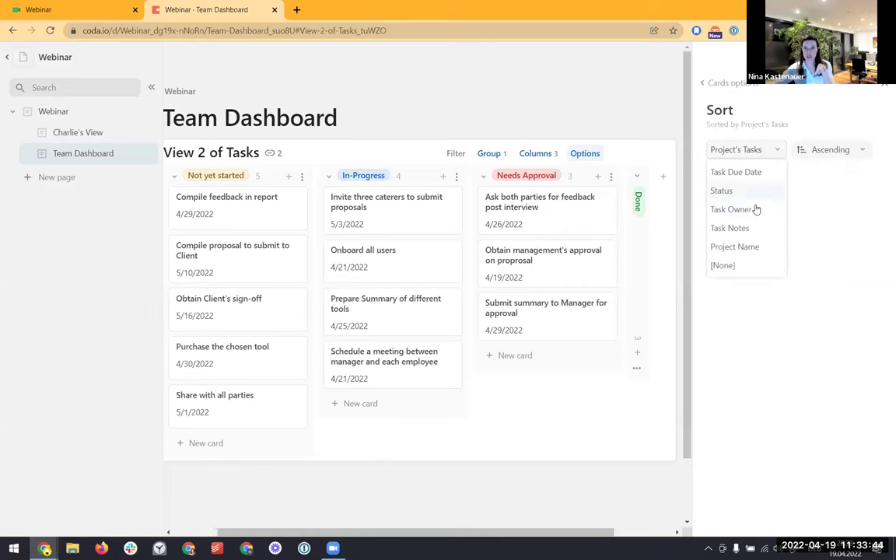
pyautogui.click(737, 172)
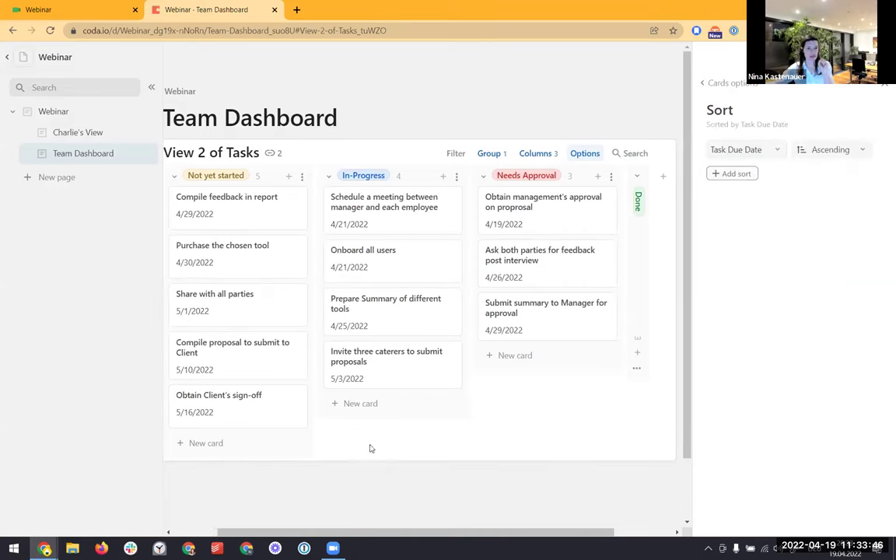
pyautogui.click(367, 476)
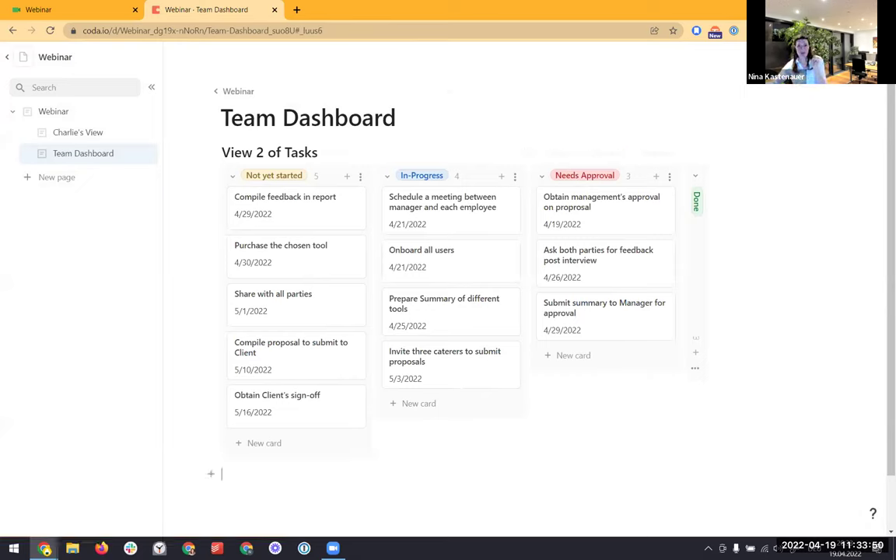
pyautogui.moveTo(53, 11); pyautogui.dragTo(895, 77)
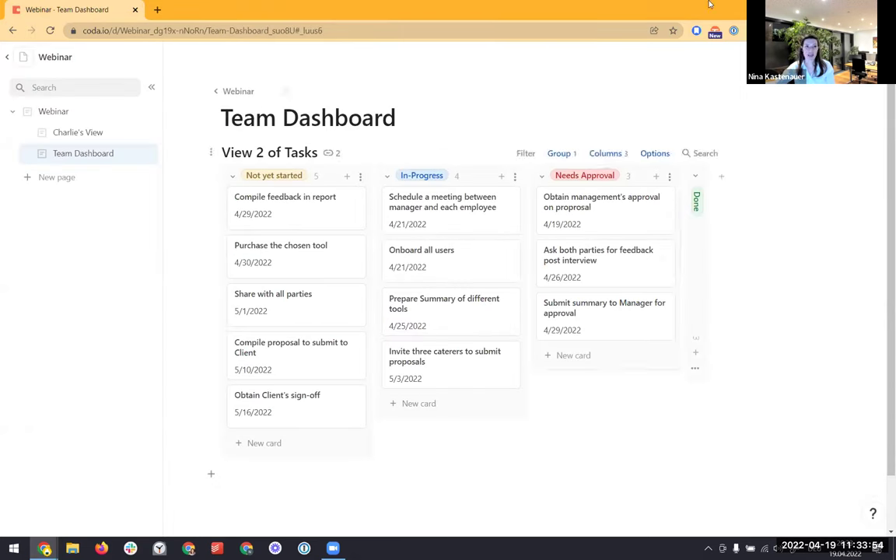
# Dock the dashboard window on the left half, with the Webinar doc filling the right
pyautogui.moveTo(405, 11); pyautogui.dragTo(407, 73)
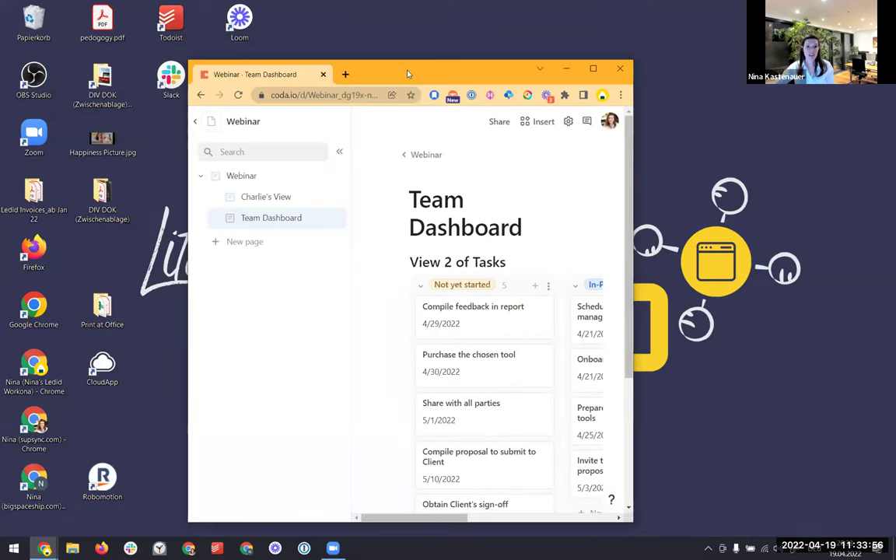
pyautogui.moveTo(8, 53); pyautogui.dragTo(1, 52)
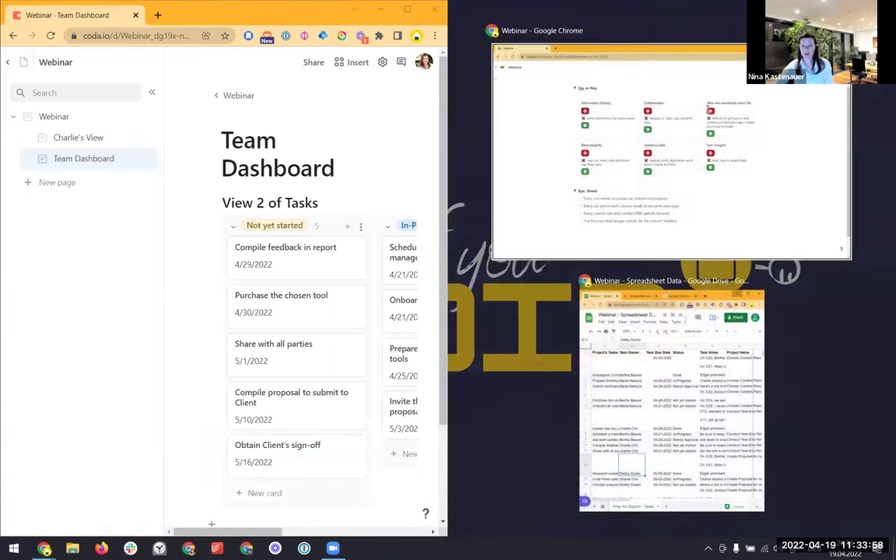
pyautogui.click(670, 150)
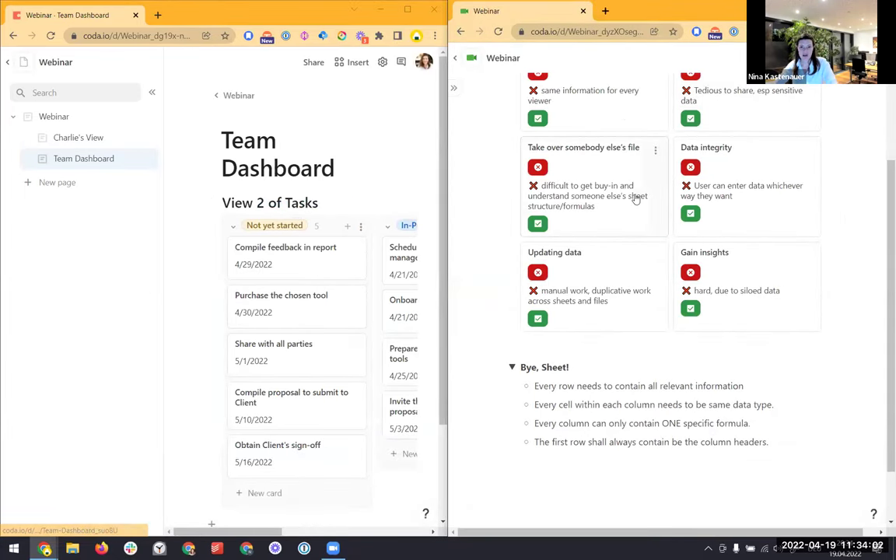
# Collapse Bye, Sheet! and add pro points to the Information Display and Collaboration cards
pyautogui.scroll(1, 614, 202)
pyautogui.scroll(1, 543, 233)
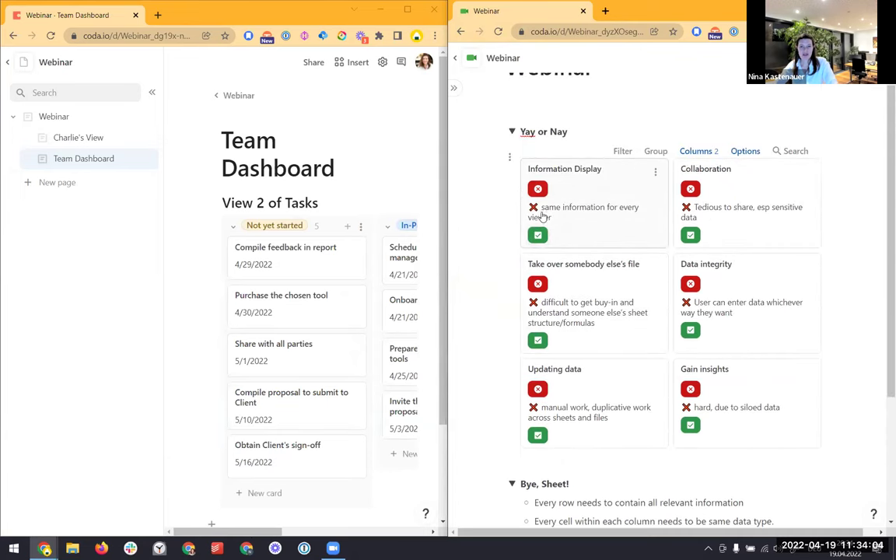
pyautogui.click(512, 484)
pyautogui.click(536, 237)
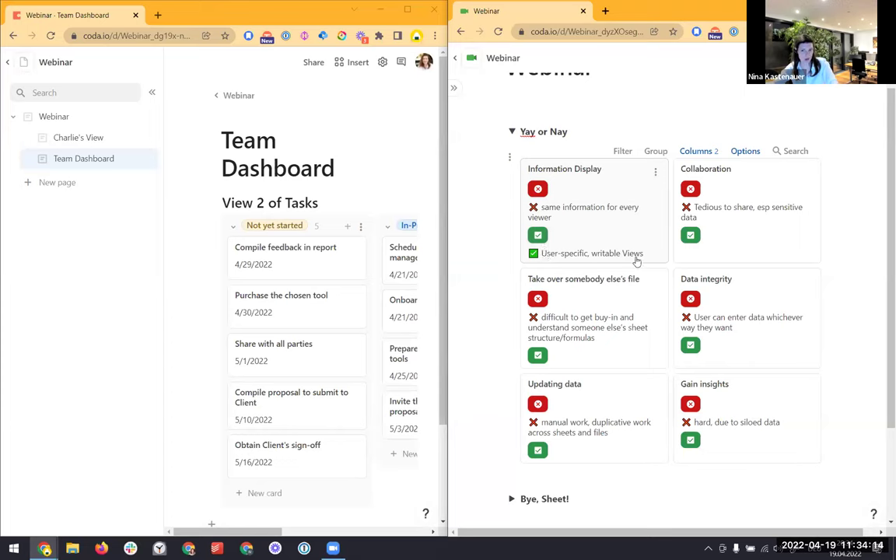
pyautogui.click(691, 236)
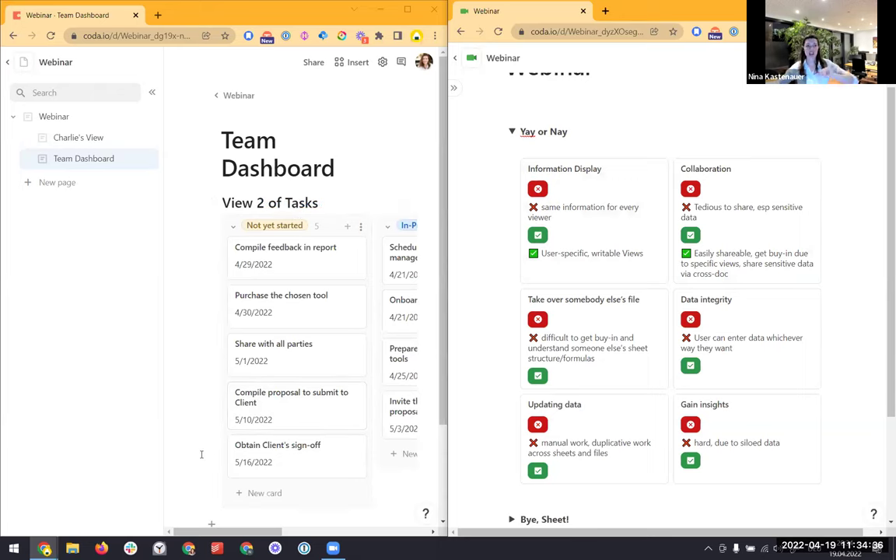
# Create a new blank page and @-mention the team member, replacing a wrongly inserted task mention
pyautogui.click(92, 183)
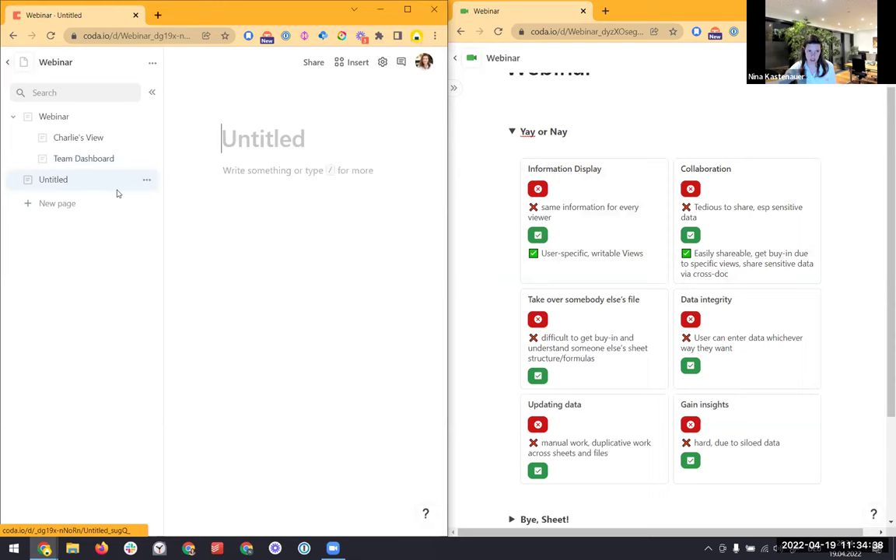
pyautogui.write('@Mar')
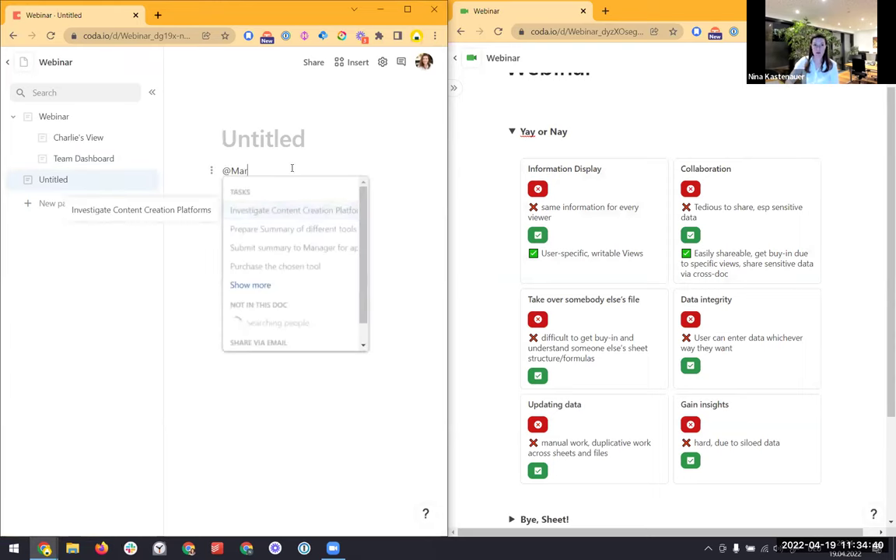
pyautogui.press('Down')
pyautogui.press('Down')
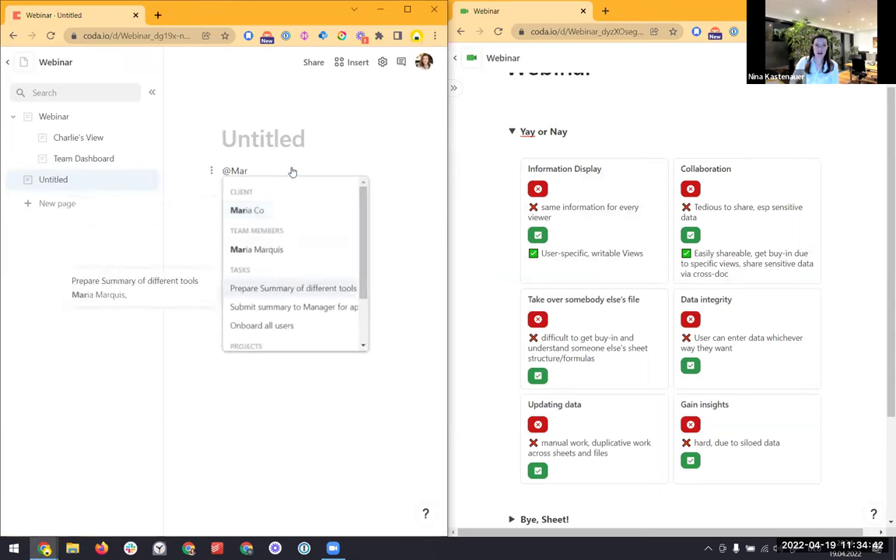
pyautogui.press('Return')
pyautogui.moveTo(292, 171)
pyautogui.press('BackSpace')
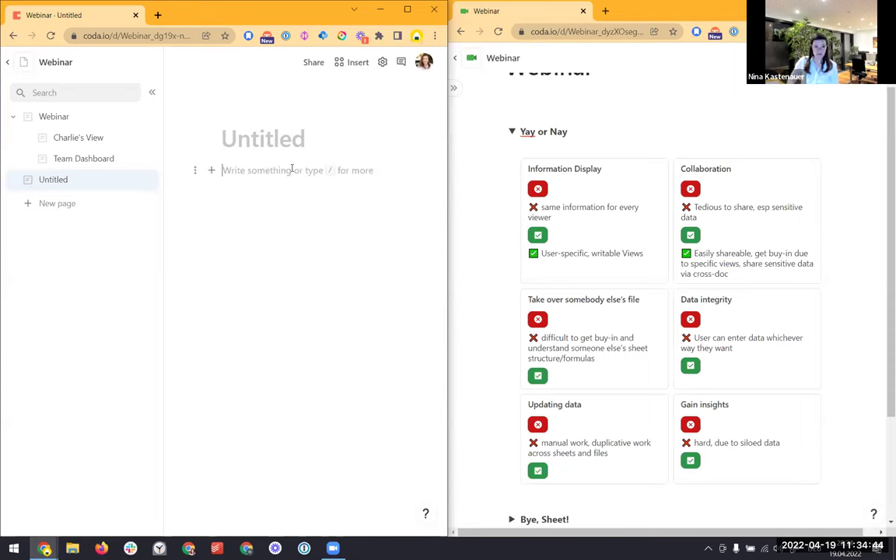
pyautogui.write('@Mar')
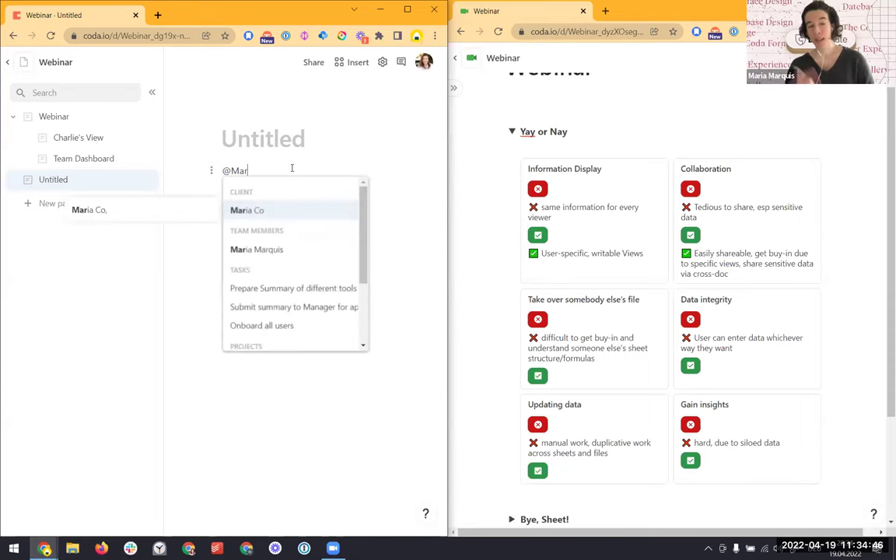
pyautogui.press('Return')
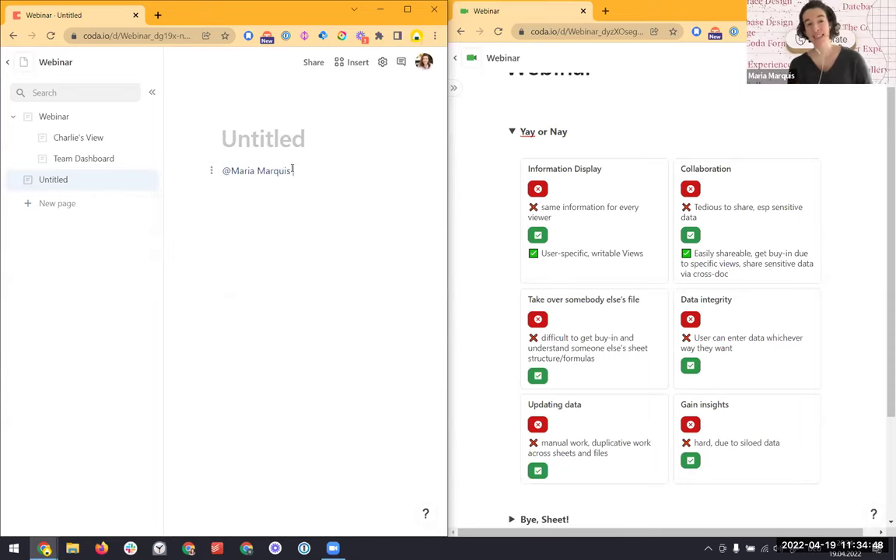
# On a new line, insert the 'Submit summary to Manager for approval' mention, then paste over it
pyautogui.press('Return')
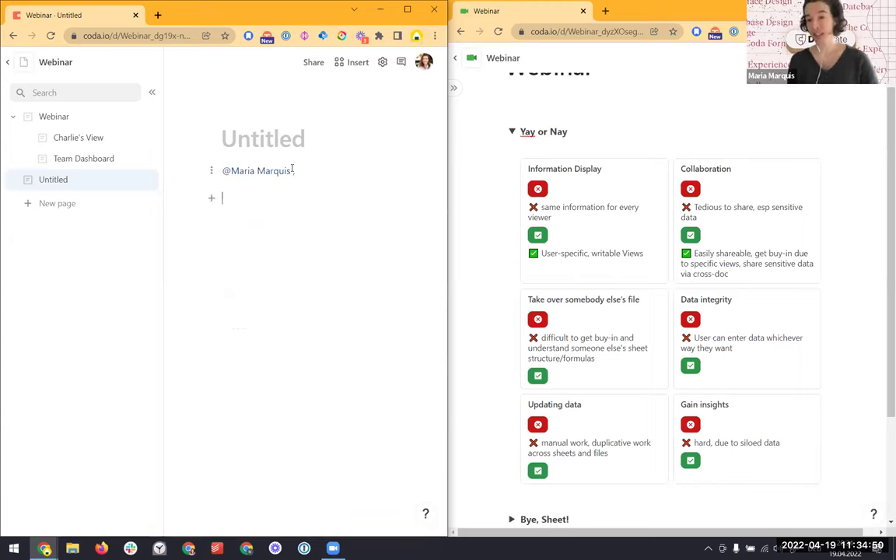
pyautogui.write('@m')
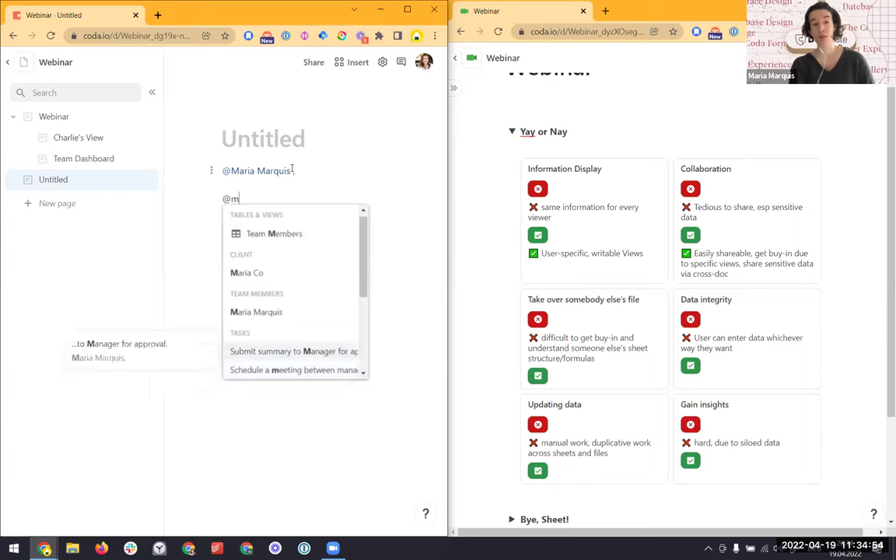
pyautogui.press('Return')
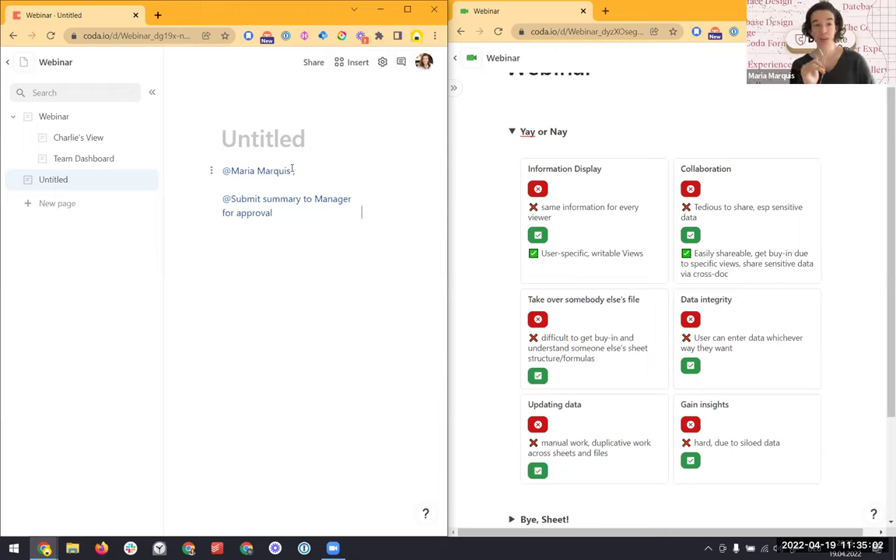
pyautogui.hotkey('ctrl', 'a')
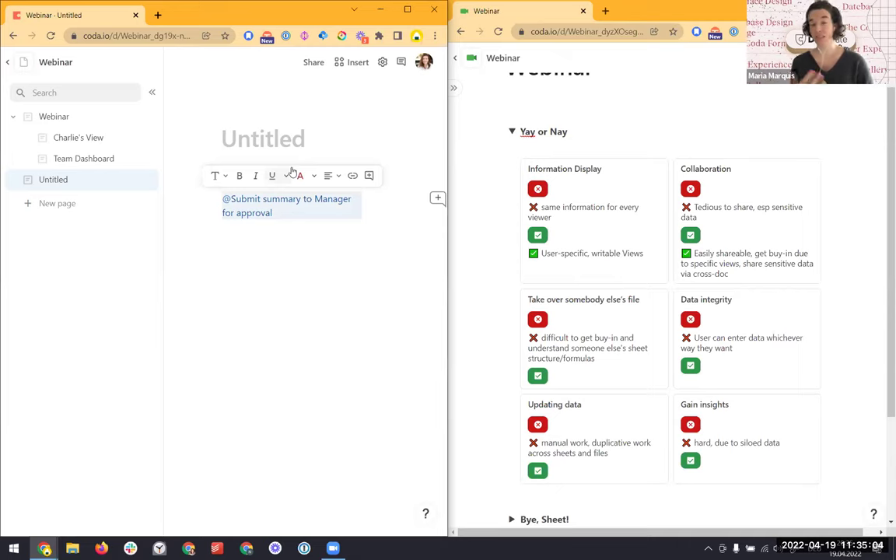
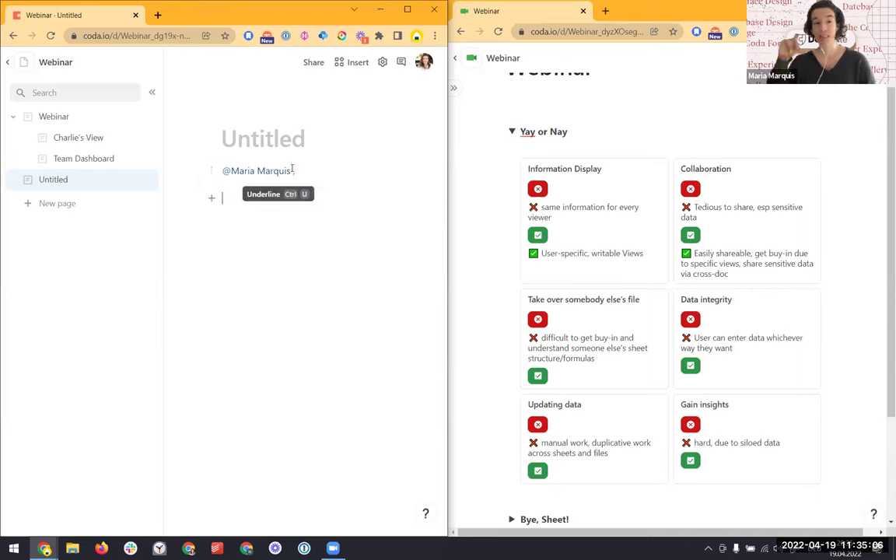
# Enter the formula =Tasks.filter(Task Owner = the team member).Count(), showing 3
pyautogui.write('=')
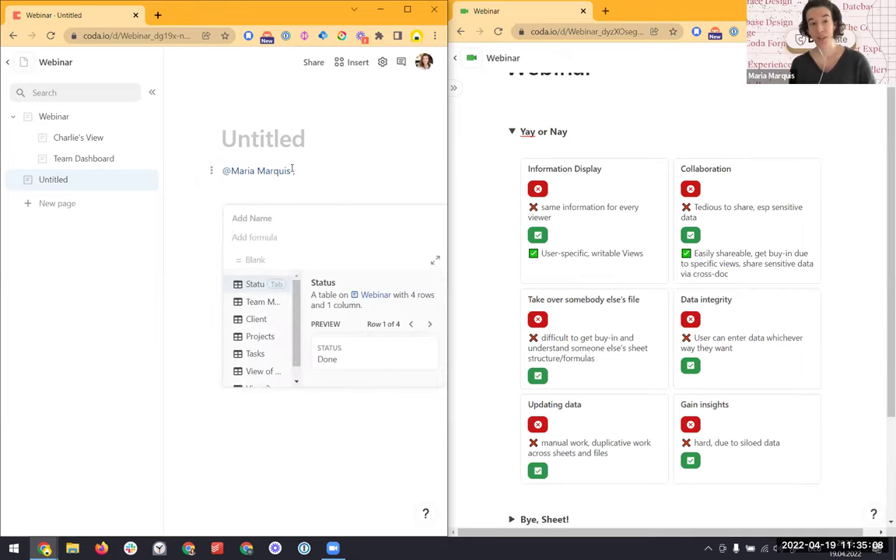
pyautogui.write('tasks')
pyautogui.press('Tab')
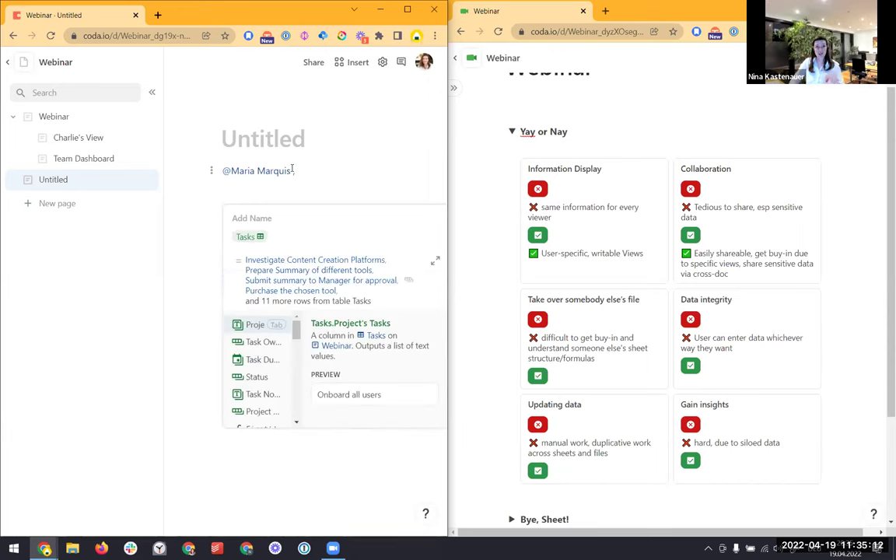
pyautogui.write(".filter(Project's Tasks")
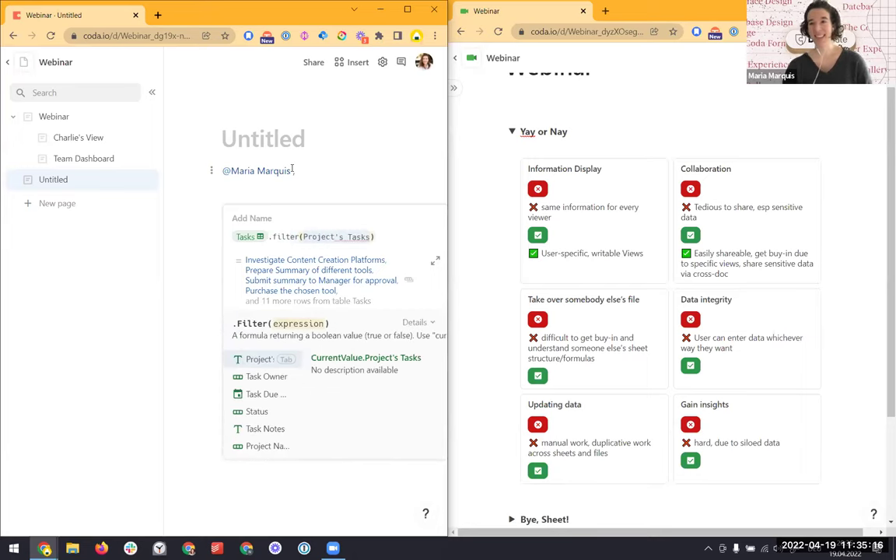
pyautogui.press('Down')
pyautogui.press('Tab')
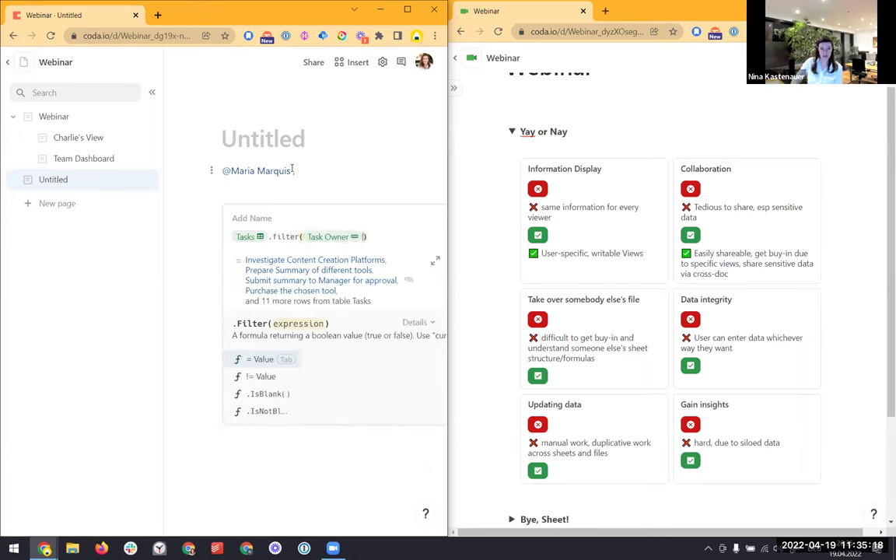
pyautogui.press('Tab')
pyautogui.press('Down')
pyautogui.press('Down')
pyautogui.press('Down')
pyautogui.press('Tab')
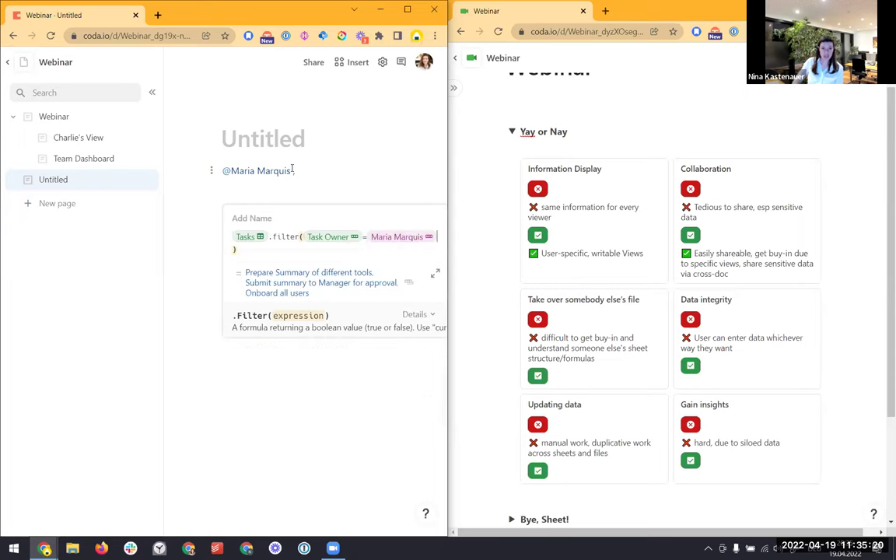
pyautogui.write('.count(')
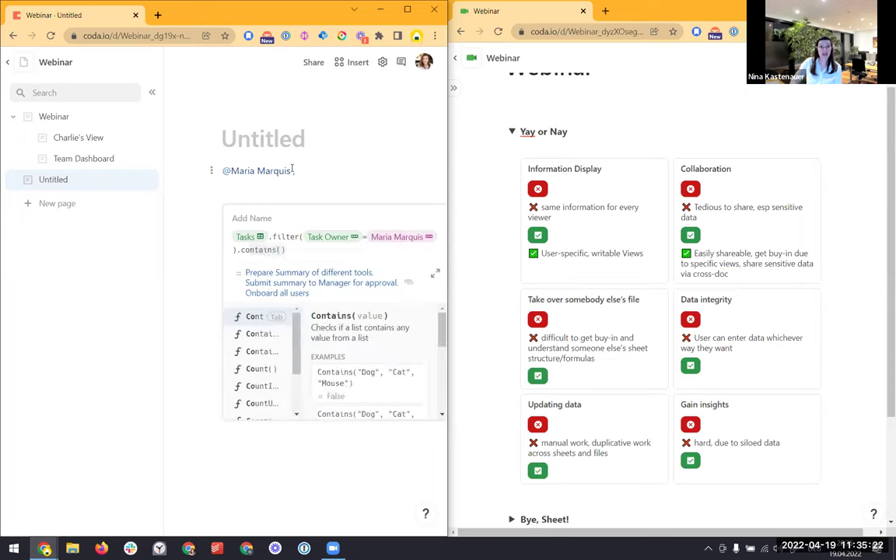
pyautogui.press('Return')
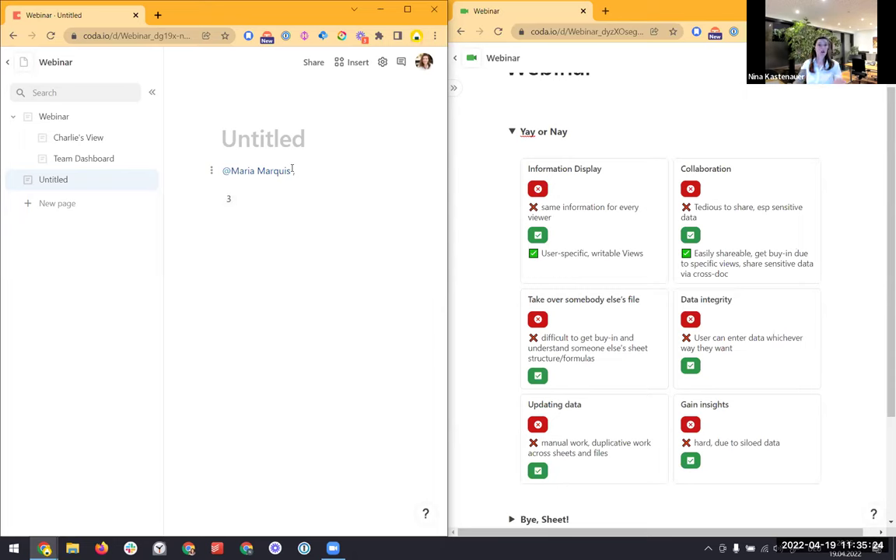
# Write 'Hi' before the mention and 'you have 3 open tasks.' around the count
pyautogui.press('Left')
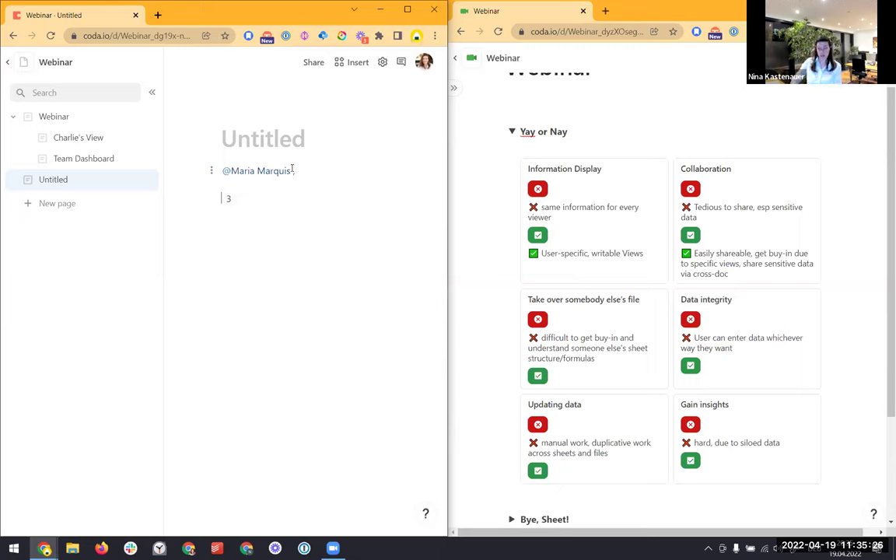
pyautogui.press('Up')
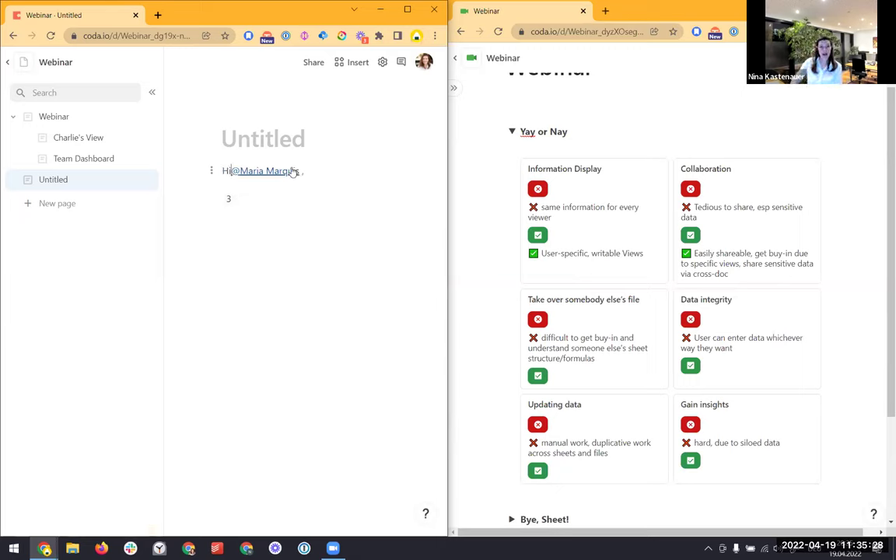
pyautogui.write('you have 3 open tasks.')
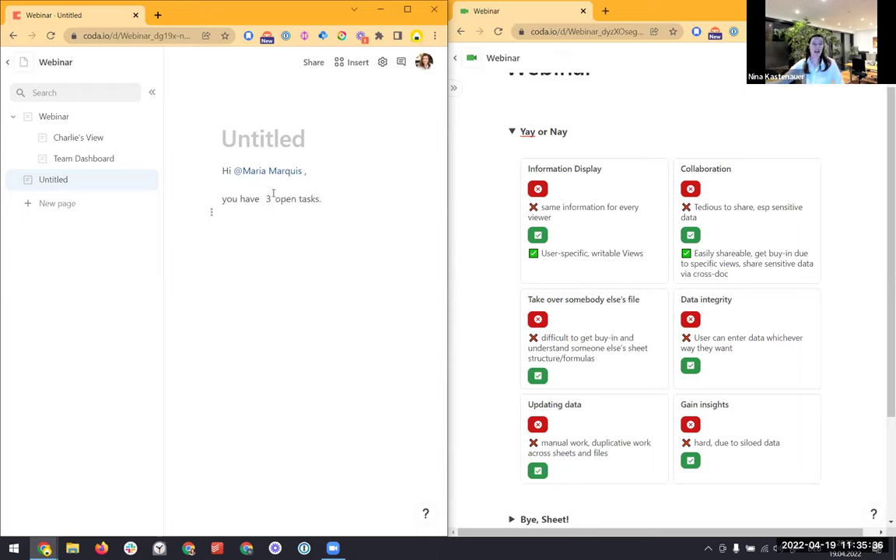
# On the Webinar page, give Onboard all users a different Task Owner, then return to Untitled
pyautogui.click(72, 139)
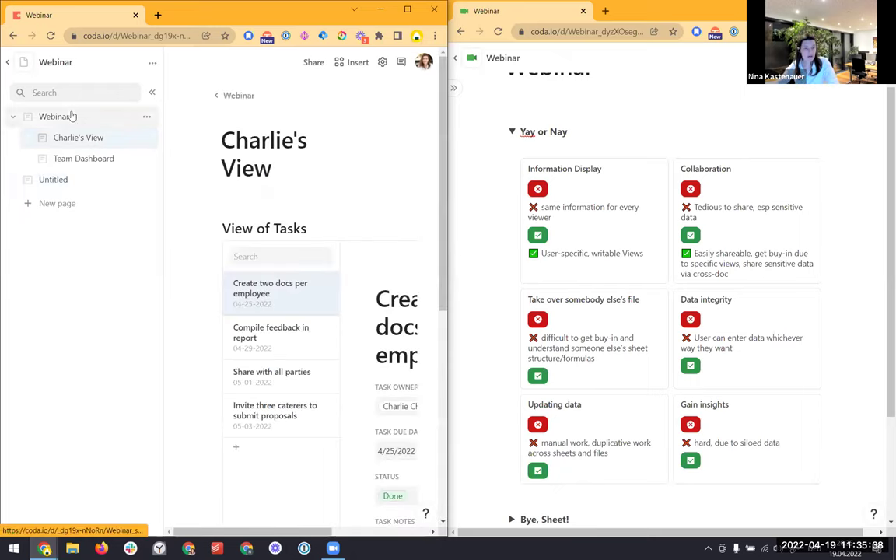
pyautogui.click(71, 116)
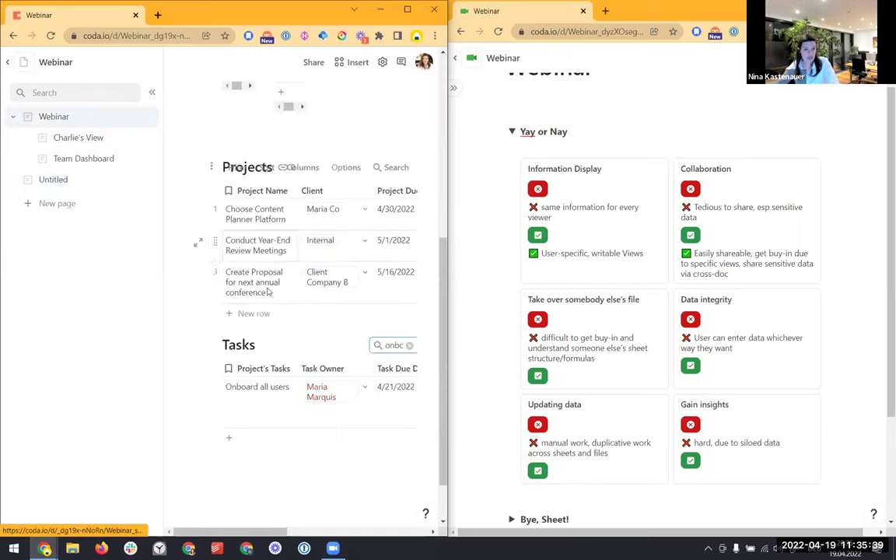
pyautogui.click(364, 390)
pyautogui.click(334, 442)
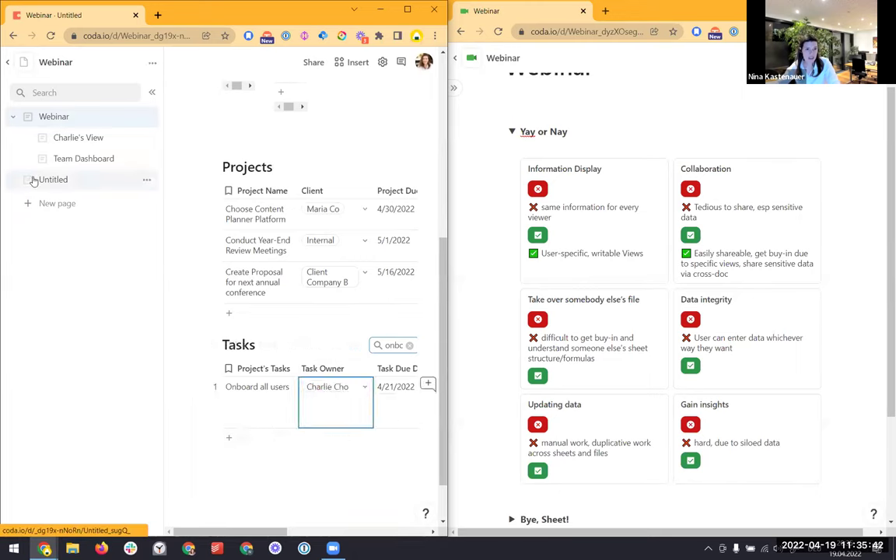
pyautogui.click(34, 180)
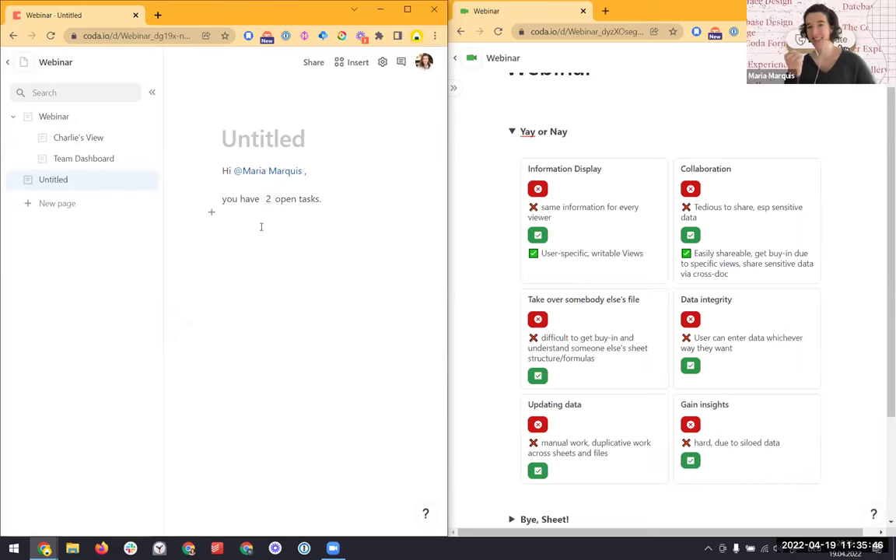
pyautogui.moveTo(244, 197); pyautogui.dragTo(268, 201)
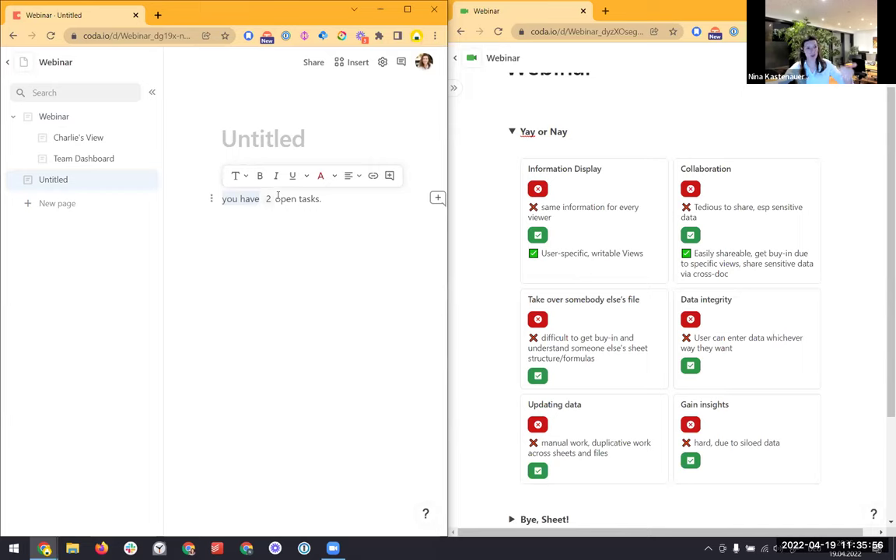
pyautogui.click(275, 211)
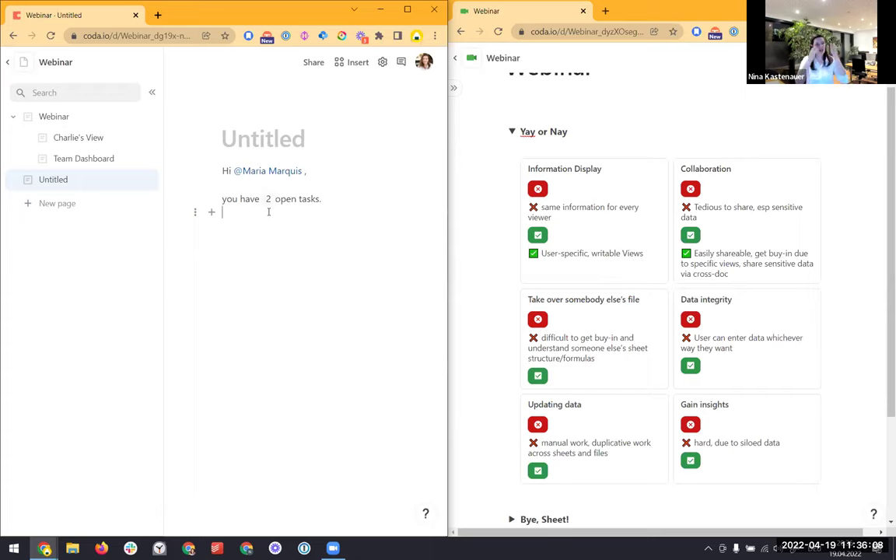
# Type 'Please remember to do the following:' on a new line, correcting the typo, and start another line
pyautogui.press('Return')
pyautogui.write('Please remember to do the following:')
pyautogui.press('Return')
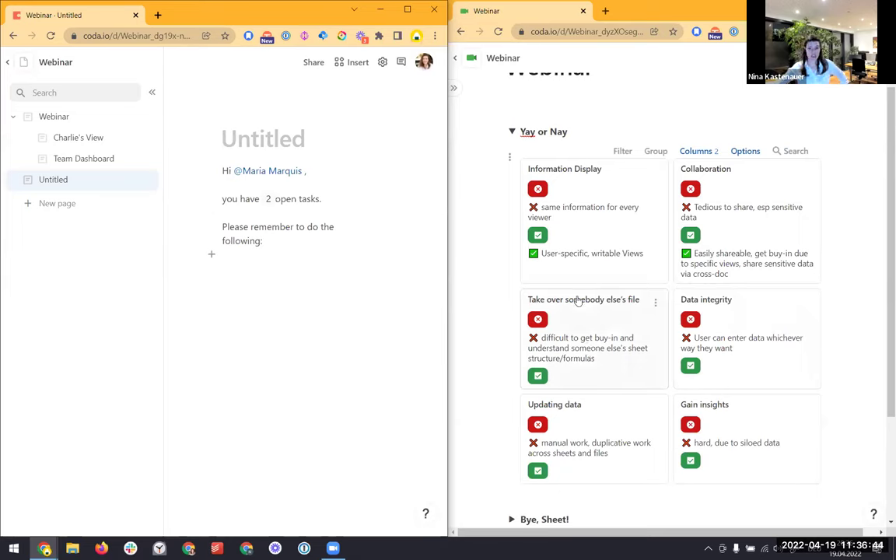
# Show the pros on Take over somebody else's file and Data integrity cards, then go to Team Dashboard
pyautogui.click(538, 375)
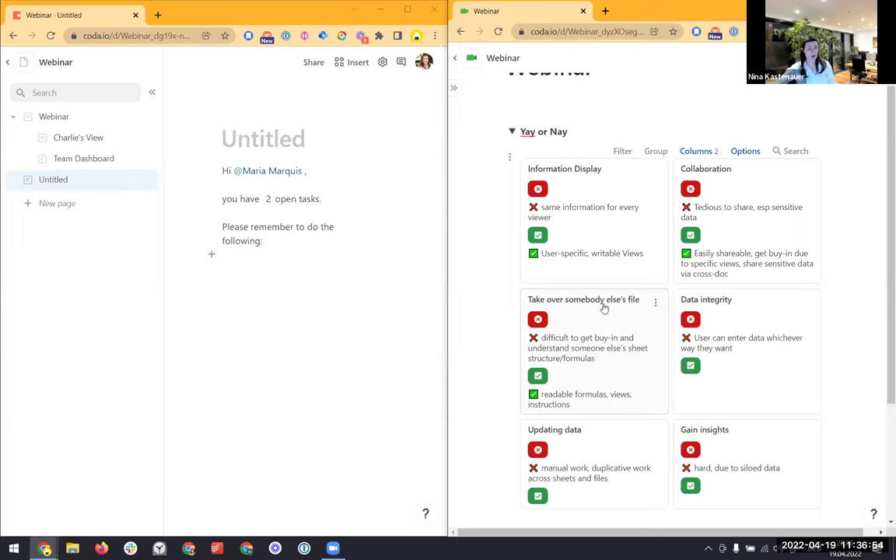
pyautogui.click(690, 375)
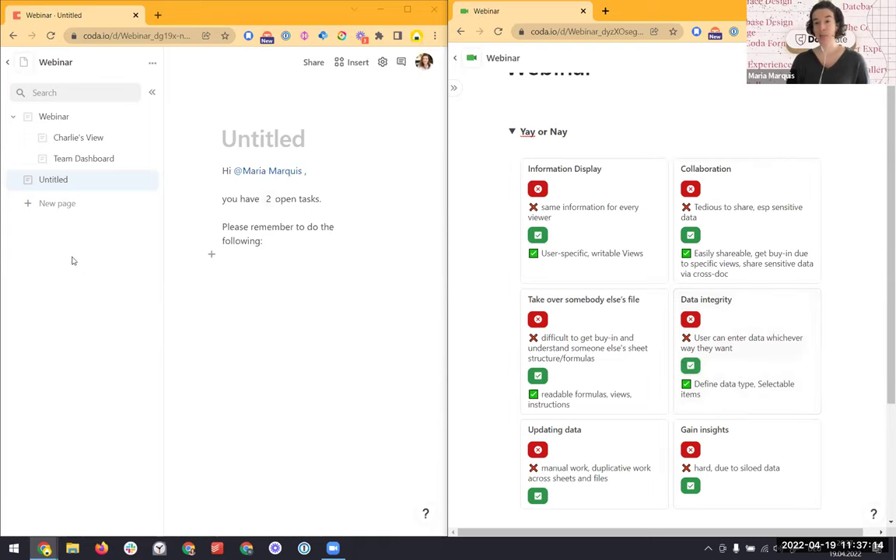
pyautogui.click(91, 162)
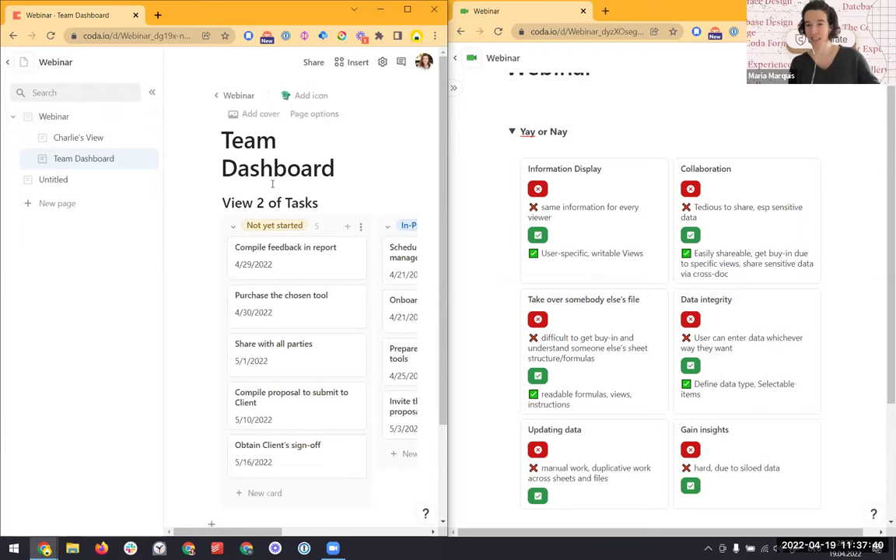
# Hide the sidebar, insert View 3 of Tasks below the board via /tasks, and display it as a chart
pyautogui.click(152, 92)
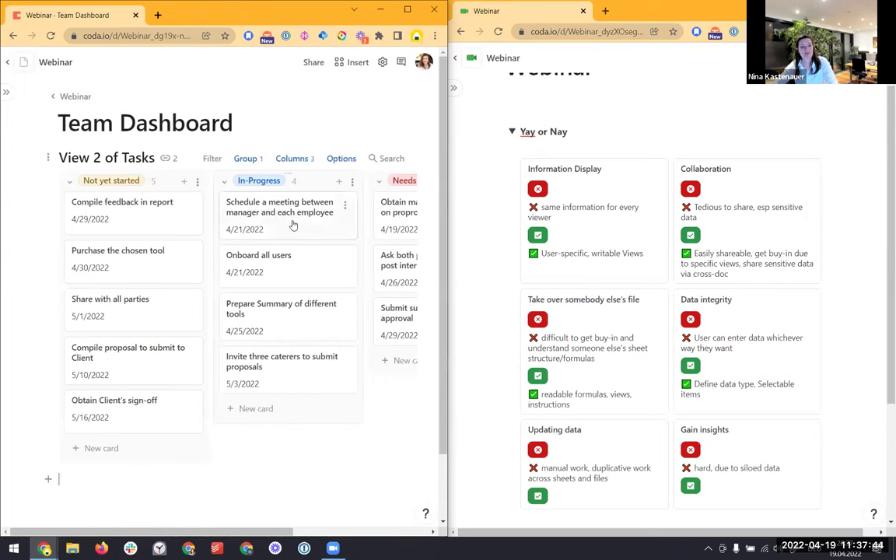
pyautogui.scroll(-1, 293, 225)
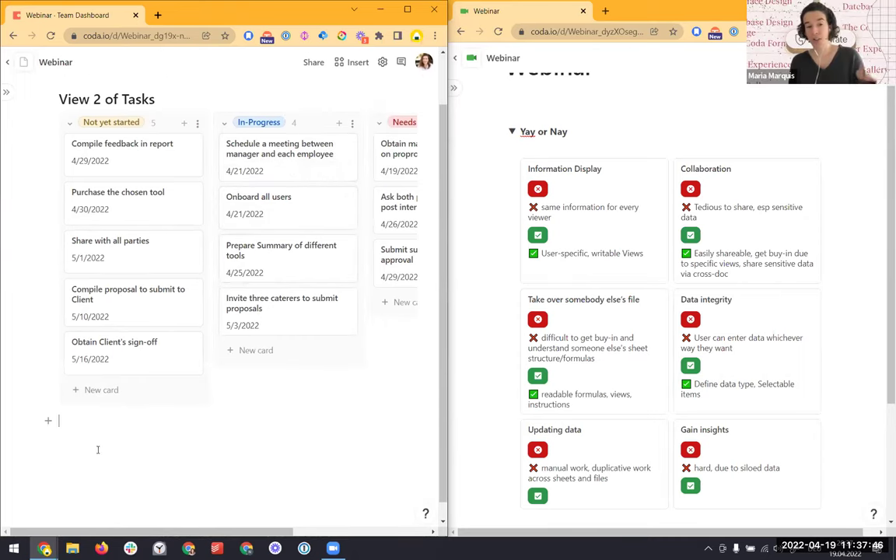
pyautogui.write('/tasks')
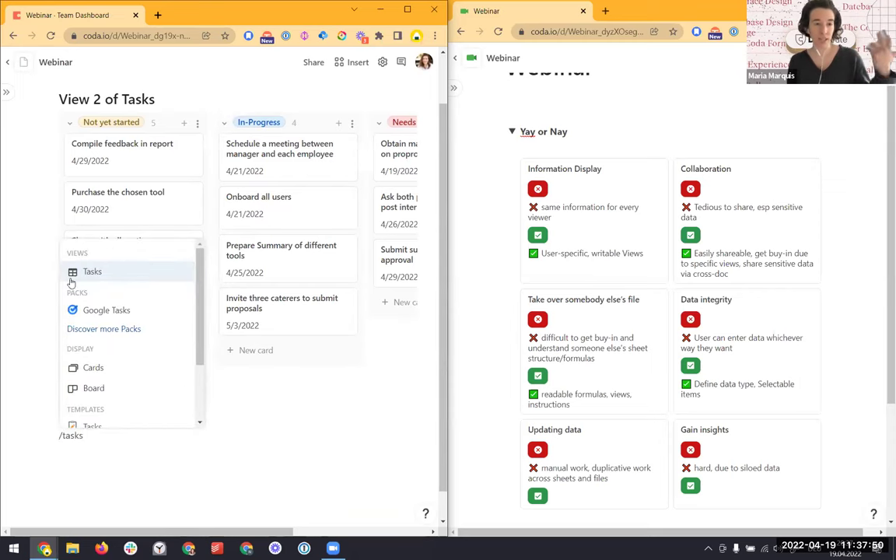
pyautogui.click(75, 274)
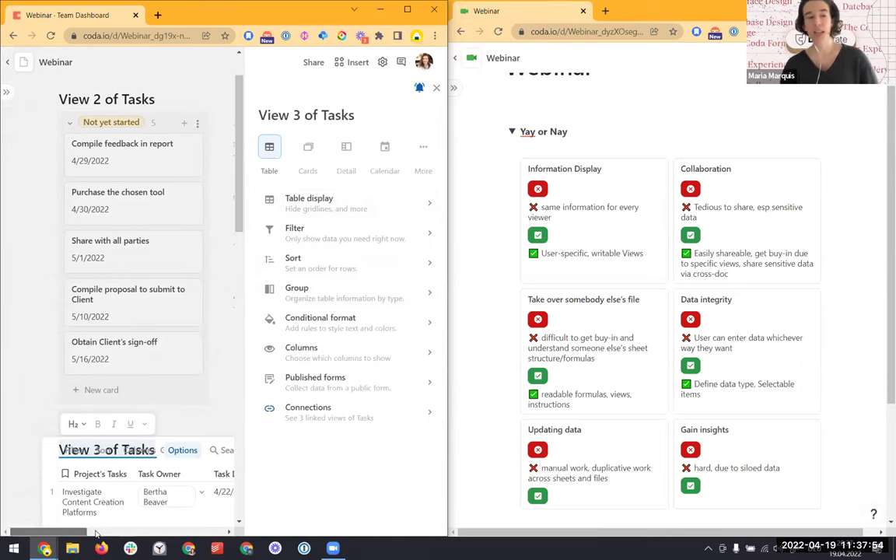
pyautogui.click(421, 148)
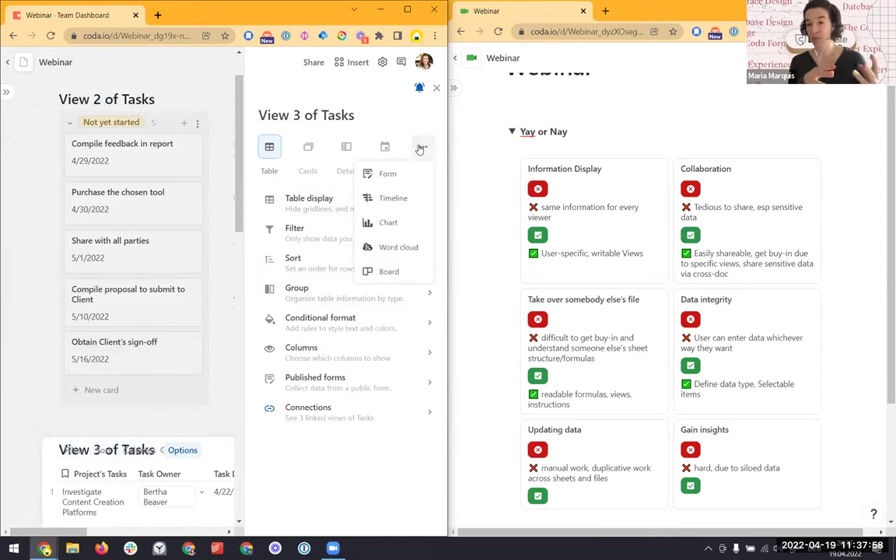
pyautogui.click(390, 222)
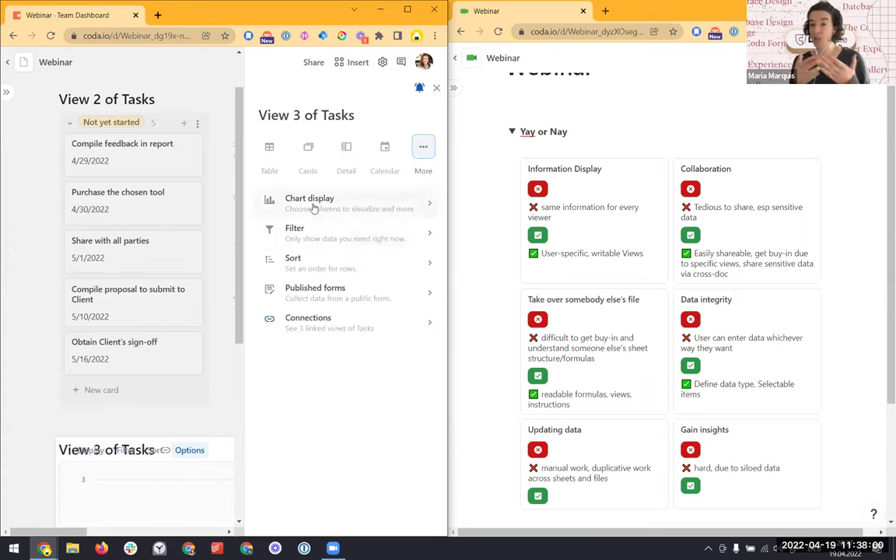
pyautogui.scroll(-2, 189, 343)
pyautogui.scroll(-1, 189, 343)
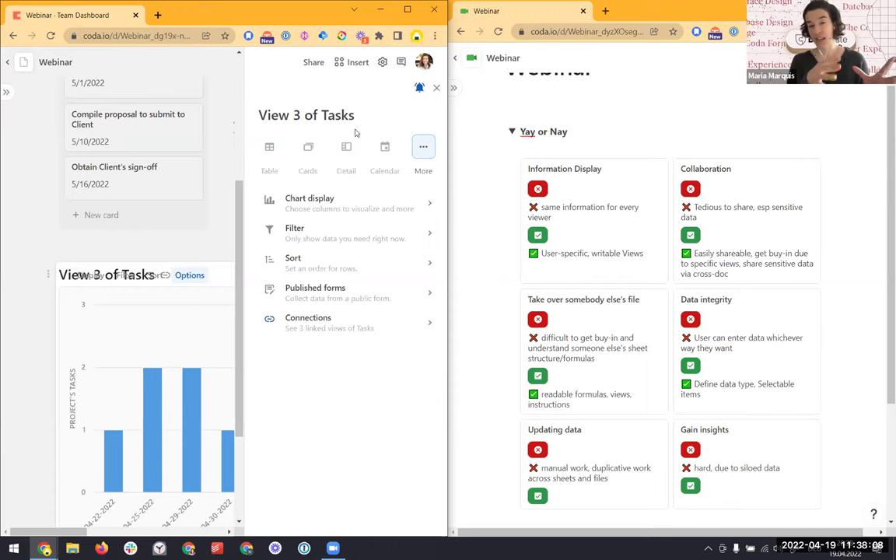
pyautogui.moveTo(481, 9); pyautogui.dragTo(485, 14)
# Maximize the doc window and insert another Tasks view below the bar chart, displayed as a chart
pyautogui.press('super+Down')
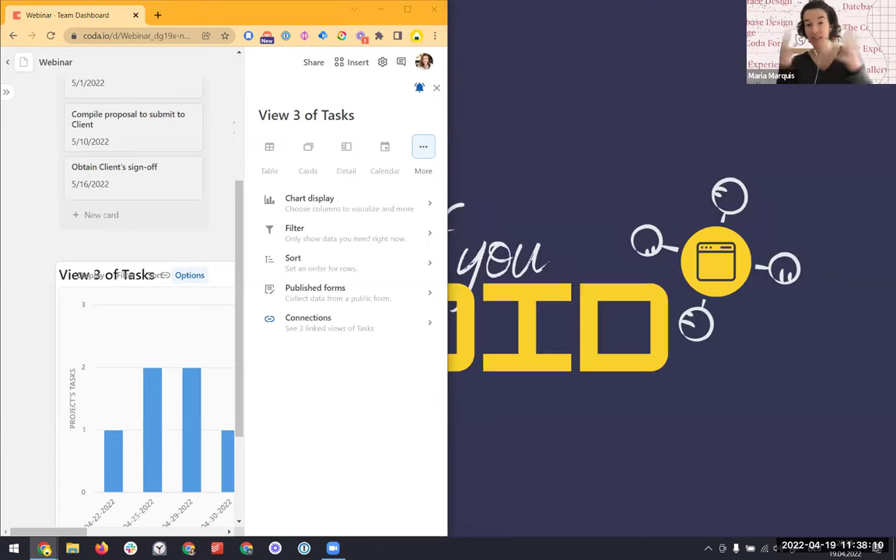
pyautogui.doubleClick(367, 10)
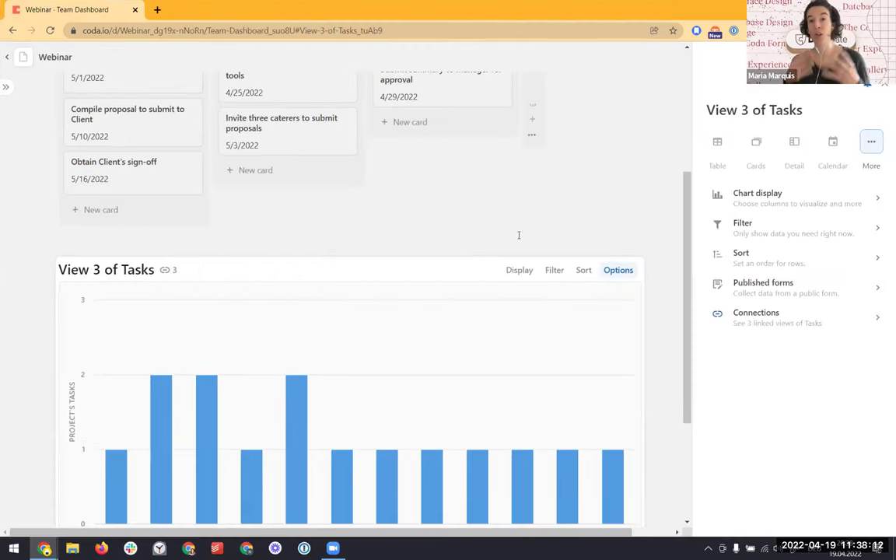
pyautogui.scroll(-3, 76, 480)
pyautogui.click(99, 474)
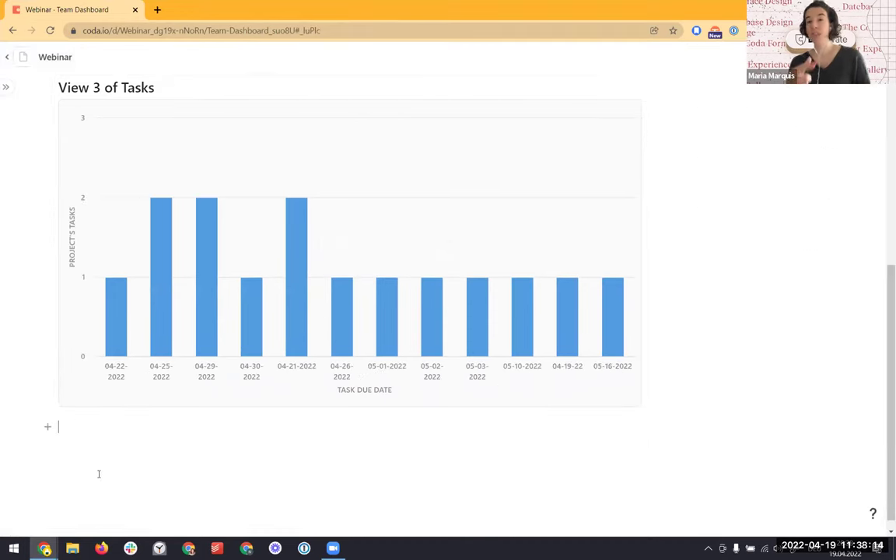
pyautogui.write('/tasks')
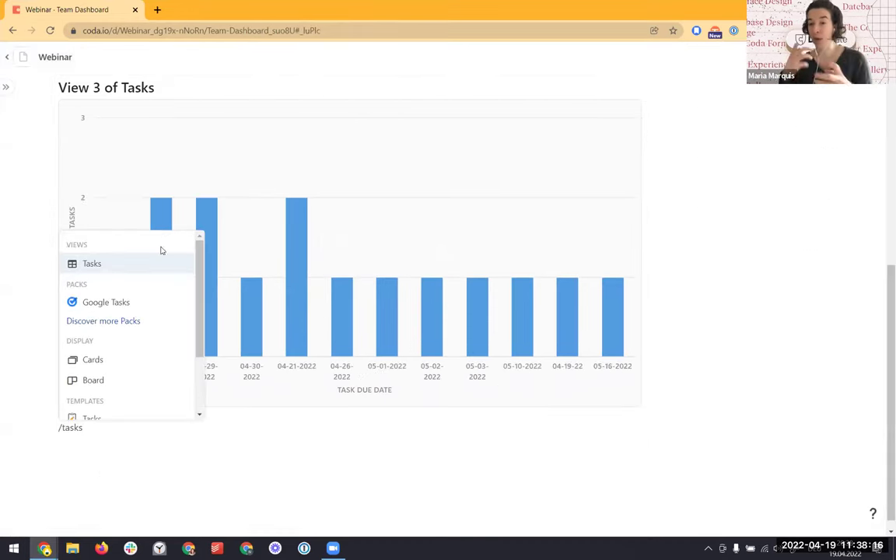
pyautogui.click(128, 263)
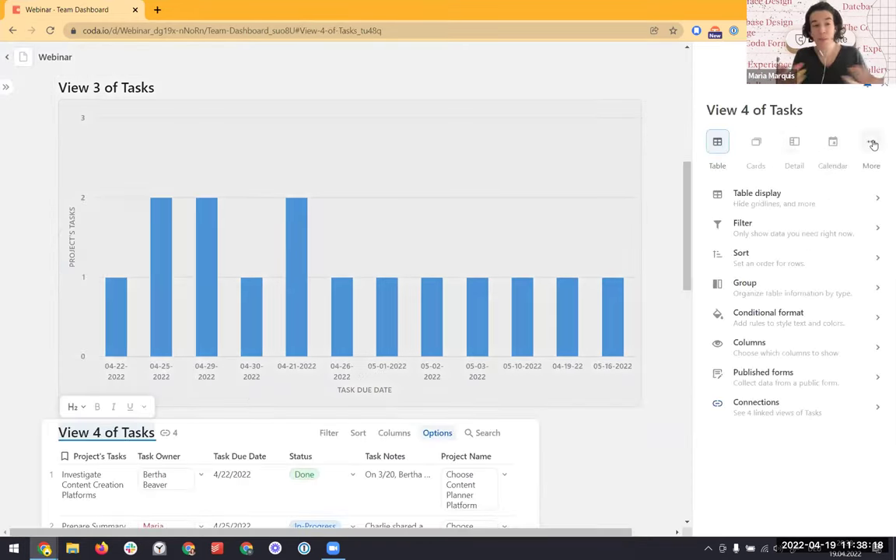
pyautogui.click(873, 143)
pyautogui.click(838, 217)
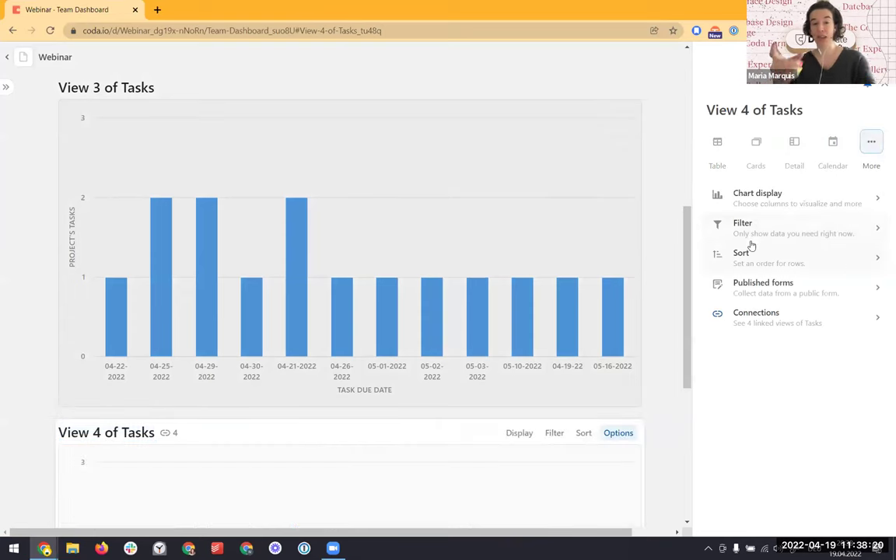
# Set its chart type to Pie Chart and place it beside View 3's bar chart
pyautogui.click(704, 198)
pyautogui.click(774, 151)
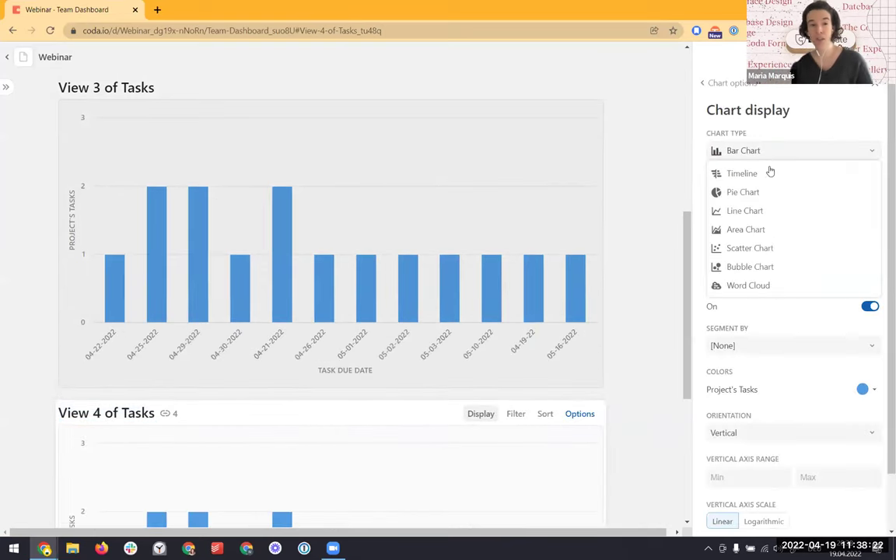
pyautogui.click(763, 192)
pyautogui.moveTo(47, 413); pyautogui.dragTo(612, 182)
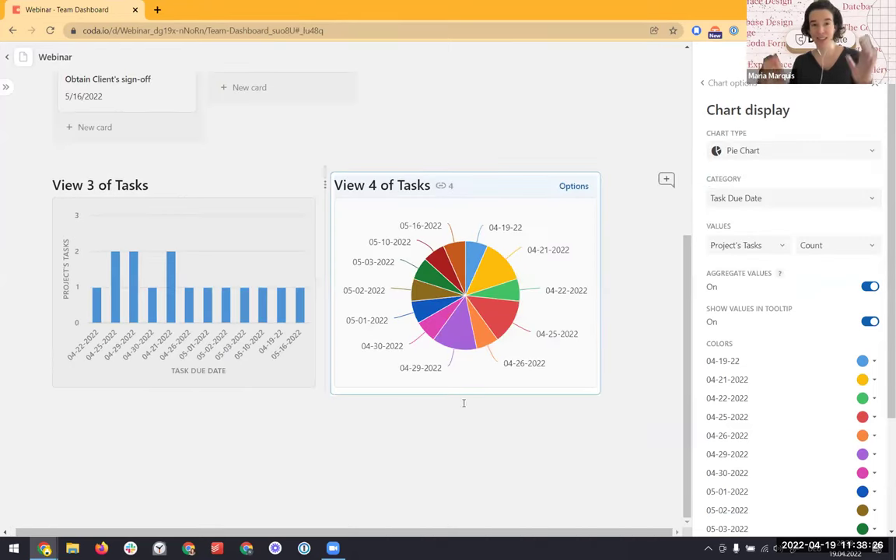
pyautogui.click(376, 419)
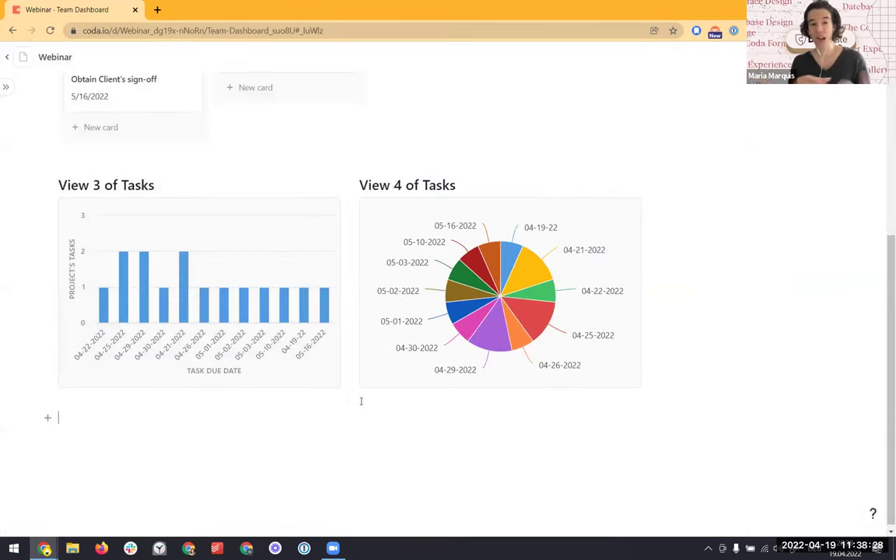
pyautogui.scroll(4, 362, 400)
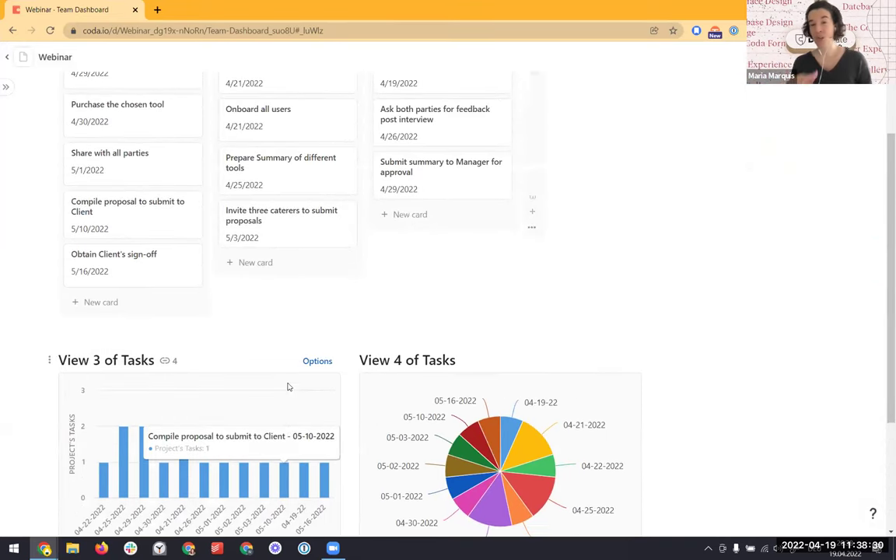
pyautogui.scroll(3, 286, 386)
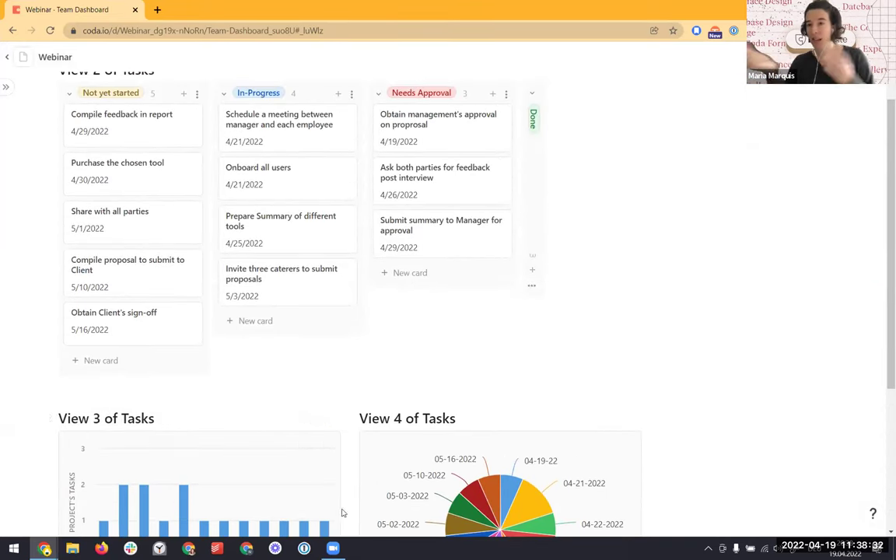
pyautogui.scroll(3, 312, 460)
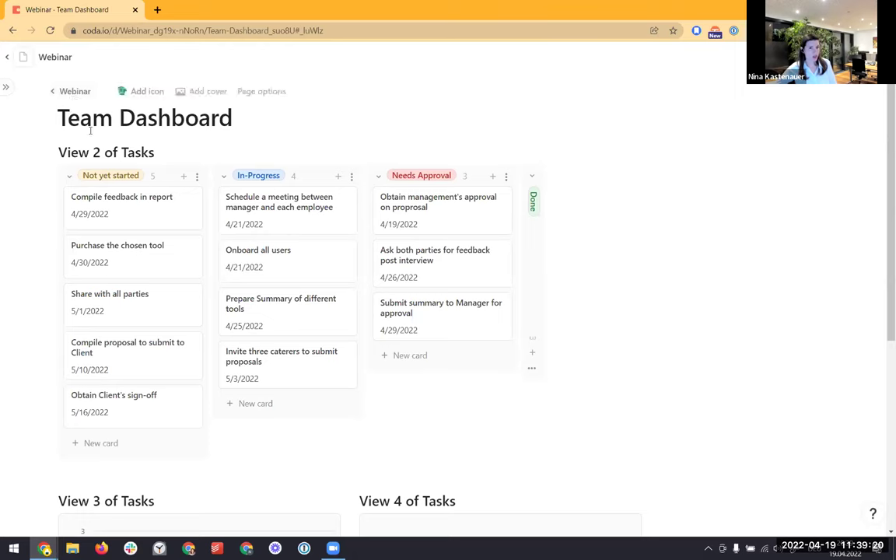
# Open the Webinar page and clear the Tasks table search to show all rows
pyautogui.moveTo(3, 88)
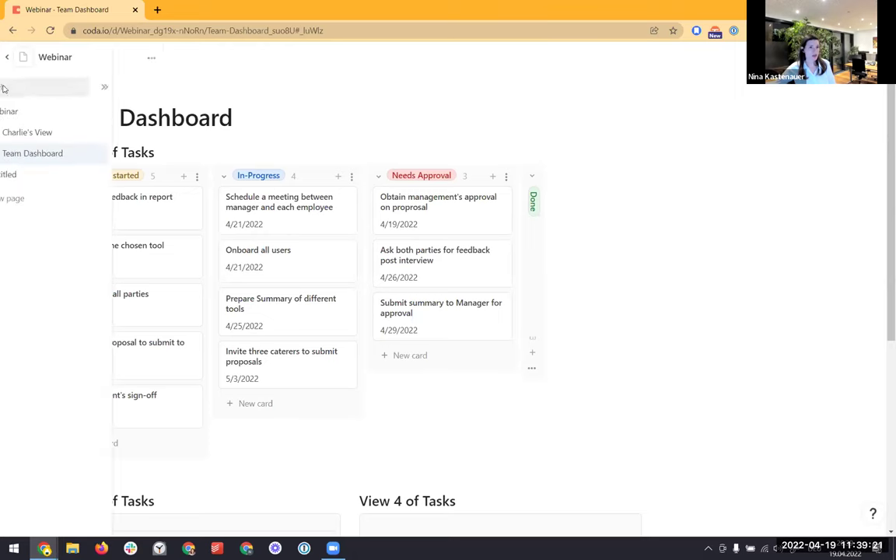
pyautogui.click(50, 132)
pyautogui.click(52, 114)
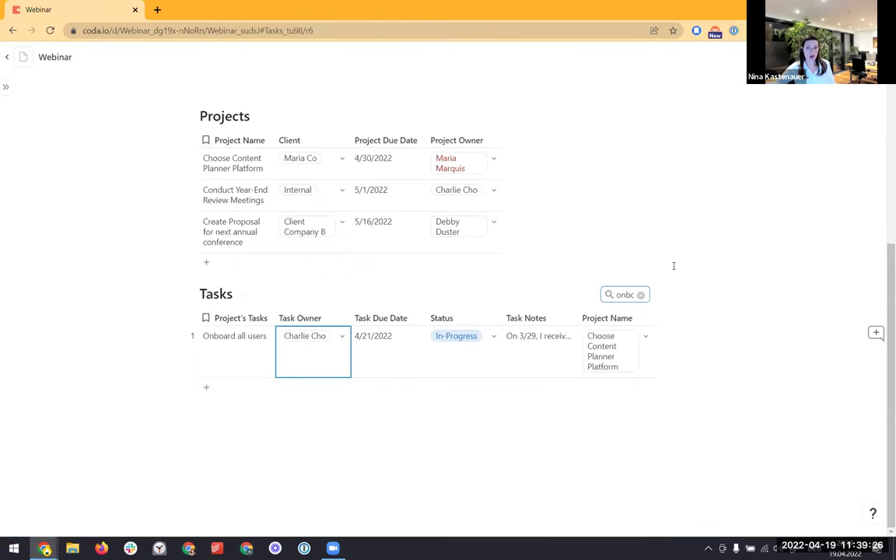
pyautogui.click(641, 295)
pyautogui.scroll(-5, 546, 291)
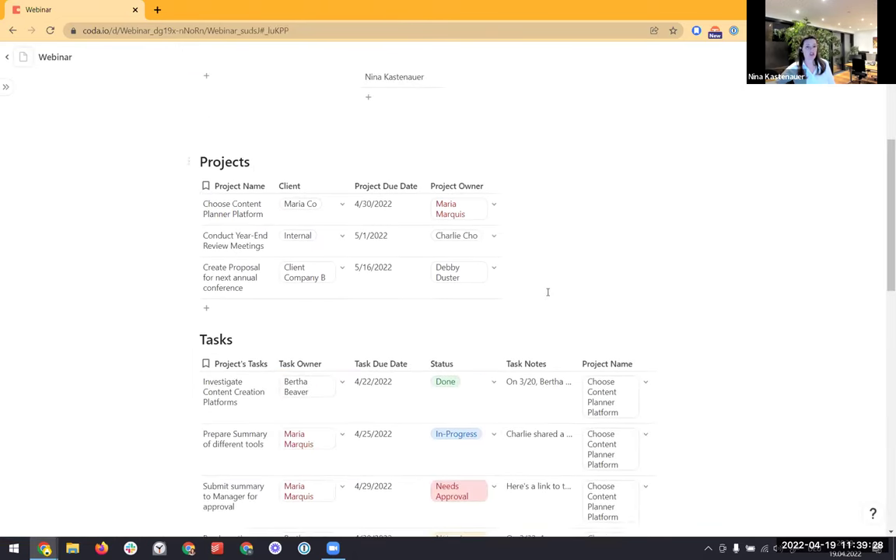
pyautogui.scroll(2, 262, 227)
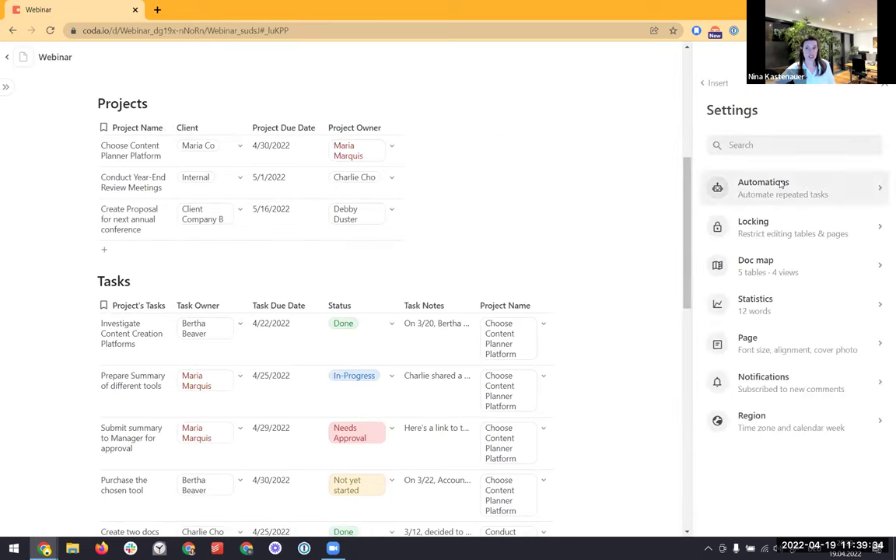
# Add a draft automation rule triggered by Row changed on the Projects table, then close the editor
pyautogui.click(778, 180)
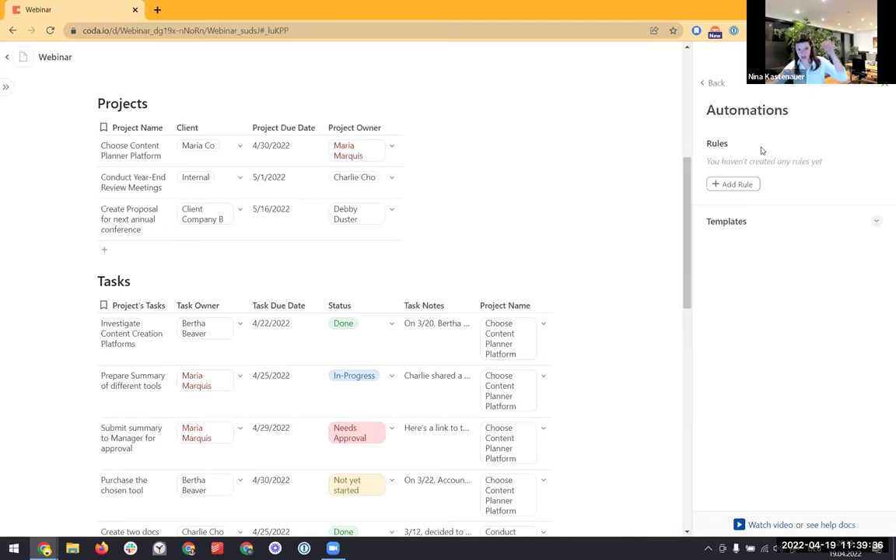
pyautogui.click(744, 186)
pyautogui.click(761, 194)
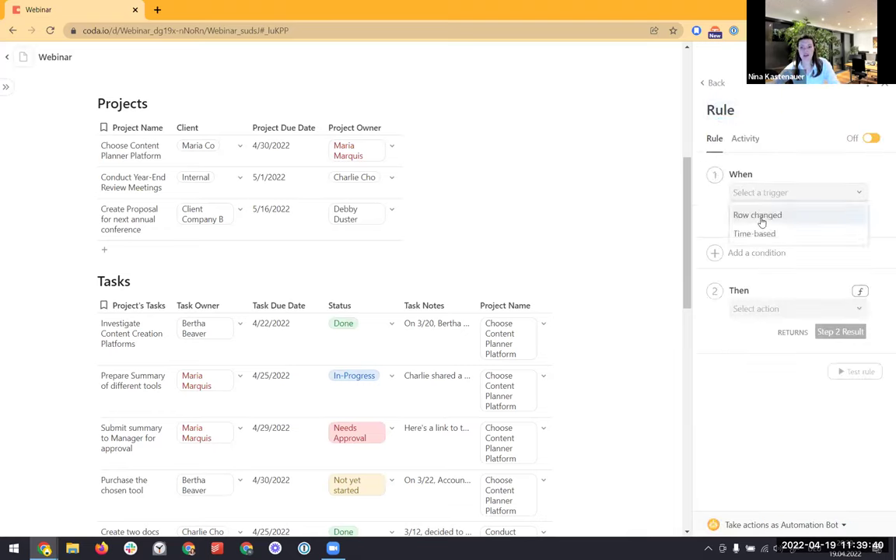
pyautogui.click(761, 215)
pyautogui.click(751, 237)
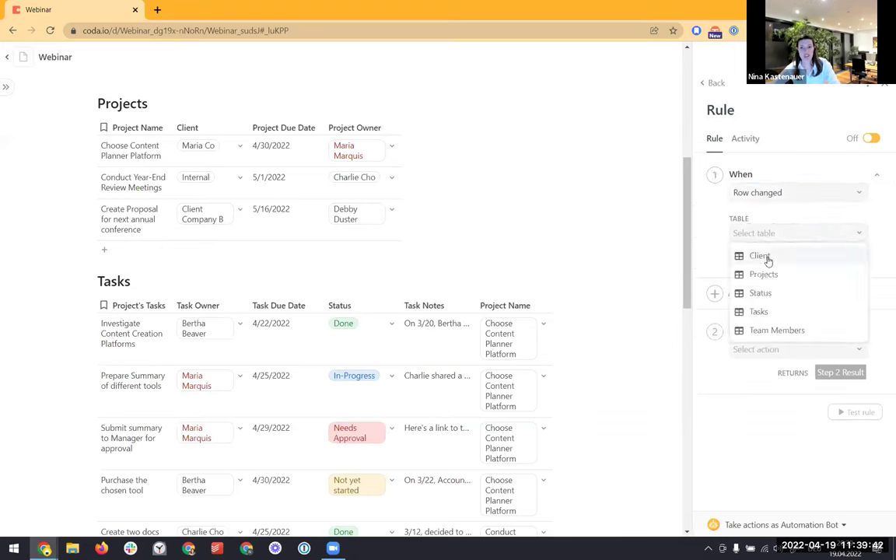
pyautogui.click(766, 274)
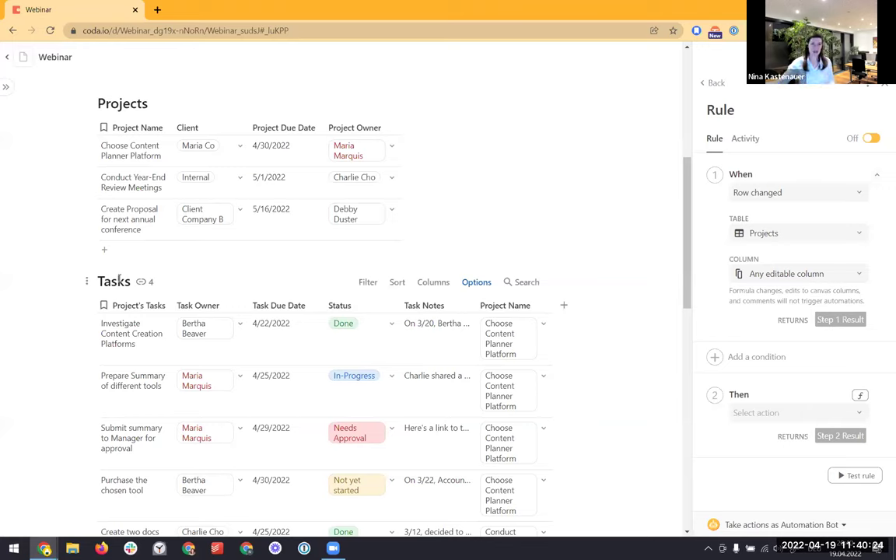
pyautogui.click(882, 85)
pyautogui.moveTo(26, 88)
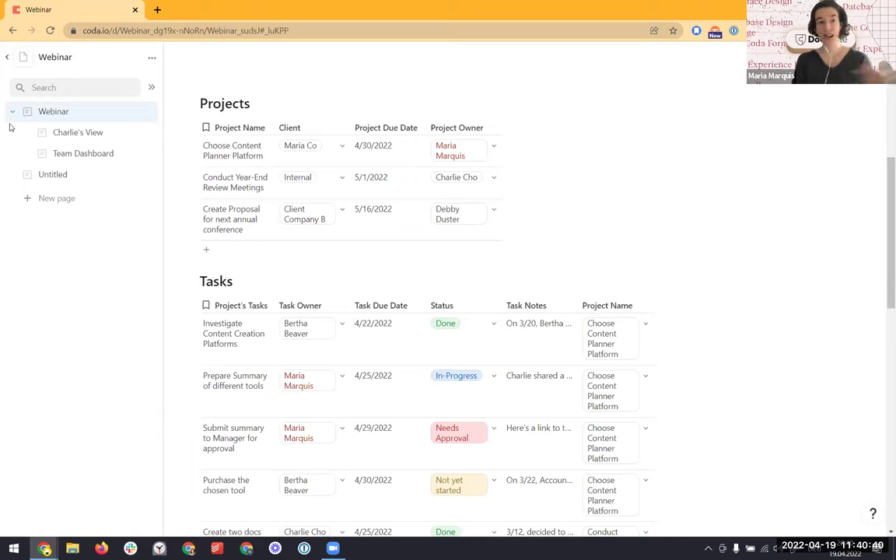
# Arrange the two Webinar doc windows side by side, then open Charlie's View in the left window
pyautogui.click(6, 56)
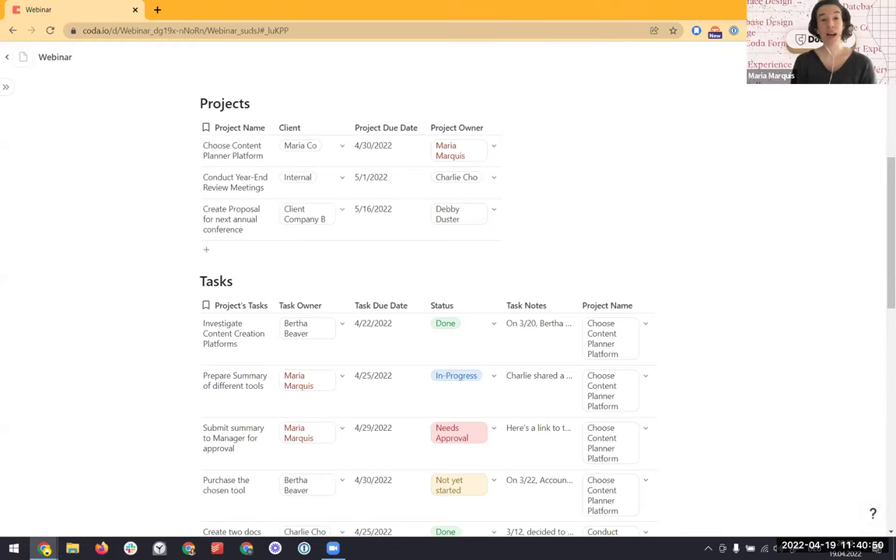
pyautogui.moveTo(401, 9); pyautogui.dragTo(2, 20)
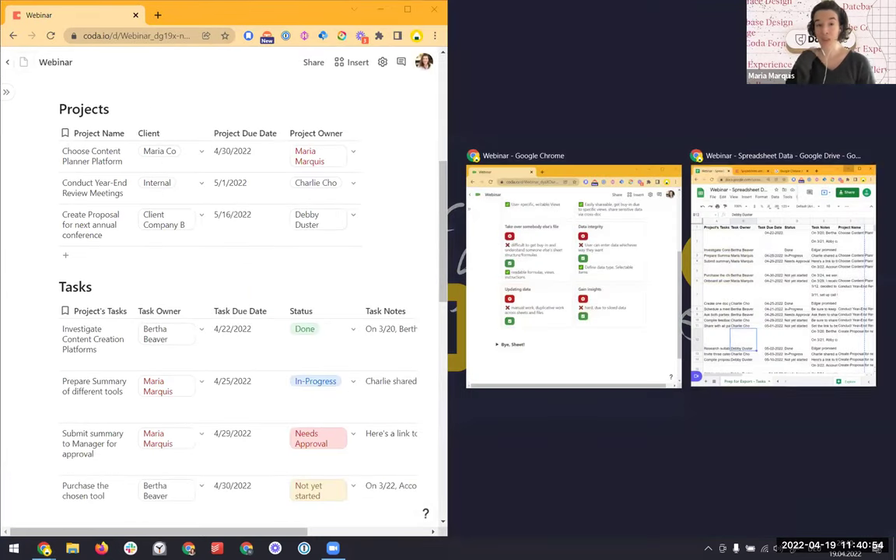
pyautogui.click(593, 230)
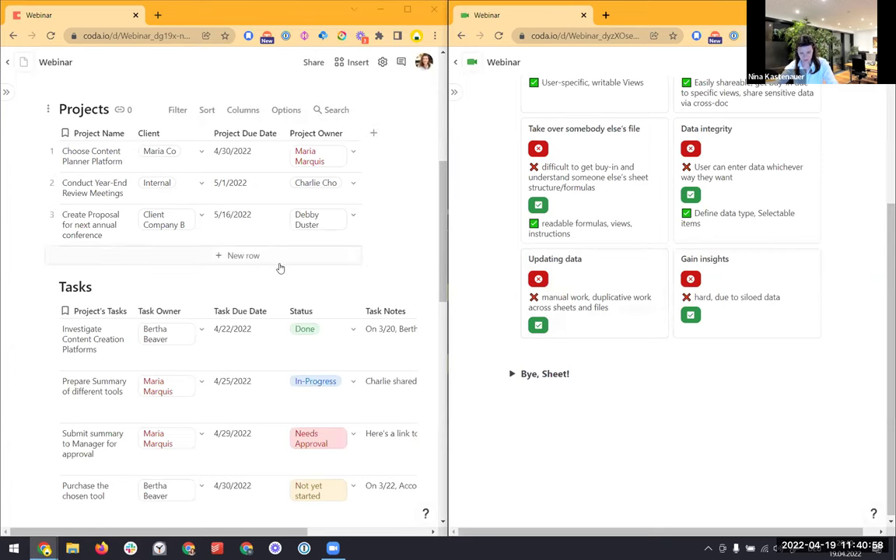
pyautogui.scroll(-1, 280, 269)
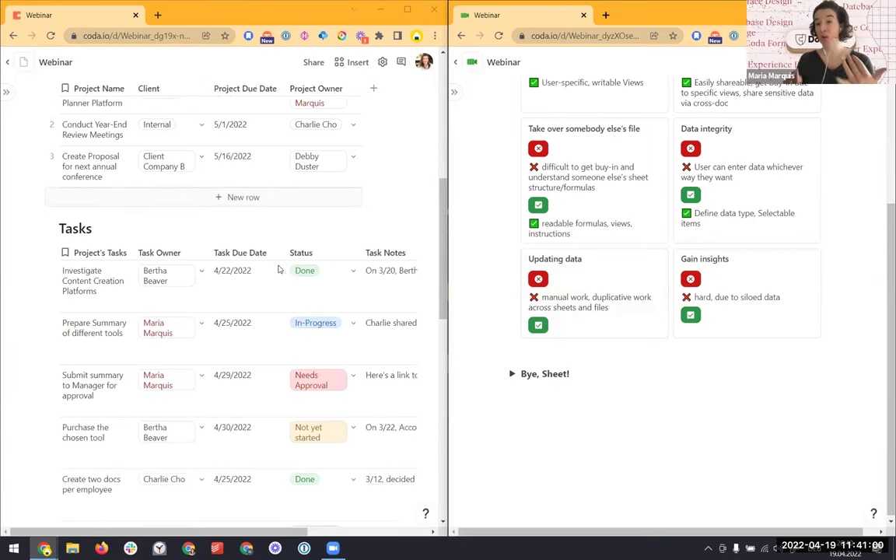
pyautogui.click(140, 506)
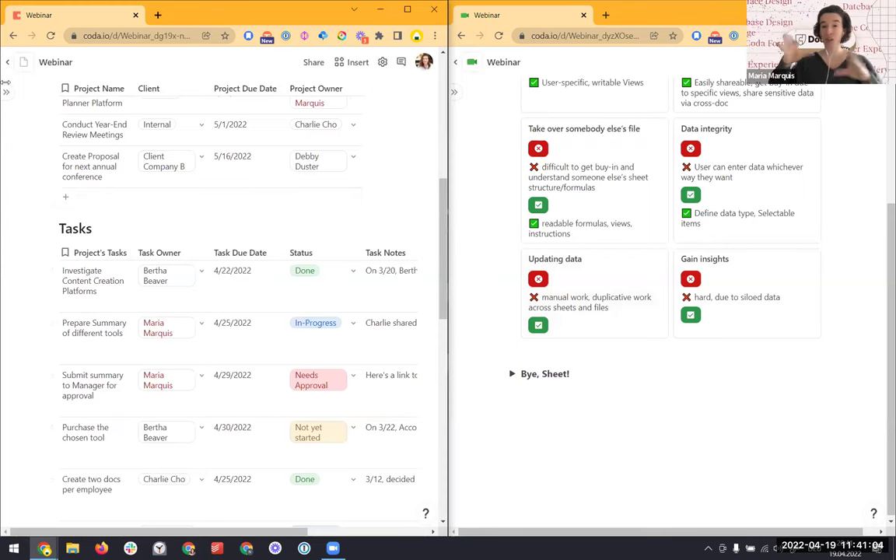
pyautogui.moveTo(12, 104)
pyautogui.click(75, 139)
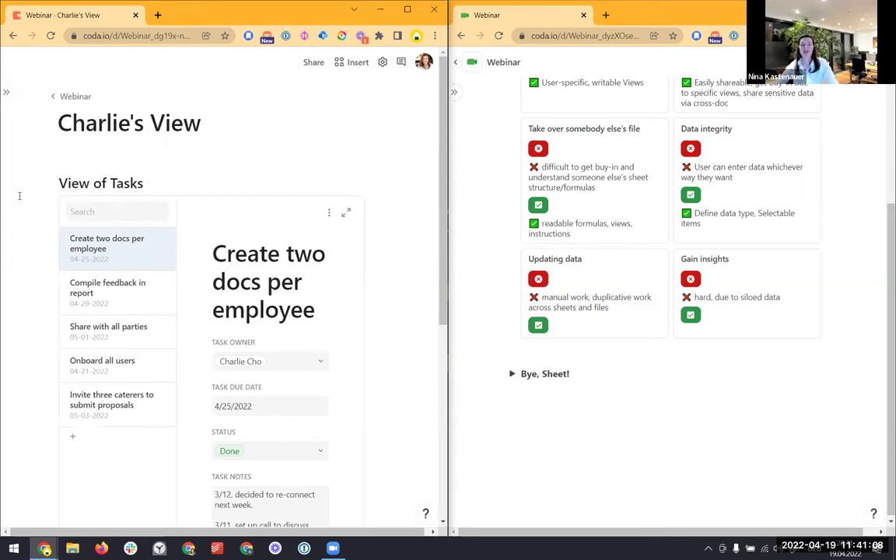
pyautogui.moveTo(31, 207)
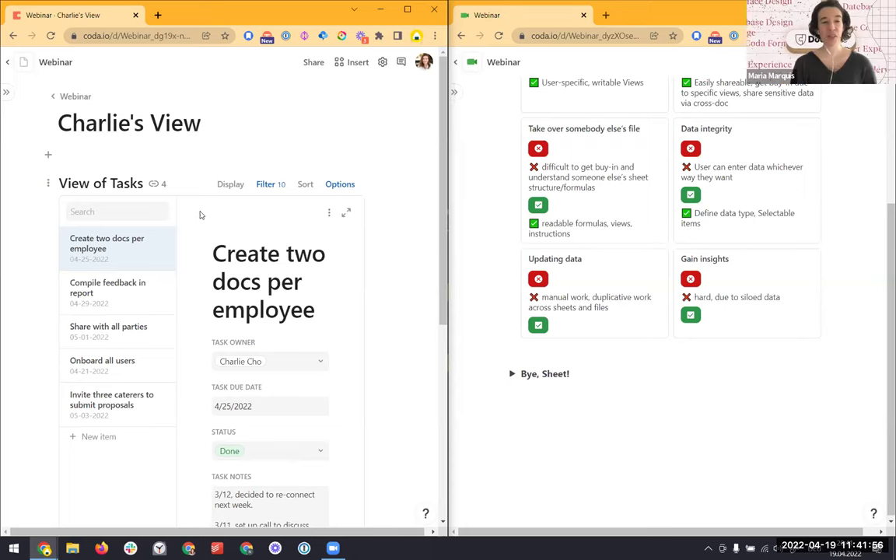
# Add an empty Formula condition to Charlie's View task filter, then reveal the page list
pyautogui.click(269, 183)
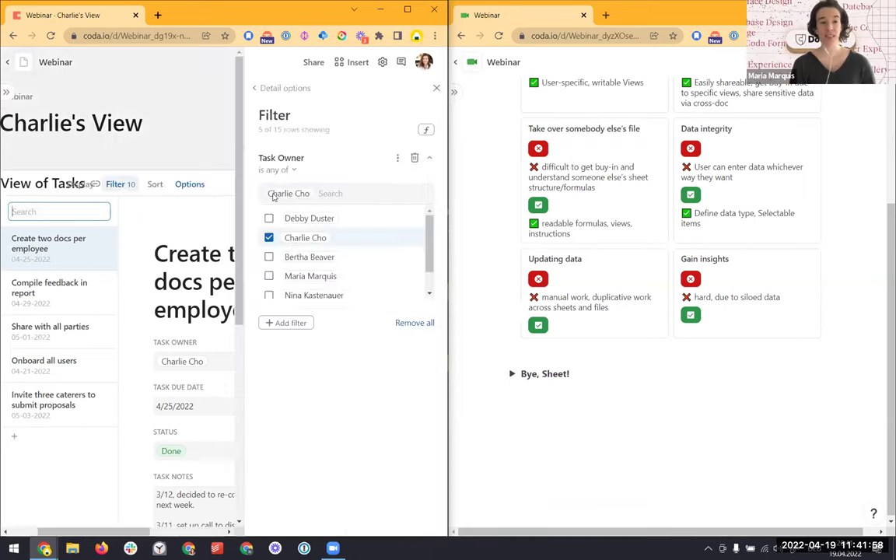
pyautogui.scroll(-1, 300, 263)
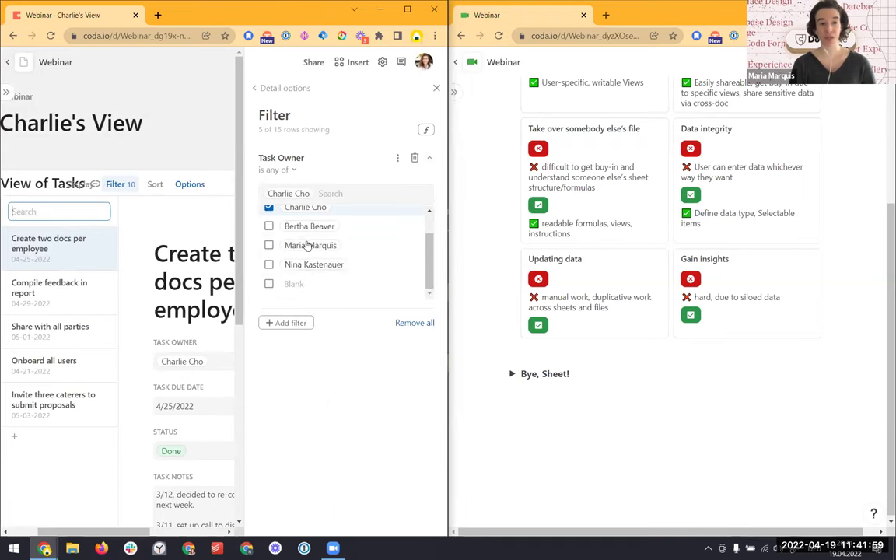
pyautogui.click(397, 160)
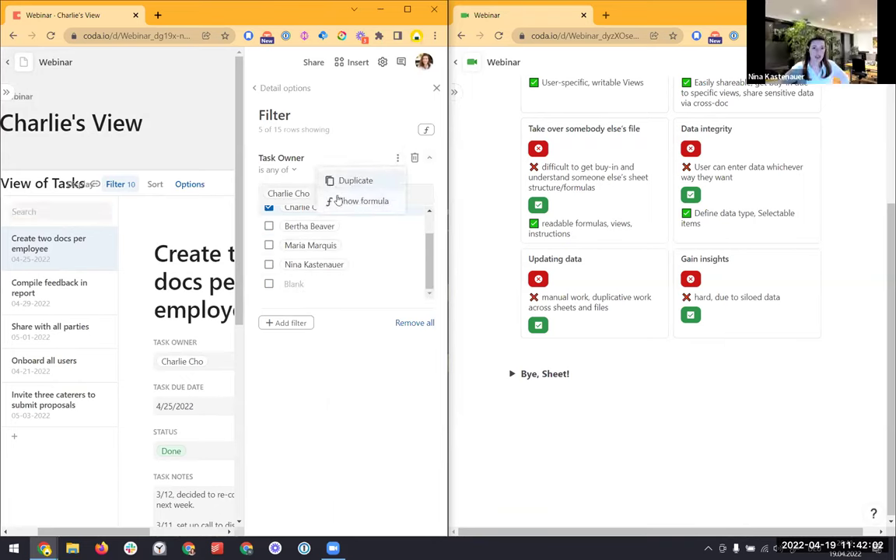
pyautogui.click(288, 323)
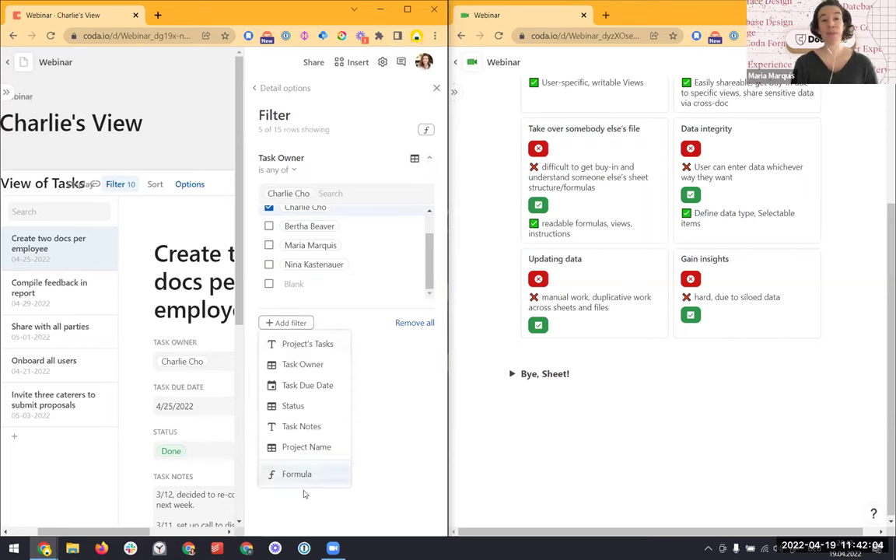
pyautogui.click(298, 474)
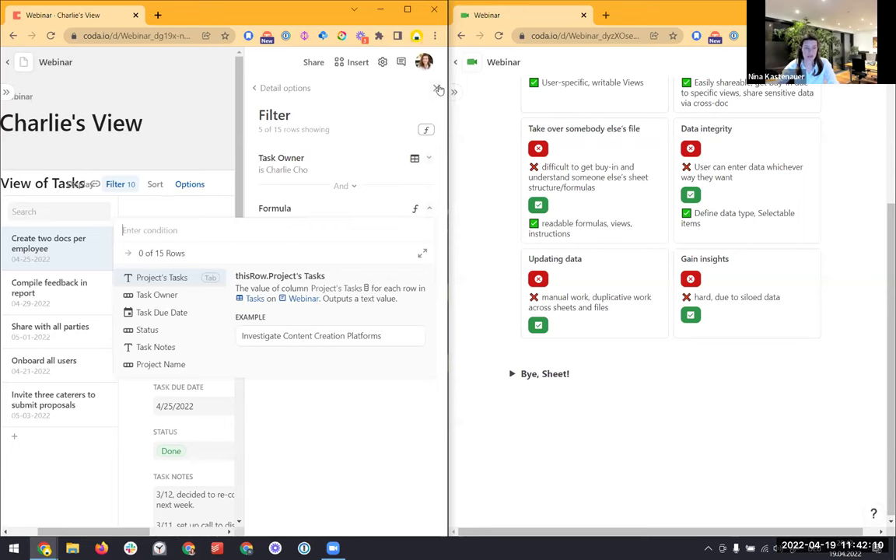
pyautogui.press('Escape')
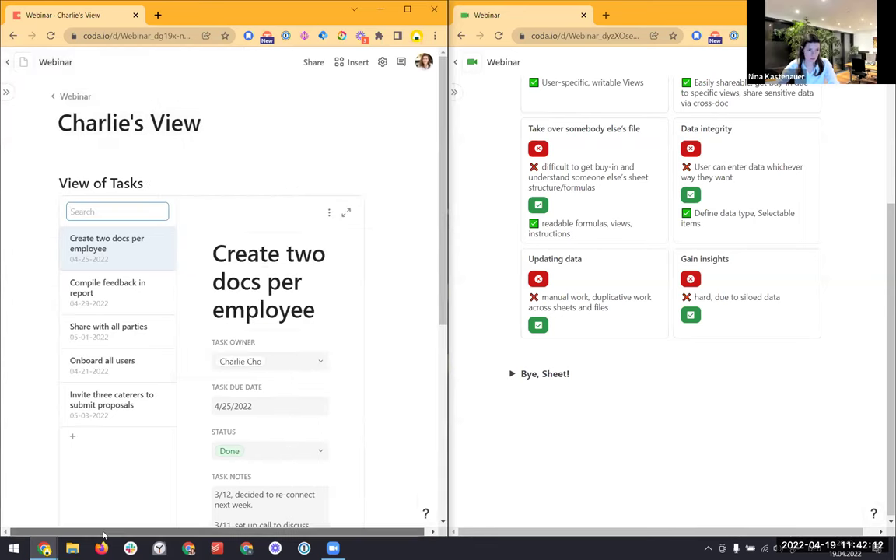
pyautogui.click(12, 98)
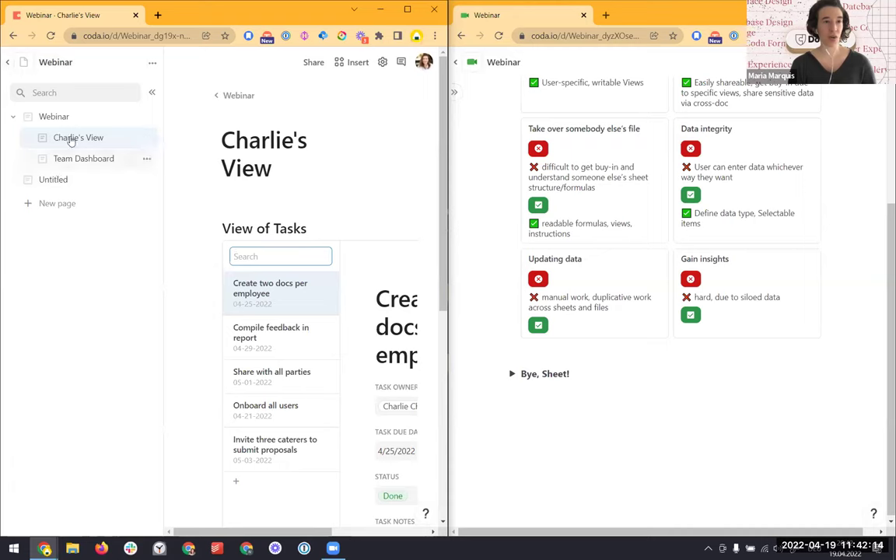
# On the Webinar page, change the Team Members Name column type to People
pyautogui.click(83, 158)
pyautogui.scroll(5, 226, 203)
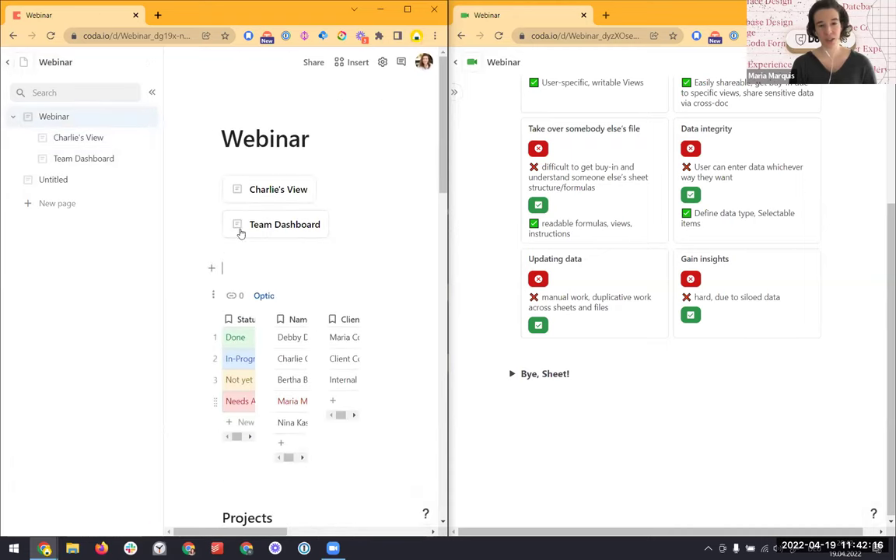
pyautogui.moveTo(296, 323); pyautogui.dragTo(284, 315)
pyautogui.rightClick(292, 319)
pyautogui.moveTo(317, 333)
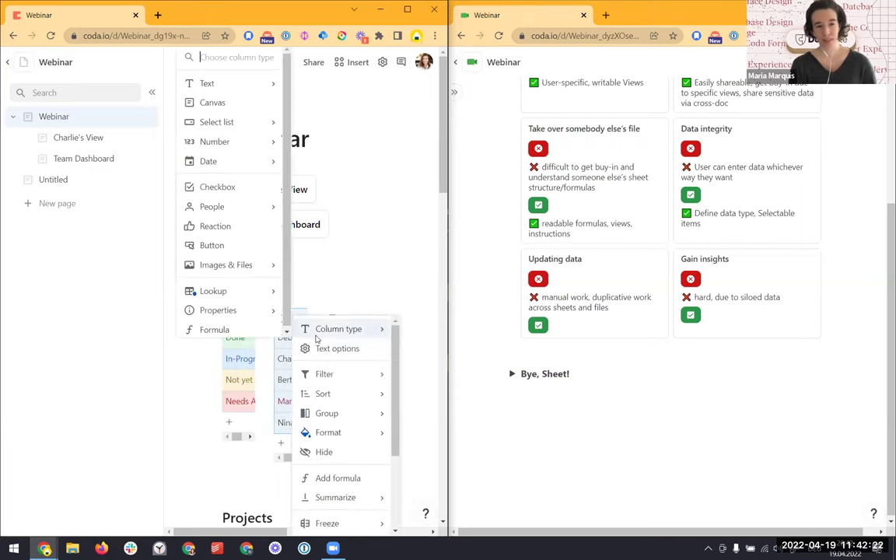
pyautogui.moveTo(207, 207)
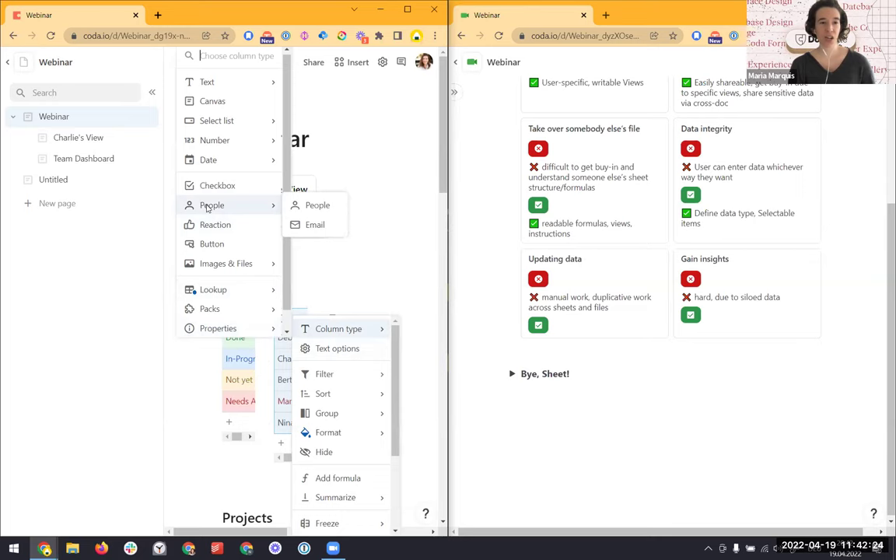
pyautogui.click(312, 204)
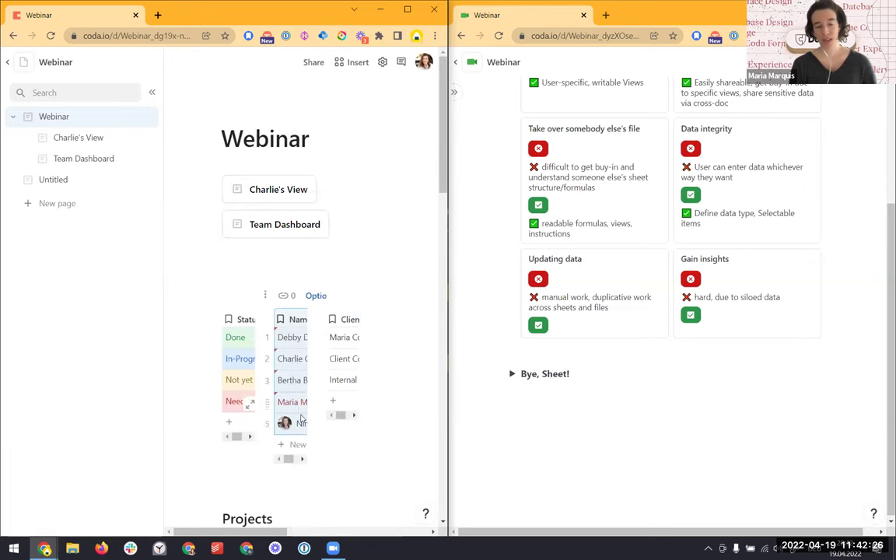
# Widen the Name column so full member names are visible
pyautogui.moveTo(287, 423)
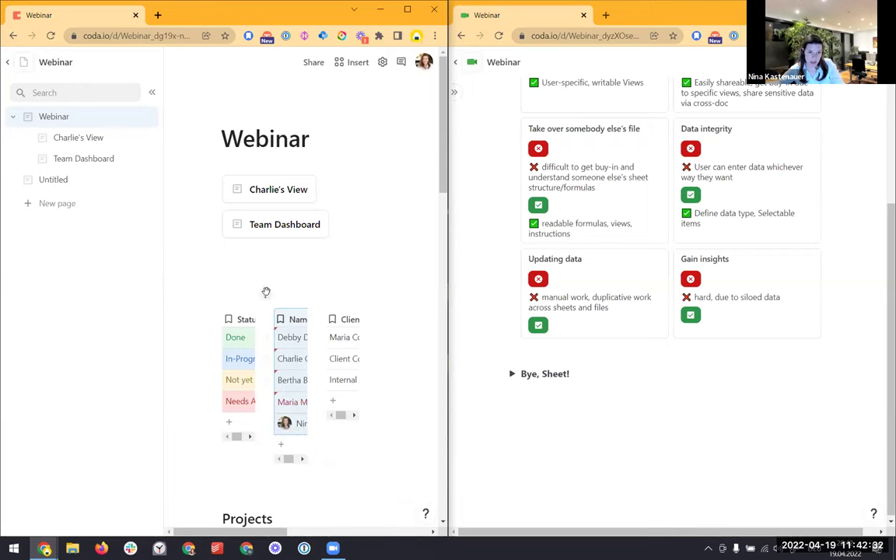
pyautogui.scroll(-3, 250, 259)
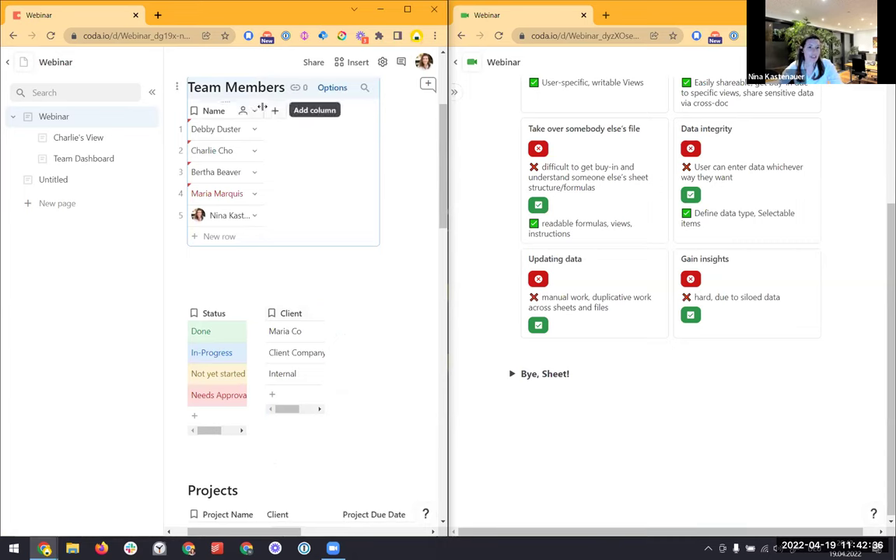
pyautogui.moveTo(262, 110); pyautogui.dragTo(311, 108)
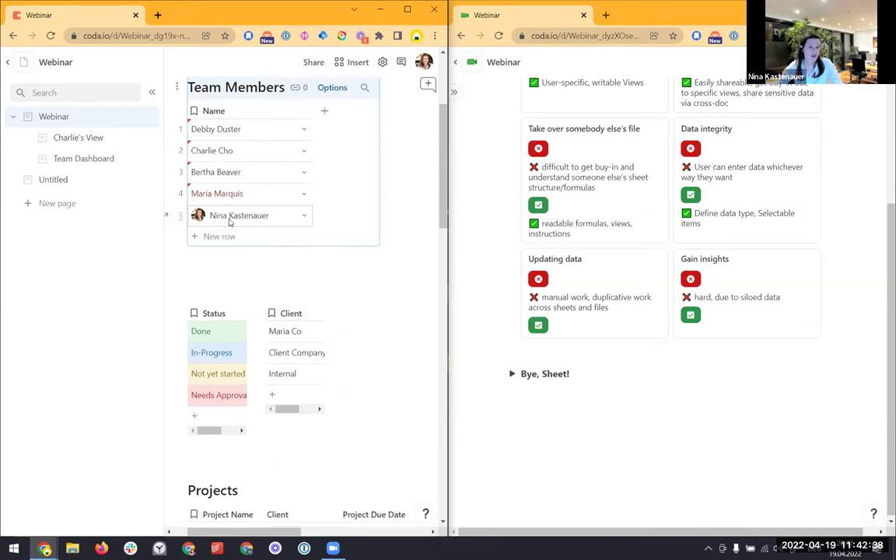
pyautogui.moveTo(242, 201)
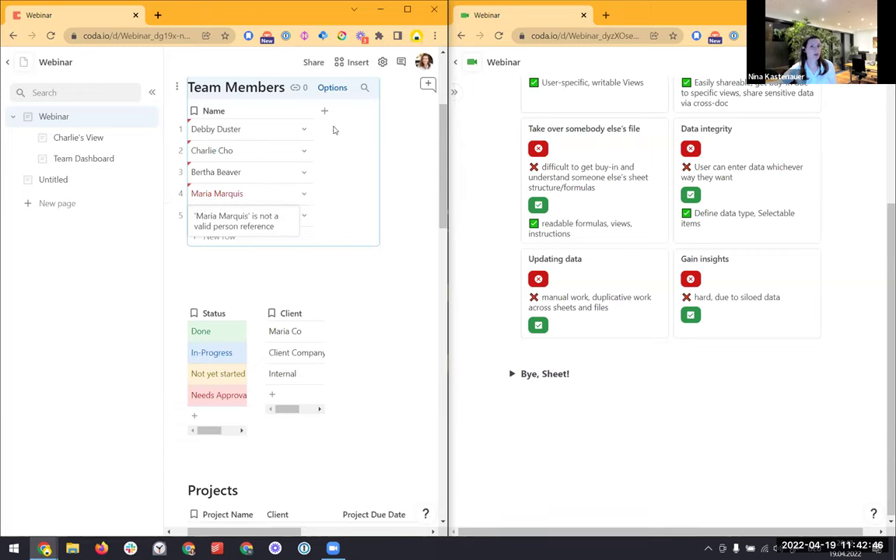
# Share the doc with a teammate's e-mail address at Can edit access
pyautogui.click(310, 65)
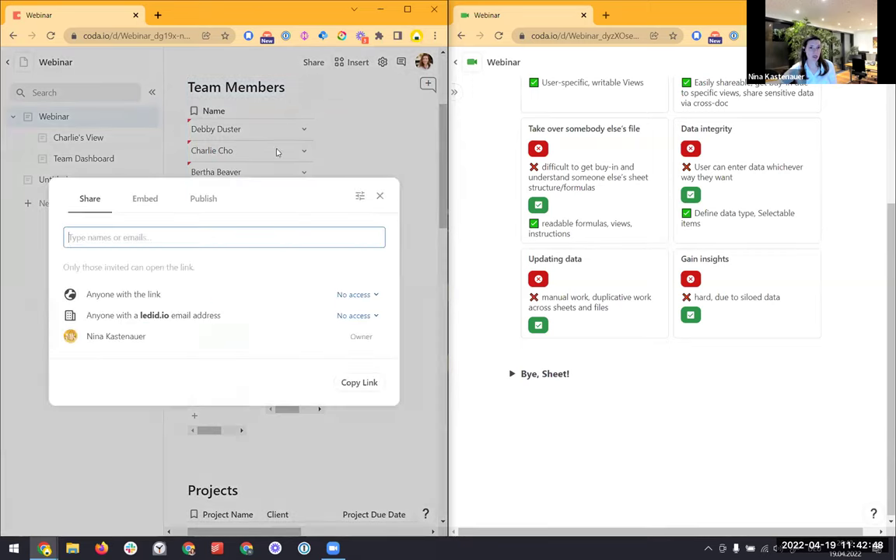
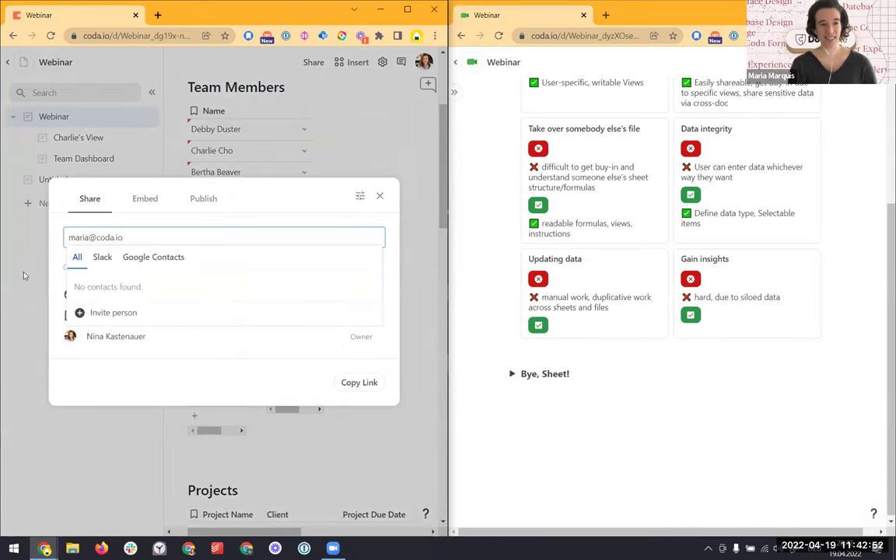
pyautogui.click(137, 308)
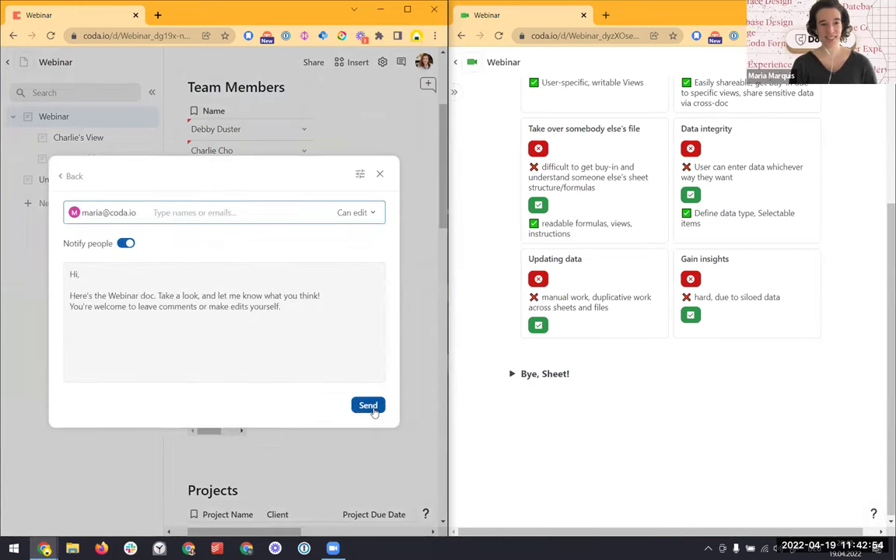
pyautogui.click(372, 407)
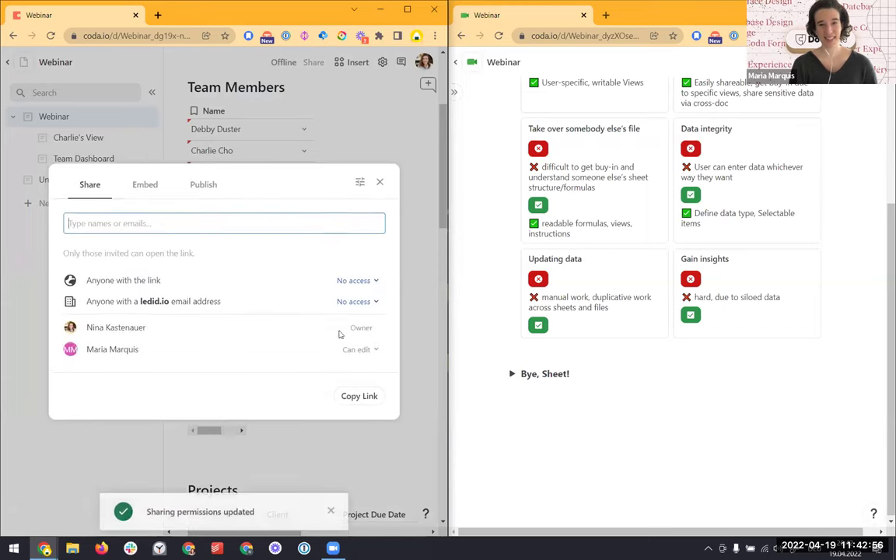
pyautogui.click(381, 182)
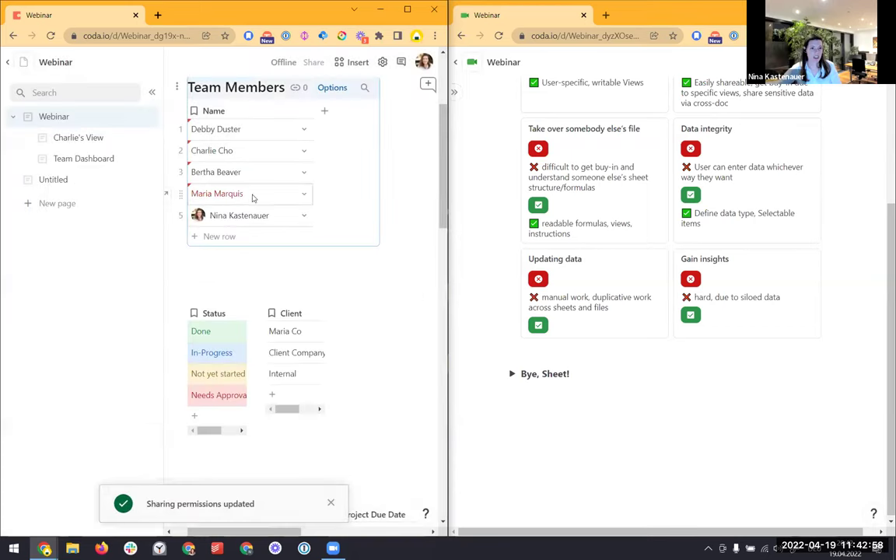
# Link row 4's Name to the newly invited person, then open Charlie's View
pyautogui.click(303, 197)
pyautogui.click(217, 255)
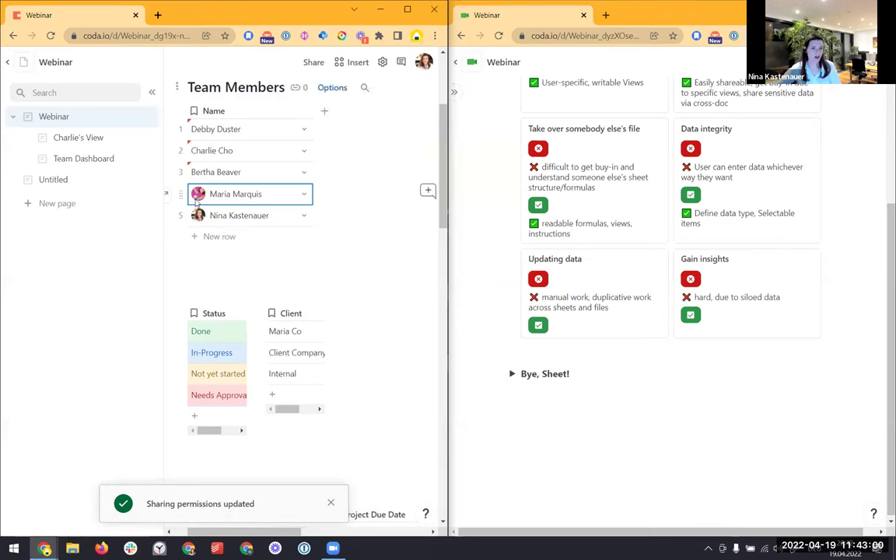
pyautogui.moveTo(196, 200)
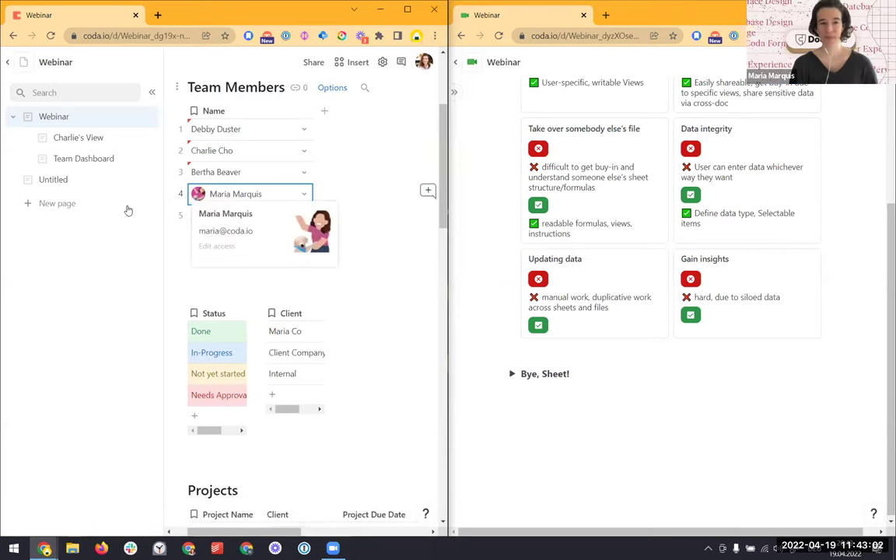
pyautogui.click(94, 138)
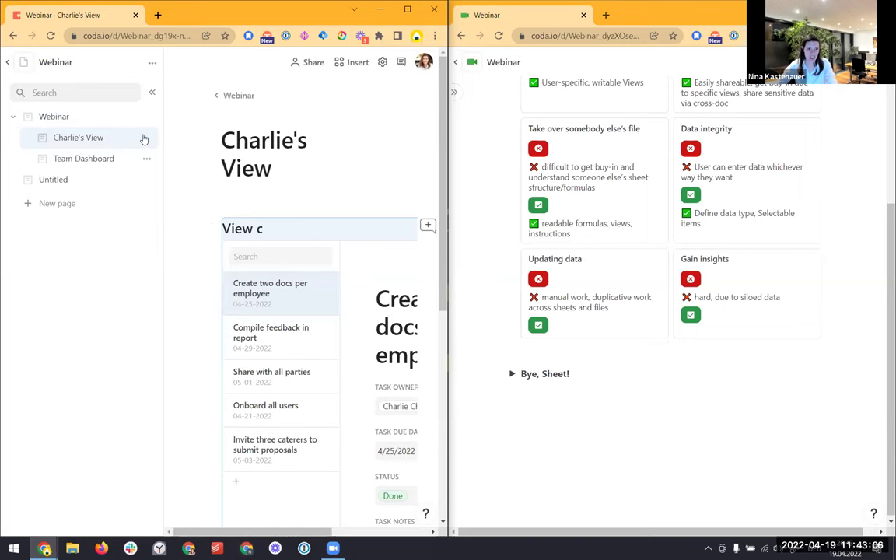
# Hide the page list and remove the Task Owner filter value from View of Tasks
pyautogui.click(152, 93)
pyautogui.click(277, 189)
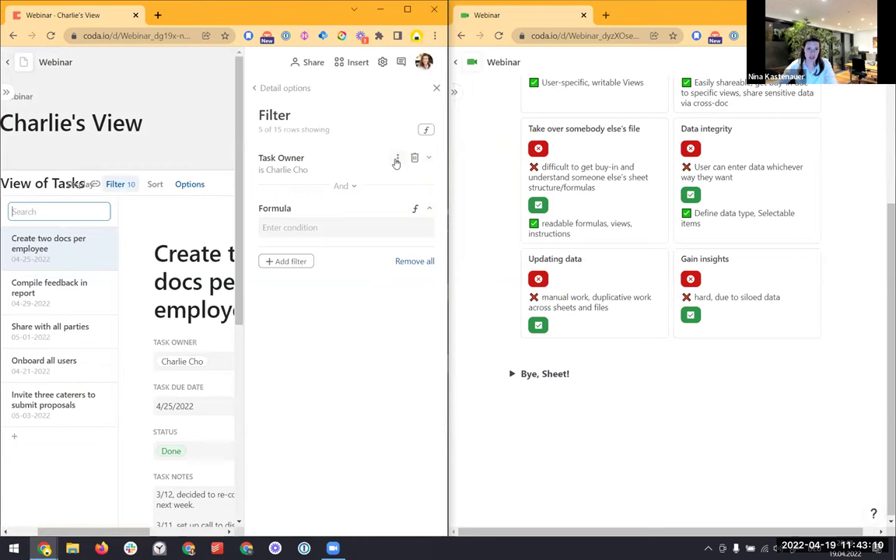
pyautogui.click(397, 160)
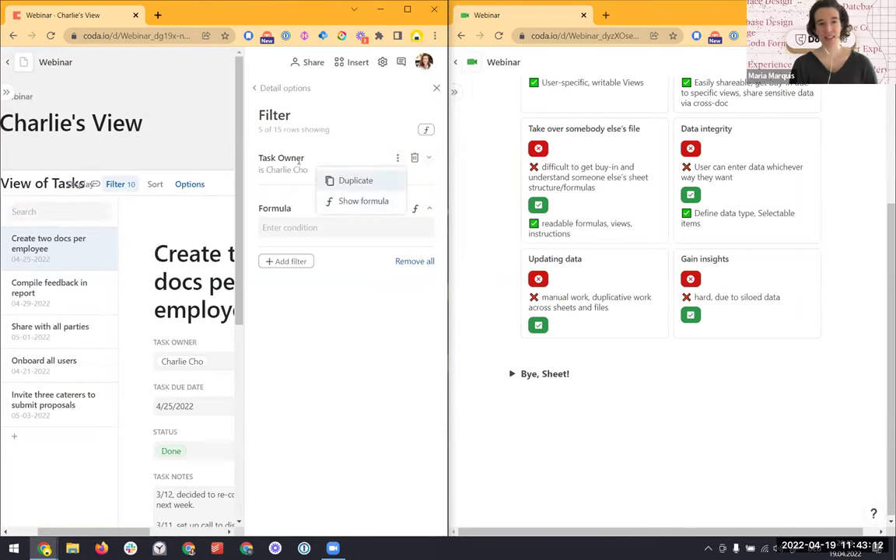
pyautogui.click(398, 160)
pyautogui.scroll(-2, 375, 236)
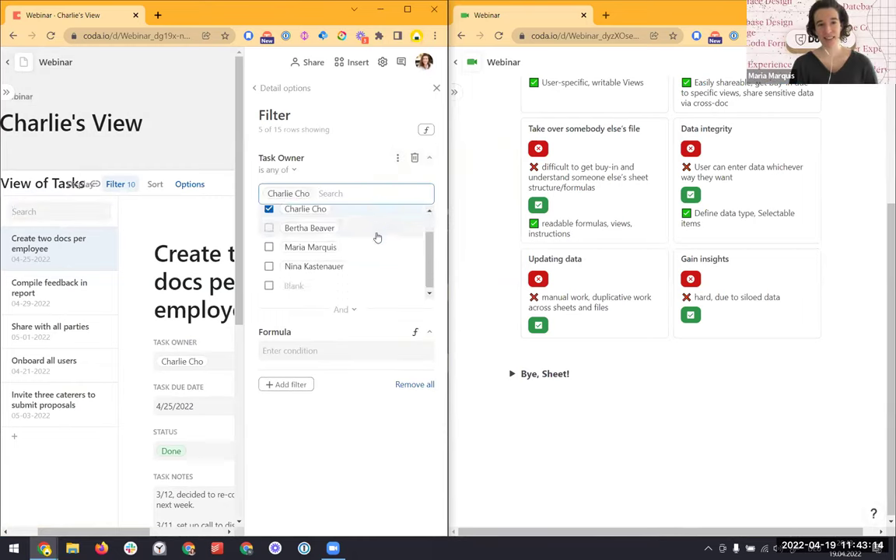
pyautogui.scroll(2, 375, 235)
pyautogui.click(415, 157)
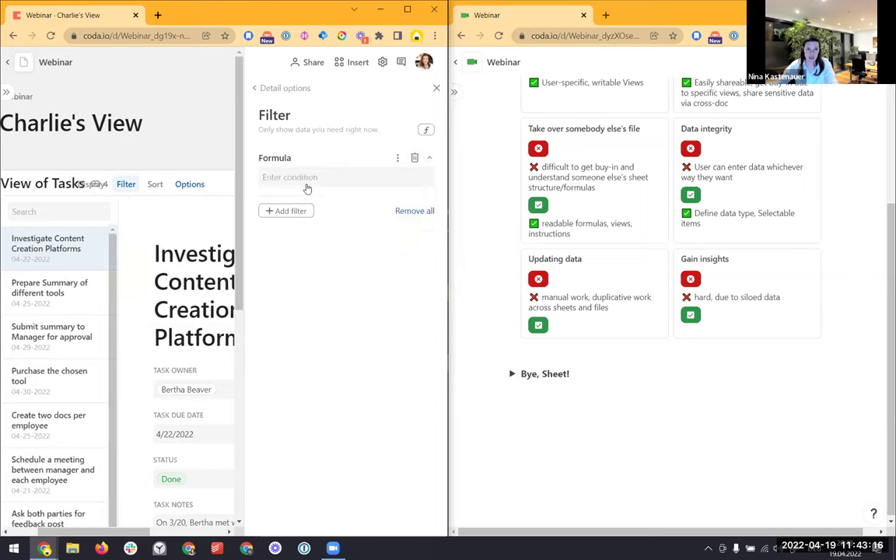
# Set the filter formula to Task Owner = User() and close the filter panel
pyautogui.click(307, 179)
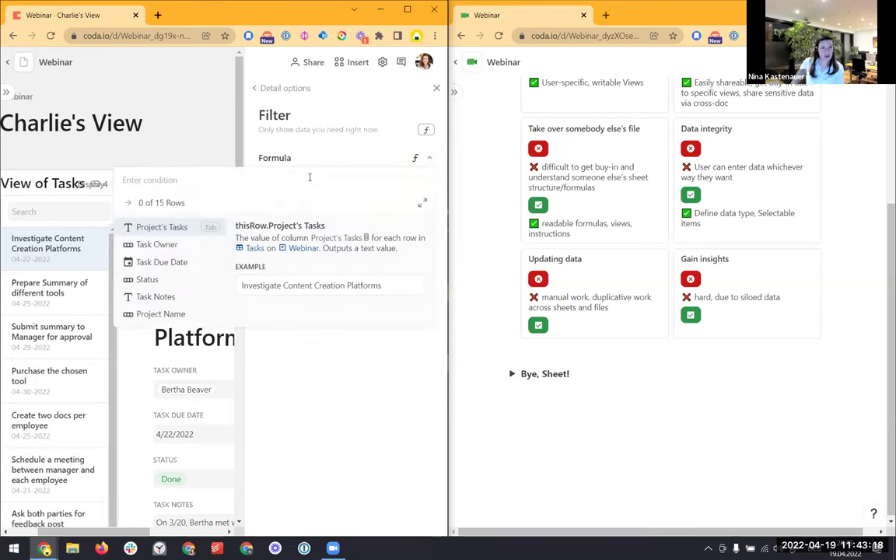
pyautogui.press('Down')
pyautogui.press('Tab')
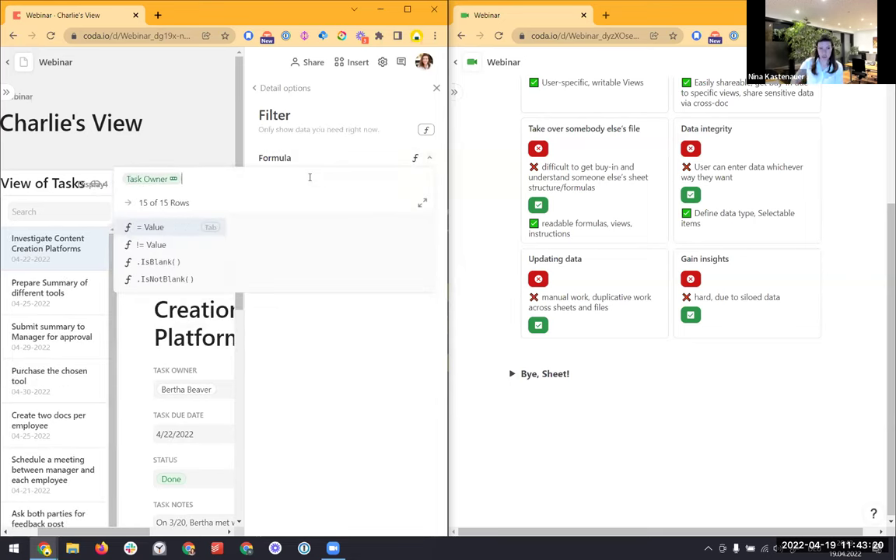
pyautogui.press('Tab')
pyautogui.write('Cu')
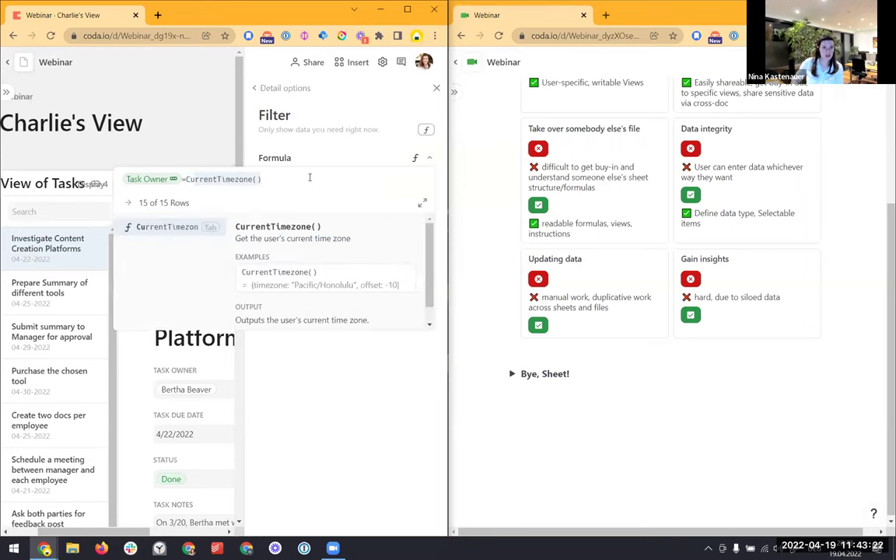
pyautogui.press('BackSpace')
pyautogui.press('BackSpace')
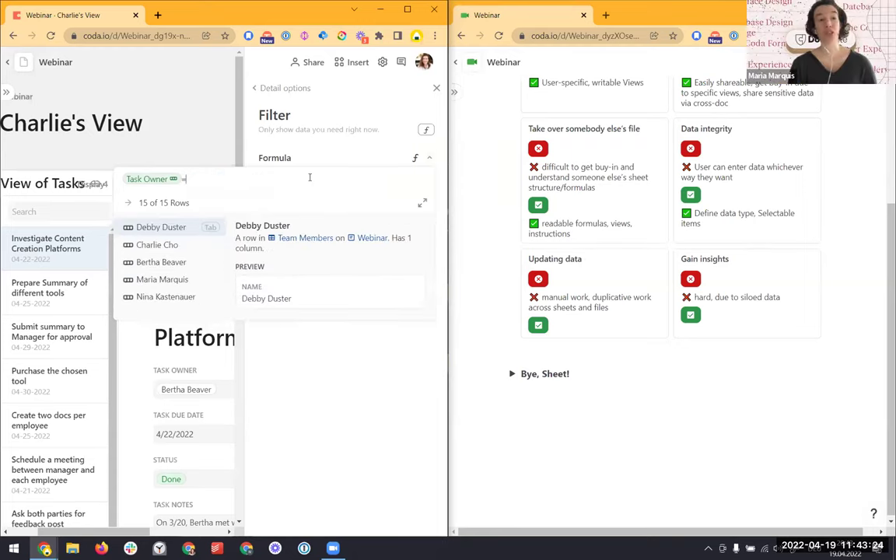
pyautogui.write('User()')
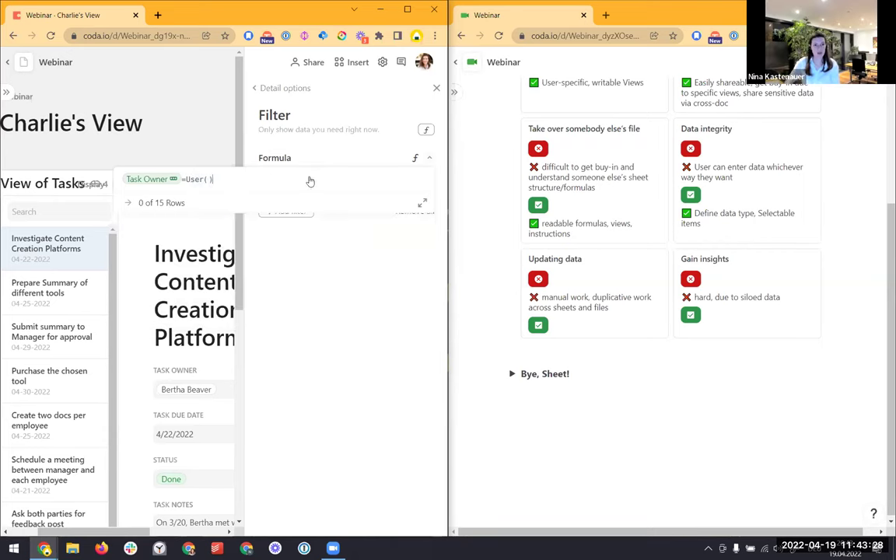
pyautogui.press('Return')
pyautogui.moveTo(114, 532); pyautogui.dragTo(94, 542)
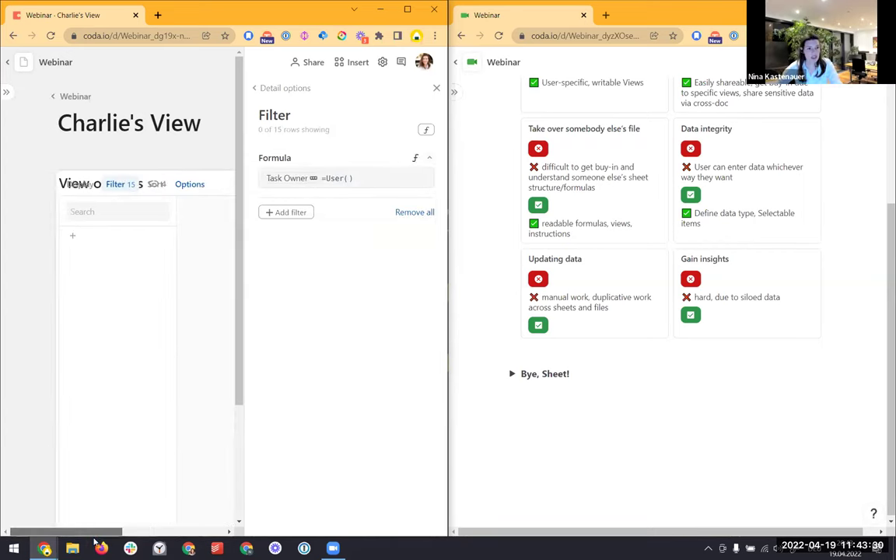
pyautogui.click(346, 180)
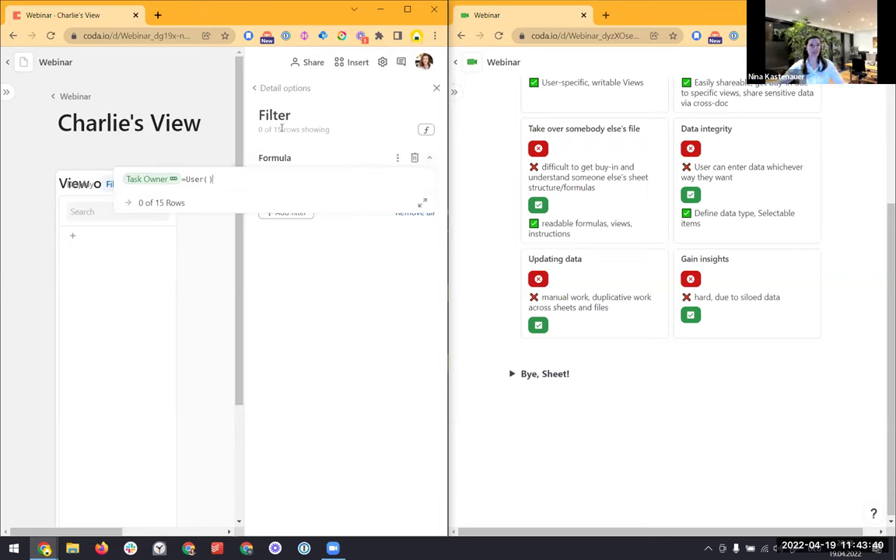
pyautogui.click(160, 156)
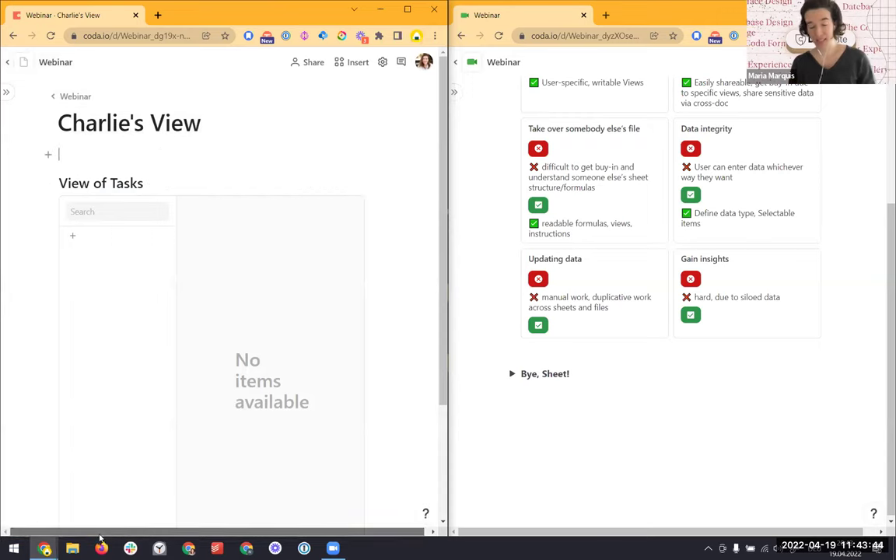
# Switch to the Untitled page showing the member greeting and 2 open tasks
pyautogui.moveTo(50, 124)
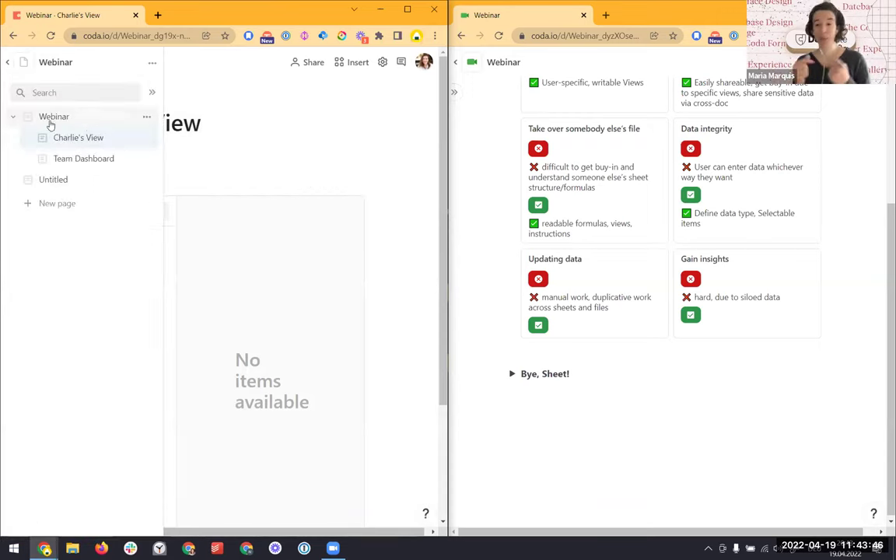
pyautogui.click(78, 179)
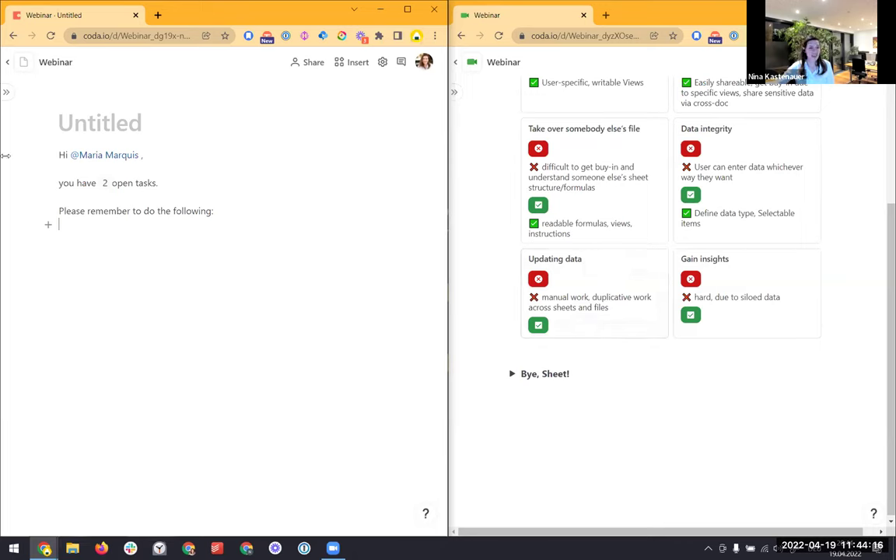
# On the Webinar page, attempt to retype the third member's name in the People column
pyautogui.click(7, 94)
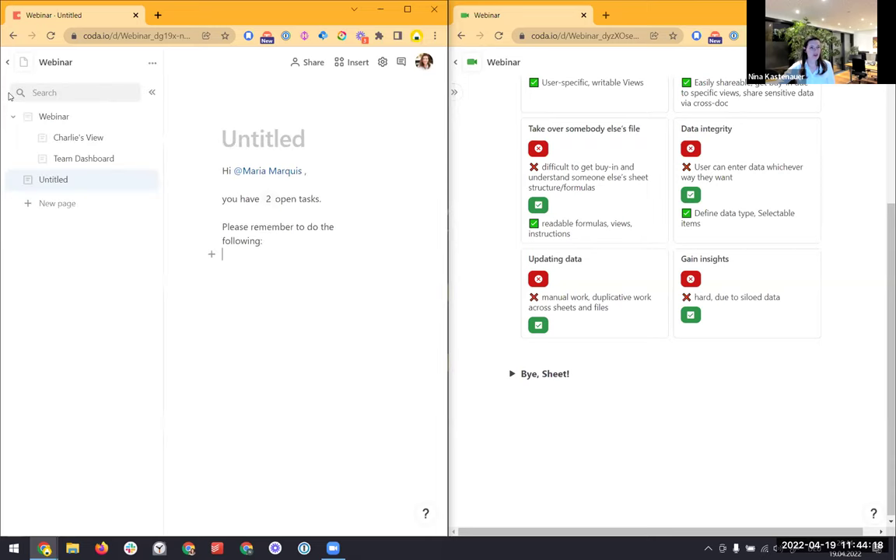
pyautogui.click(54, 117)
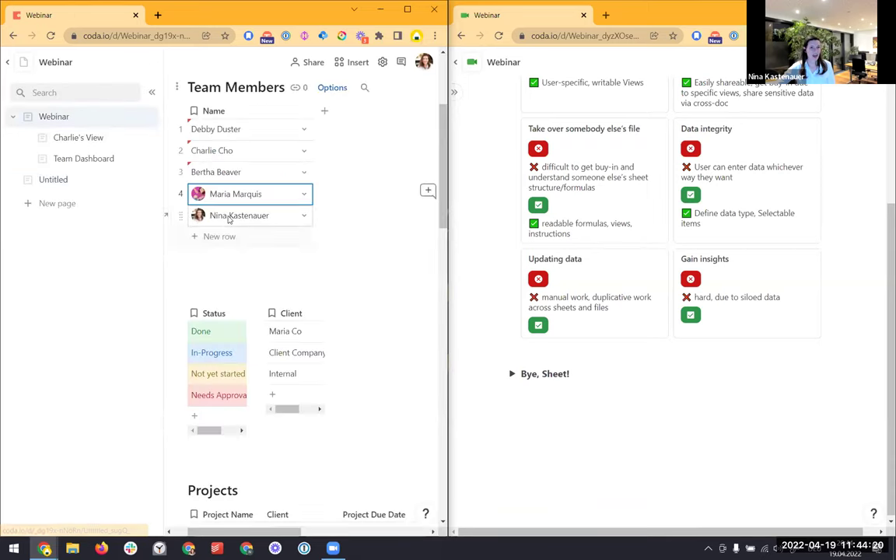
pyautogui.scroll(1, 229, 220)
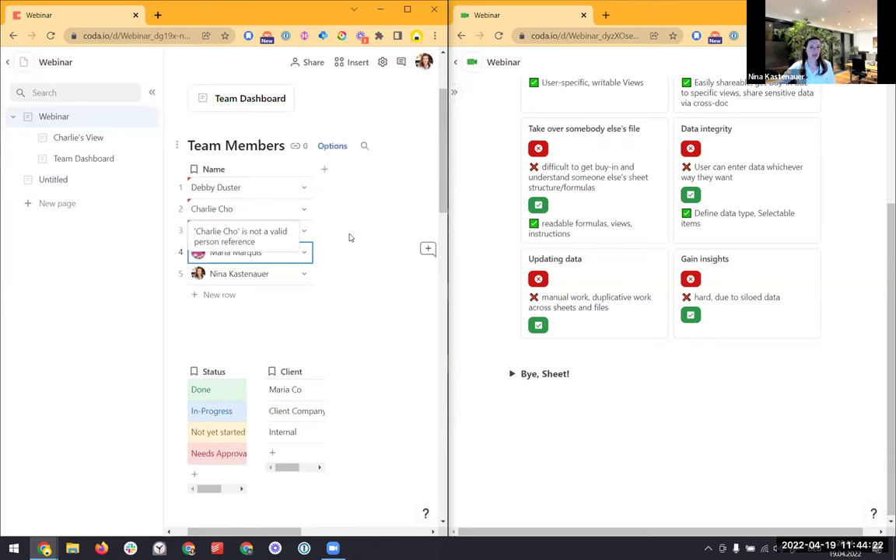
pyautogui.click(248, 232)
pyautogui.press('Return')
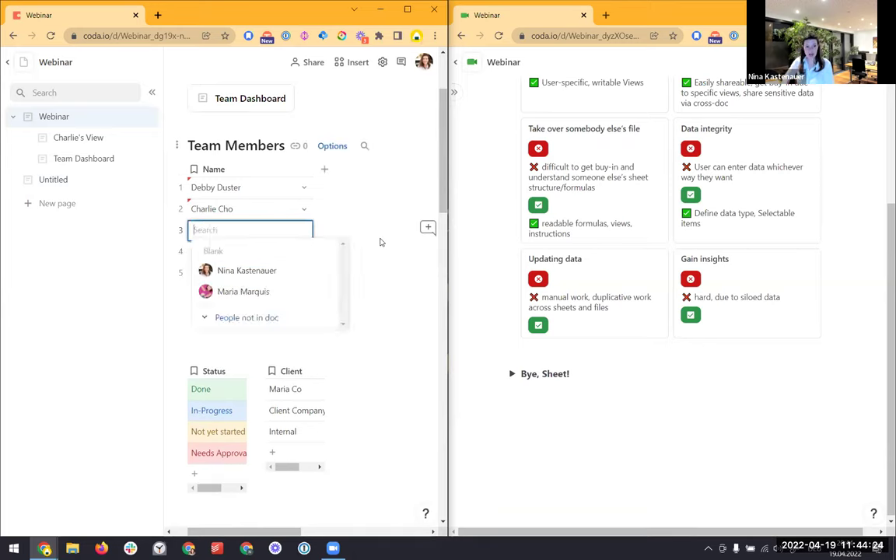
pyautogui.write('Bertha ')
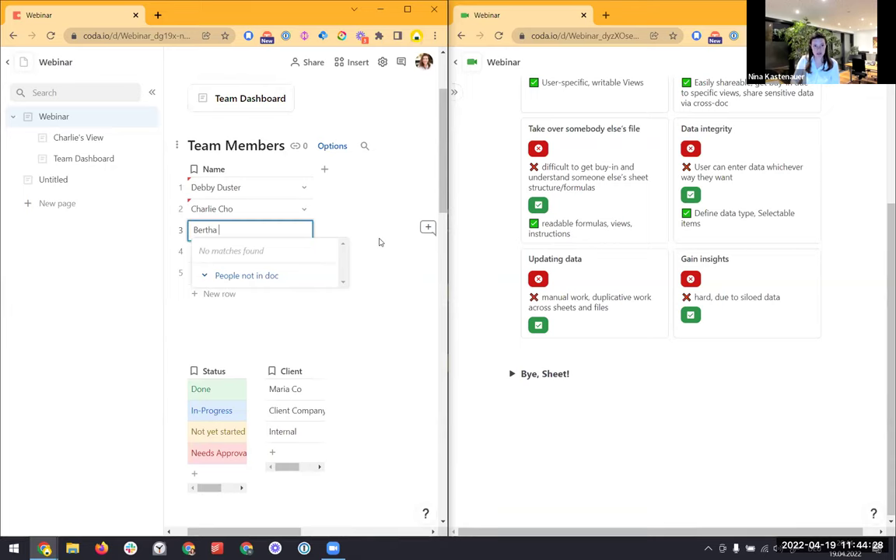
pyautogui.write('Differe')
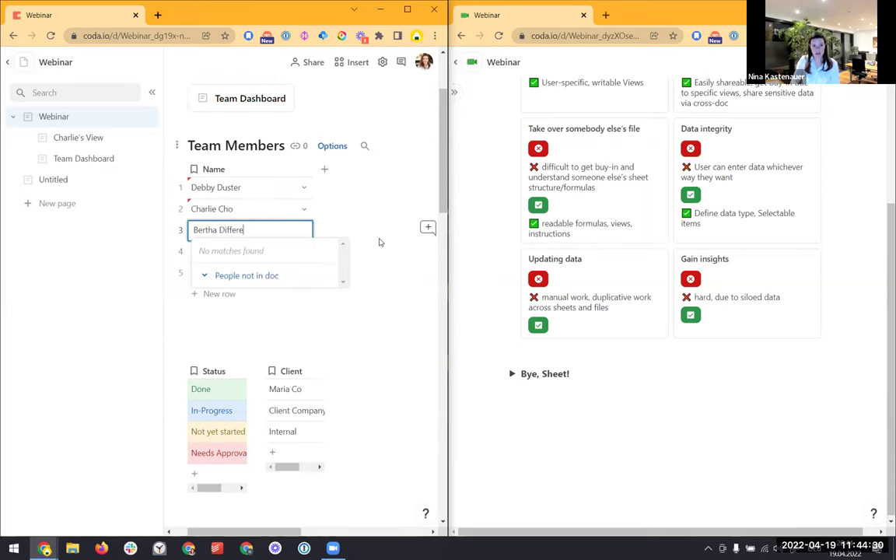
pyautogui.write('nt N')
pyautogui.press('Return')
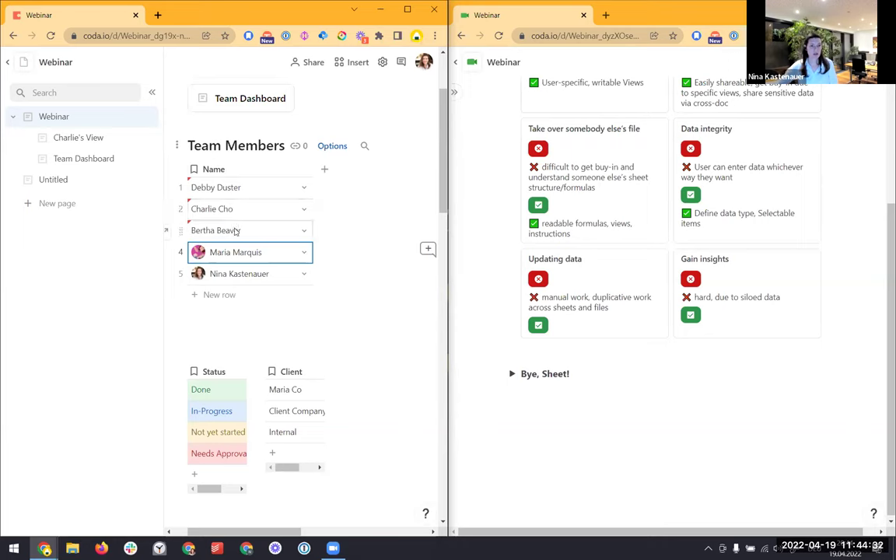
pyautogui.scroll(2, 233, 242)
pyautogui.click(282, 356)
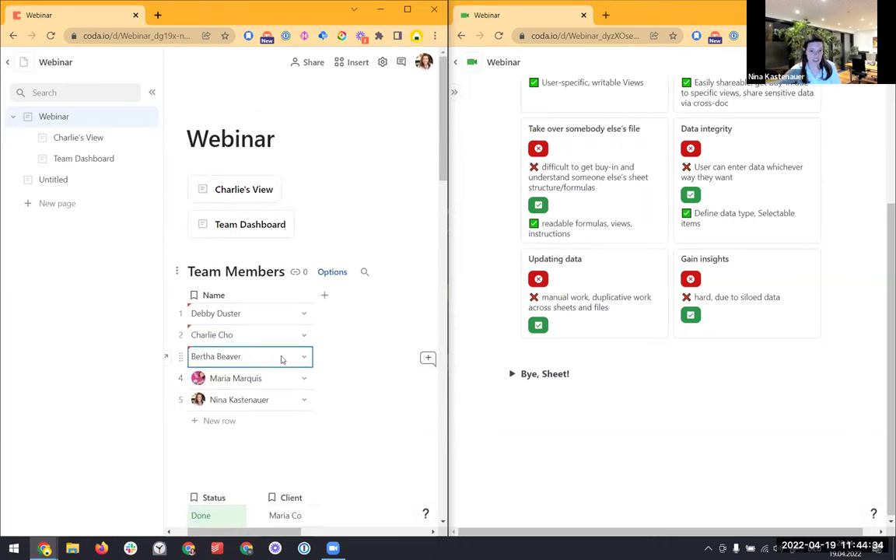
pyautogui.click(308, 358)
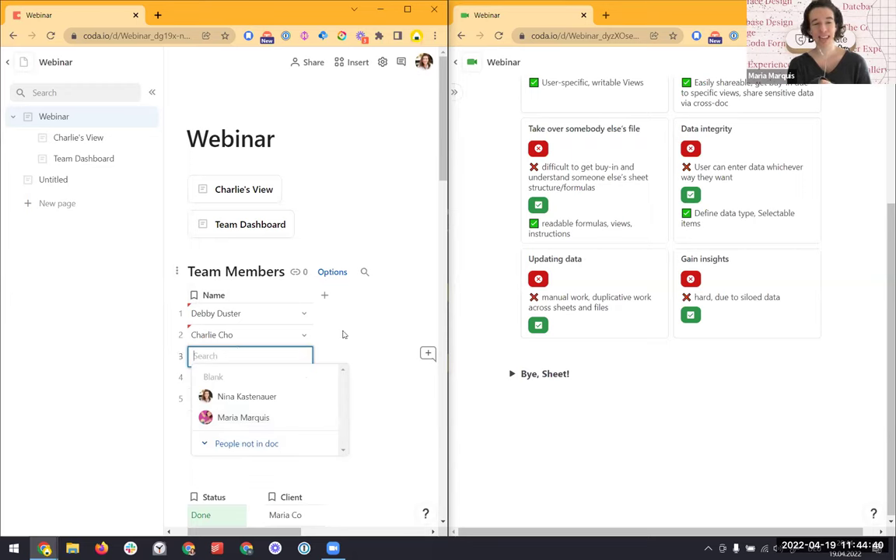
# Switch the Name column type to Text and retype the third member's name
pyautogui.click(294, 295)
pyautogui.moveTo(295, 307)
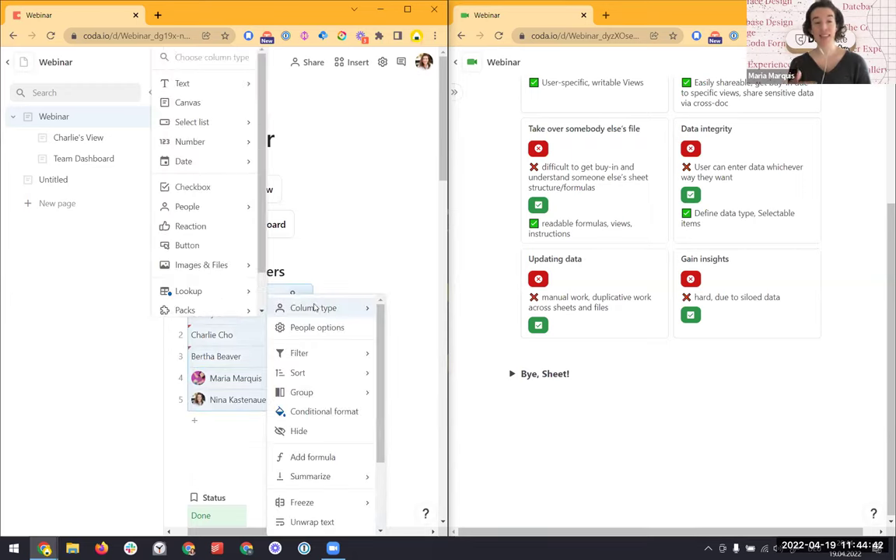
pyautogui.moveTo(246, 83)
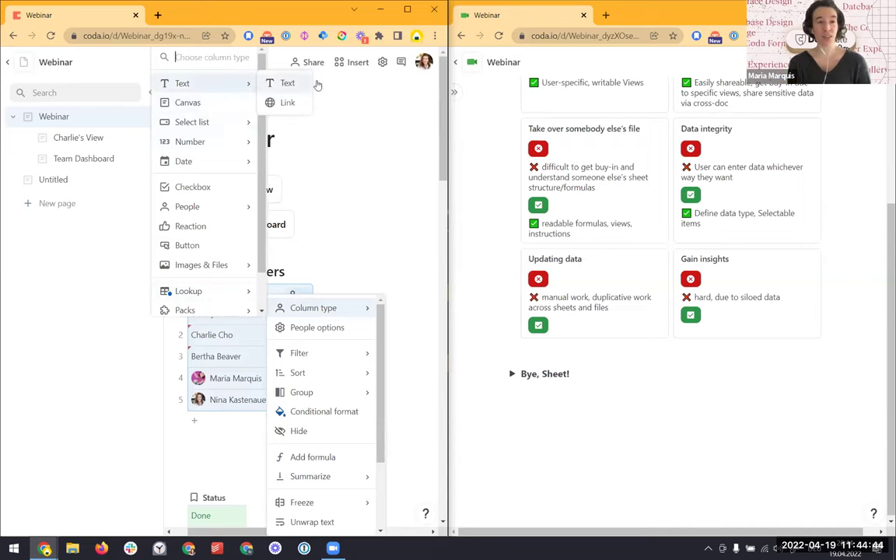
pyautogui.click(290, 84)
pyautogui.click(255, 354)
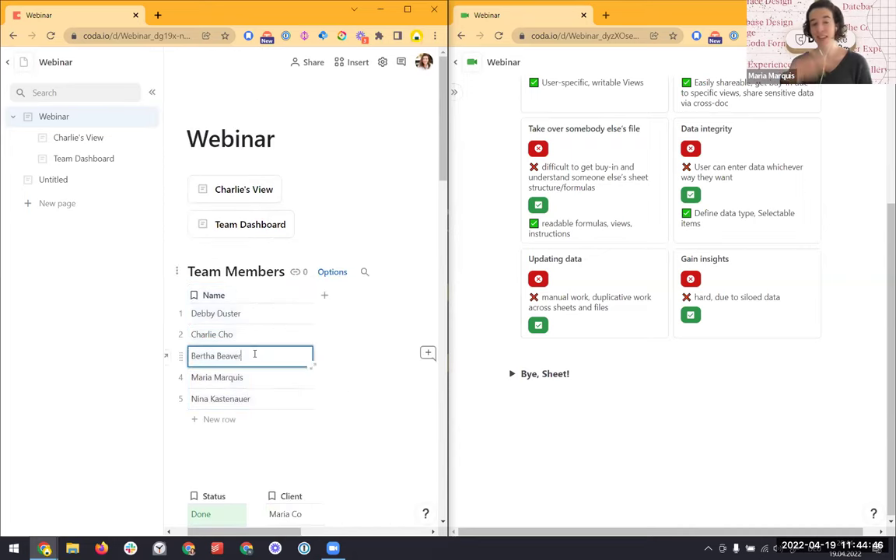
pyautogui.doubleClick(255, 354)
pyautogui.write('Differnt')
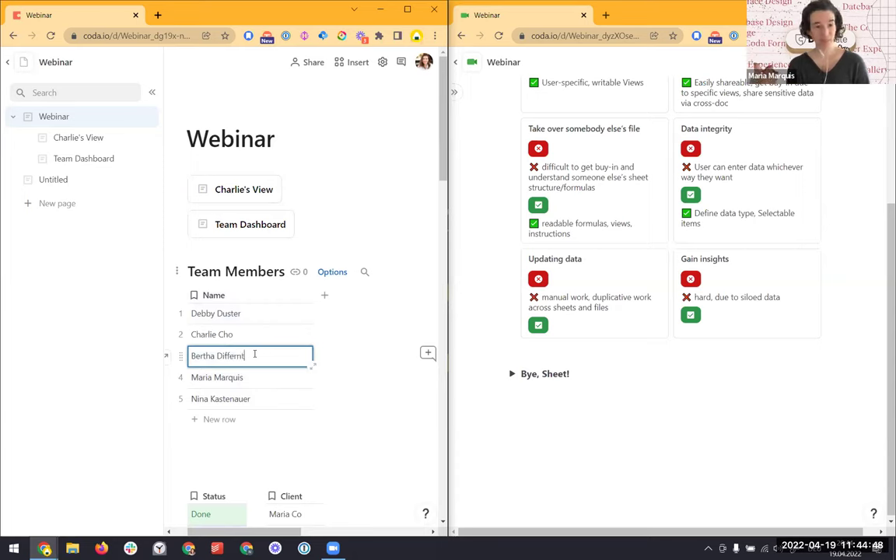
pyautogui.press('Return')
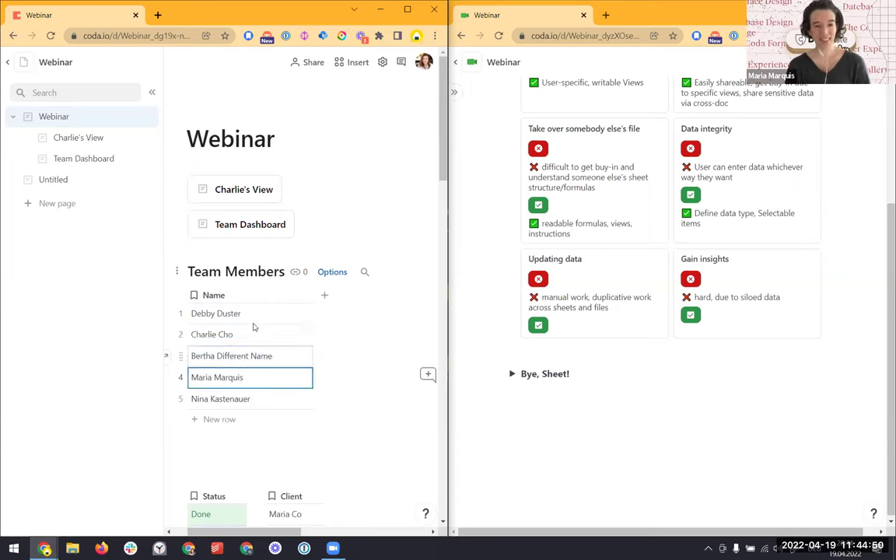
pyautogui.scroll(-5, 265, 323)
# Add a new row to the Tasks table and assign it an existing team member
pyautogui.scroll(-3, 270, 325)
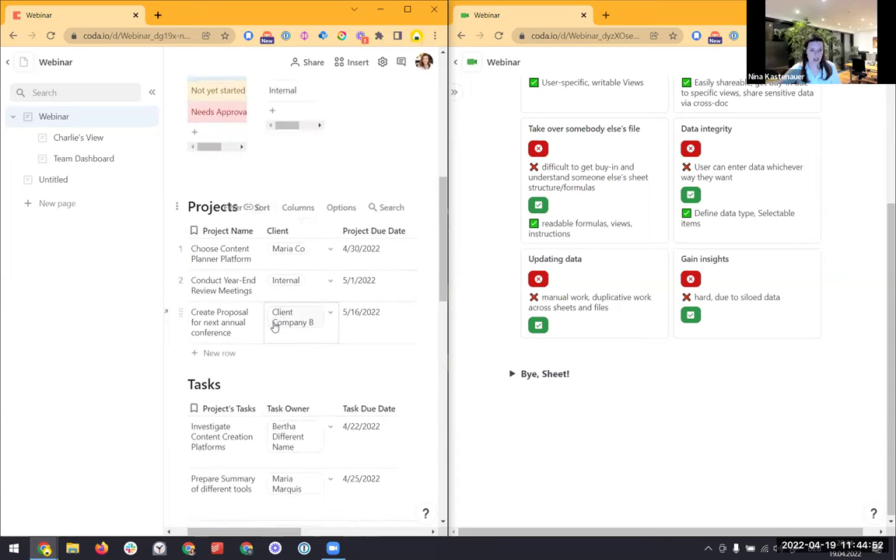
pyautogui.moveTo(300, 327)
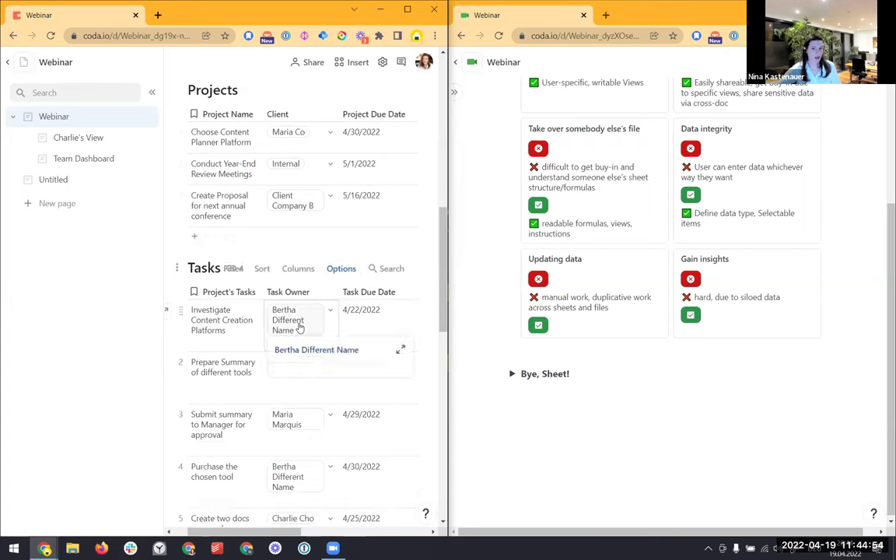
pyautogui.scroll(-4, 302, 323)
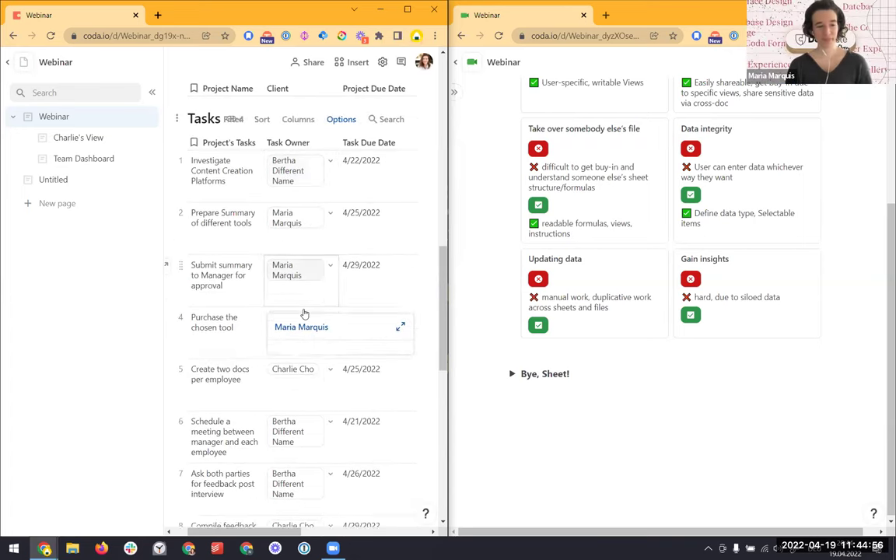
pyautogui.scroll(-6, 302, 326)
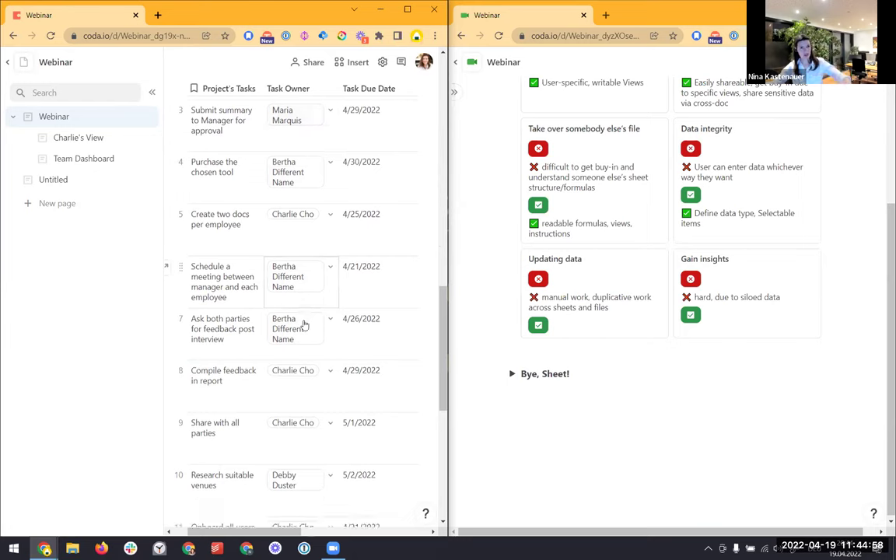
pyautogui.click(218, 378)
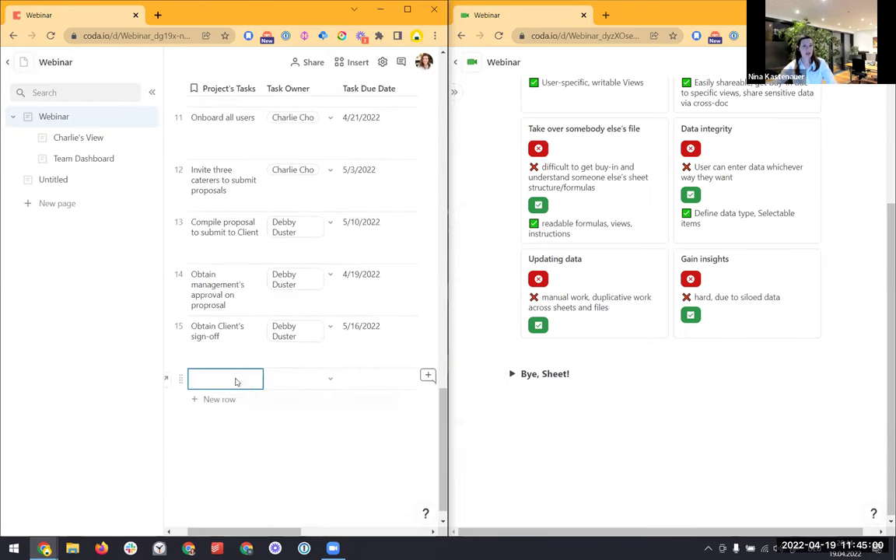
pyautogui.click(333, 380)
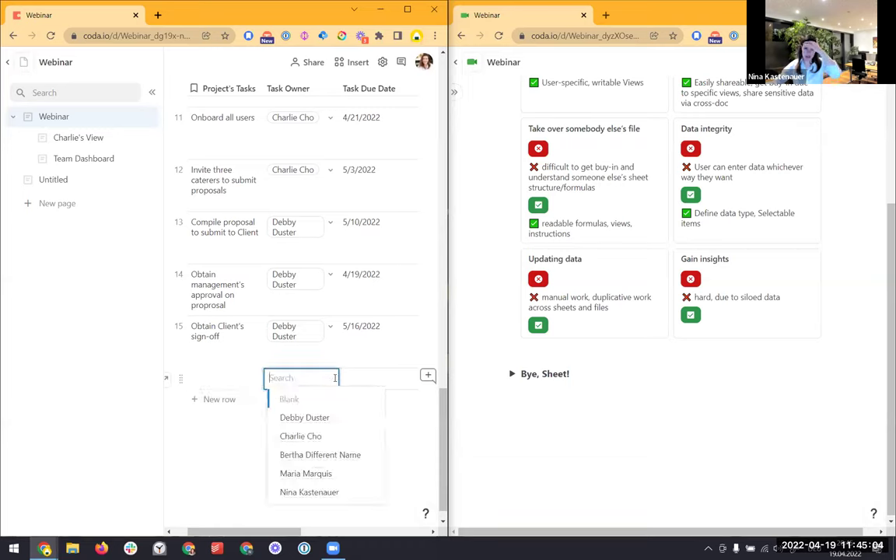
pyautogui.click(319, 474)
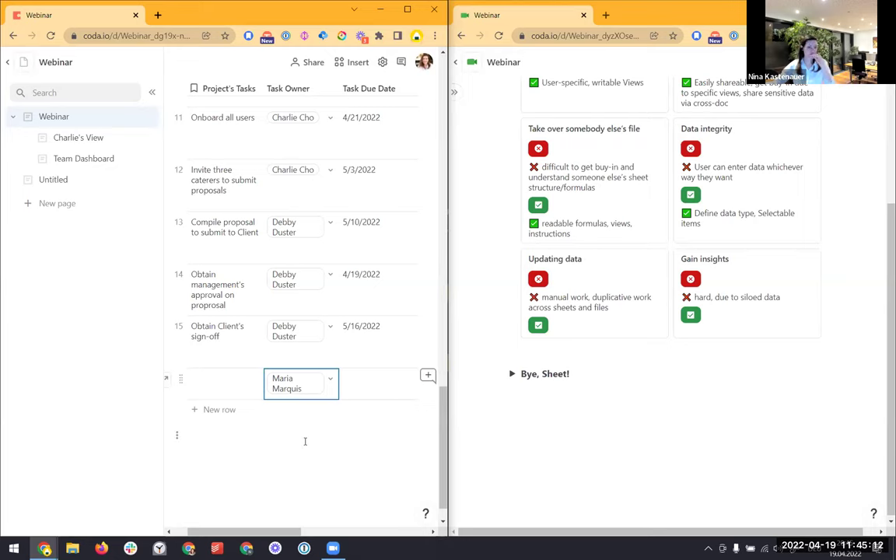
# Type a new owner's name and add them, creating a sixth Team Members row
pyautogui.click(331, 380)
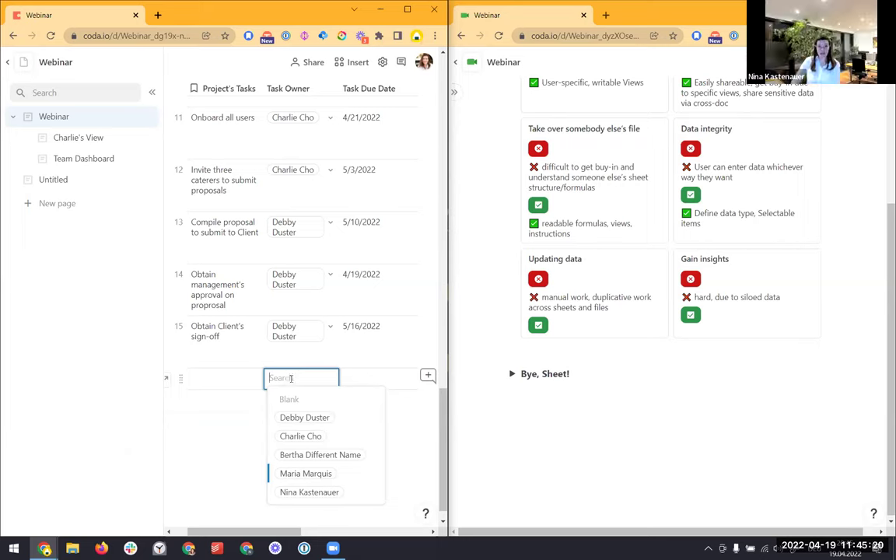
pyautogui.write('Doe')
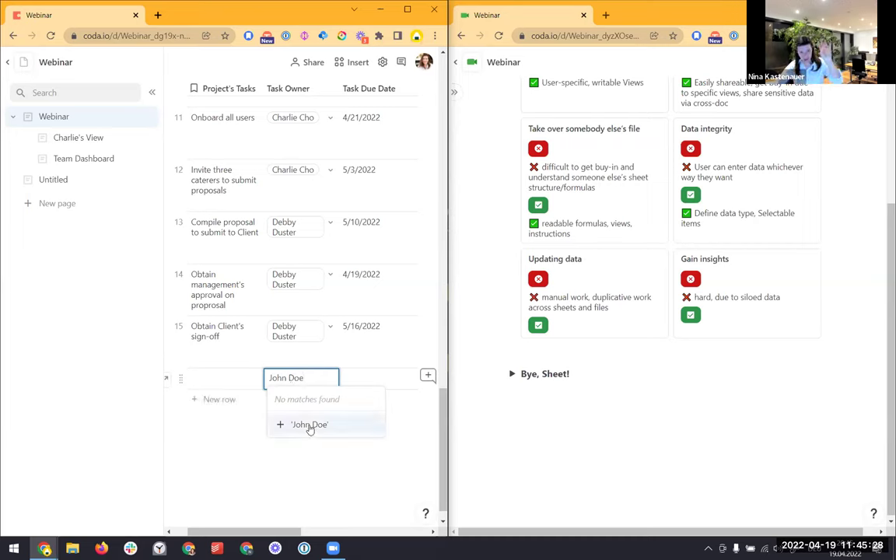
pyautogui.click(312, 427)
pyautogui.scroll(10, 313, 425)
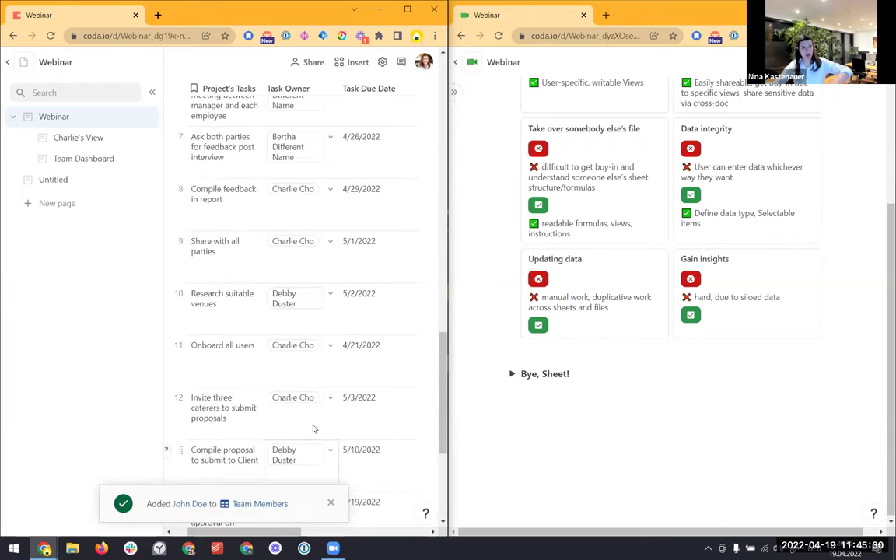
pyautogui.scroll(3, 314, 426)
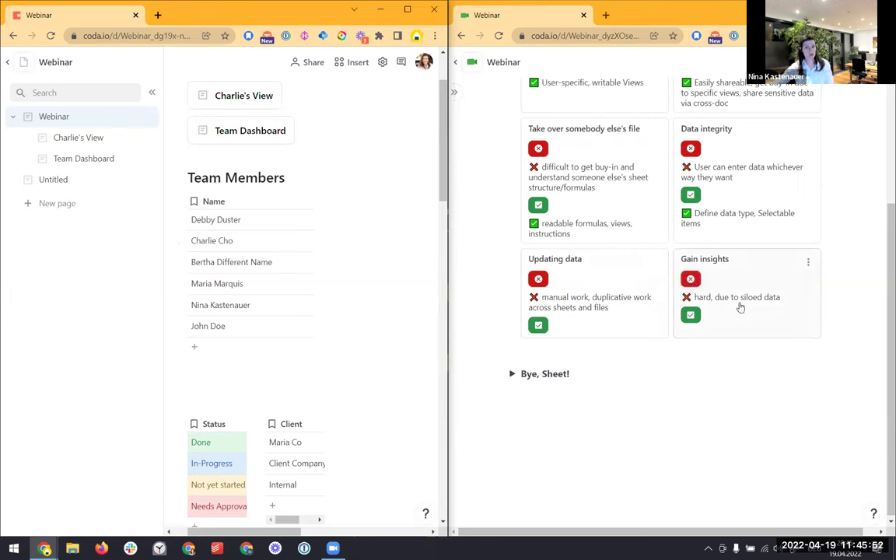
# Show the 'Relationships unearth hidden connections' pro point on Gain insights, then open Team Dashboard
pyautogui.click(691, 316)
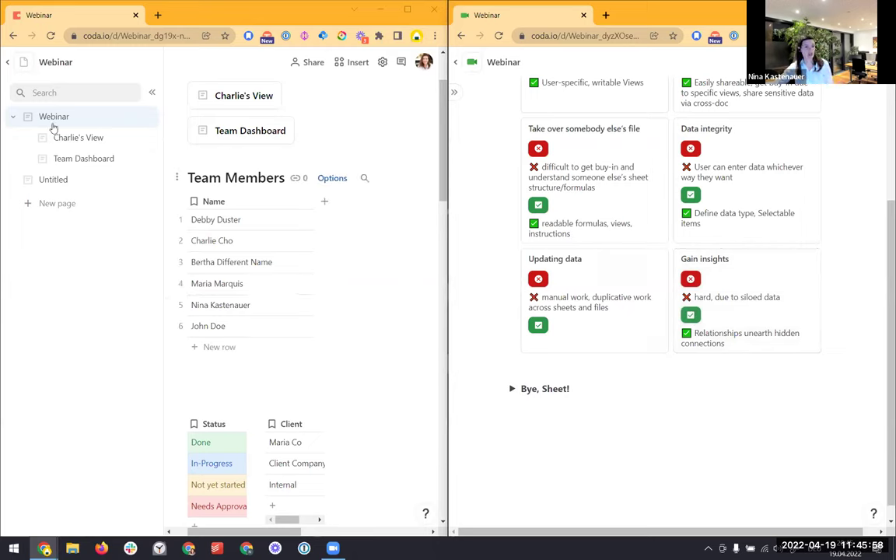
pyautogui.click(56, 158)
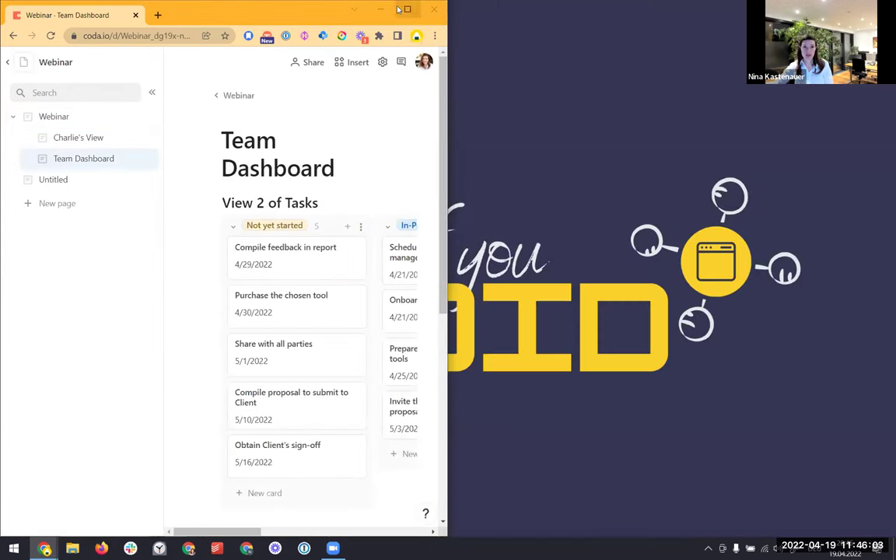
# Maximize the window and delete the View 3 and View 4 charts from the dashboard
pyautogui.click(405, 10)
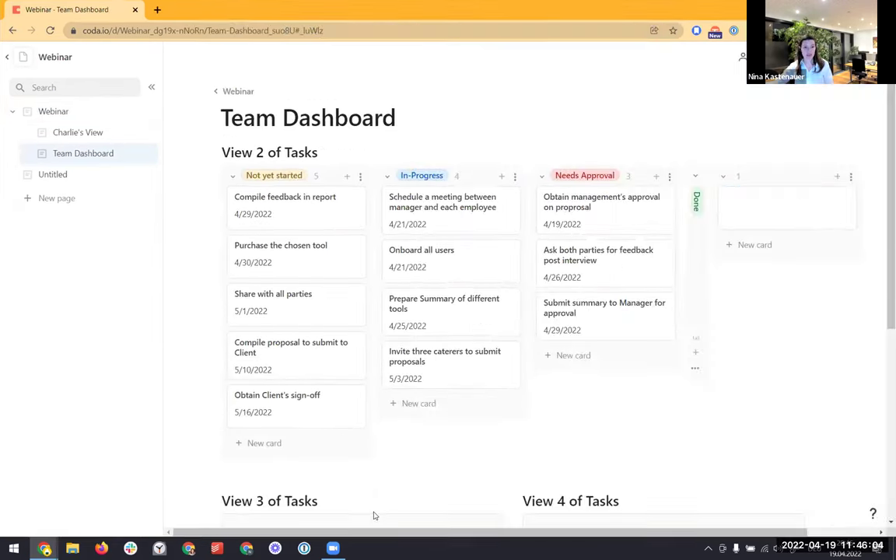
pyautogui.scroll(-4, 373, 467)
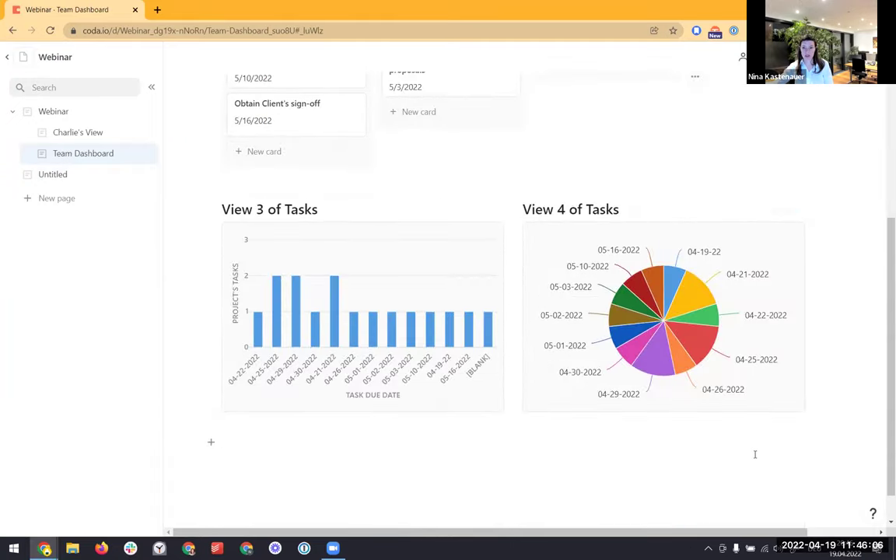
pyautogui.click(614, 283)
pyautogui.press('Delete')
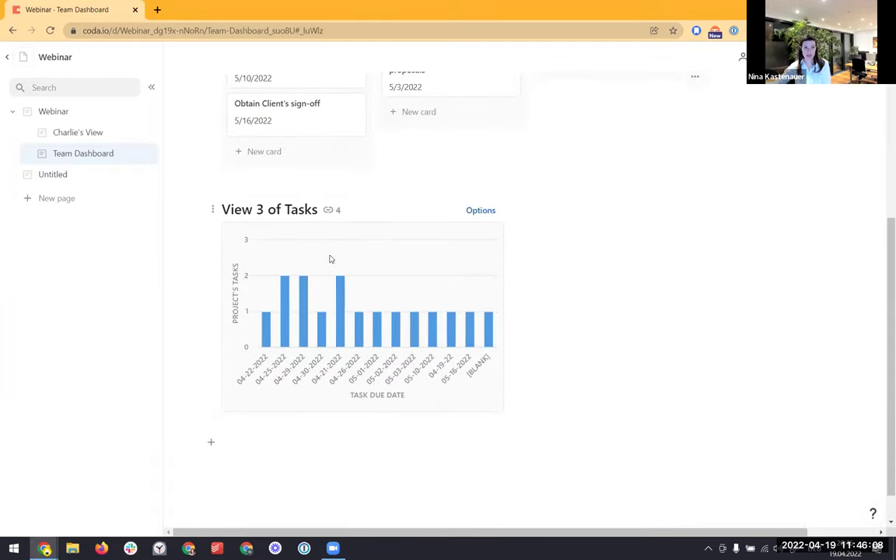
pyautogui.click(304, 232)
pyautogui.press('Delete')
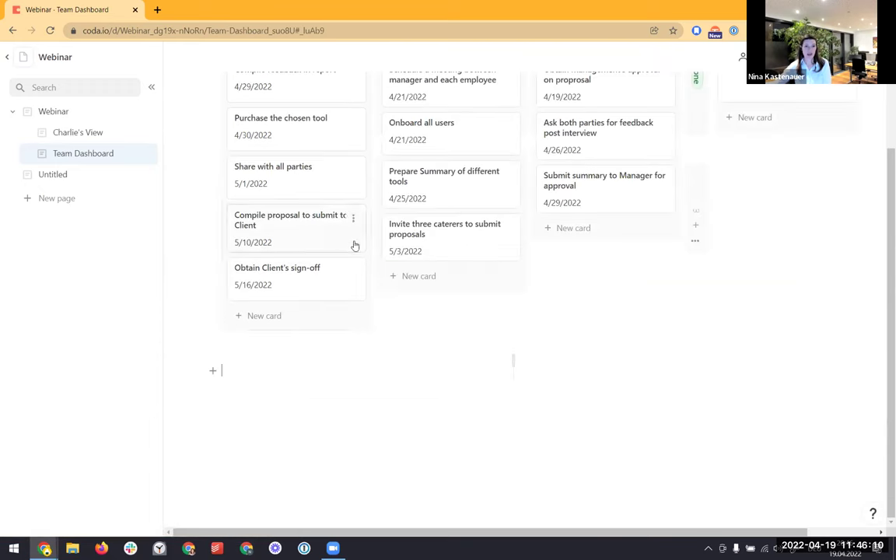
pyautogui.scroll(2, 535, 411)
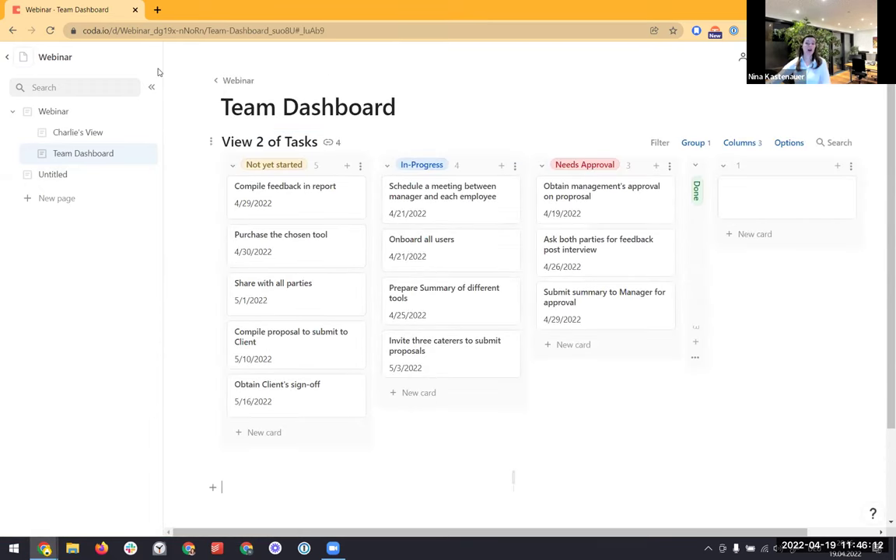
pyautogui.click(723, 166)
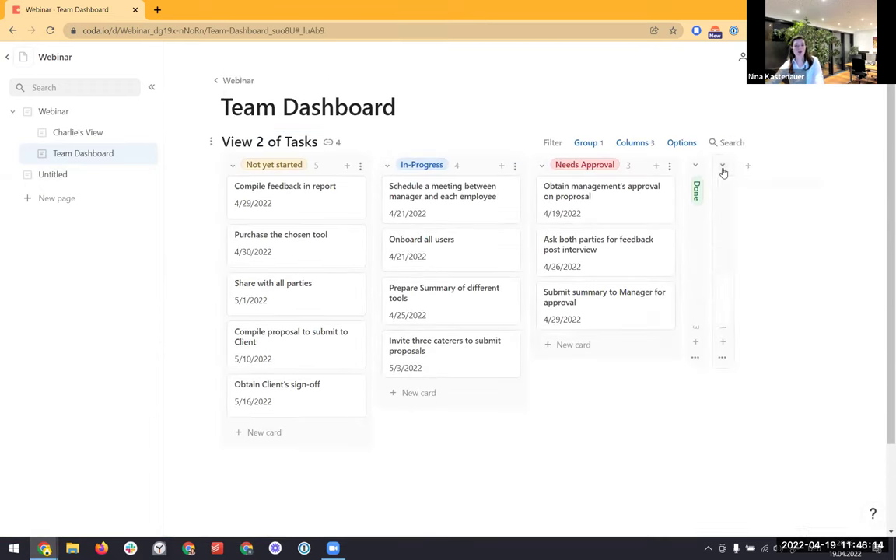
# Insert a new Tasks table view below the task board using /tasks
pyautogui.scroll(-1, 519, 296)
pyautogui.scroll(-1, 518, 296)
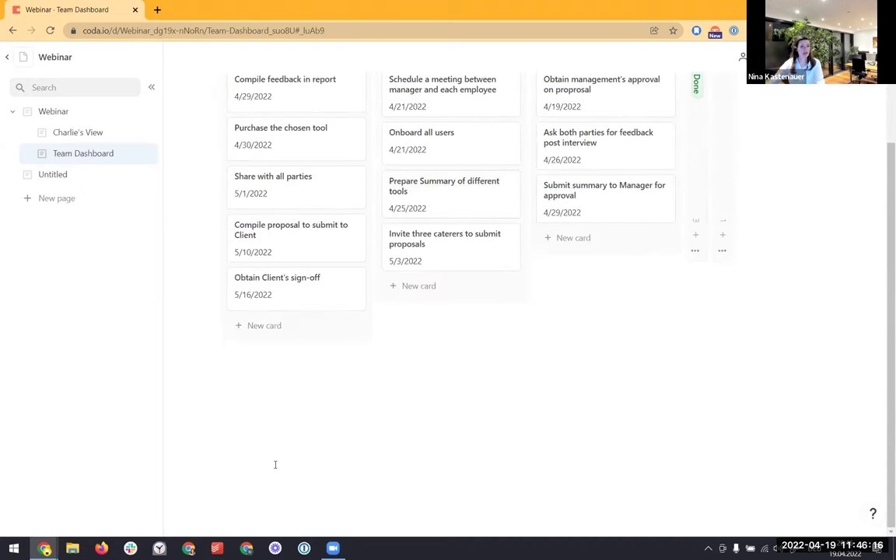
pyautogui.click(316, 423)
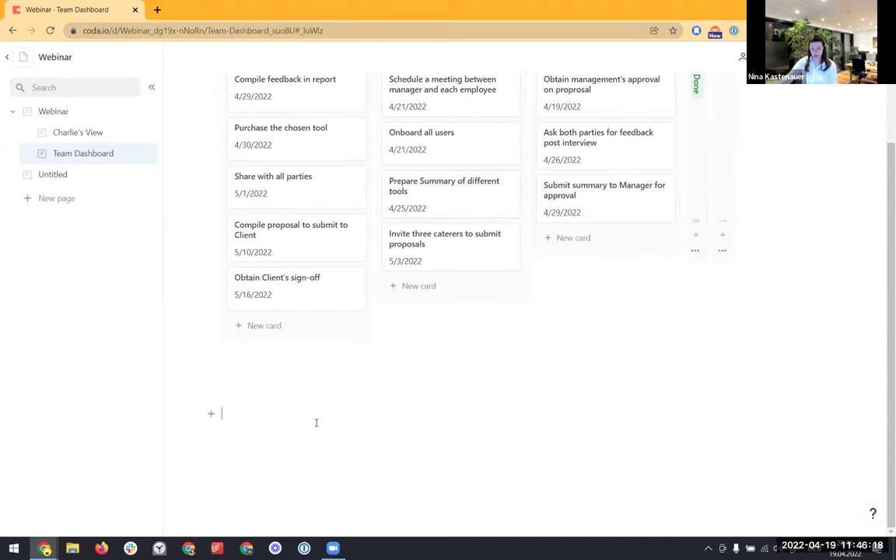
pyautogui.write('/tas')
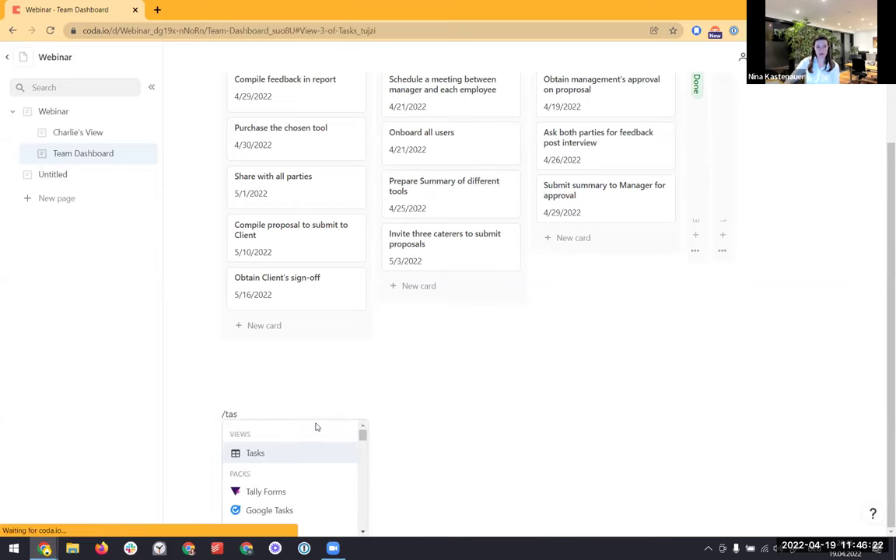
pyautogui.press('Return')
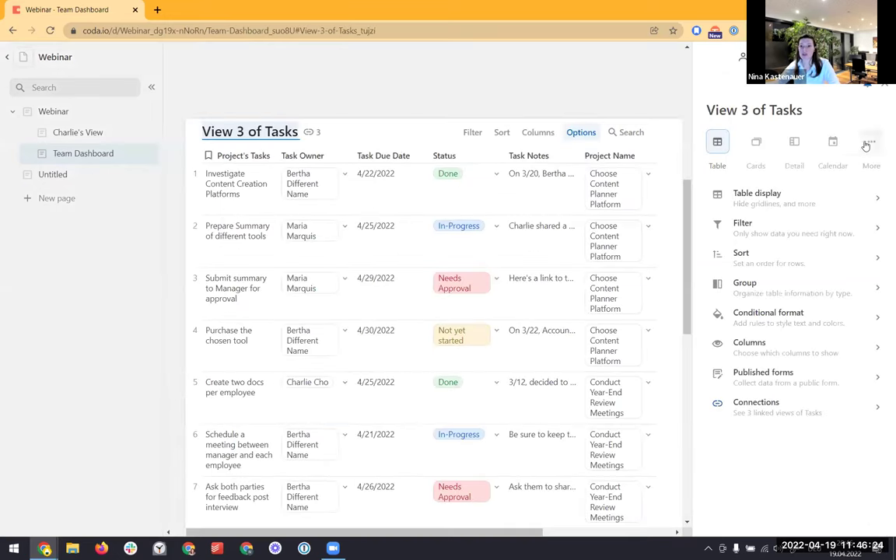
# Turn the new view into a Pie Chart with Task Owner as the category
pyautogui.click(868, 143)
pyautogui.click(849, 214)
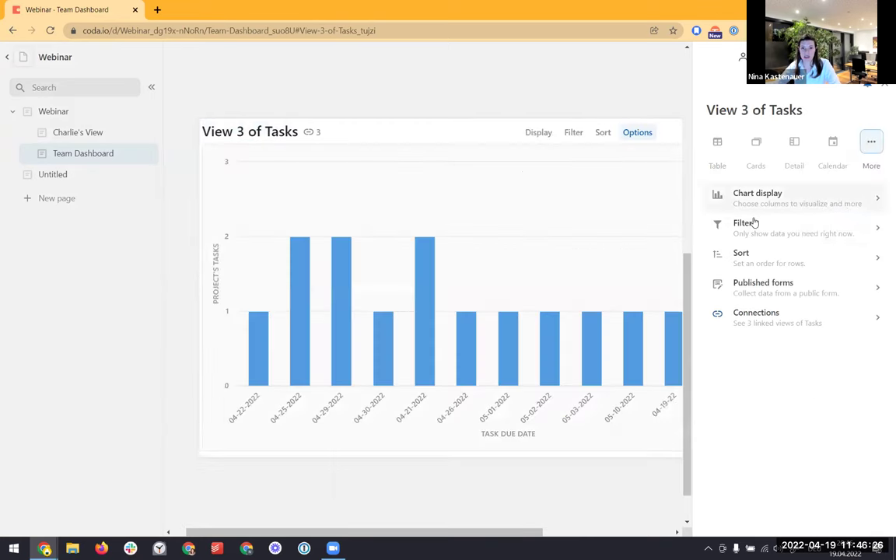
pyautogui.click(756, 193)
pyautogui.click(767, 151)
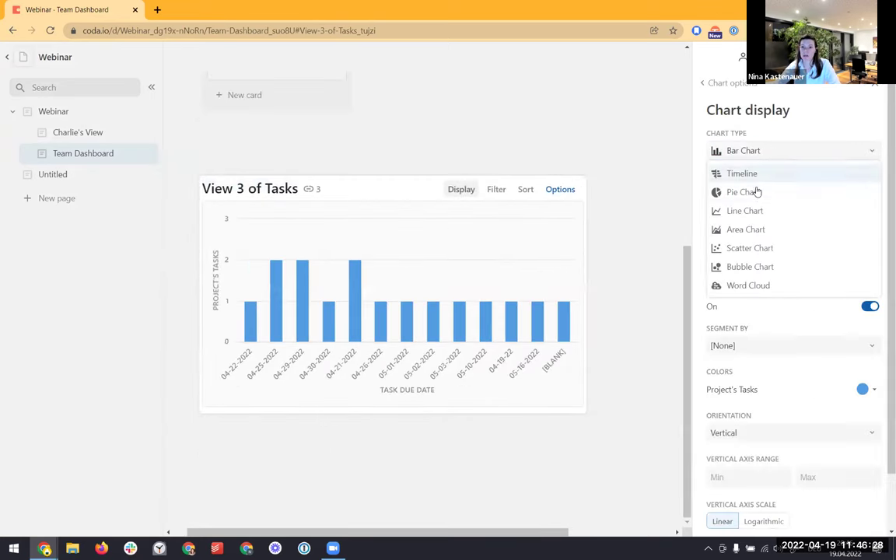
pyautogui.click(756, 192)
pyautogui.click(770, 201)
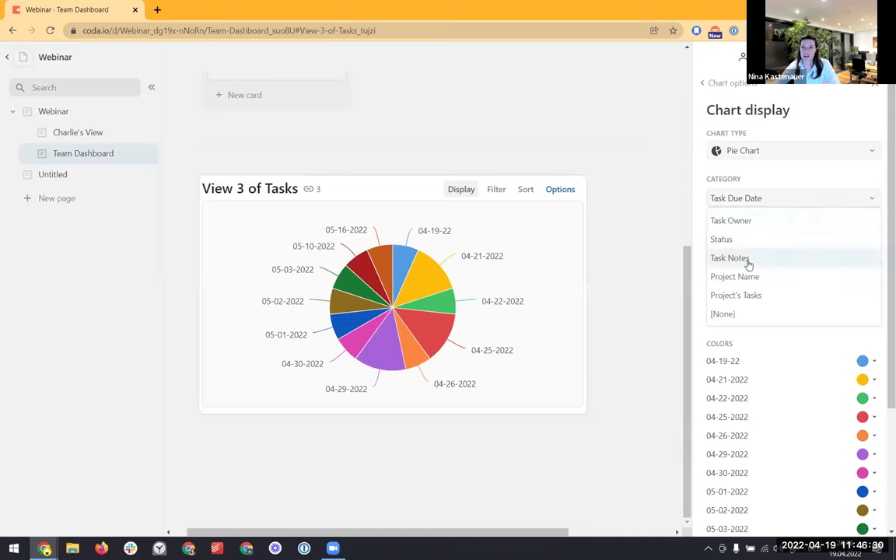
pyautogui.click(748, 221)
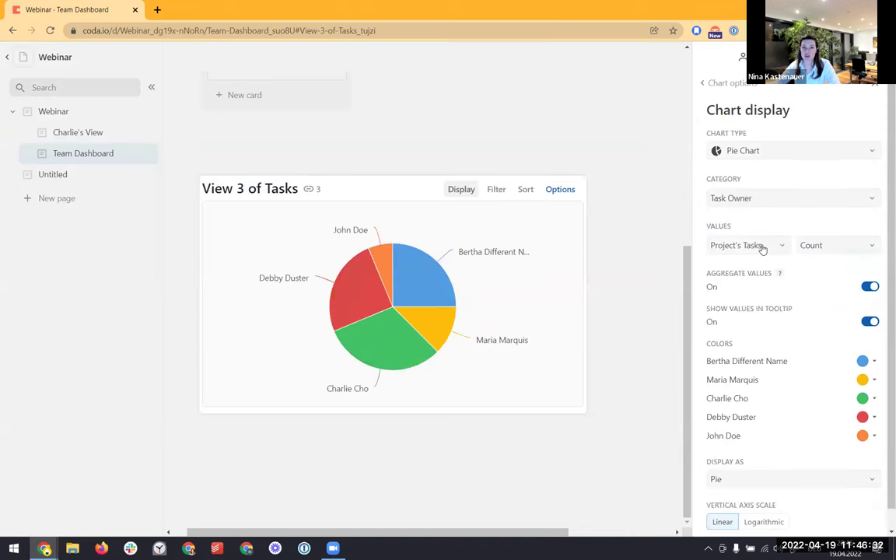
pyautogui.moveTo(440, 288)
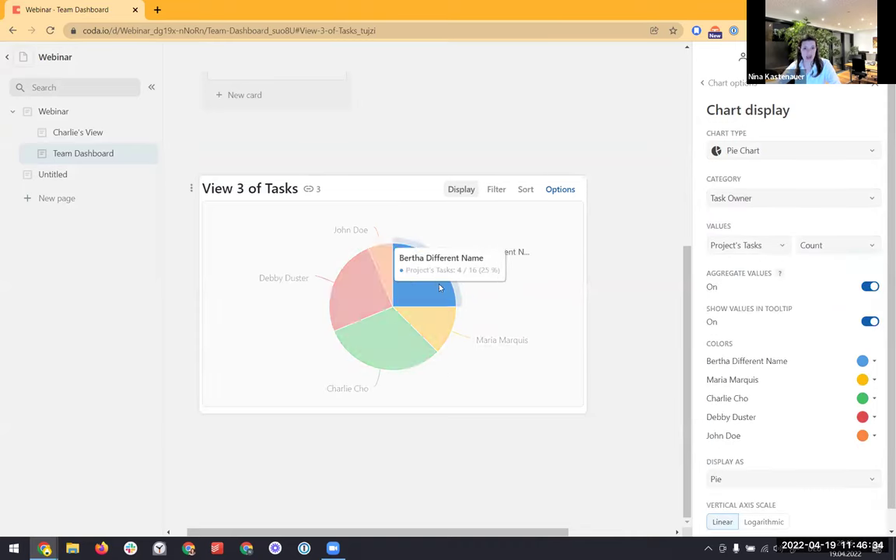
pyautogui.moveTo(391, 266)
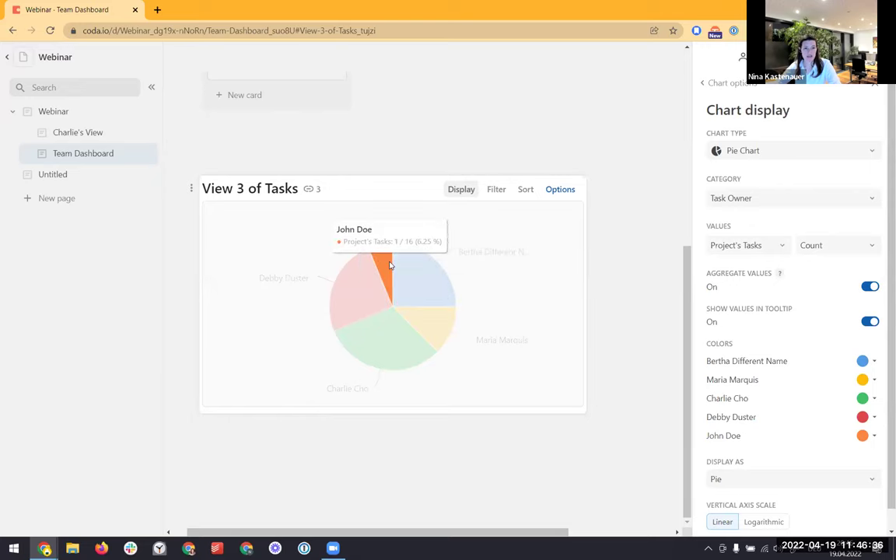
pyautogui.moveTo(440, 331)
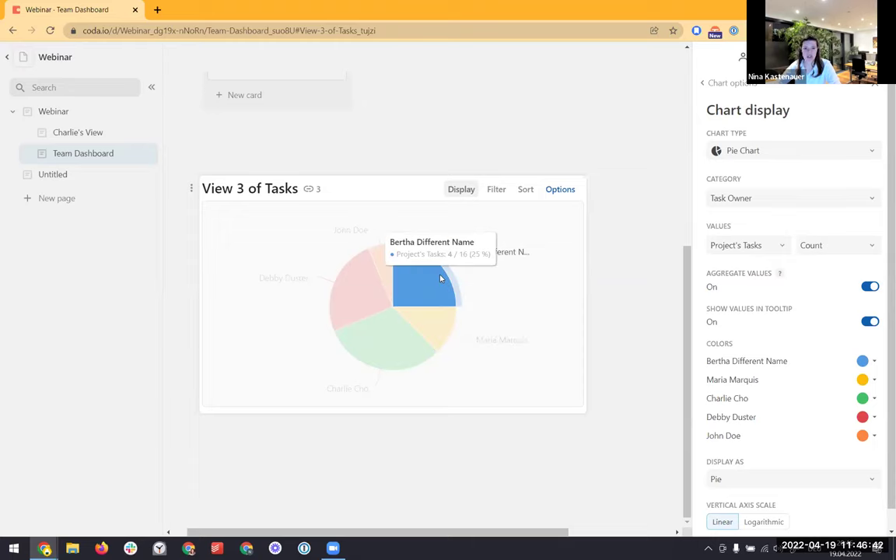
pyautogui.moveTo(389, 336)
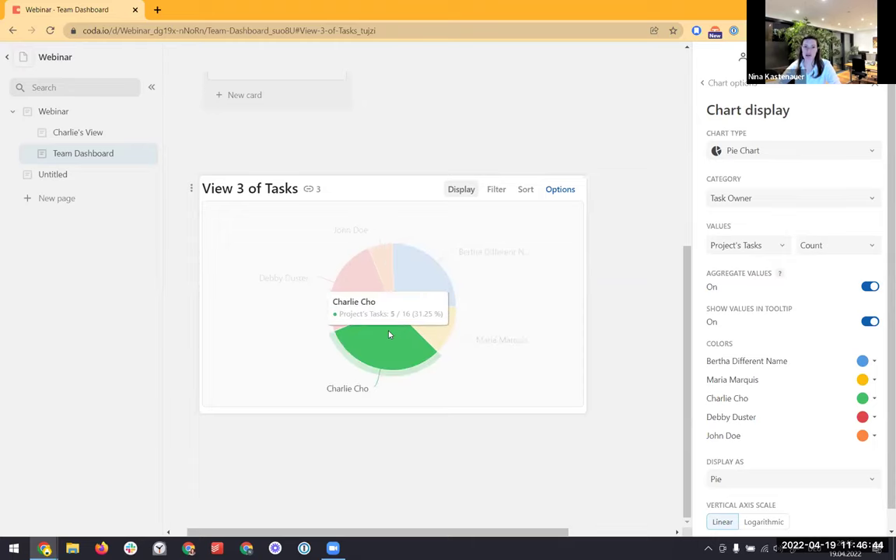
pyautogui.moveTo(362, 302)
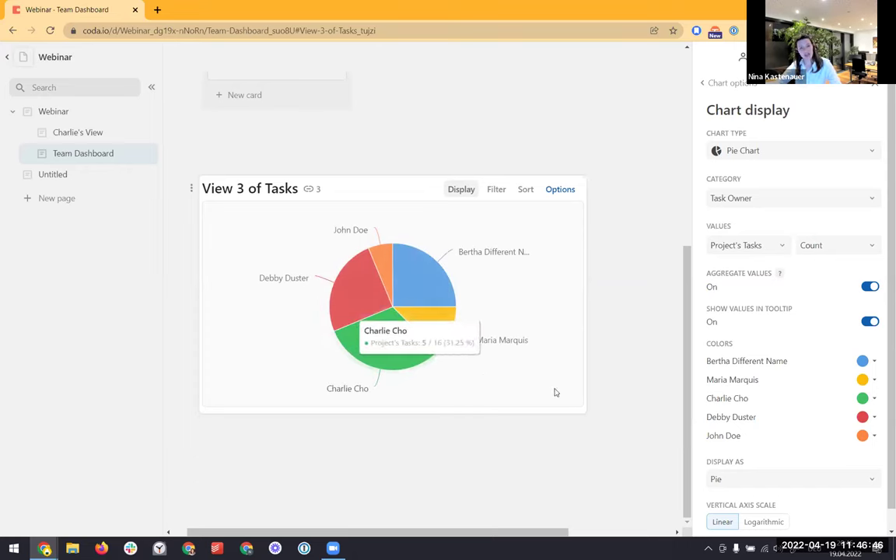
pyautogui.scroll(3, 514, 408)
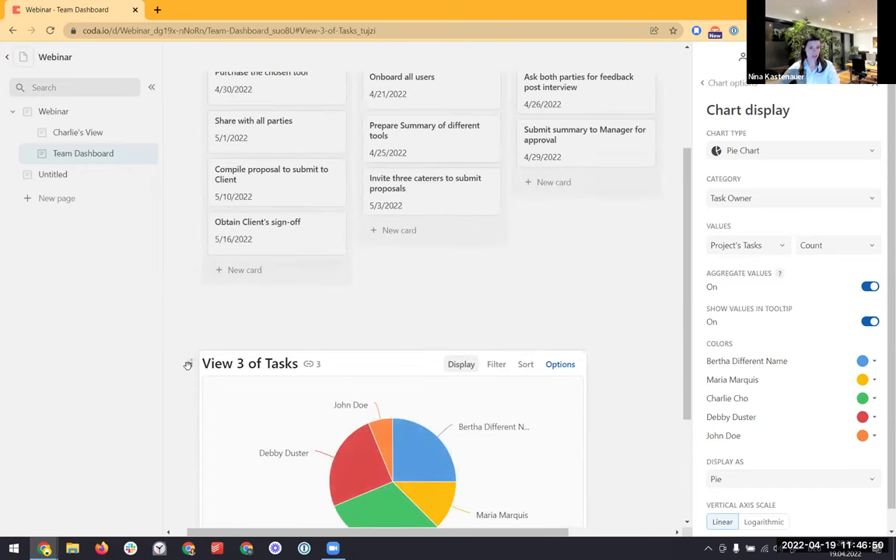
# Drag the owner pie chart (View 3 of Tasks) to just below the Team Dashboard title
pyautogui.moveTo(188, 364); pyautogui.dragTo(245, 117)
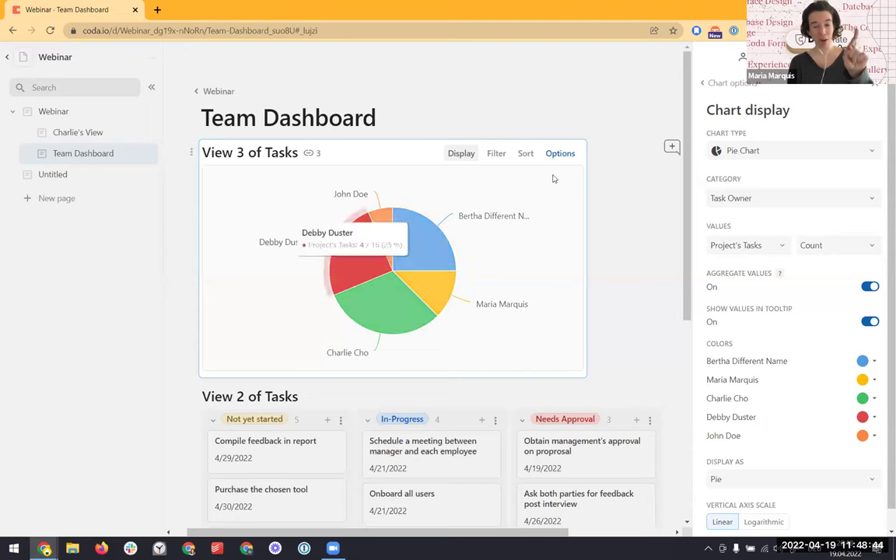
pyautogui.click(875, 84)
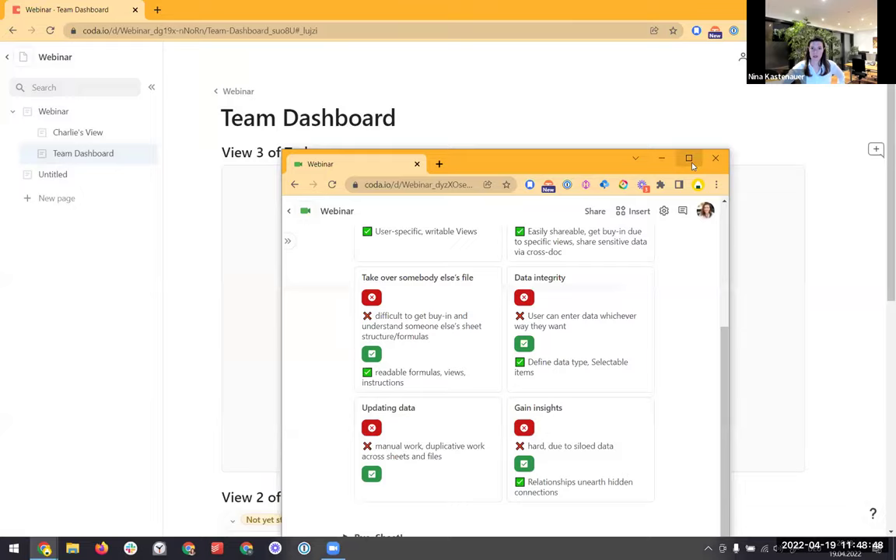
pyautogui.click(689, 160)
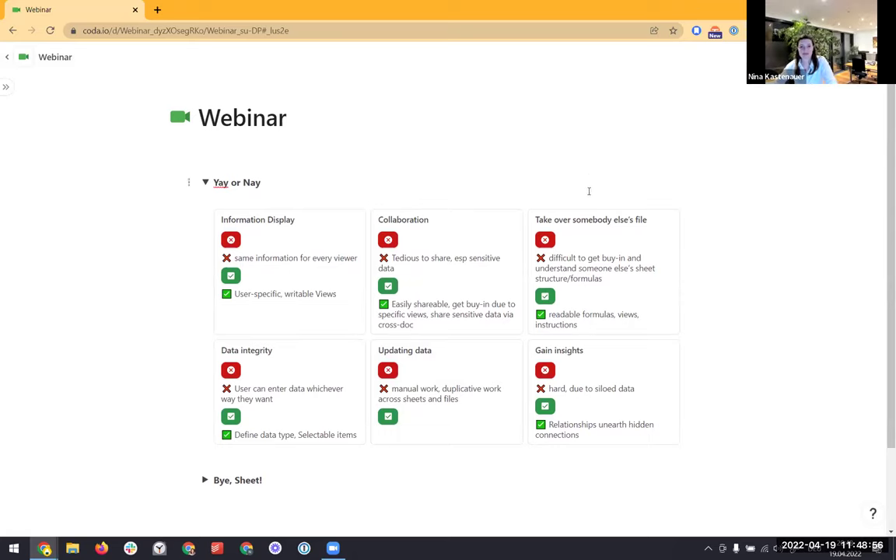
pyautogui.moveTo(576, 202)
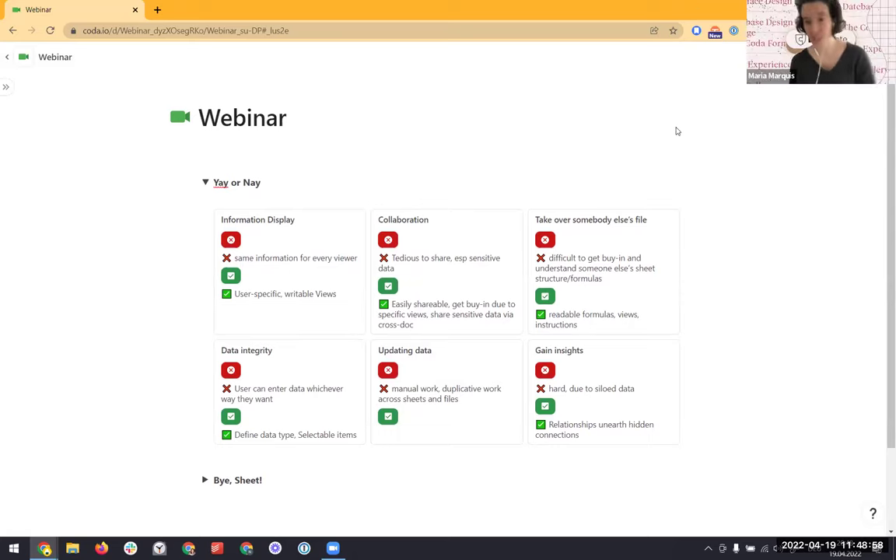
pyautogui.moveTo(652, 201)
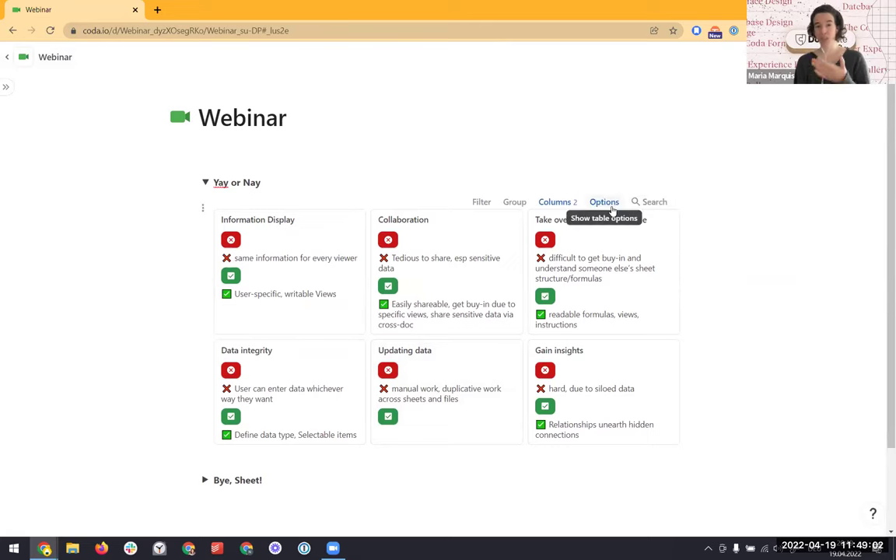
# Switch the Yay or Nay comparison view from cards to a table layout
pyautogui.click(607, 204)
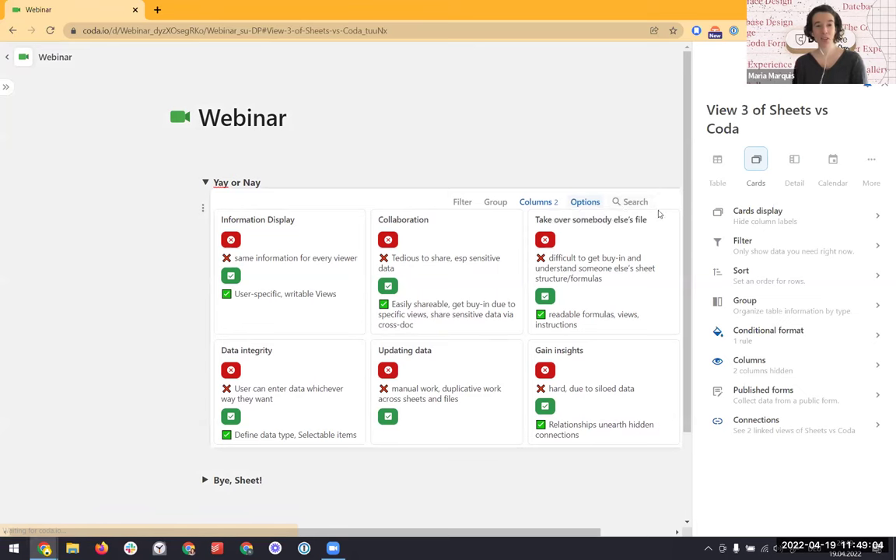
pyautogui.click(721, 165)
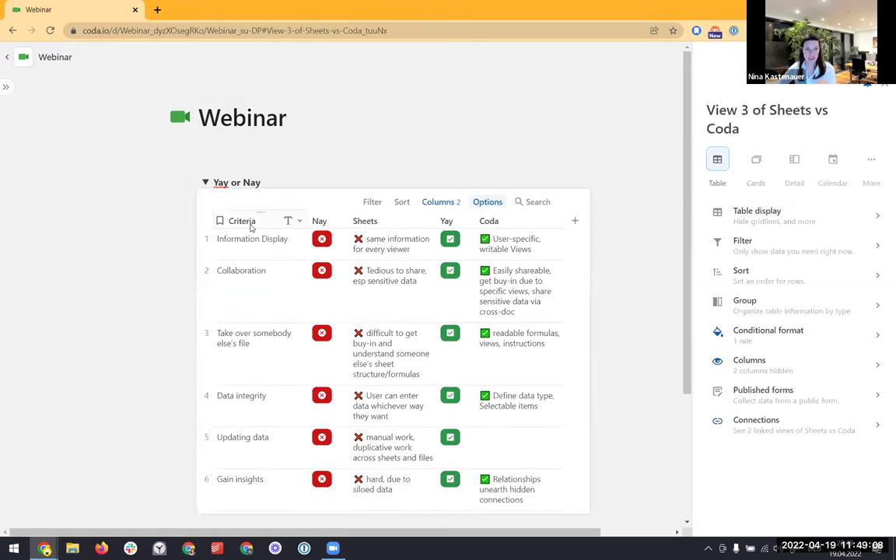
pyautogui.moveTo(380, 223); pyautogui.dragTo(428, 217)
# Unhide the Coda KTA and Sheets KTA columns and move them right after Criteria
pyautogui.click(453, 202)
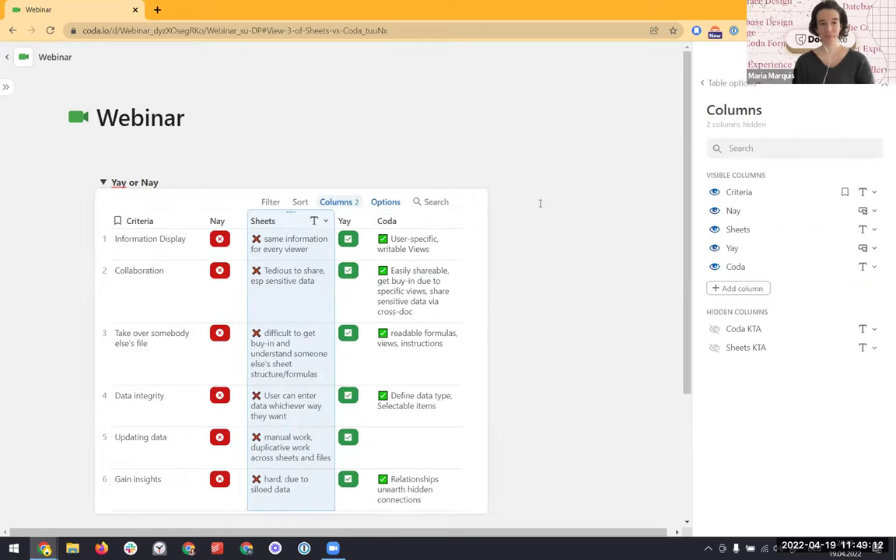
pyautogui.click(713, 330)
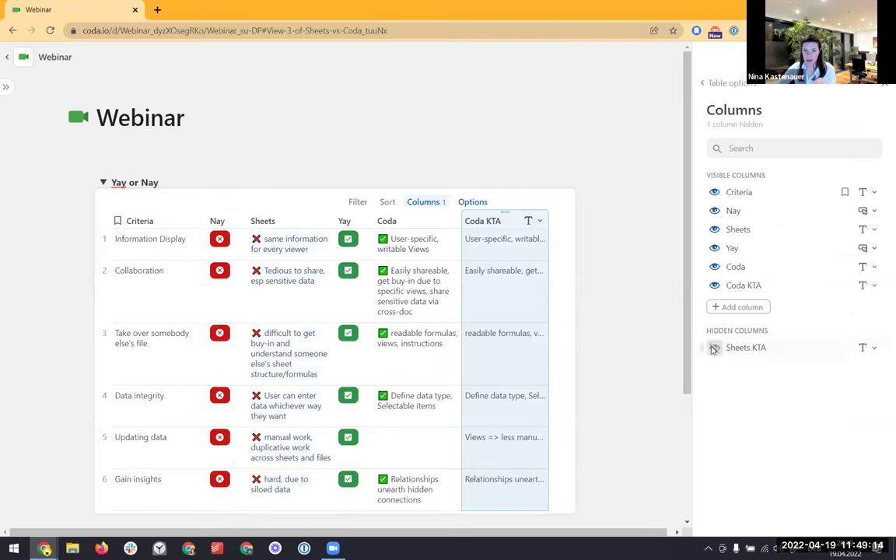
pyautogui.click(713, 349)
pyautogui.moveTo(438, 223); pyautogui.dragTo(171, 227)
pyautogui.moveTo(534, 221); pyautogui.dragTo(287, 218)
pyautogui.moveTo(382, 221); pyautogui.dragTo(397, 215)
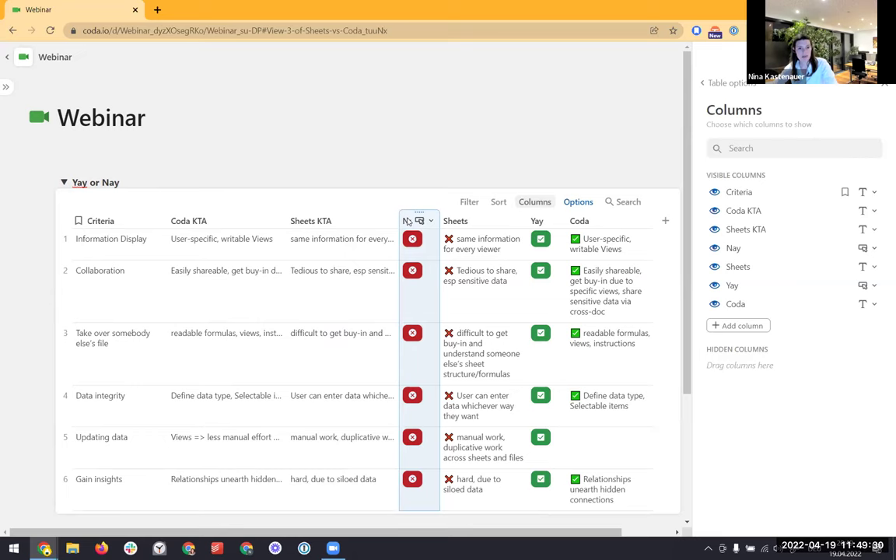
pyautogui.rightClick(407, 222)
pyautogui.moveTo(420, 231)
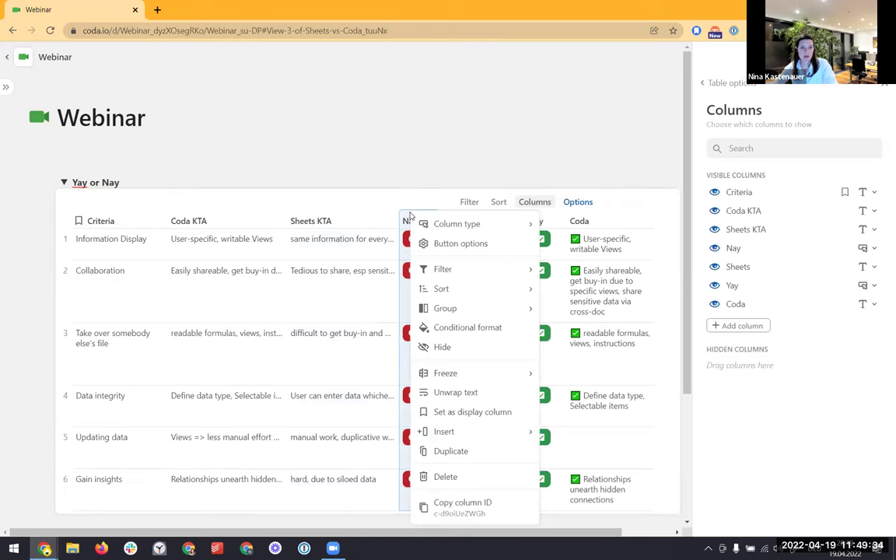
pyautogui.click(432, 249)
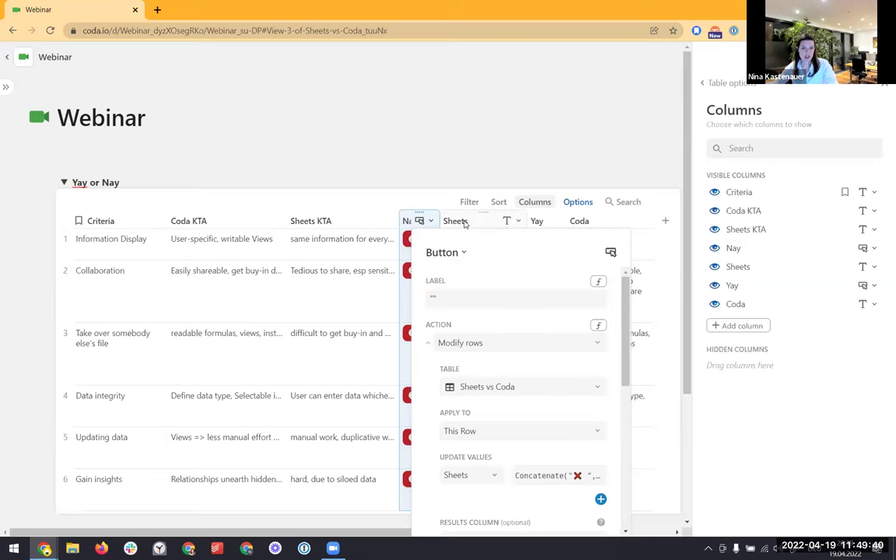
pyautogui.scroll(-2, 514, 372)
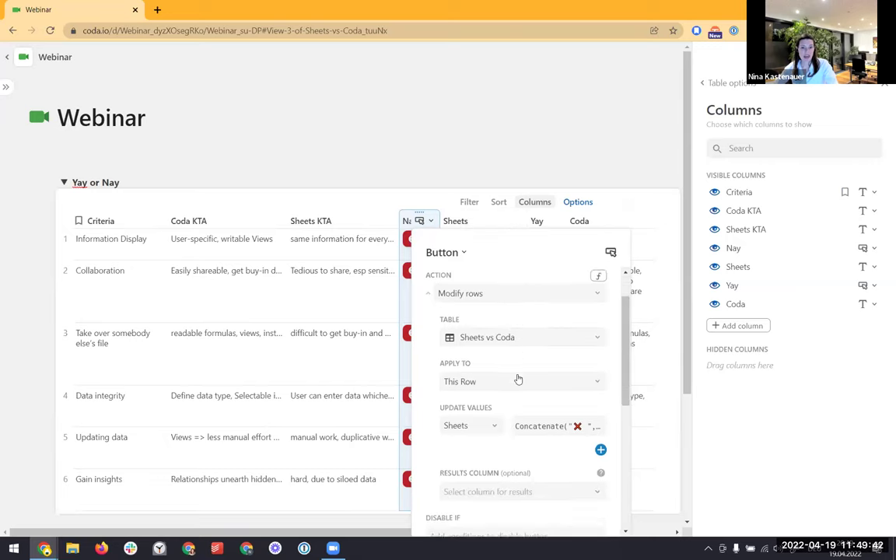
pyautogui.hscroll(2, 537, 424)
pyautogui.click(541, 421)
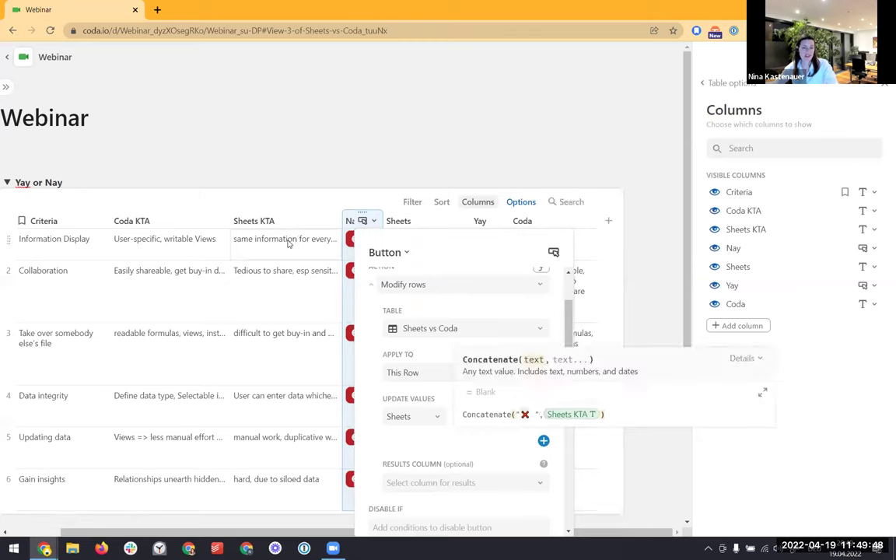
# Clear all text from the Sheets and Coda columns of the Yay or Nay table
pyautogui.click(358, 175)
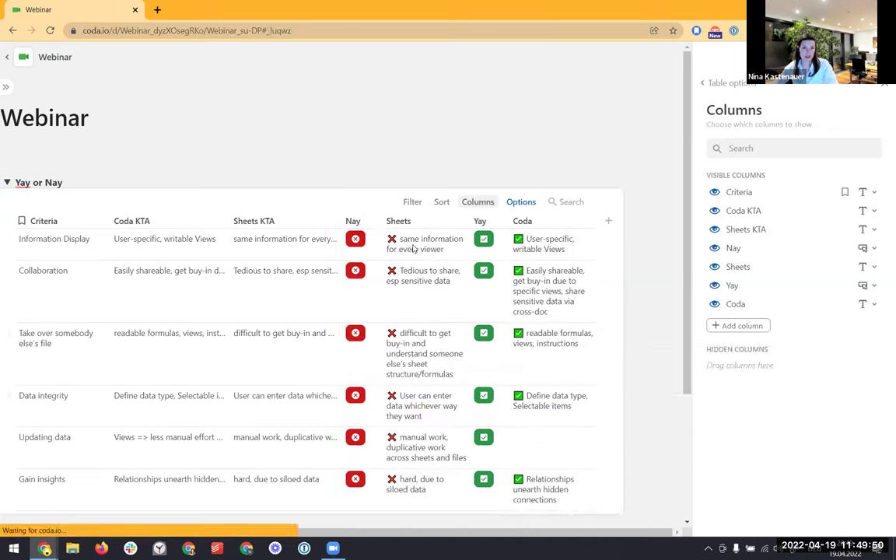
pyautogui.press('Right')
pyautogui.hotkey('ctrl', 'shift', 'Down')
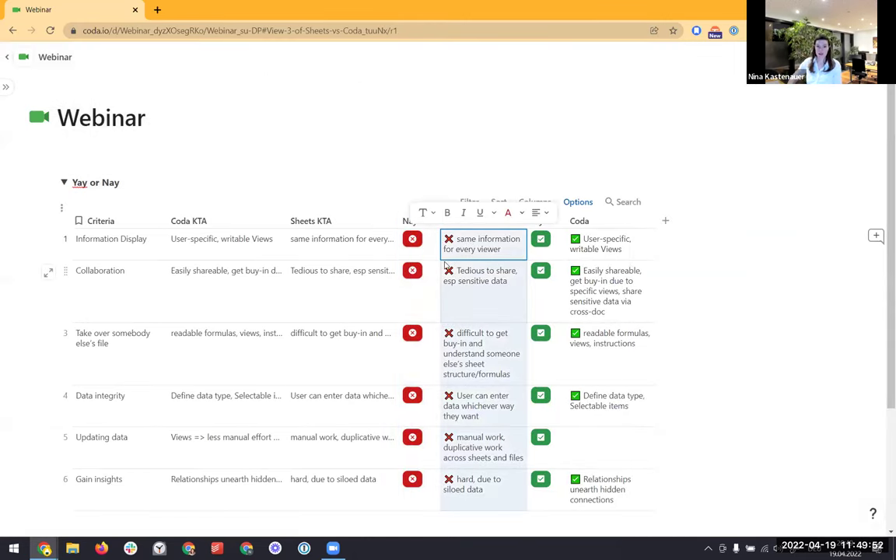
pyautogui.press('Delete')
pyautogui.press('Right')
pyautogui.press('Right')
pyautogui.hotkey('ctrl', 'shift', 'Down')
pyautogui.press('Delete')
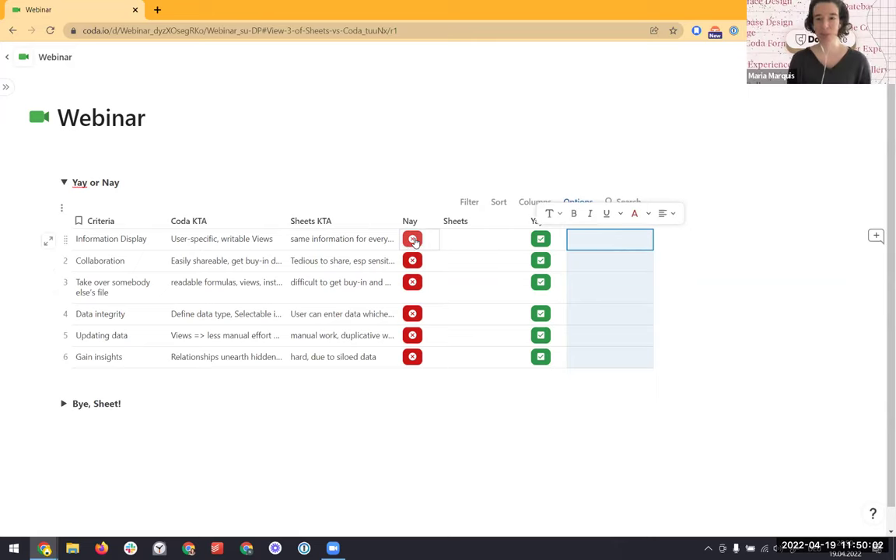
# Run the Nay buttons for Information Display, Collaboration and the third row to refill Sheets
pyautogui.click(413, 240)
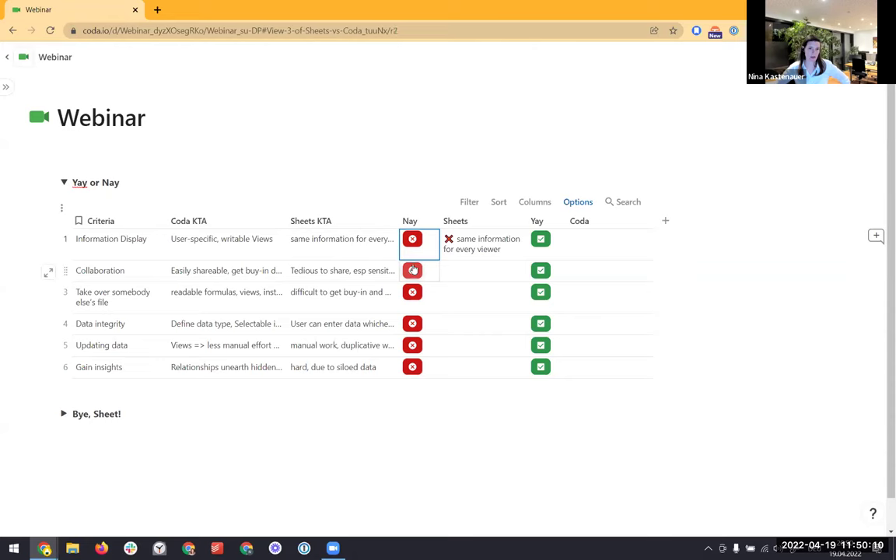
pyautogui.click(414, 271)
pyautogui.click(413, 293)
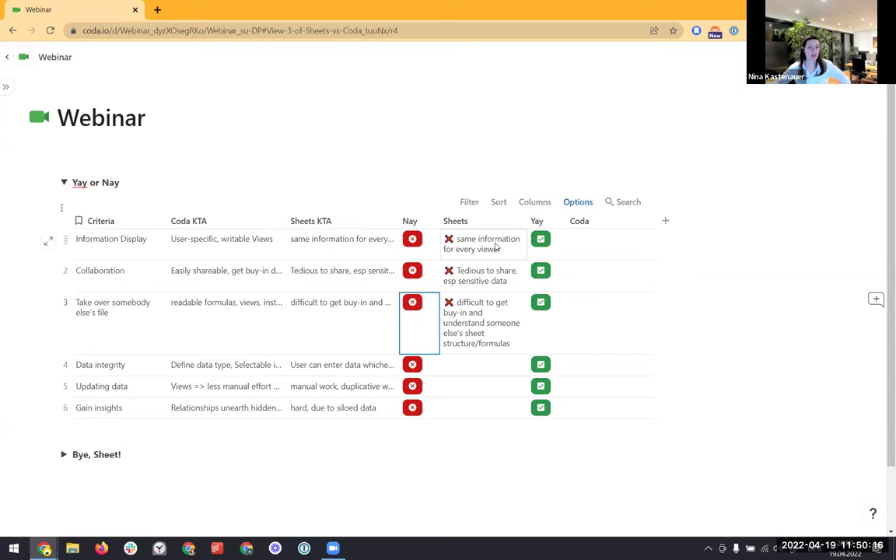
pyautogui.click(575, 204)
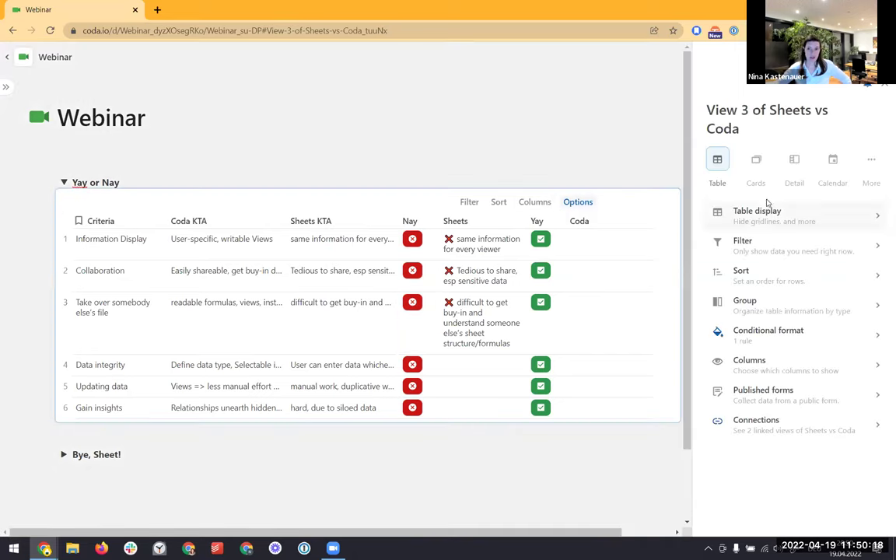
# Switch the comparison back to cards and hide the Coda and Sheets columns
pyautogui.click(756, 161)
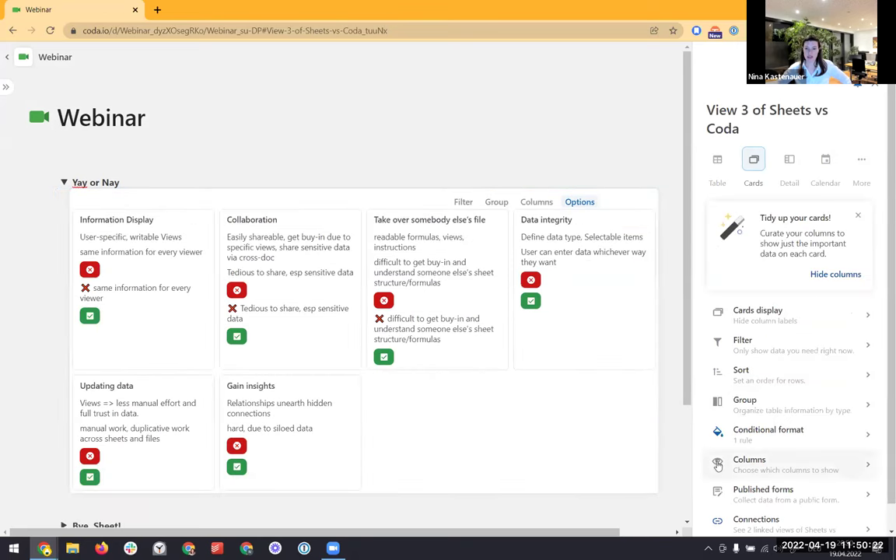
pyautogui.click(738, 460)
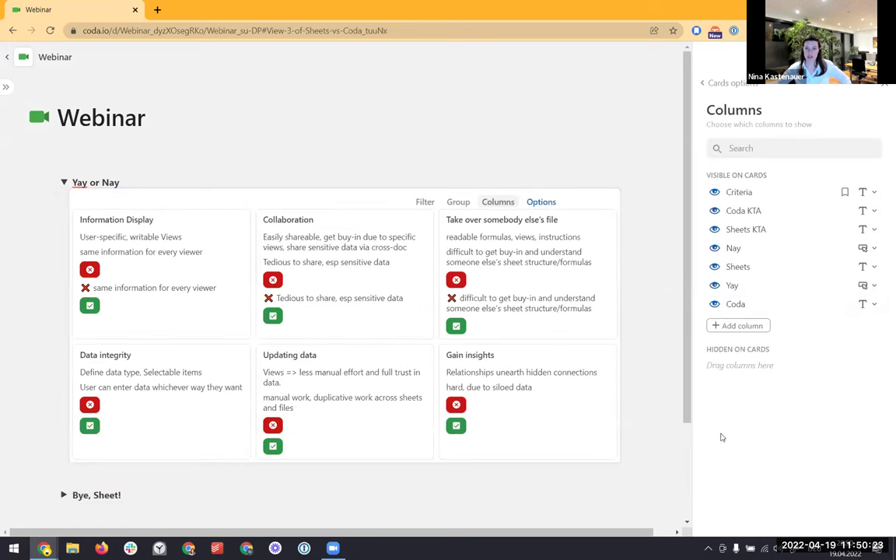
pyautogui.click(714, 305)
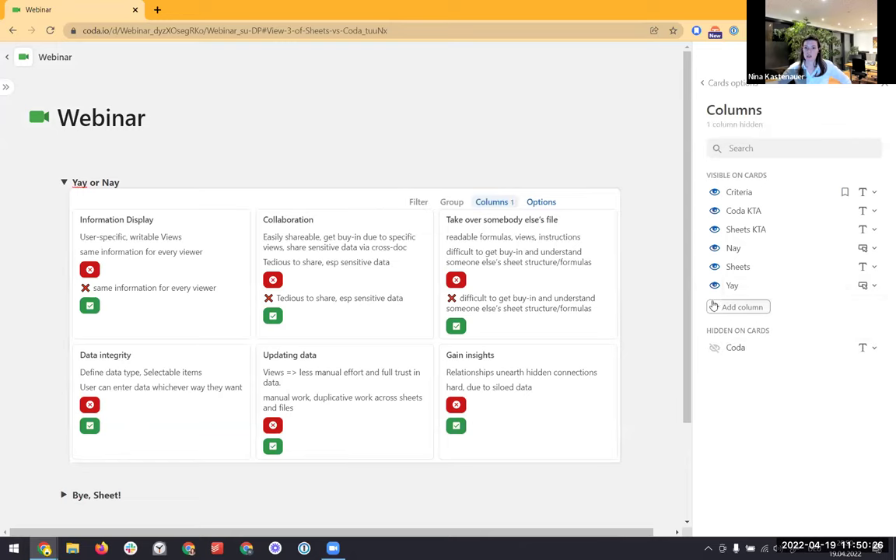
pyautogui.click(714, 266)
# Show Coda KTA and Sheets KTA on the cards, with Sheets KTA between Nay and Yay
pyautogui.click(715, 228)
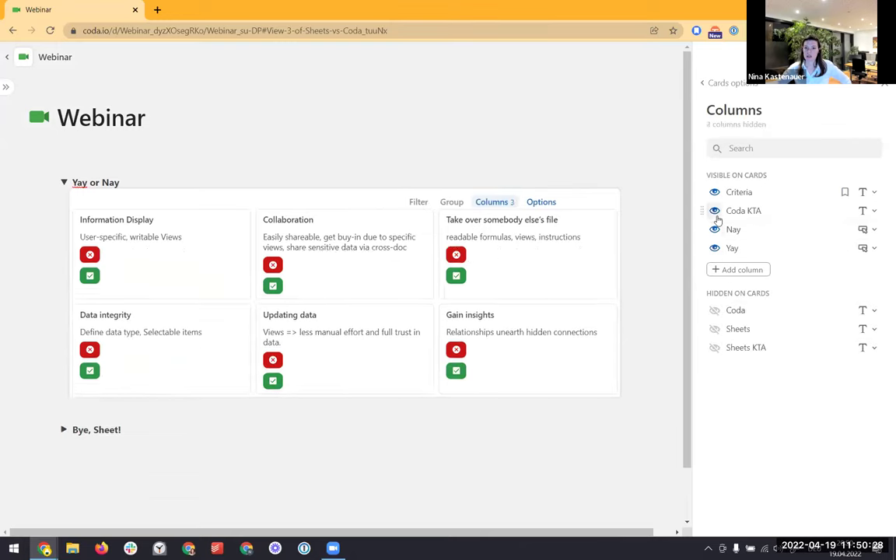
pyautogui.click(714, 210)
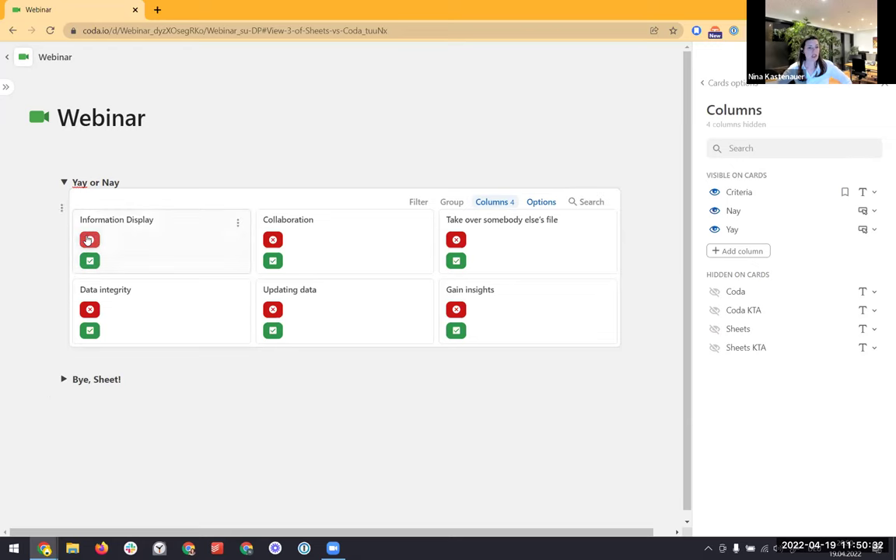
pyautogui.click(714, 309)
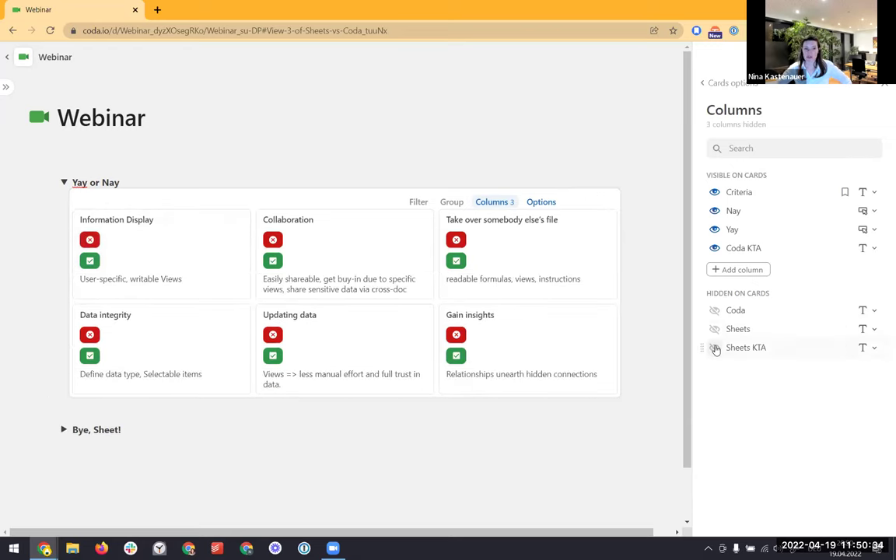
pyautogui.click(714, 348)
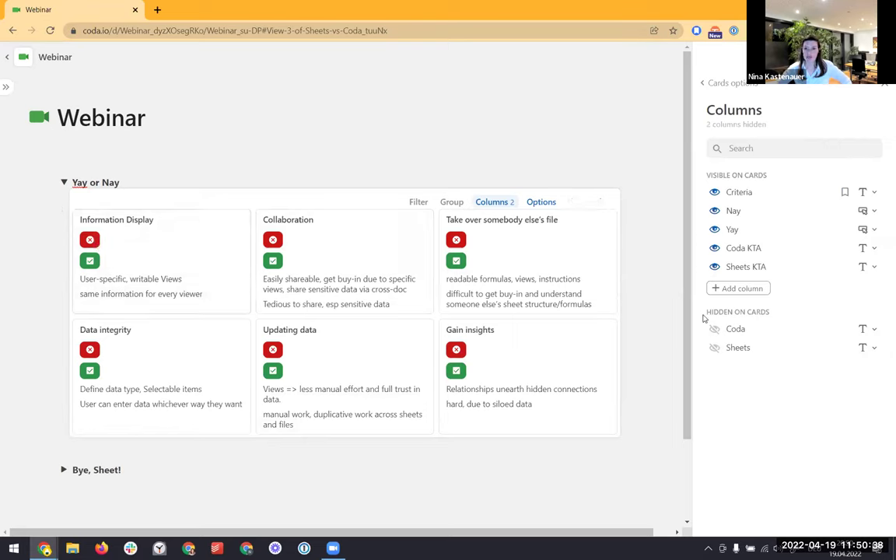
pyautogui.moveTo(702, 267); pyautogui.dragTo(700, 229)
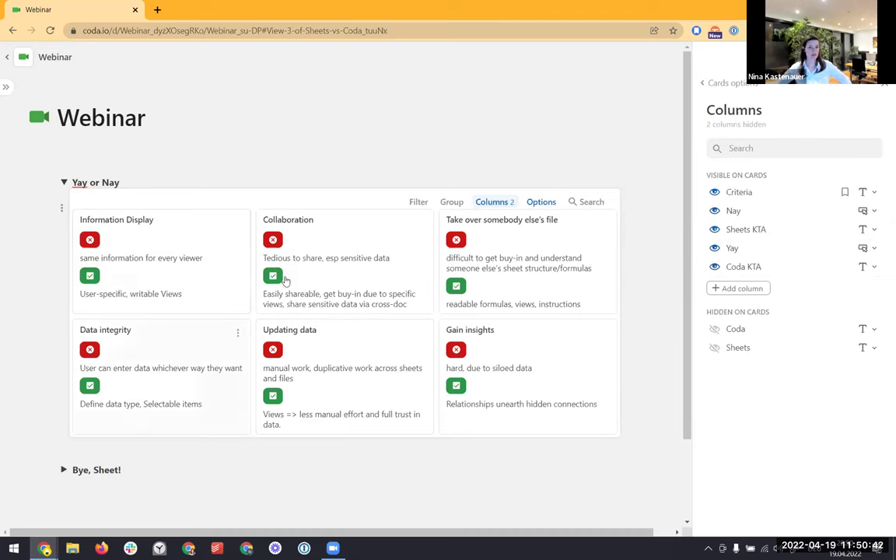
# Check the Gain insights row details, then close the view settings panel
pyautogui.click(464, 356)
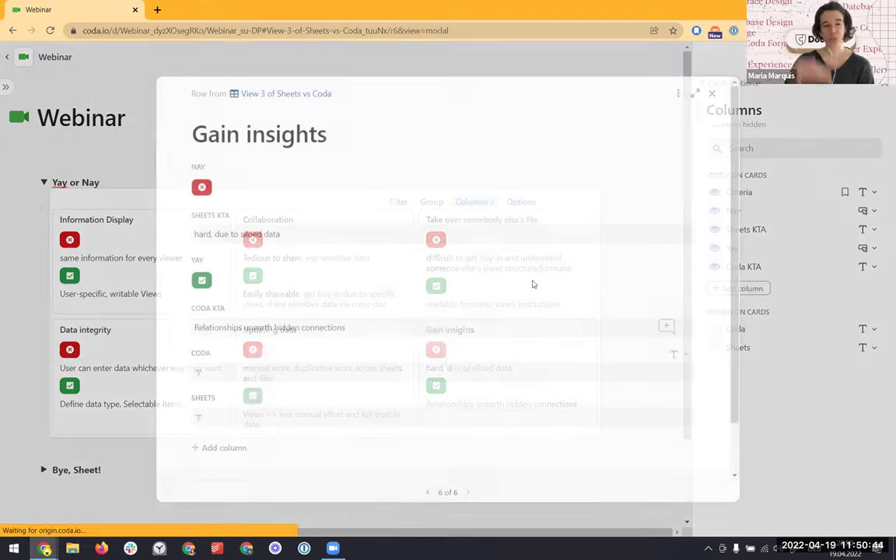
pyautogui.click(712, 93)
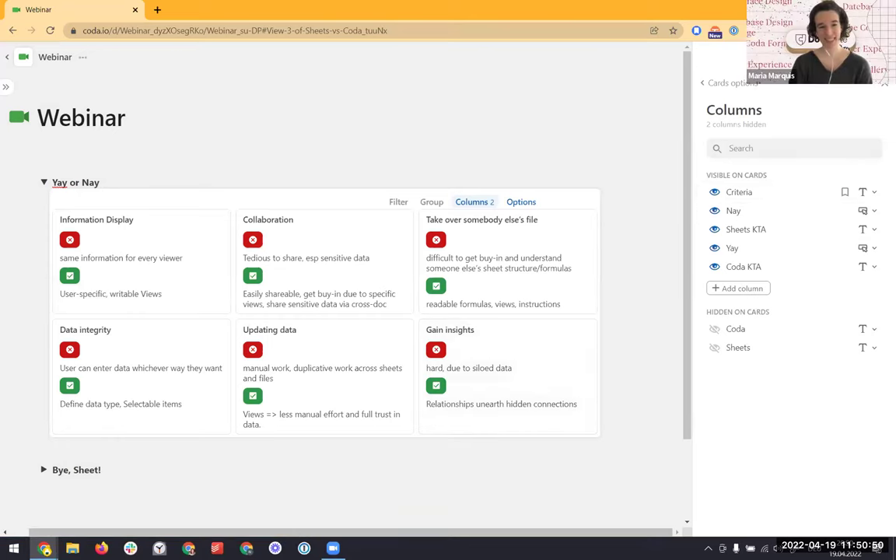
pyautogui.click(884, 84)
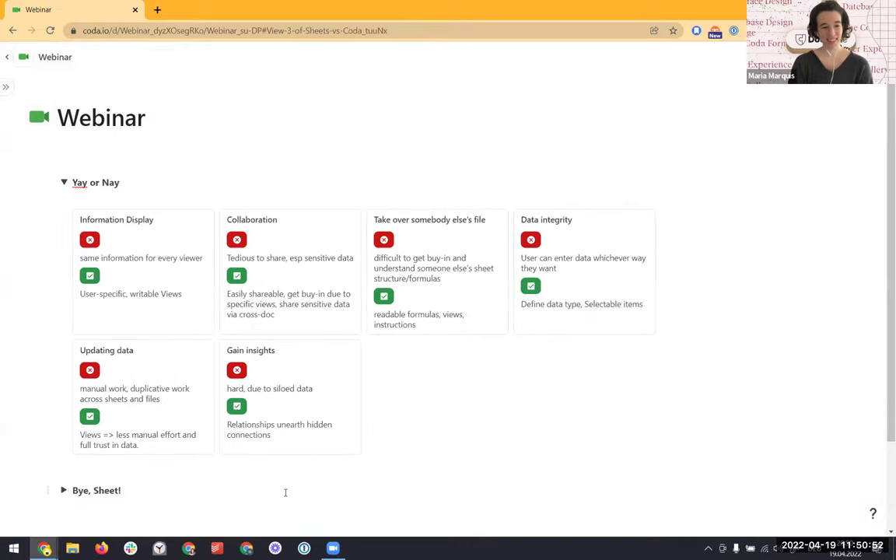
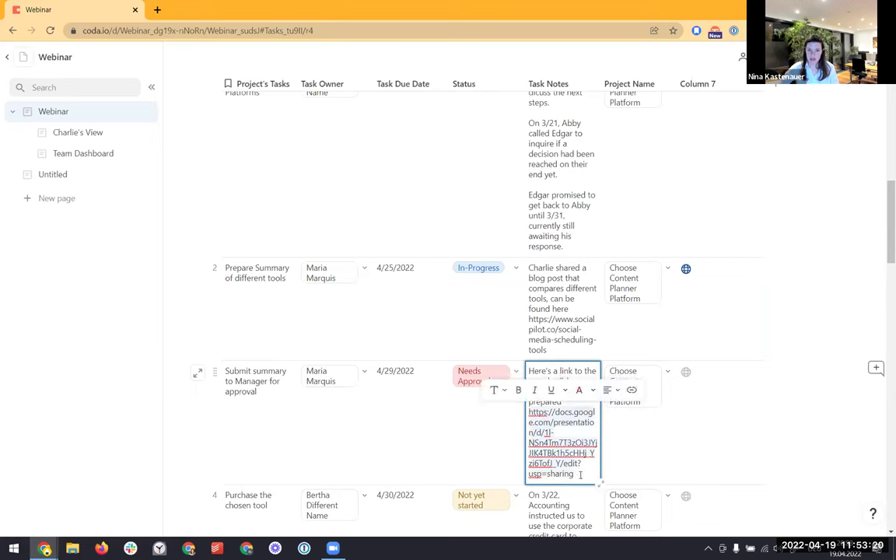
pyautogui.click(750, 404)
pyautogui.scroll(-3, 732, 404)
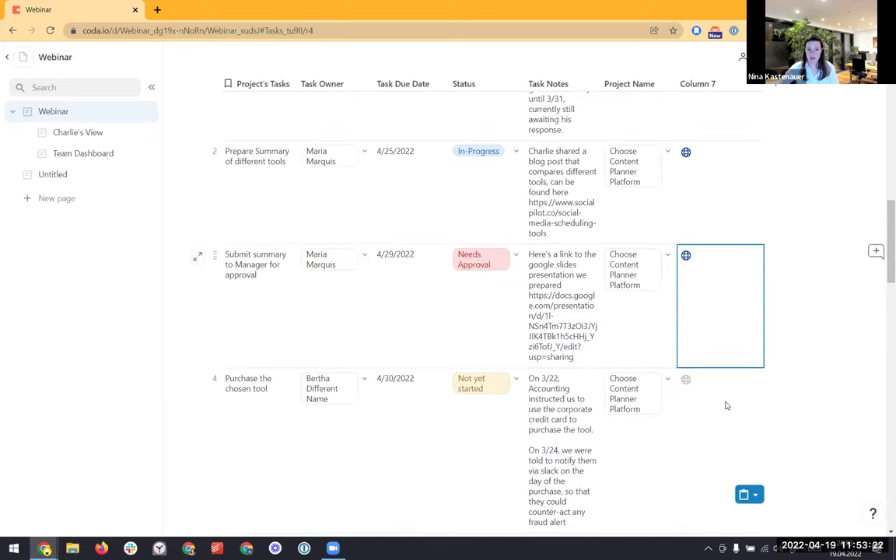
pyautogui.scroll(2, 704, 398)
pyautogui.scroll(1, 698, 393)
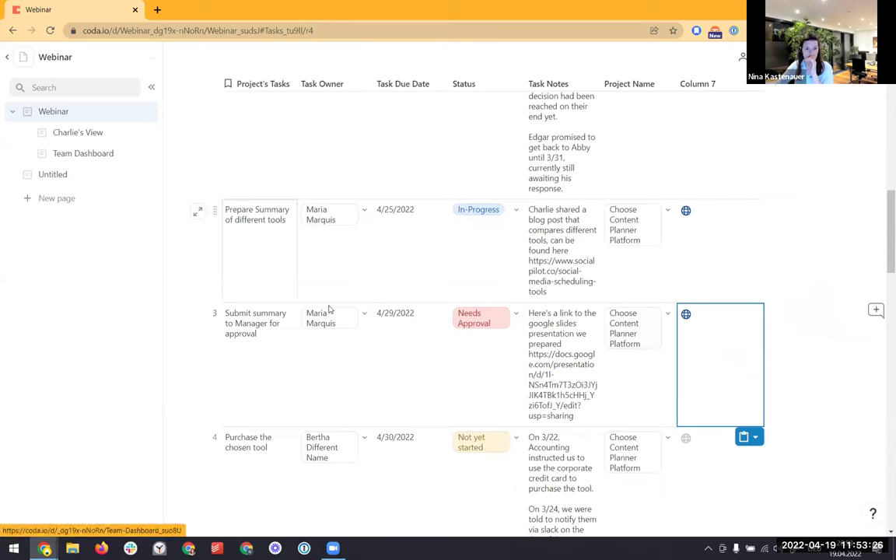
pyautogui.click(364, 313)
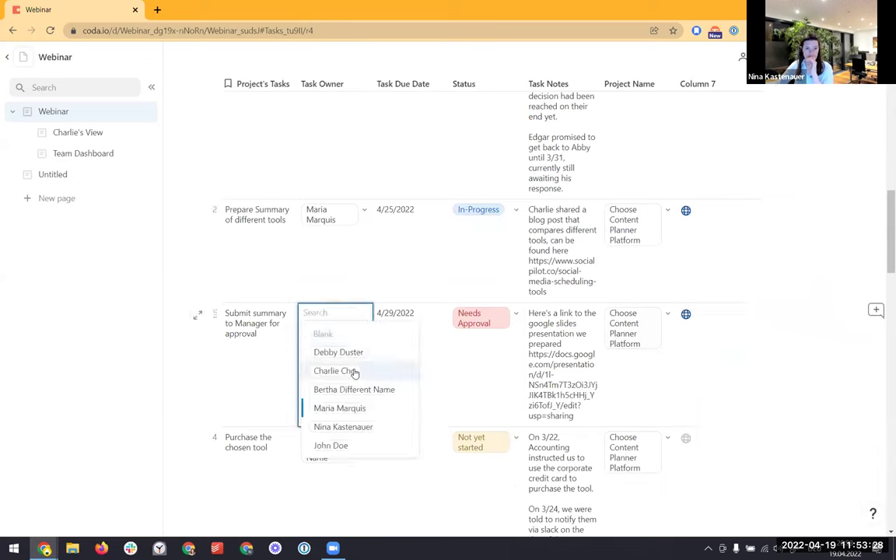
pyautogui.click(350, 370)
pyautogui.click(366, 445)
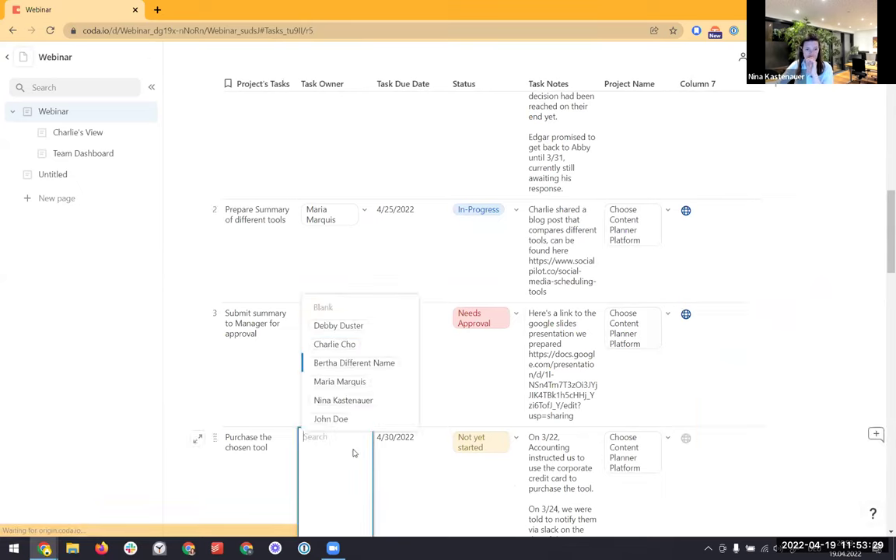
pyautogui.click(334, 344)
pyautogui.click(81, 134)
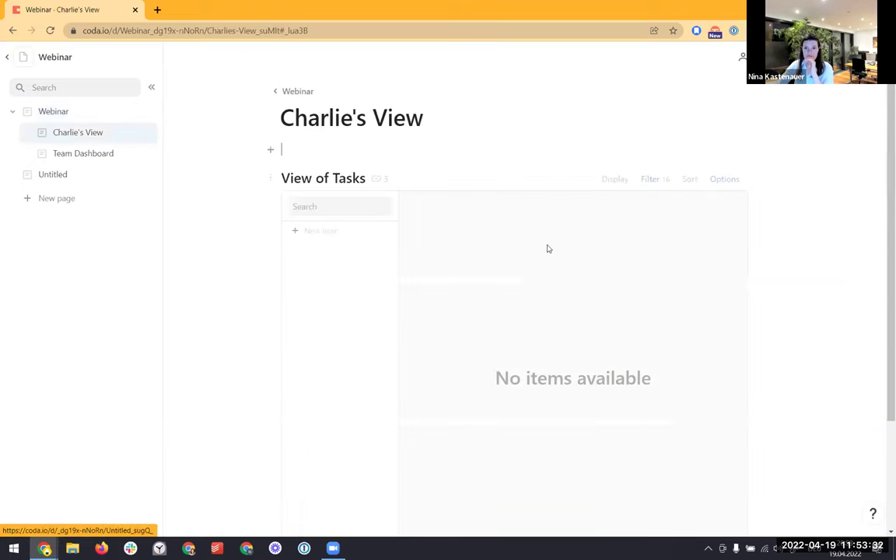
pyautogui.click(651, 180)
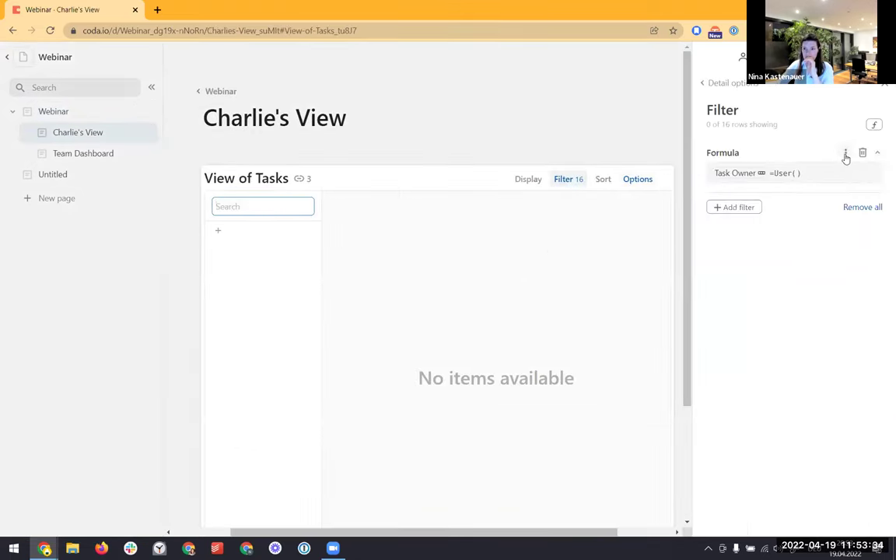
pyautogui.click(815, 175)
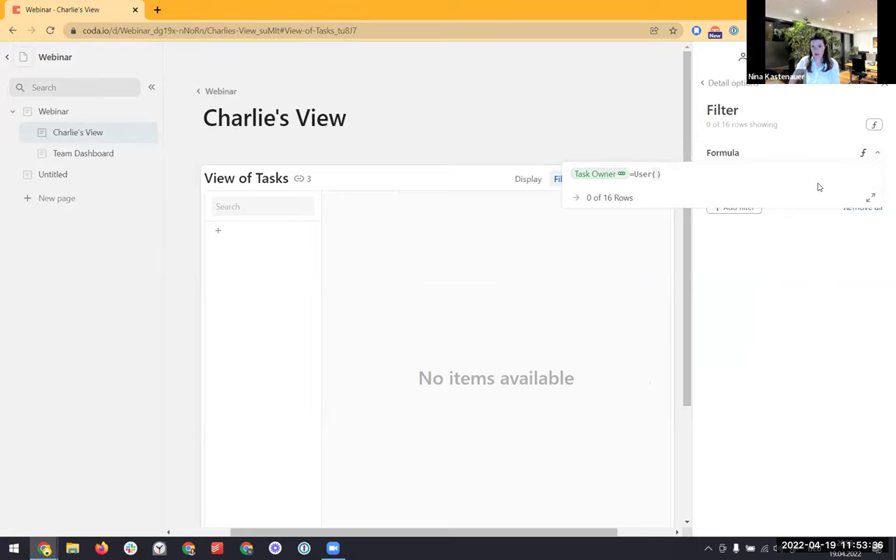
pyautogui.hotkey('ctrl', 'a')
pyautogui.write('column 7')
pyautogui.press('Down')
pyautogui.press('Down')
pyautogui.press('Tab')
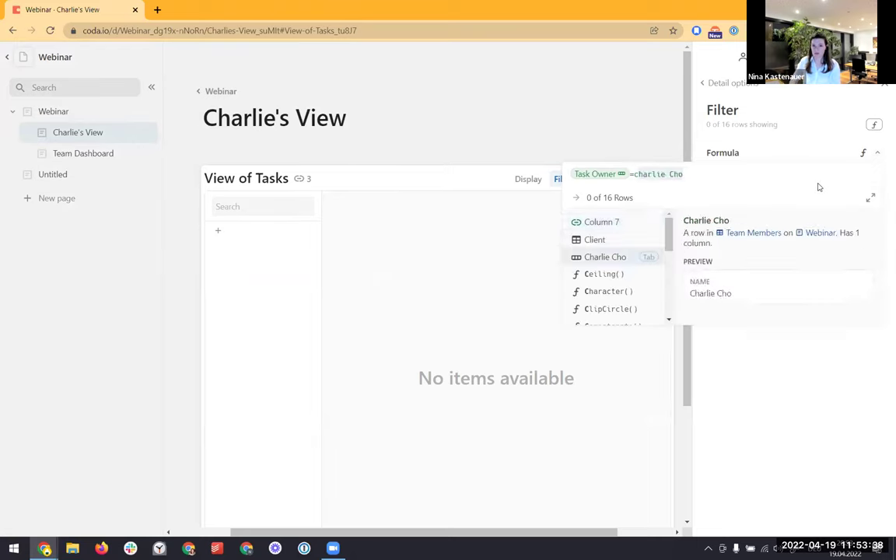
pyautogui.press('Return')
# Expand a task's hidden columns and open its linked slides from Column 7
pyautogui.scroll(-3, 416, 465)
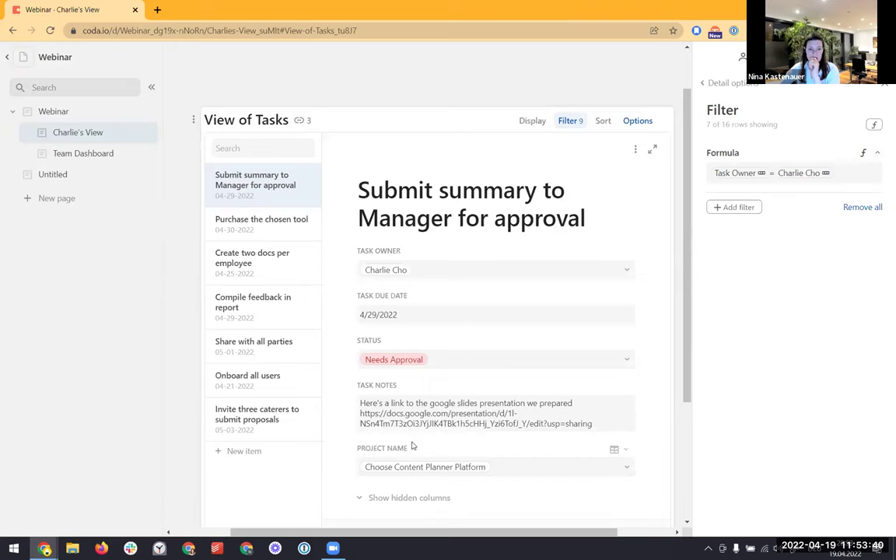
pyautogui.click(395, 441)
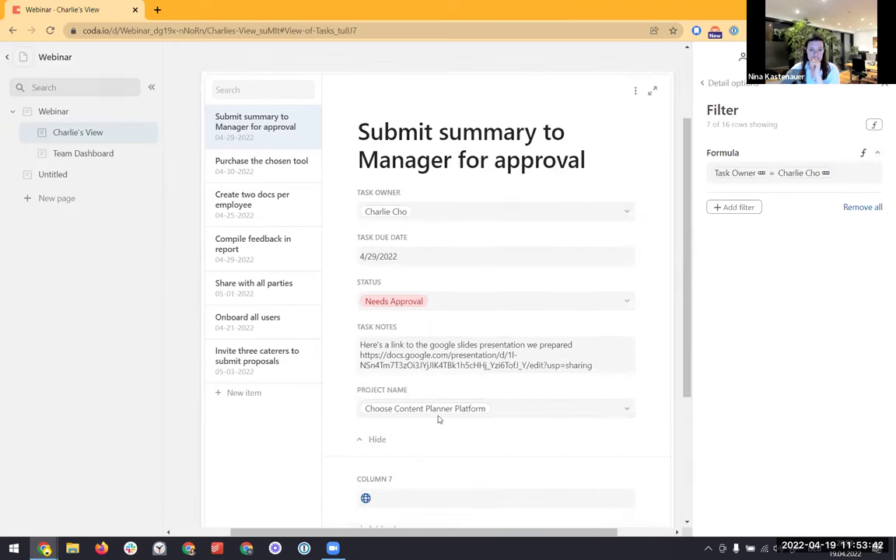
pyautogui.scroll(-1, 382, 436)
pyautogui.click(369, 440)
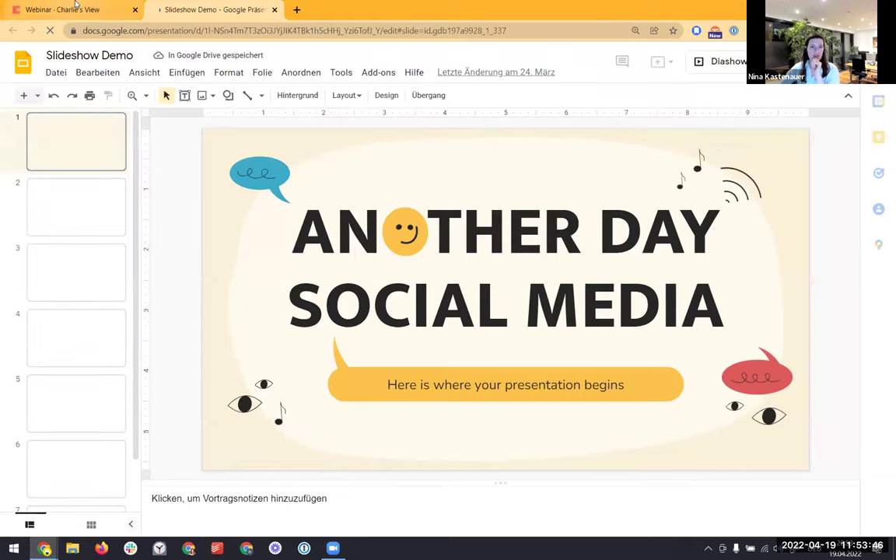
pyautogui.click(75, 7)
pyautogui.scroll(-1, 371, 421)
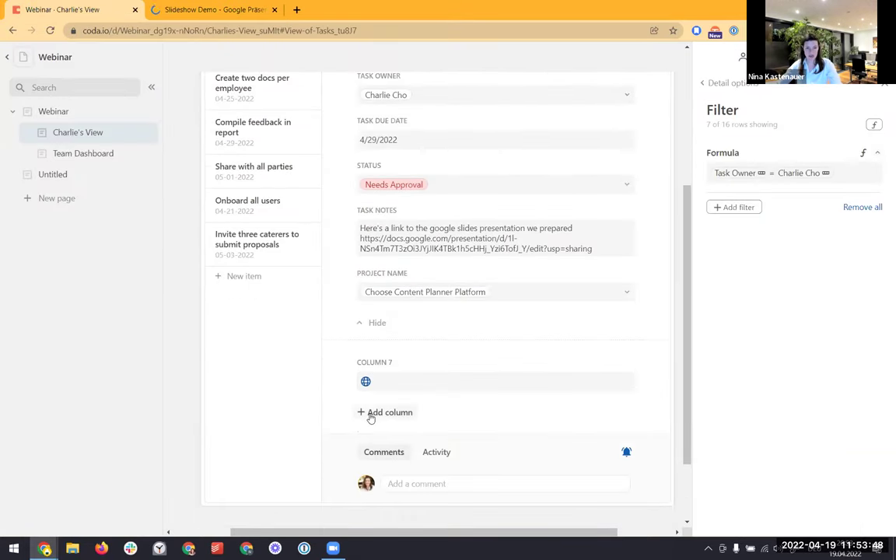
# Add Column 8 to the task and begin an =embed formula in it
pyautogui.click(382, 413)
pyautogui.click(446, 337)
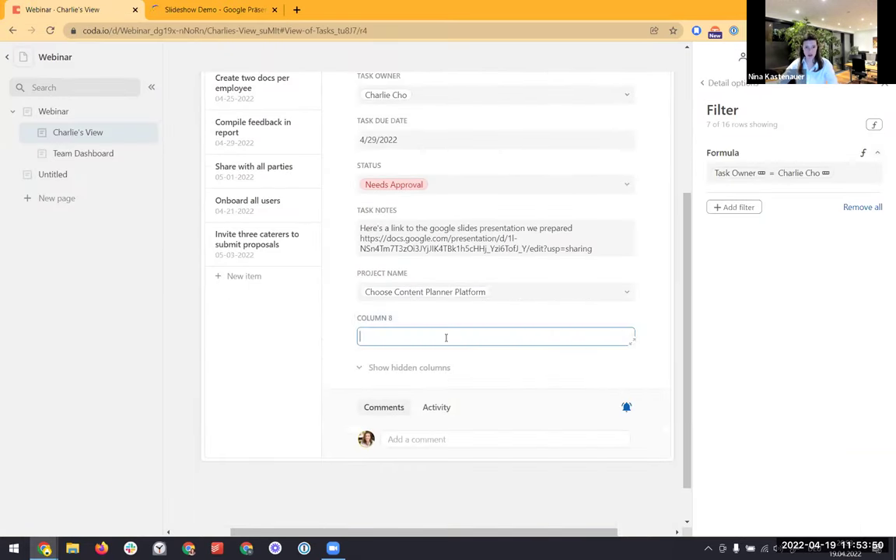
pyautogui.press('BackSpace')
pyautogui.press('capslock')
pyautogui.write('=embed(')
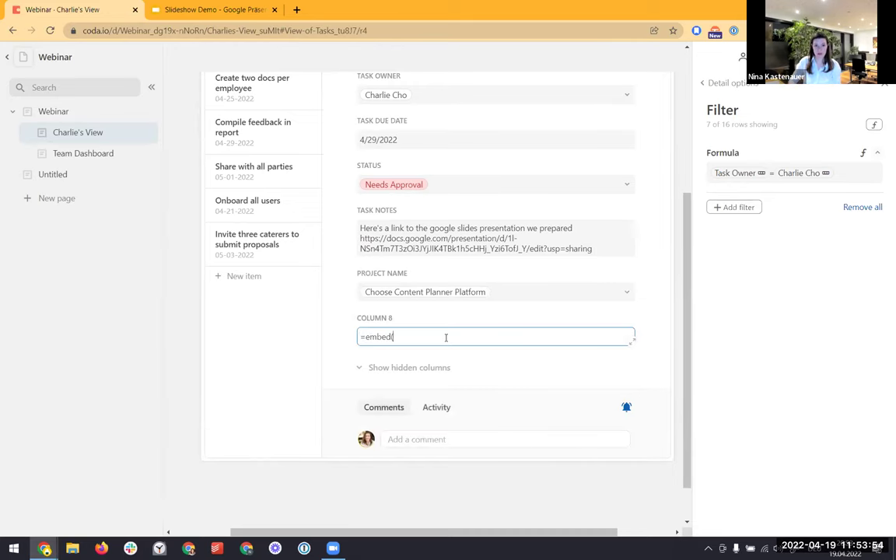
pyautogui.write('U')
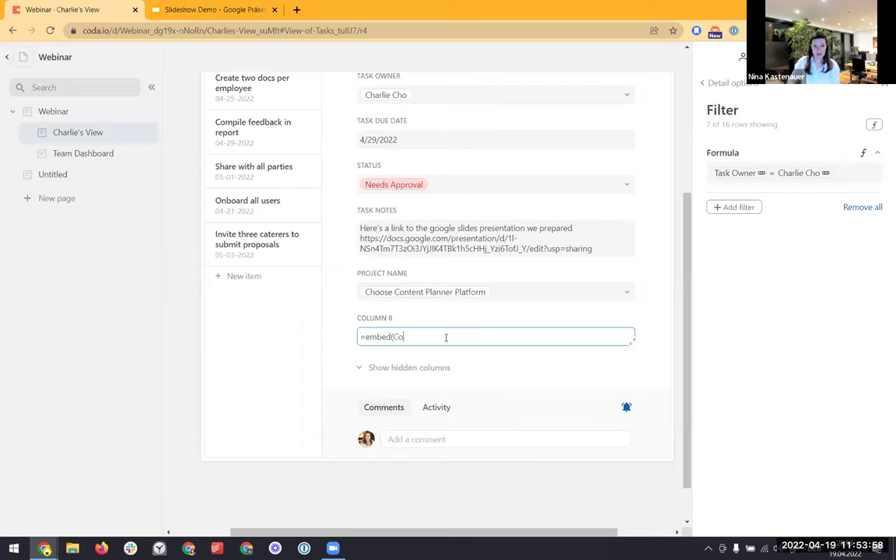
pyautogui.write('o')
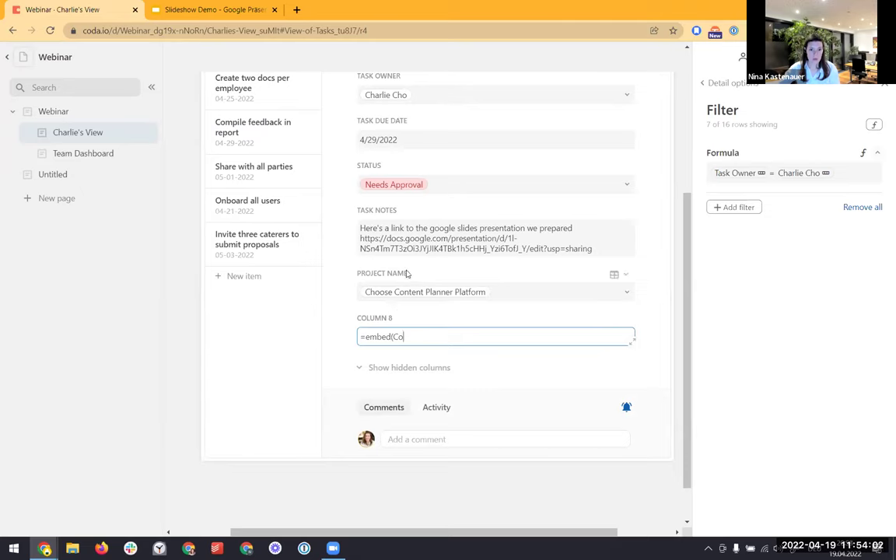
# Delete the unfinished embed formula and return to the Webinar page
pyautogui.click(378, 367)
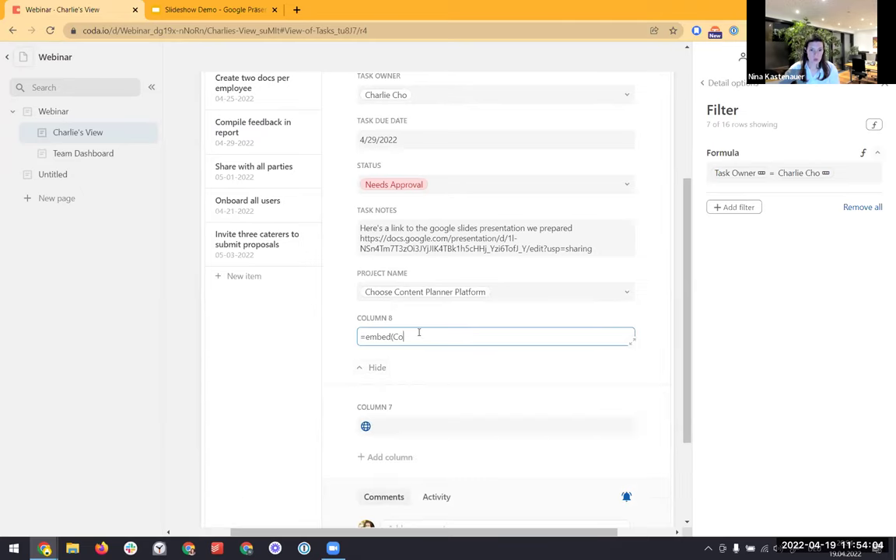
pyautogui.hotkey('ctrl', 'a')
pyautogui.press('BackSpace')
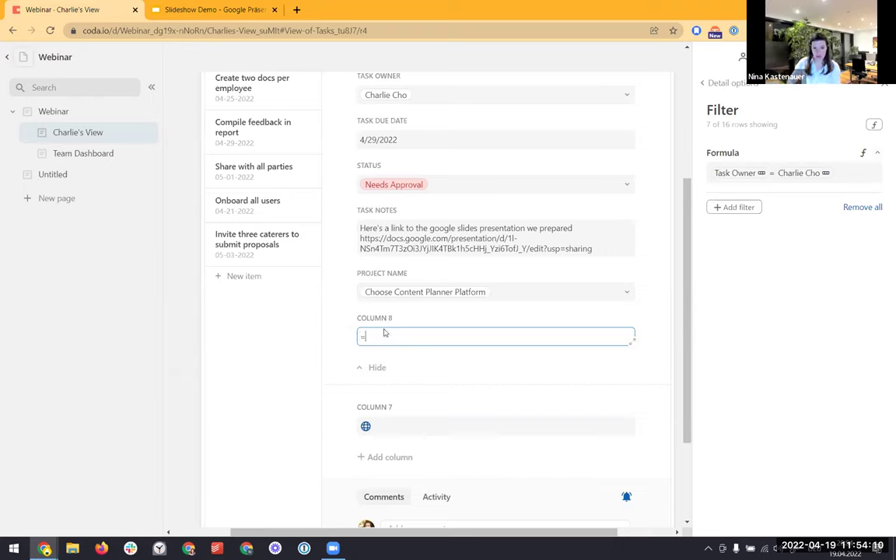
pyautogui.click(62, 113)
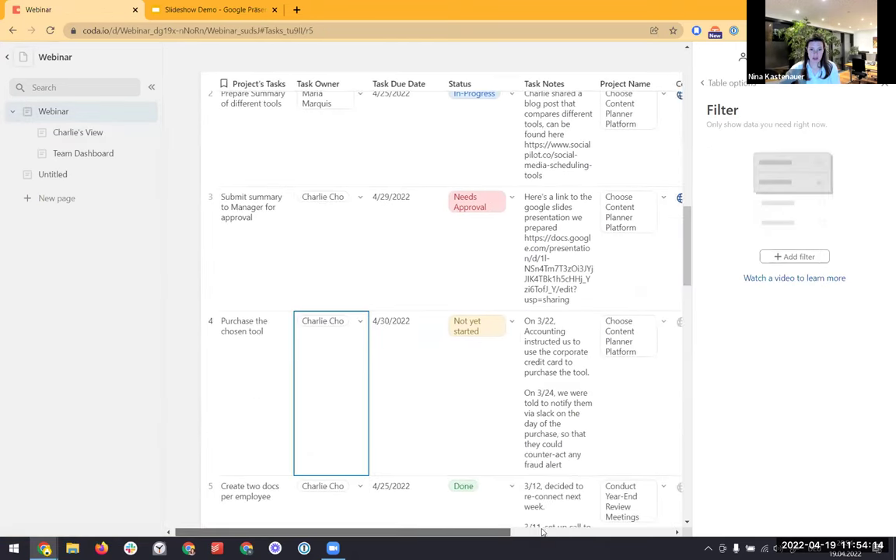
# Fill Column 8 with an =embed formula referencing Column 7
pyautogui.click(536, 529)
pyautogui.click(572, 322)
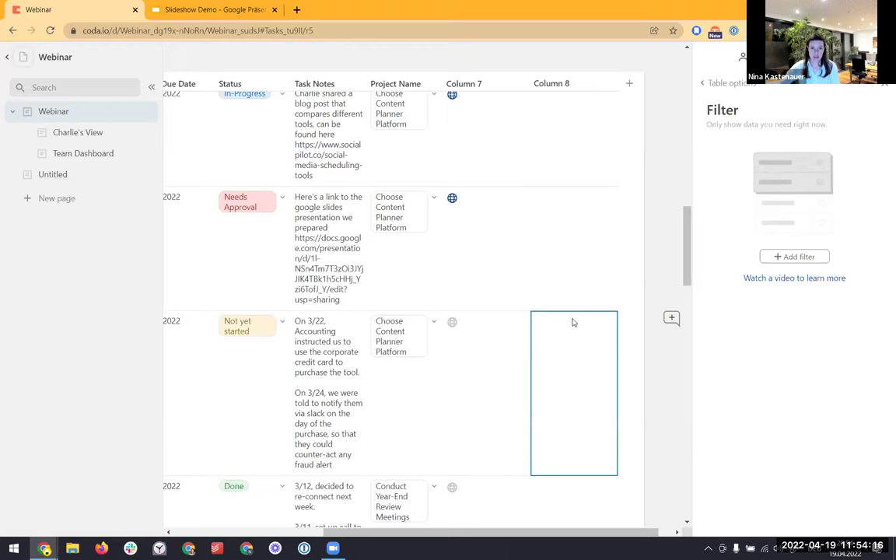
pyautogui.write('=embed(')
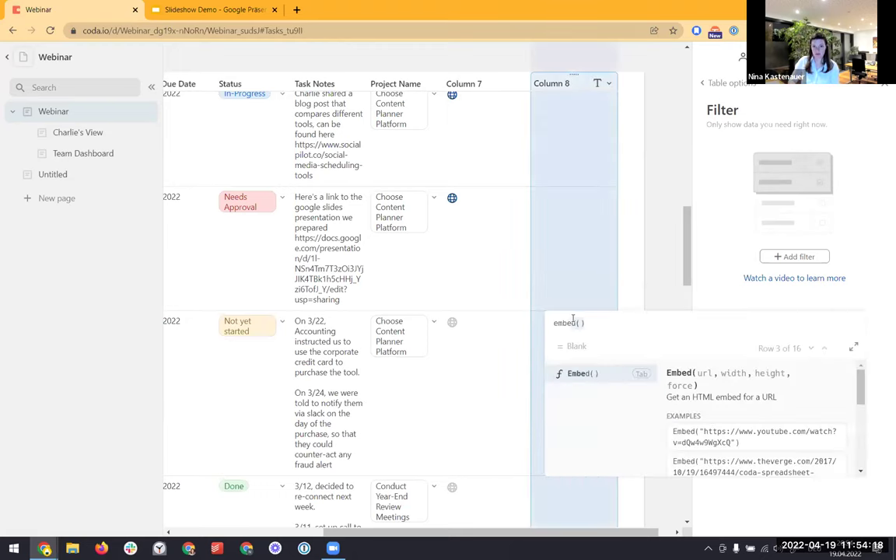
pyautogui.write('col')
pyautogui.press('Return')
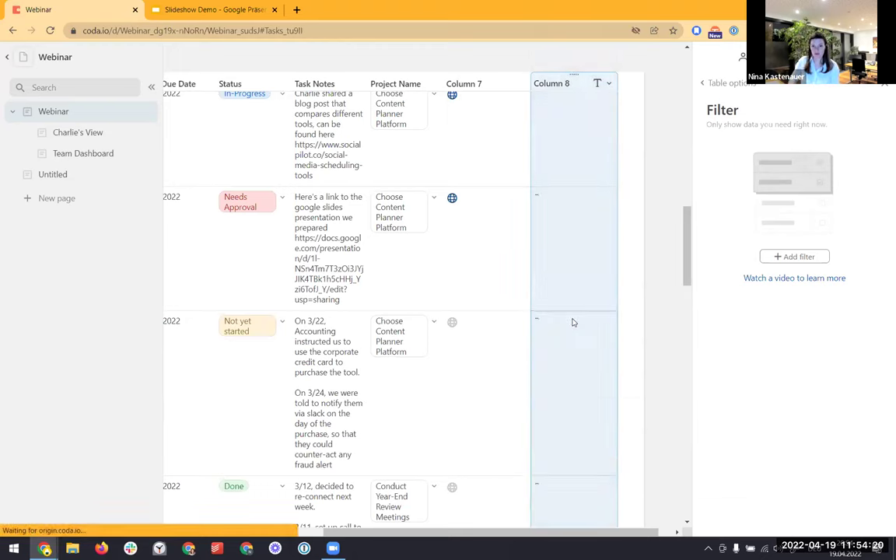
# Review Column 8's embed formula and the Embed function help in the Webinar table
pyautogui.click(61, 132)
pyautogui.click(60, 113)
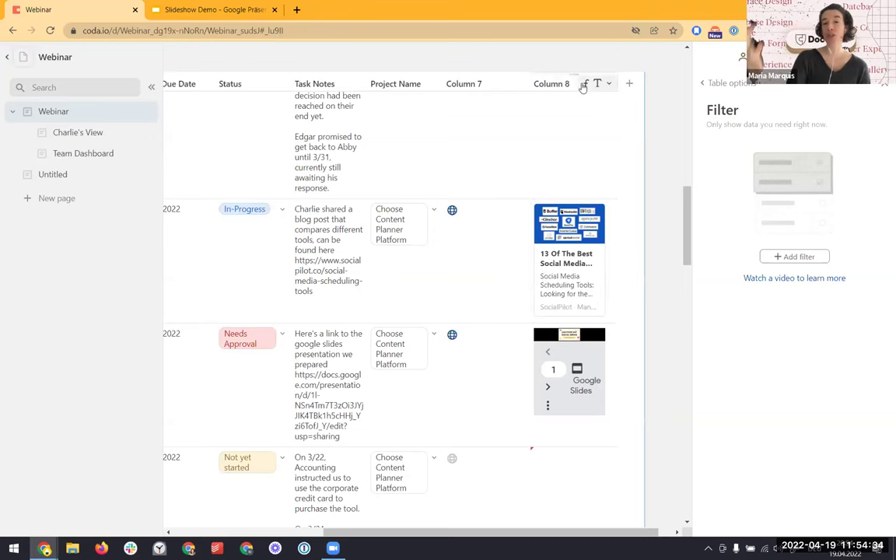
pyautogui.rightClick(583, 88)
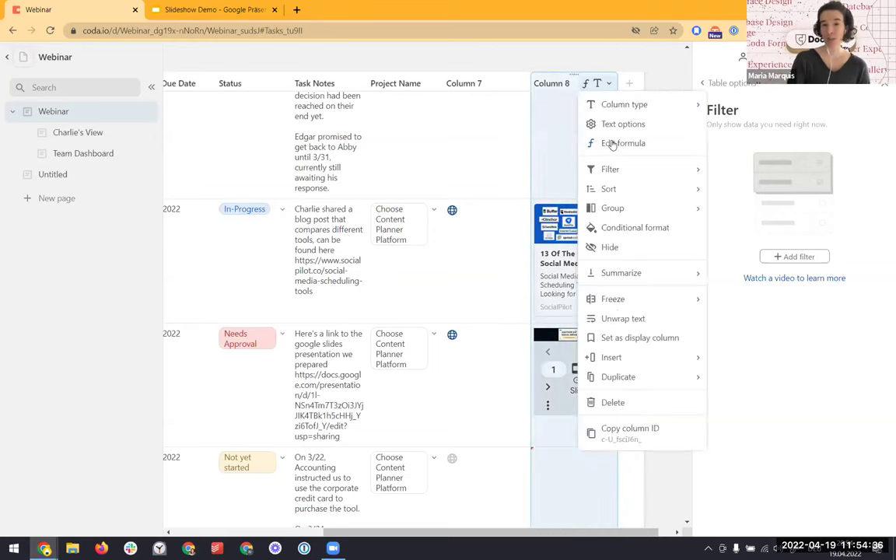
pyautogui.click(625, 144)
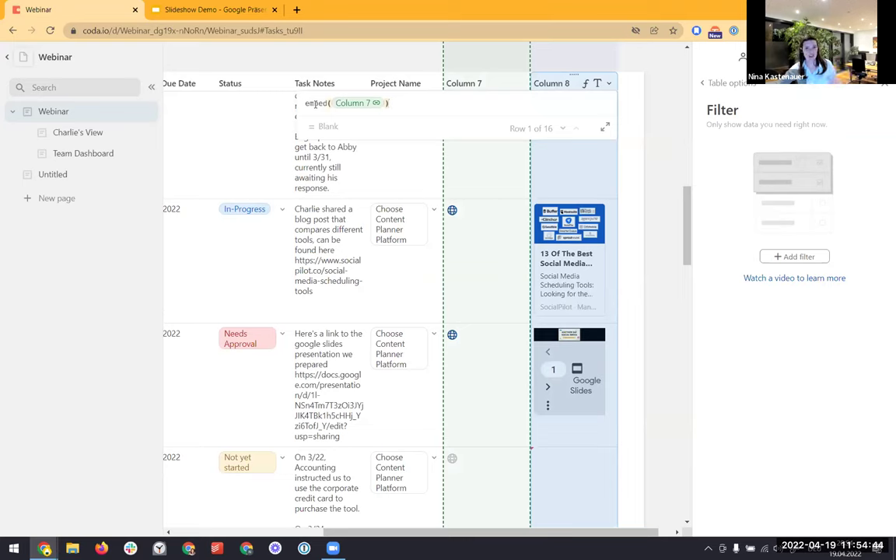
pyautogui.click(321, 103)
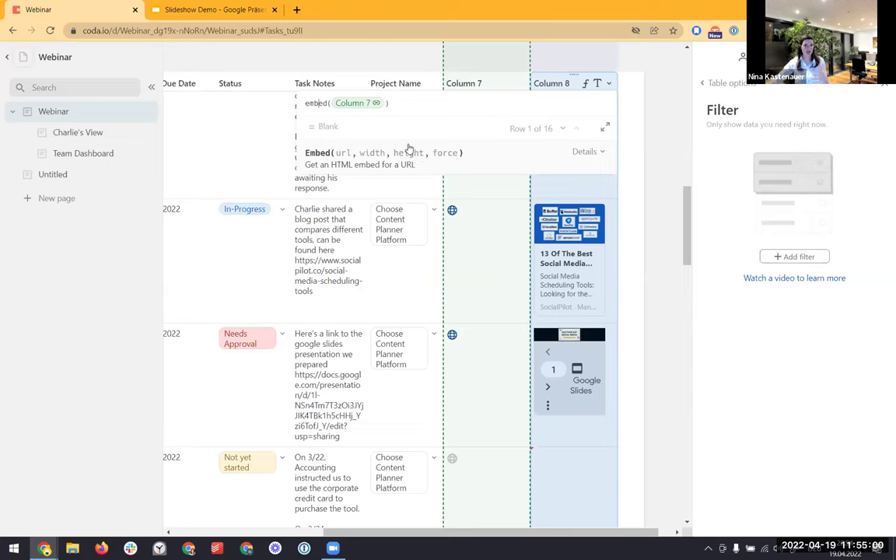
# In Charlie's View, advance the Google Slides embed to slide 3, Live Another Day
pyautogui.click(109, 140)
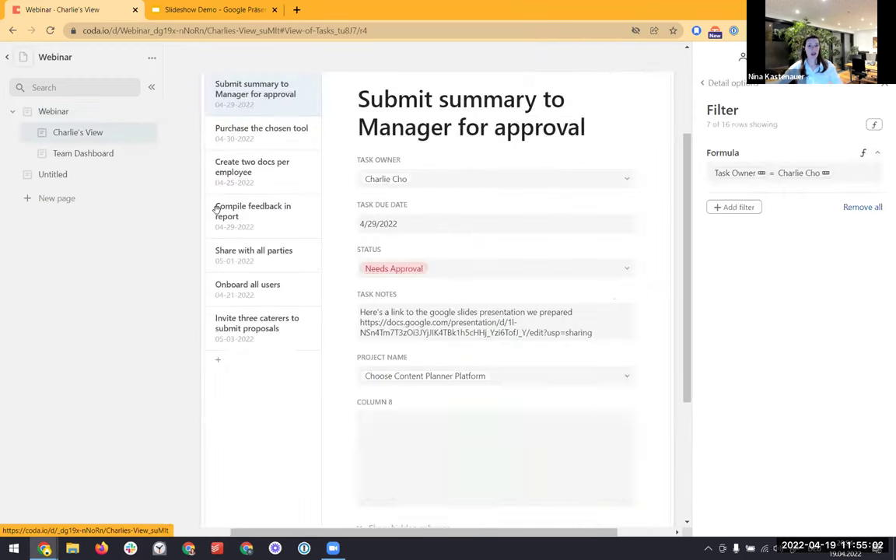
pyautogui.scroll(-3, 447, 303)
pyautogui.scroll(3, 467, 331)
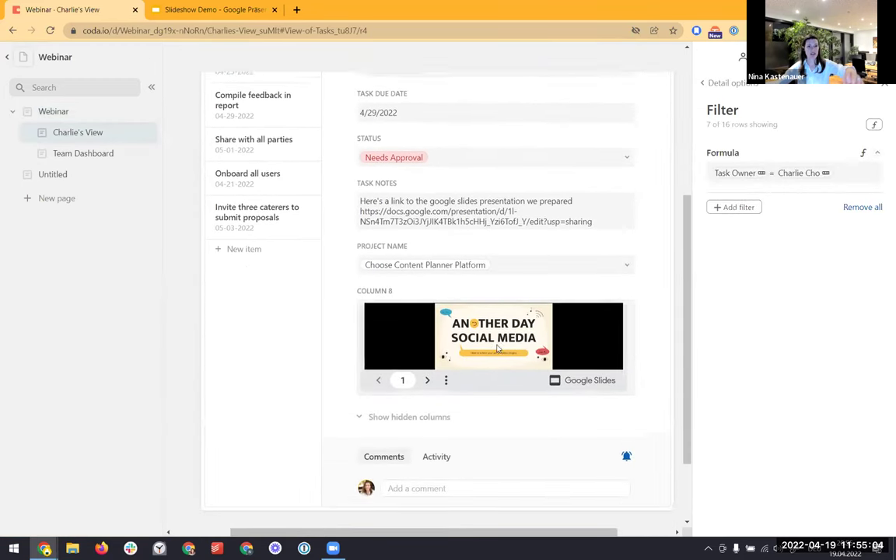
pyautogui.scroll(-2, 488, 351)
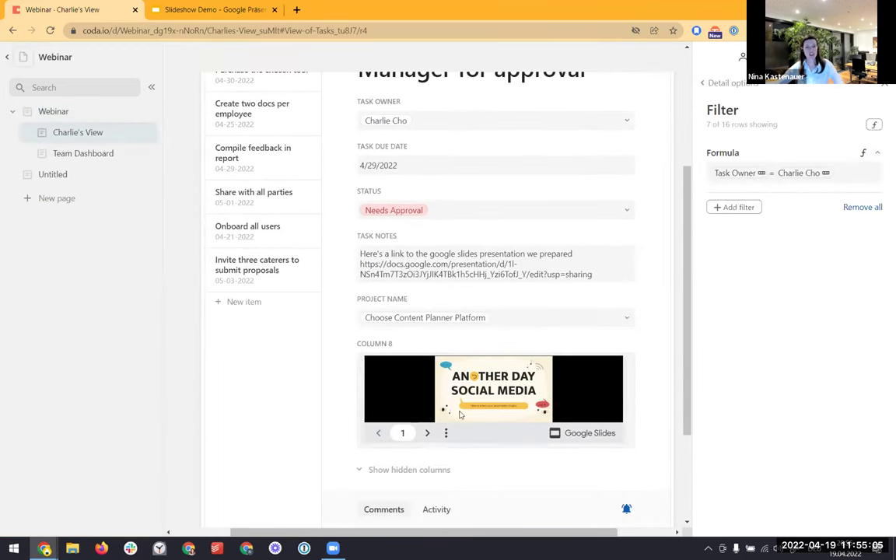
pyautogui.click(427, 434)
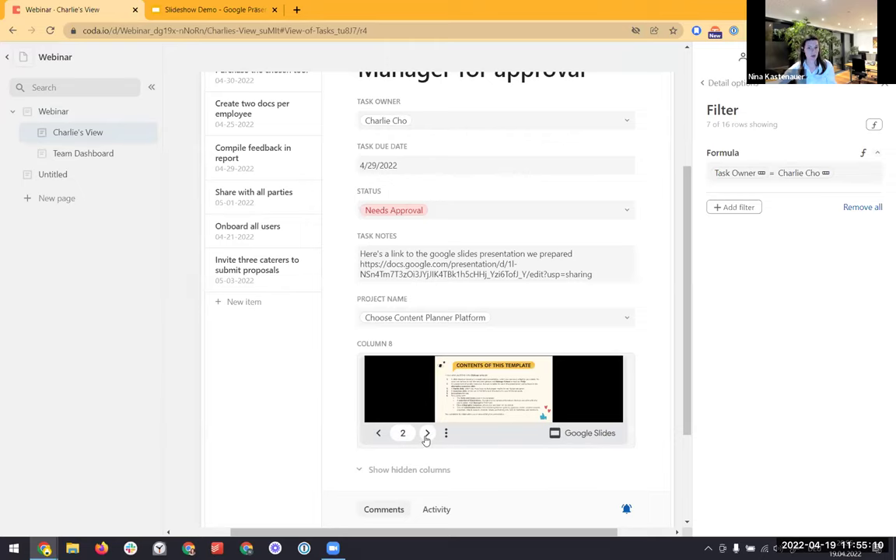
pyautogui.click(427, 434)
pyautogui.scroll(2, 426, 441)
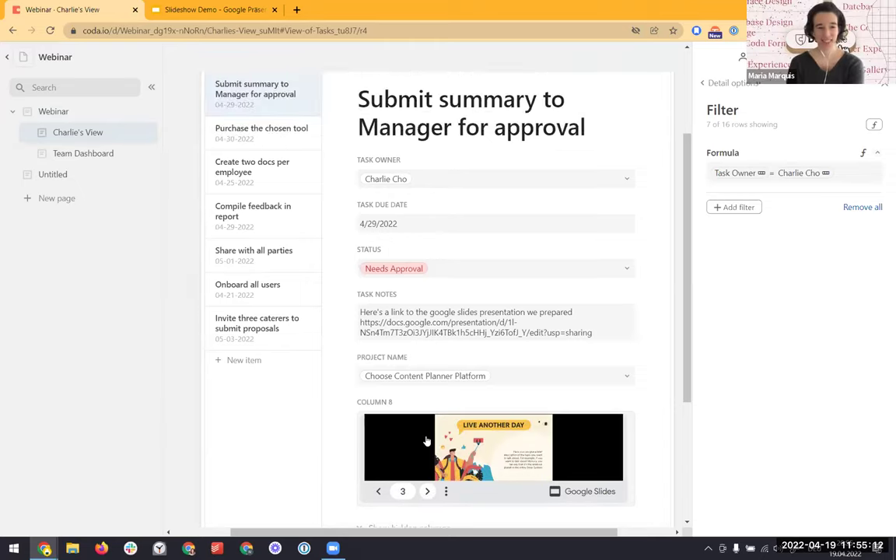
pyautogui.scroll(3, 427, 441)
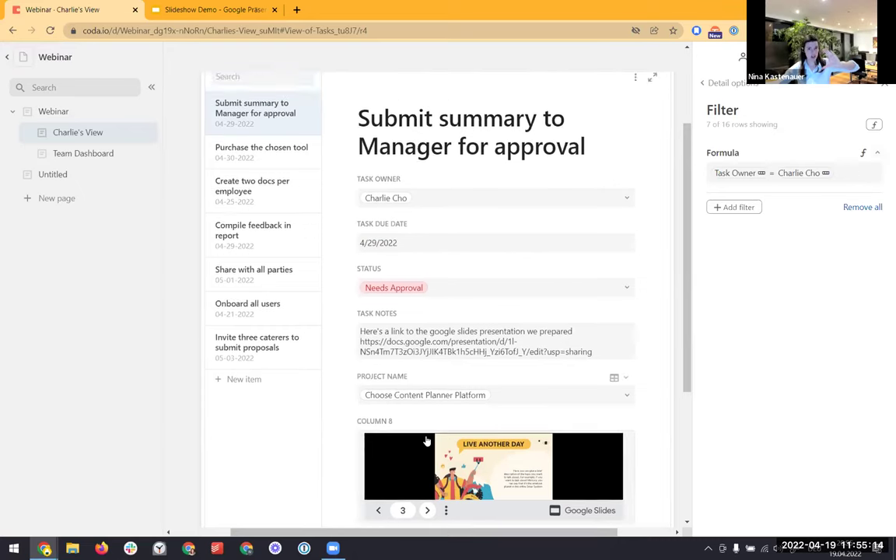
pyautogui.scroll(-1, 424, 440)
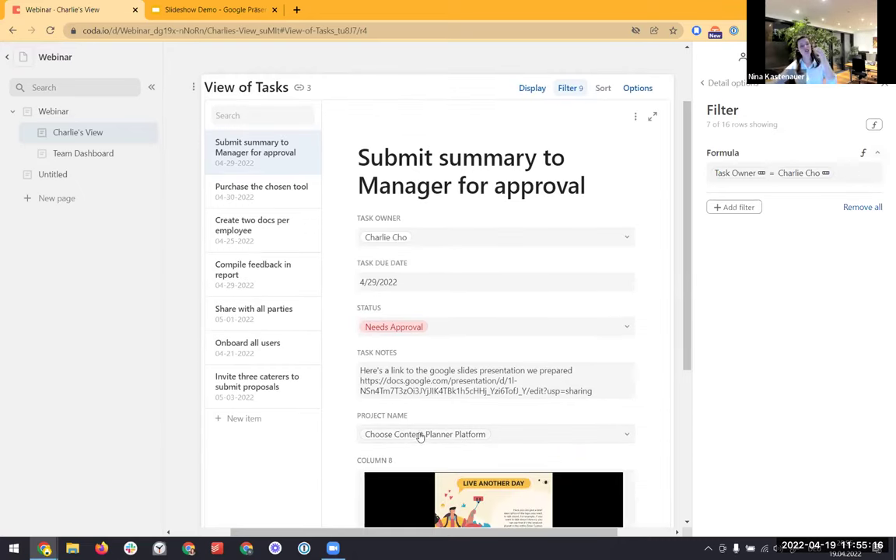
pyautogui.moveTo(419, 434)
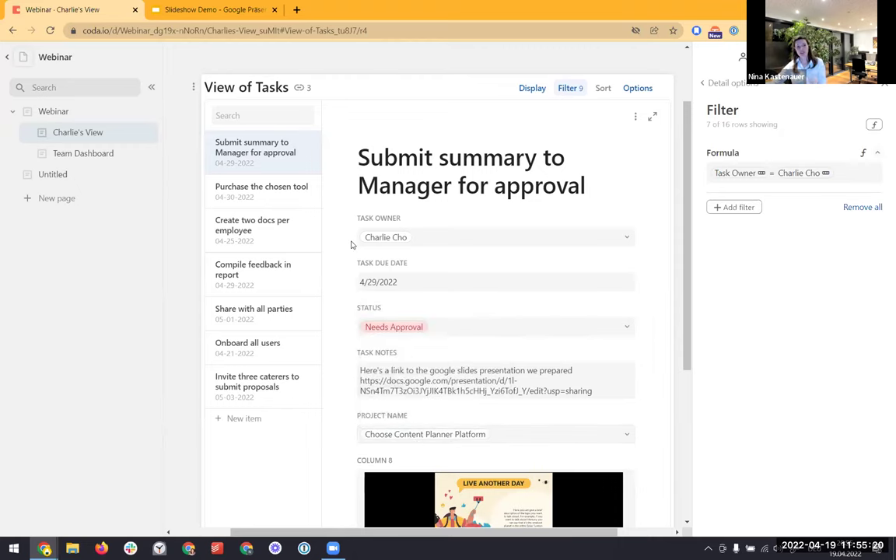
pyautogui.scroll(-1, 352, 247)
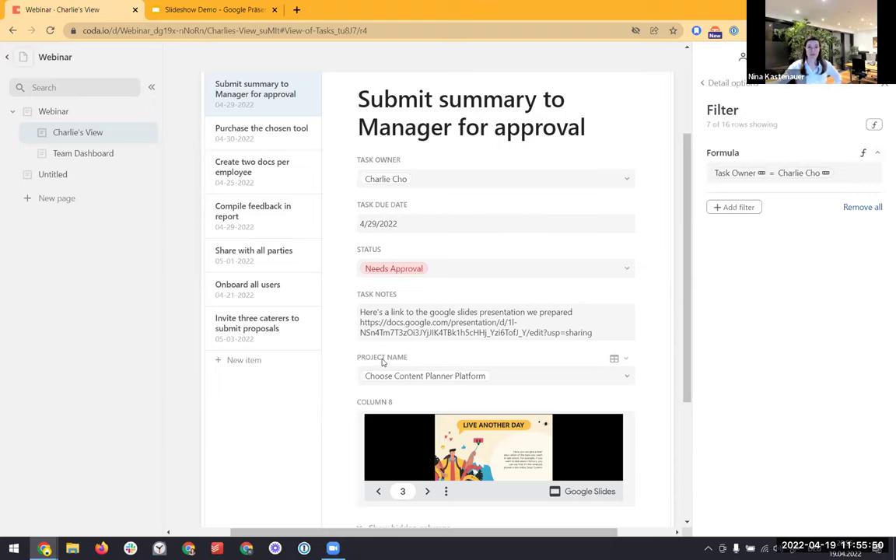
pyautogui.scroll(2, 382, 362)
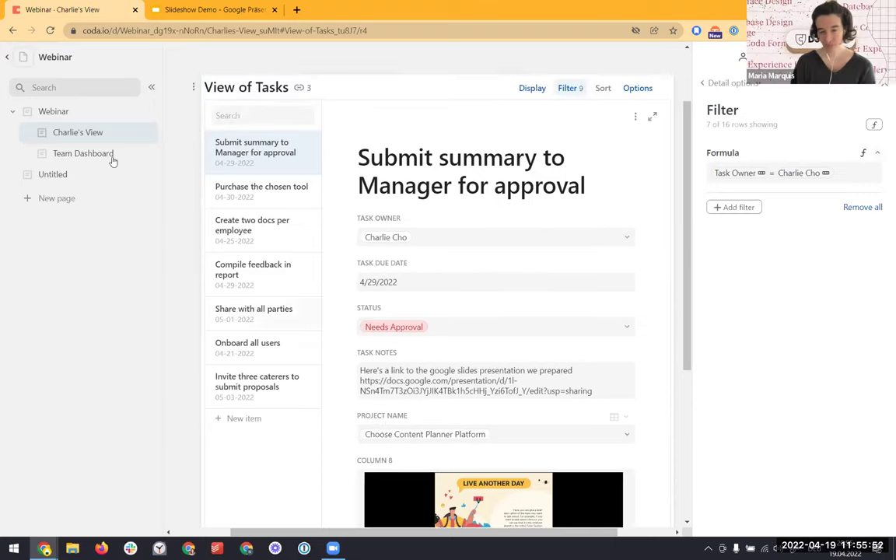
# Change the Webinar Tasks table's Task Notes column type to Canvas
pyautogui.click(46, 116)
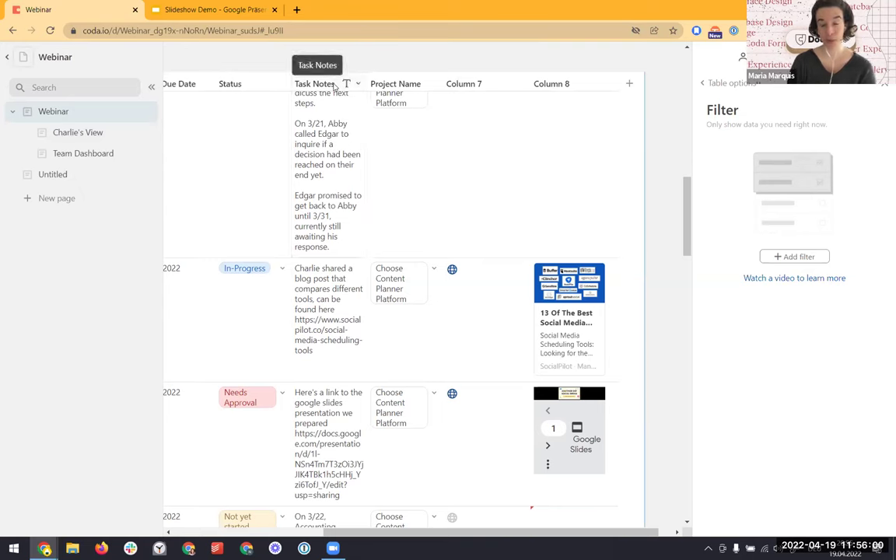
pyautogui.click(357, 83)
pyautogui.moveTo(457, 100)
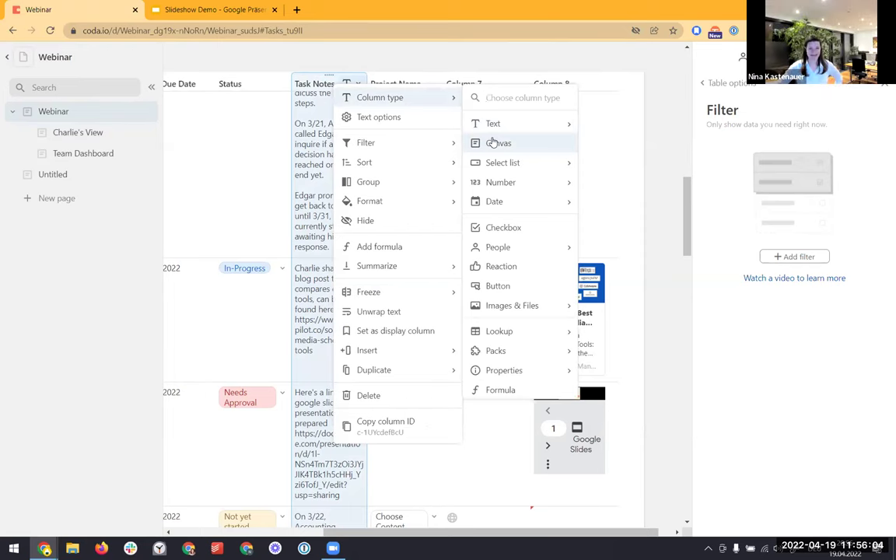
pyautogui.click(493, 143)
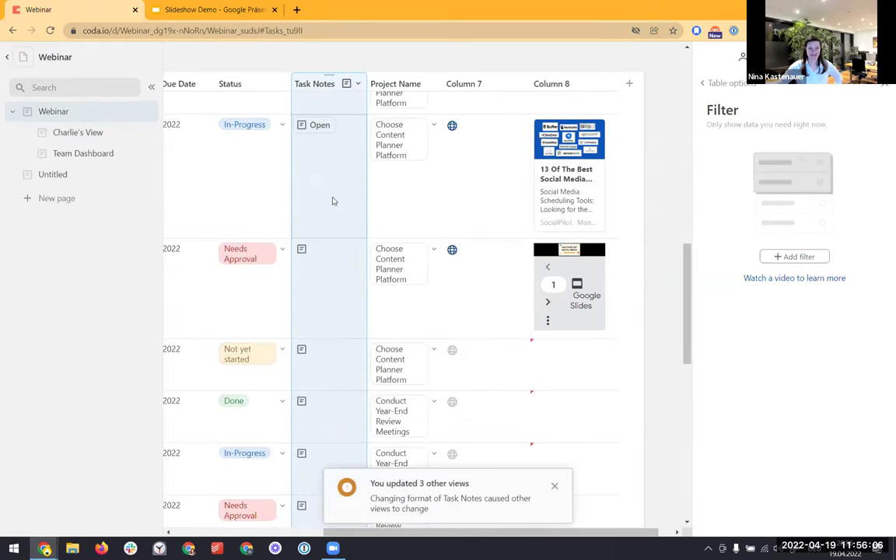
pyautogui.hscroll(-3, 374, 528)
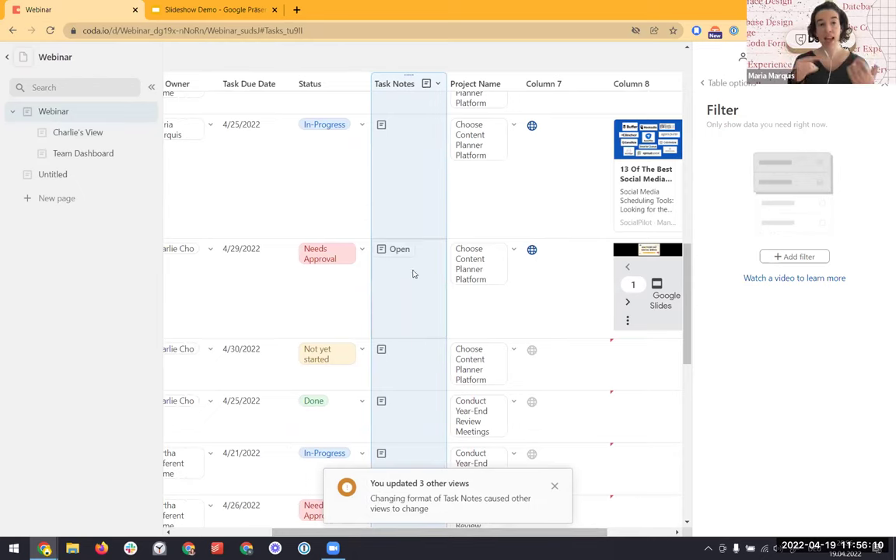
# Open the Prepare Summary task notes and add a new line after the blog link
pyautogui.moveTo(398, 145)
pyautogui.click(400, 125)
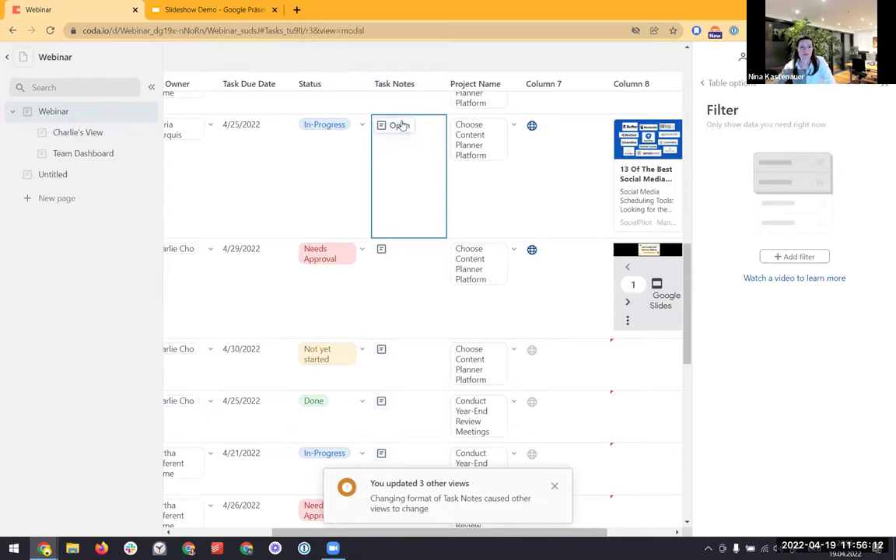
pyautogui.scroll(-1, 332, 342)
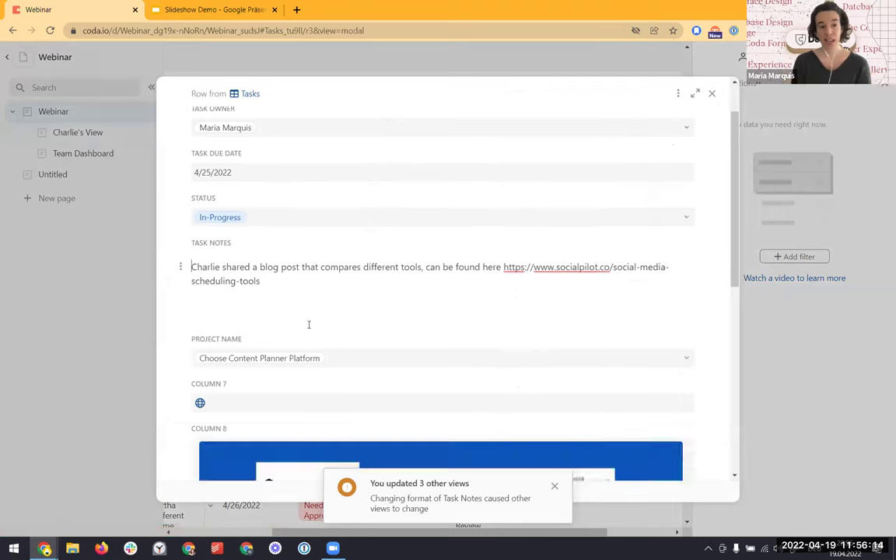
pyautogui.click(282, 281)
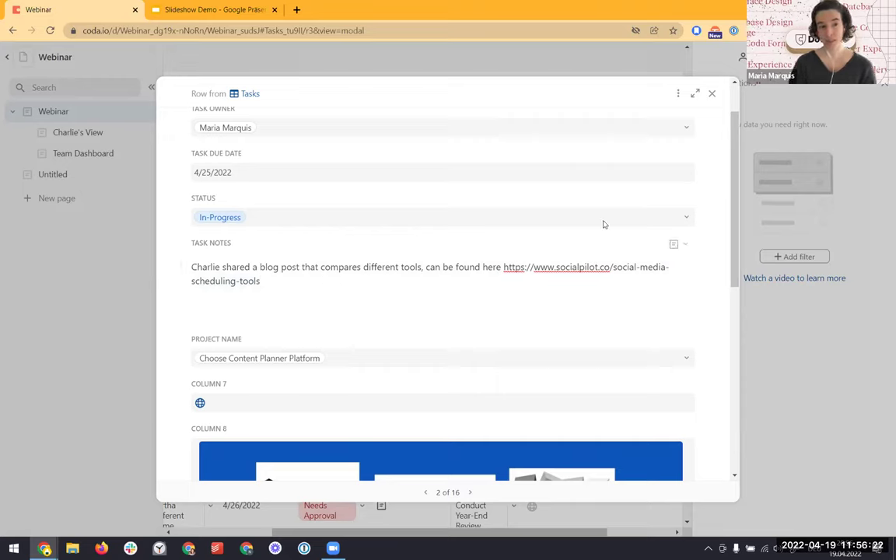
pyautogui.press('Return')
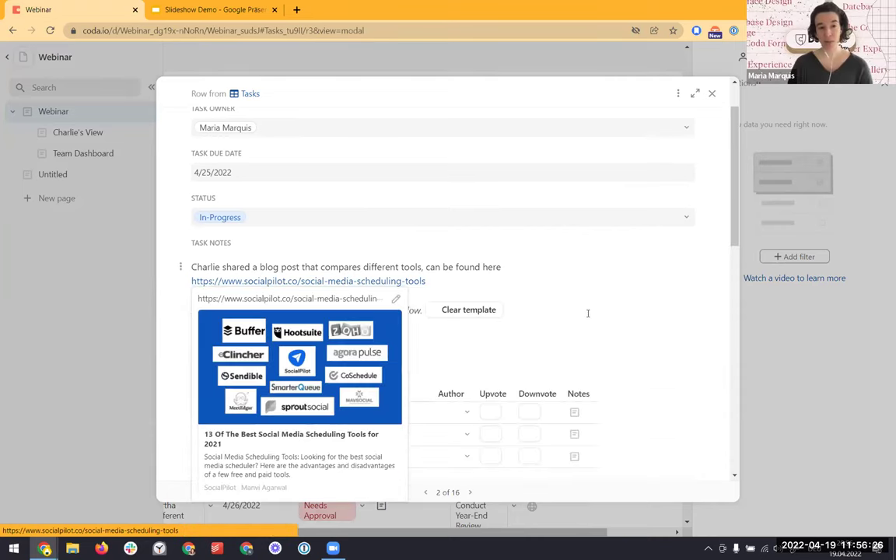
pyautogui.scroll(-1, 547, 272)
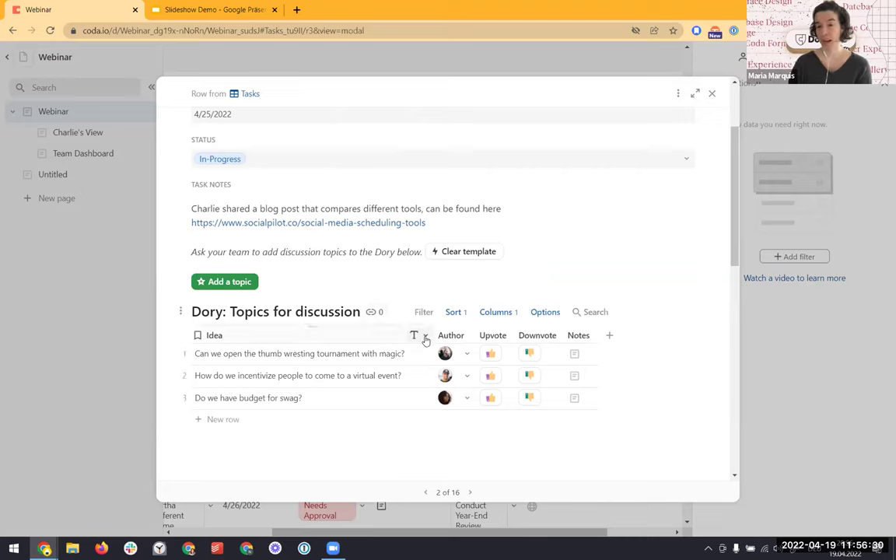
# Upvote the thumb wrestling and swag budget questions, and downvote the virtual event question
pyautogui.click(490, 353)
pyautogui.click(530, 376)
pyautogui.click(491, 398)
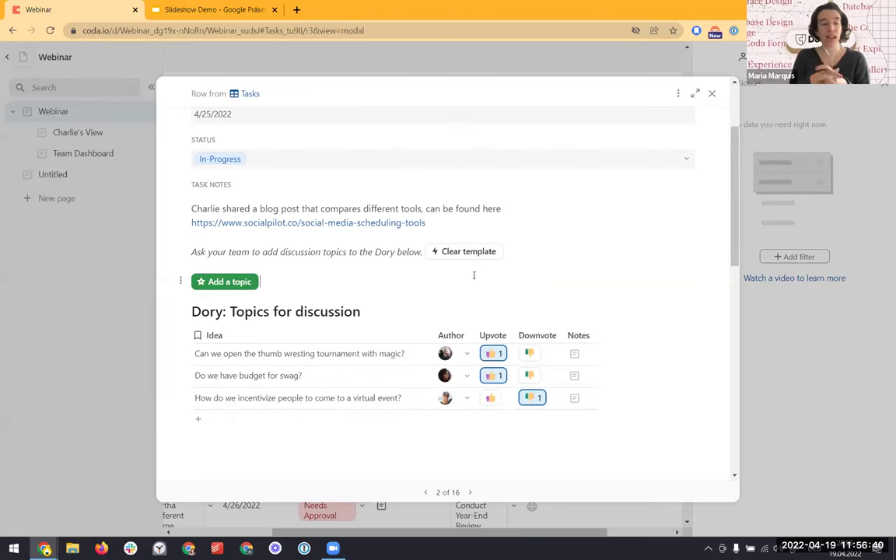
# Rename the Dory: Topics for discussion table to 'Maria's Questions'
pyautogui.scroll(2, 474, 276)
pyautogui.scroll(2, 473, 280)
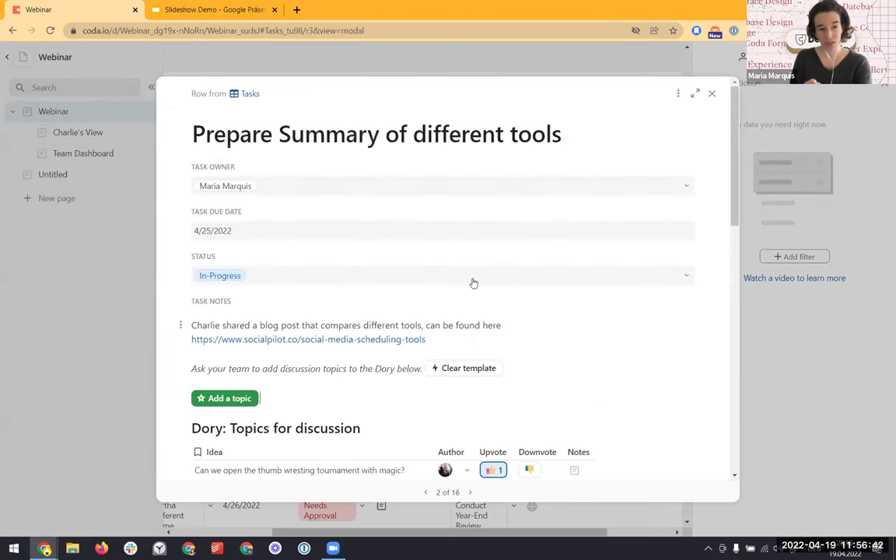
pyautogui.scroll(-3, 361, 320)
pyautogui.click(290, 319)
pyautogui.write('Maria')
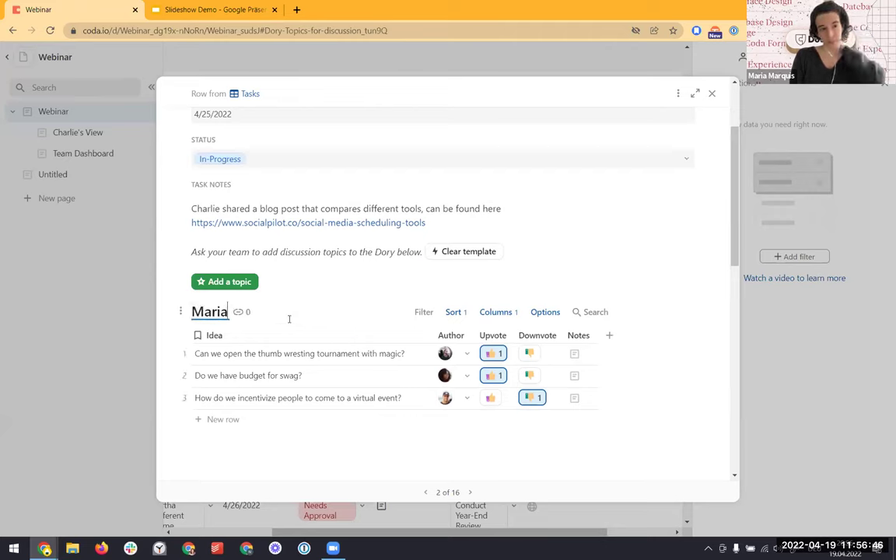
pyautogui.write("'s Questions")
pyautogui.press('Return')
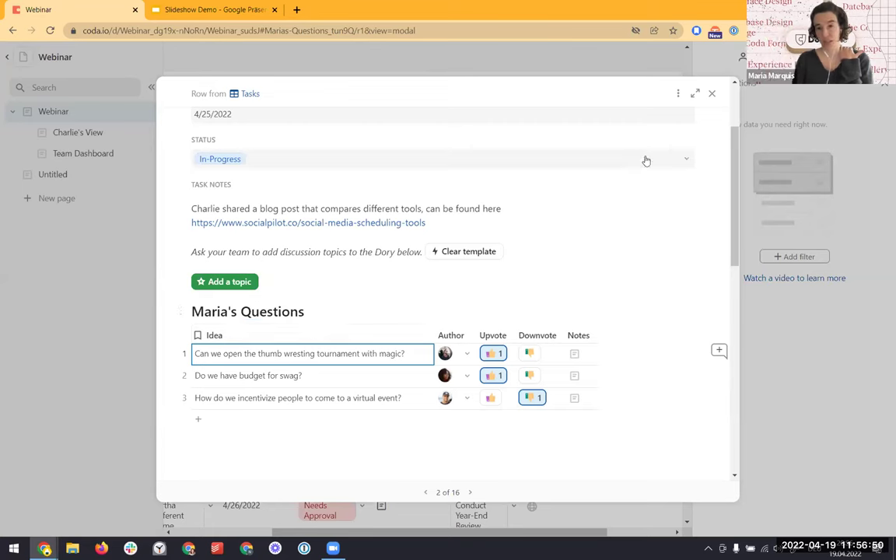
# Check the Submit summary task's details, then create a new blank page
pyautogui.click(712, 93)
pyautogui.click(400, 253)
pyautogui.scroll(-1, 458, 270)
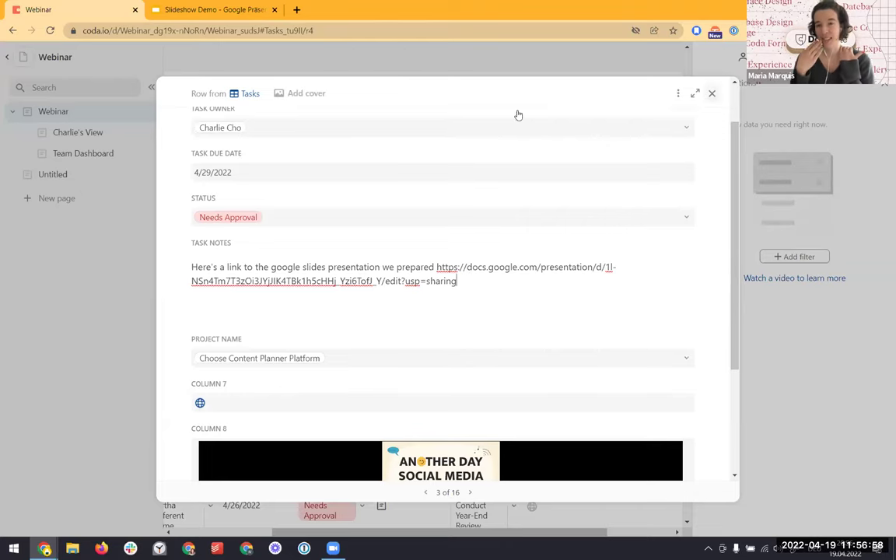
pyautogui.click(71, 203)
pyautogui.click(71, 201)
pyautogui.click(298, 150)
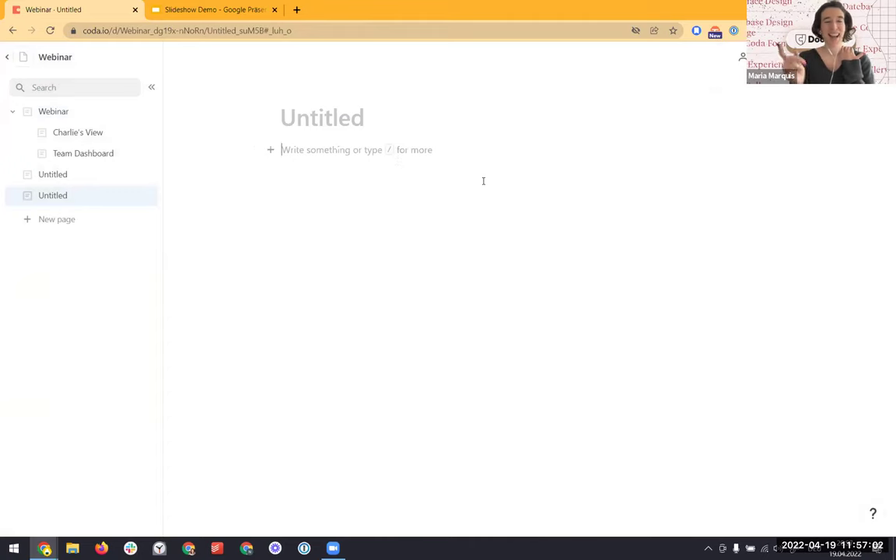
# Insert a view of the Maria's Questions table on the page using /Maria
pyautogui.write('/')
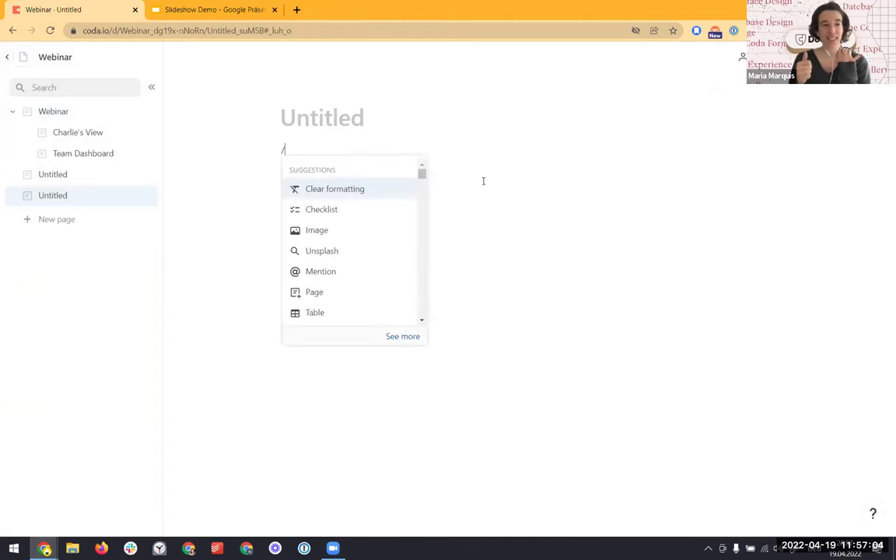
pyautogui.write('Maria')
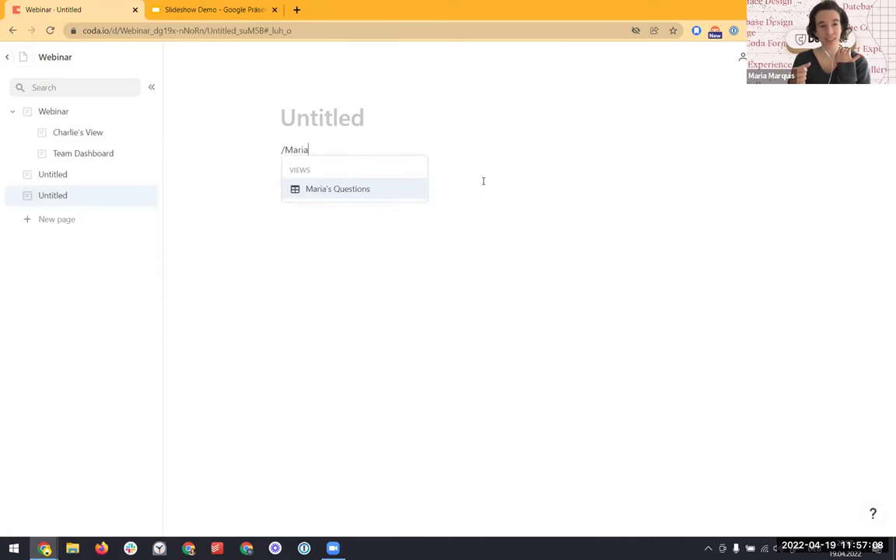
pyautogui.press('Return')
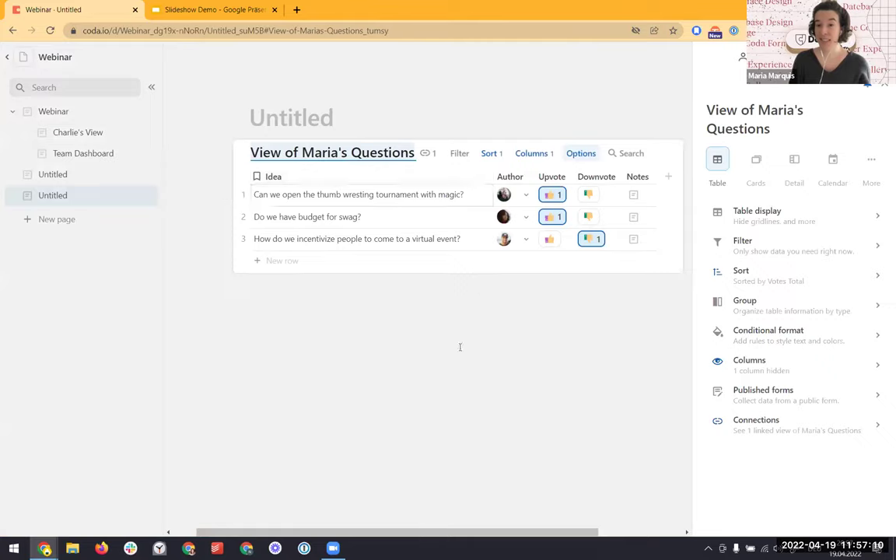
pyautogui.click(438, 390)
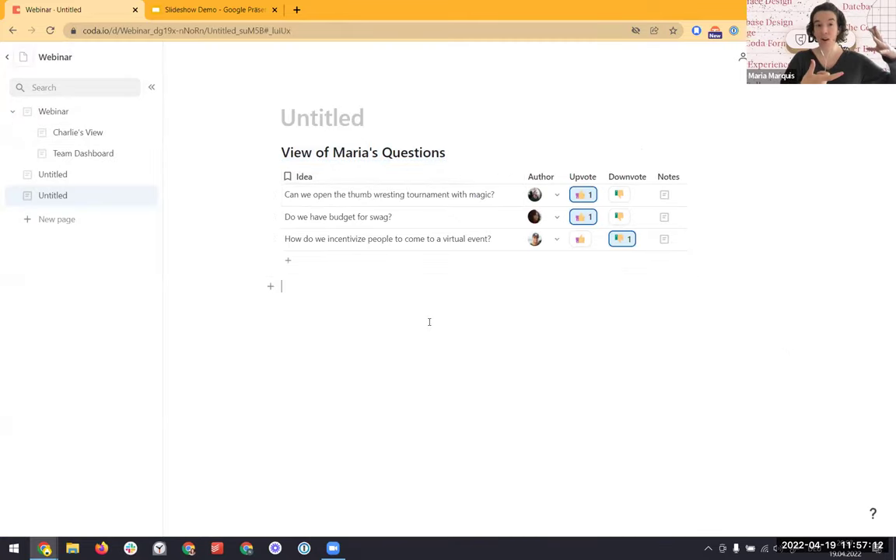